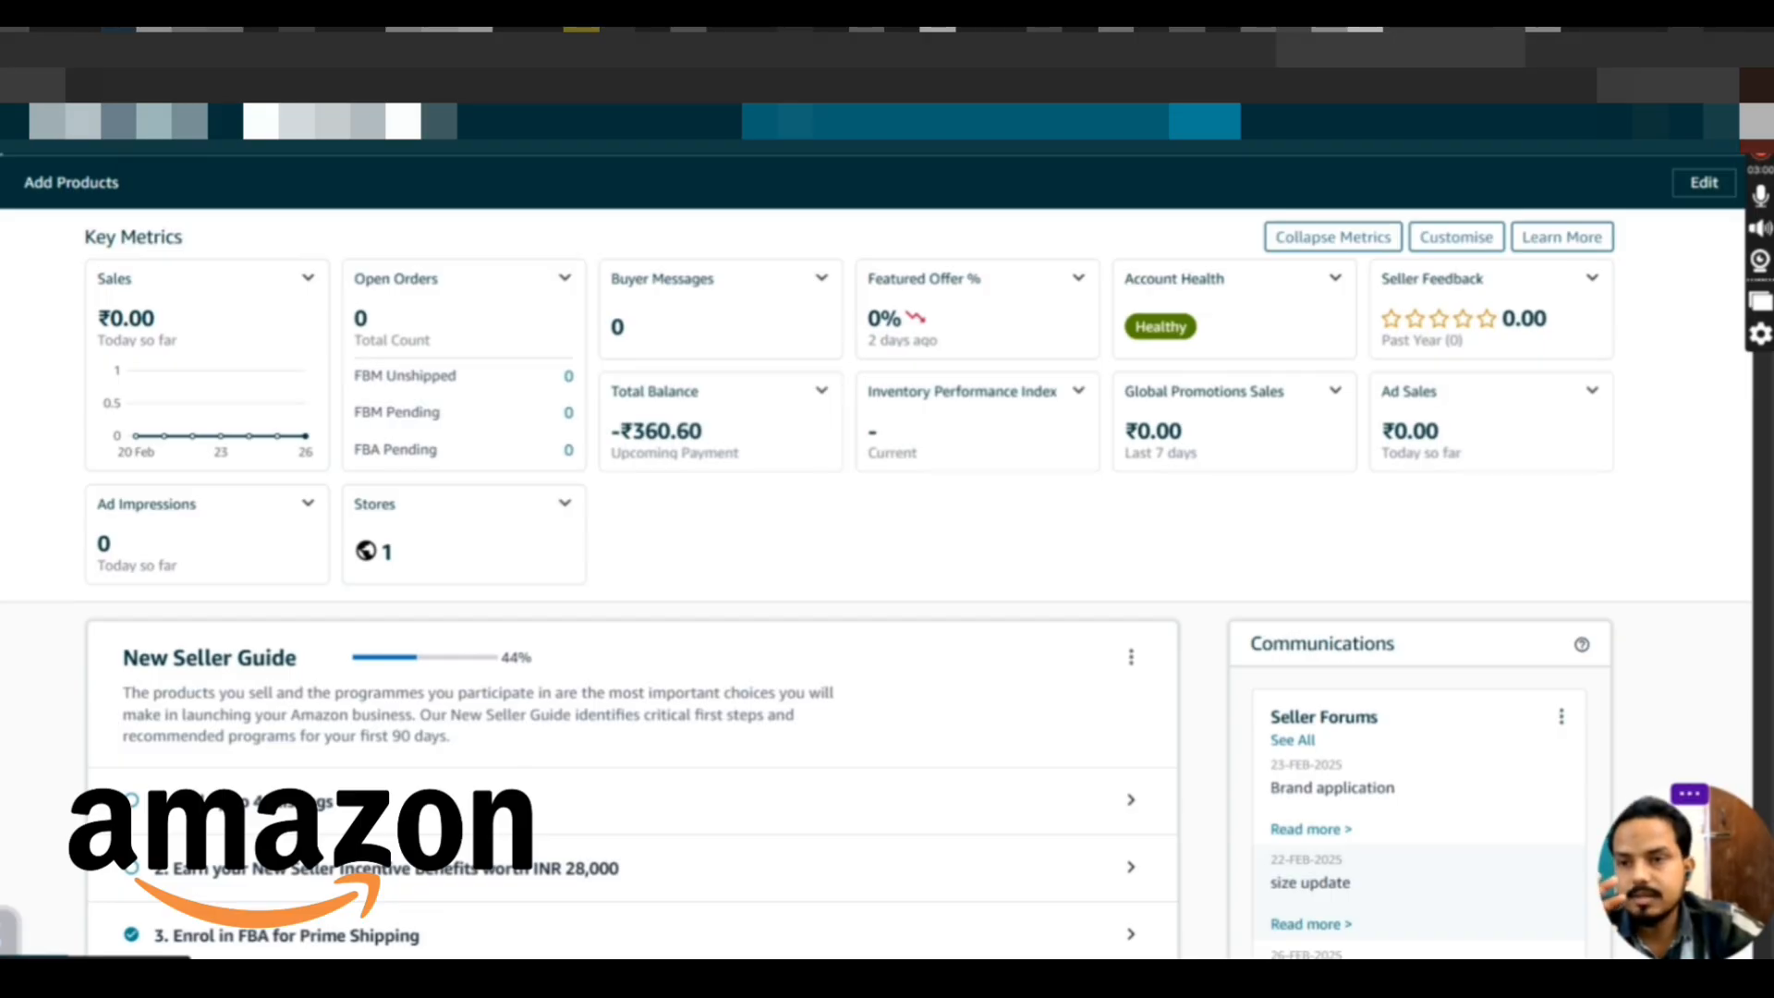
# Open the Add Products page from the catalogue and choose to create the new listing from a product image
pyautogui.click(14, 121)
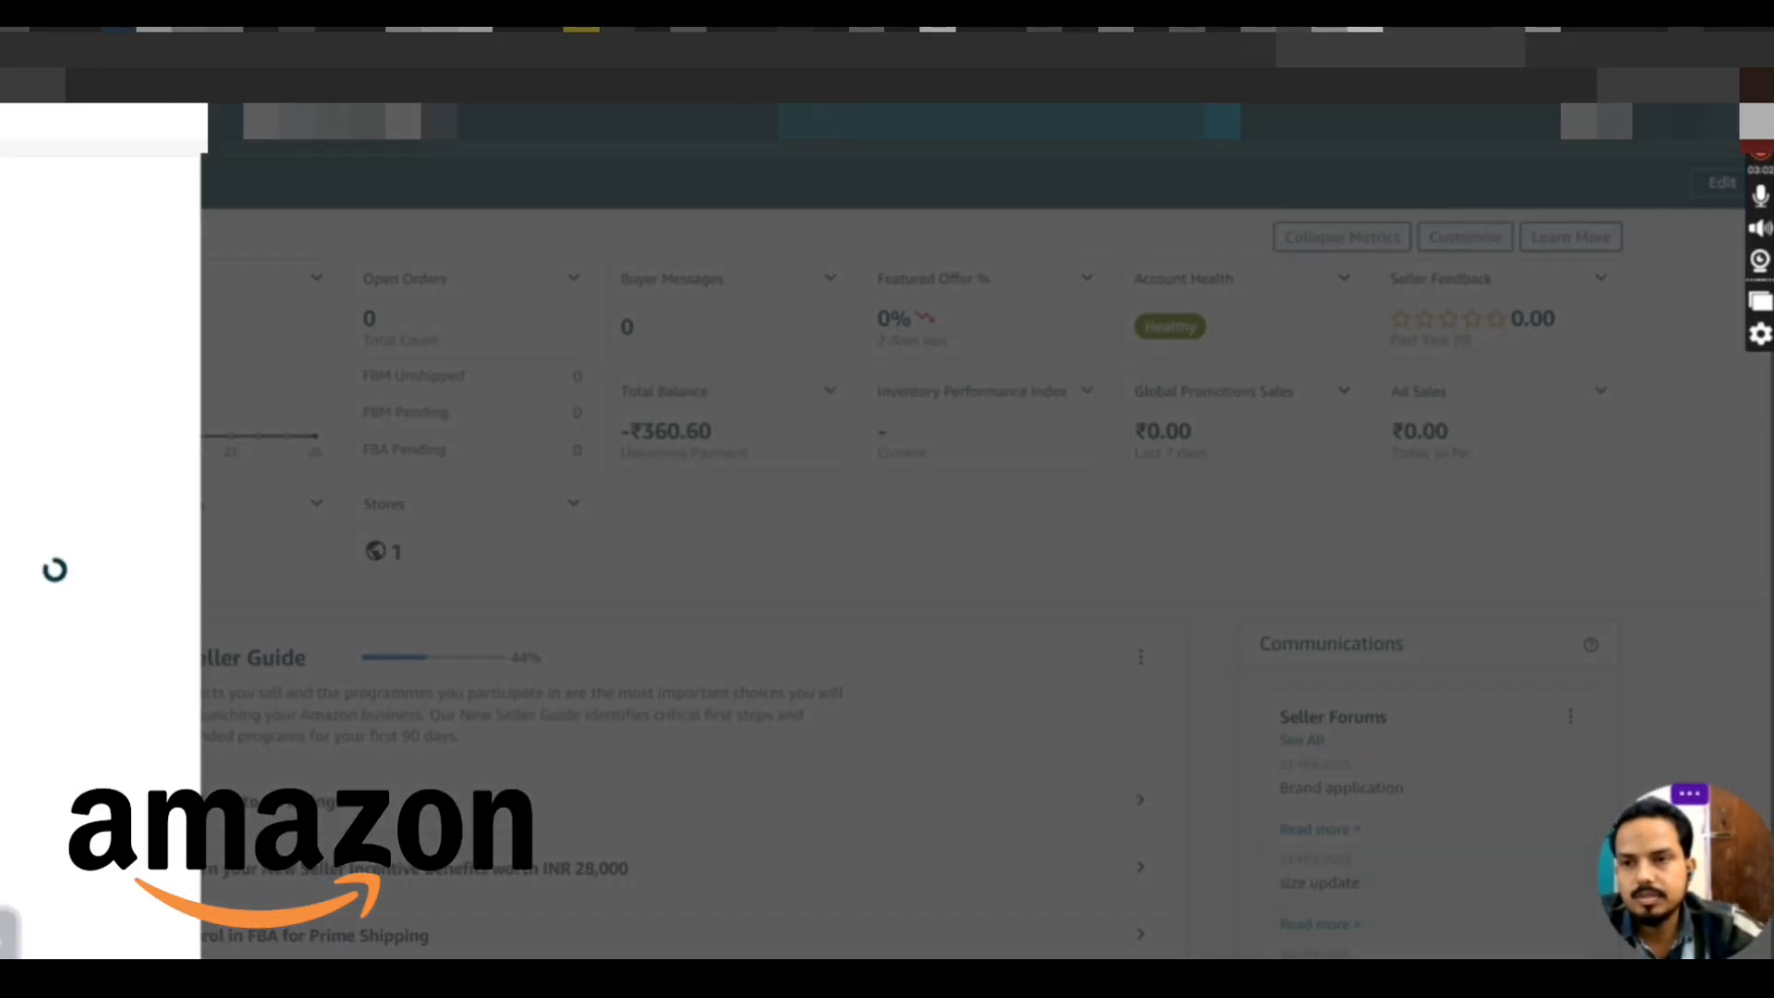
pyautogui.moveTo(22, 215)
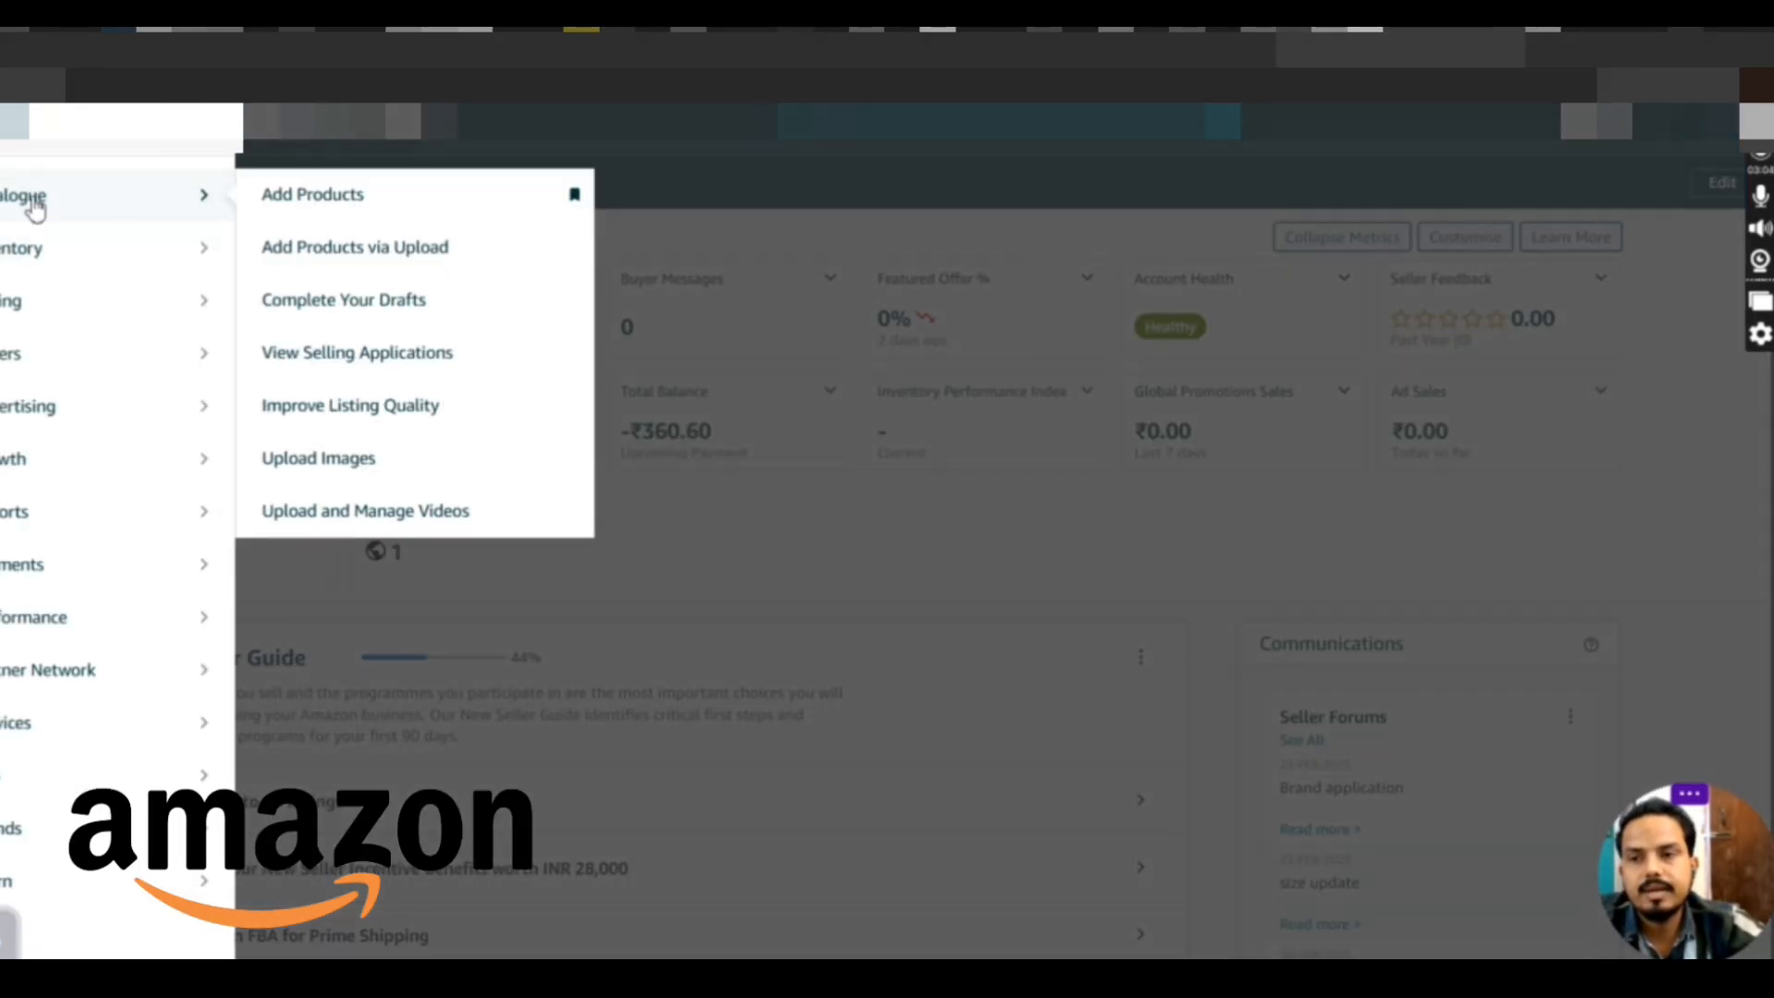
pyautogui.click(312, 199)
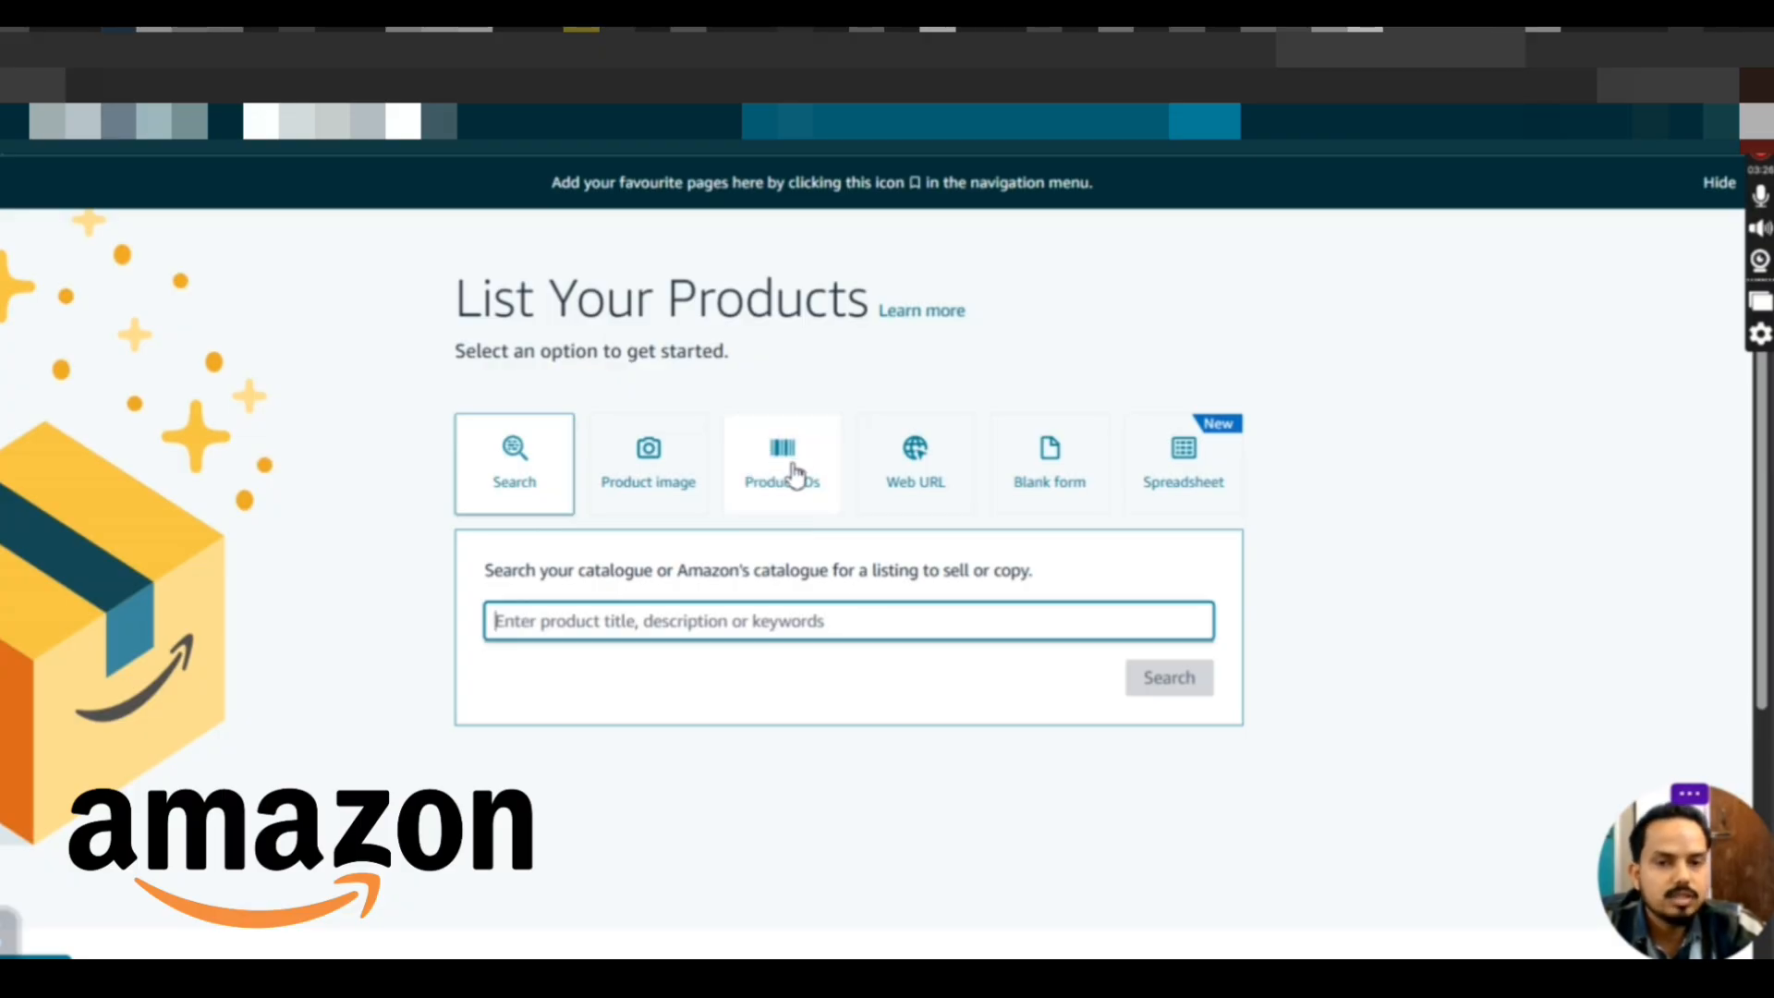
pyautogui.doubleClick(658, 475)
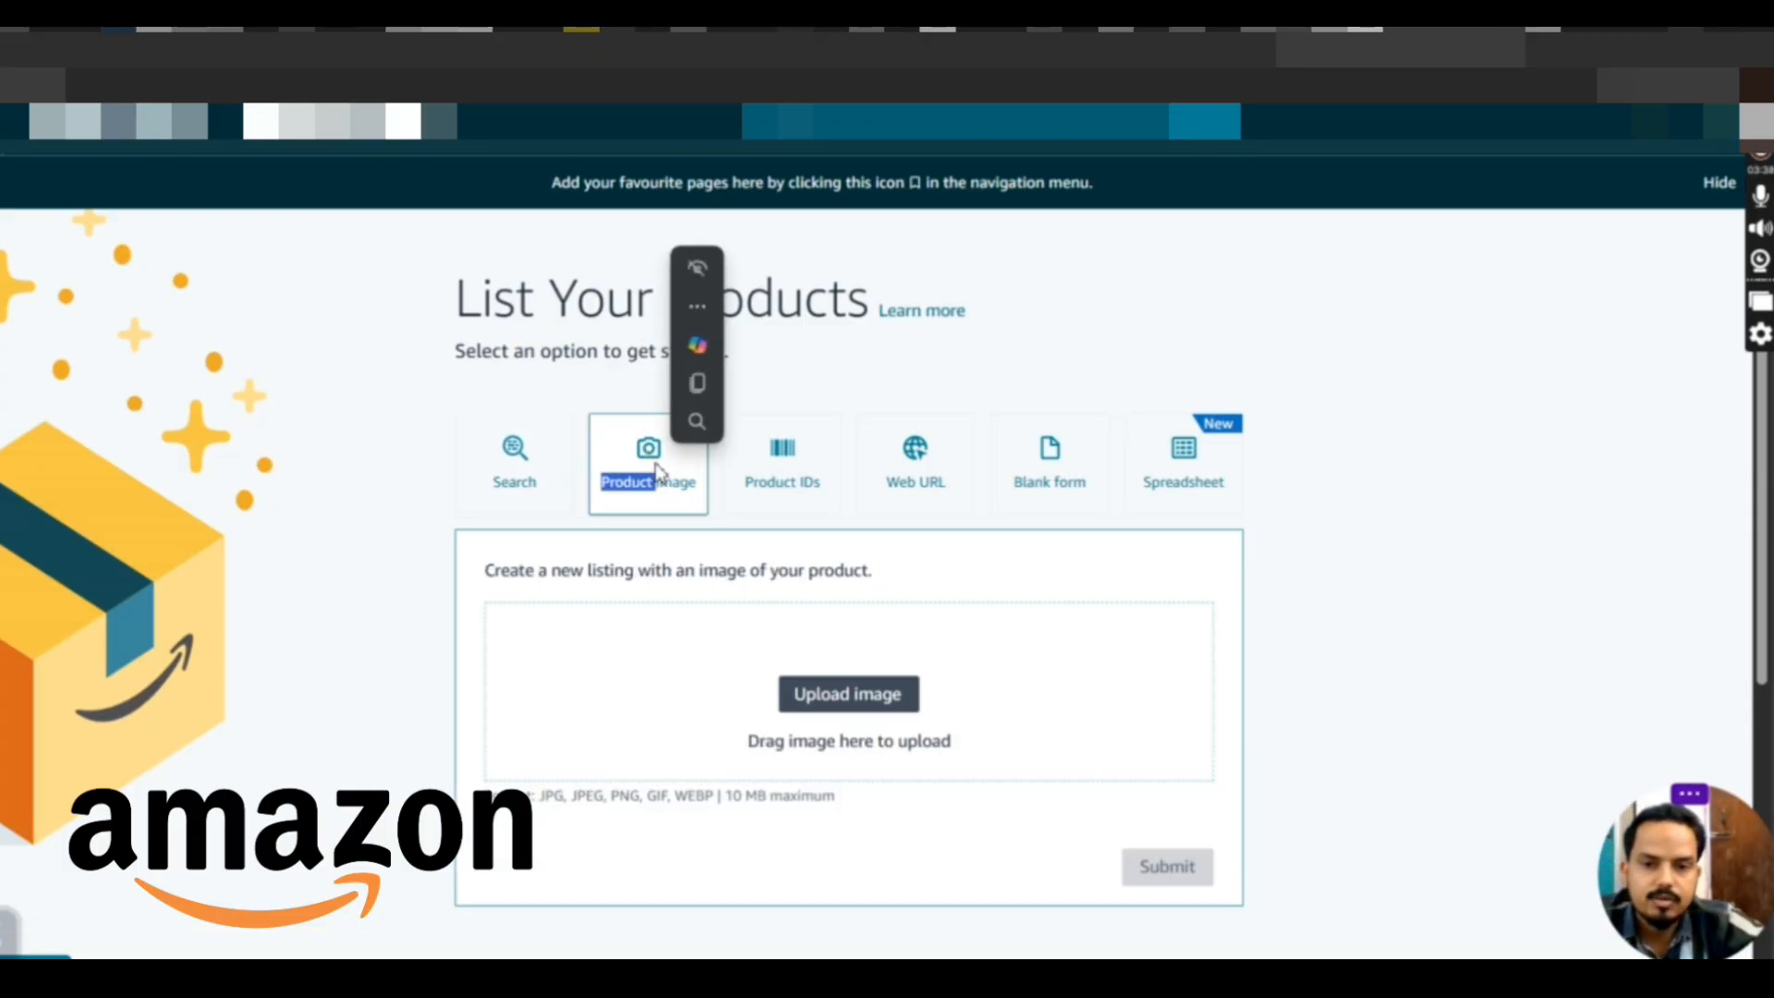
# Upload the black bag picture 6089171407410938566.jpg as the product image for the new listing
pyautogui.click(827, 709)
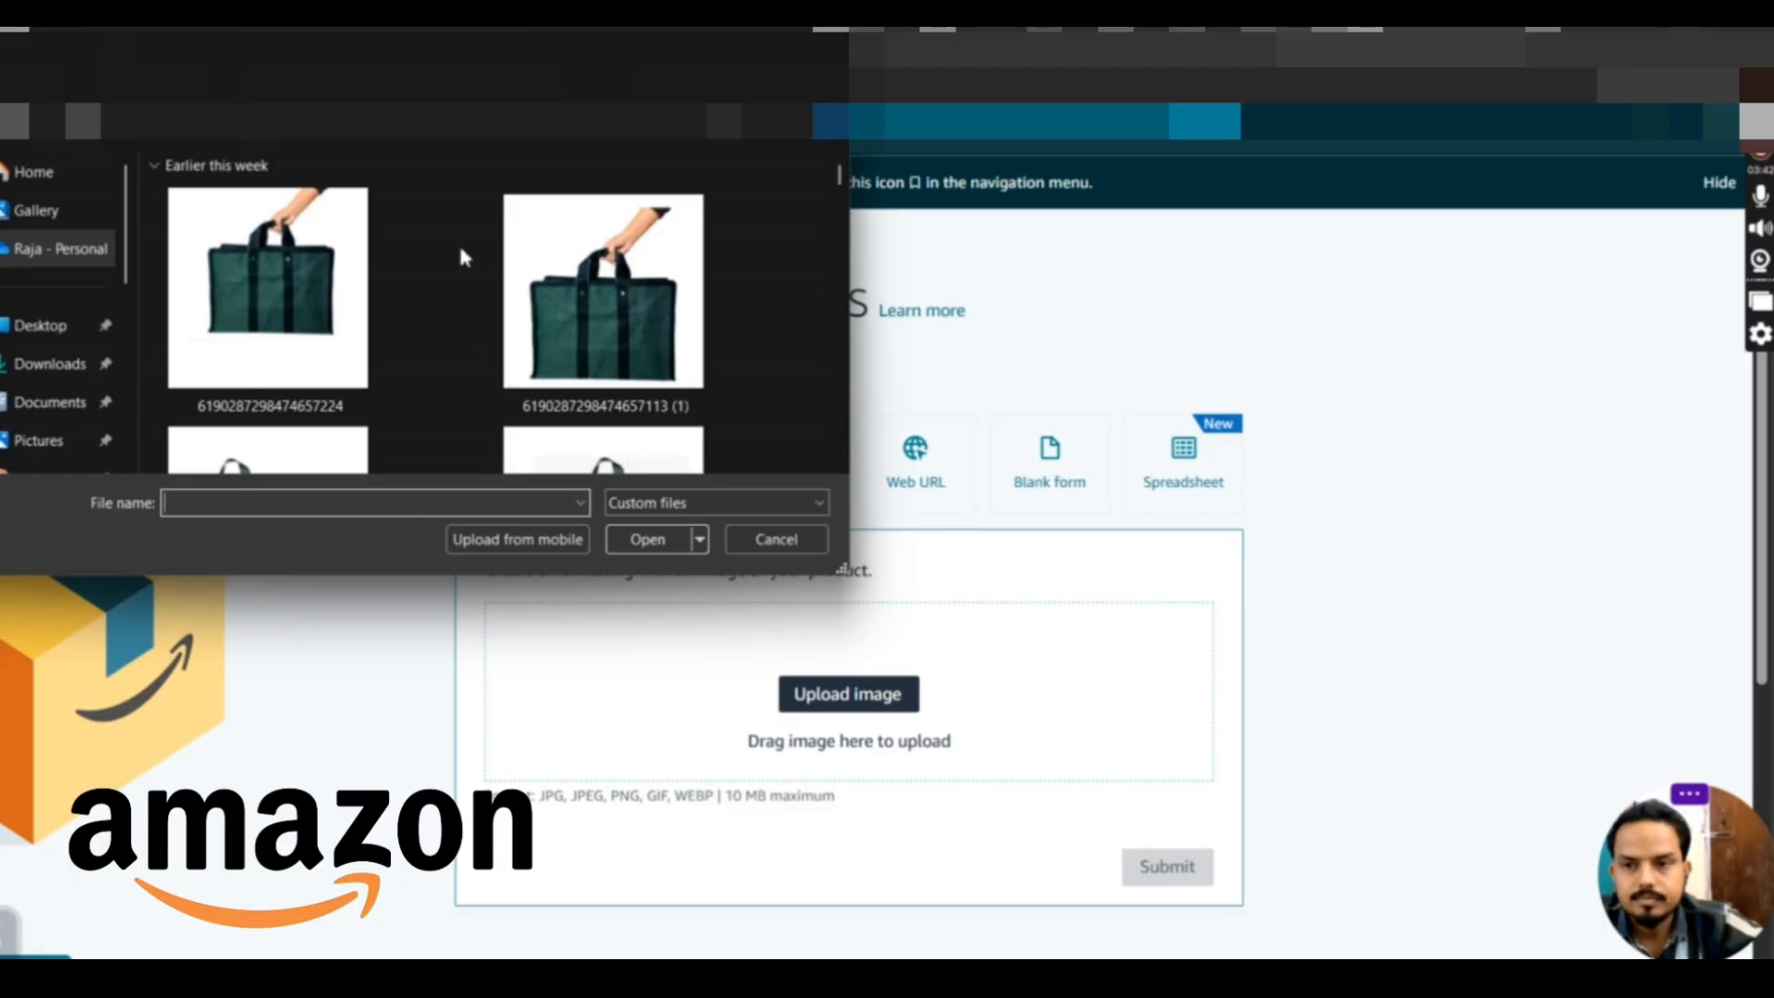
pyautogui.scroll(-8, 460, 247)
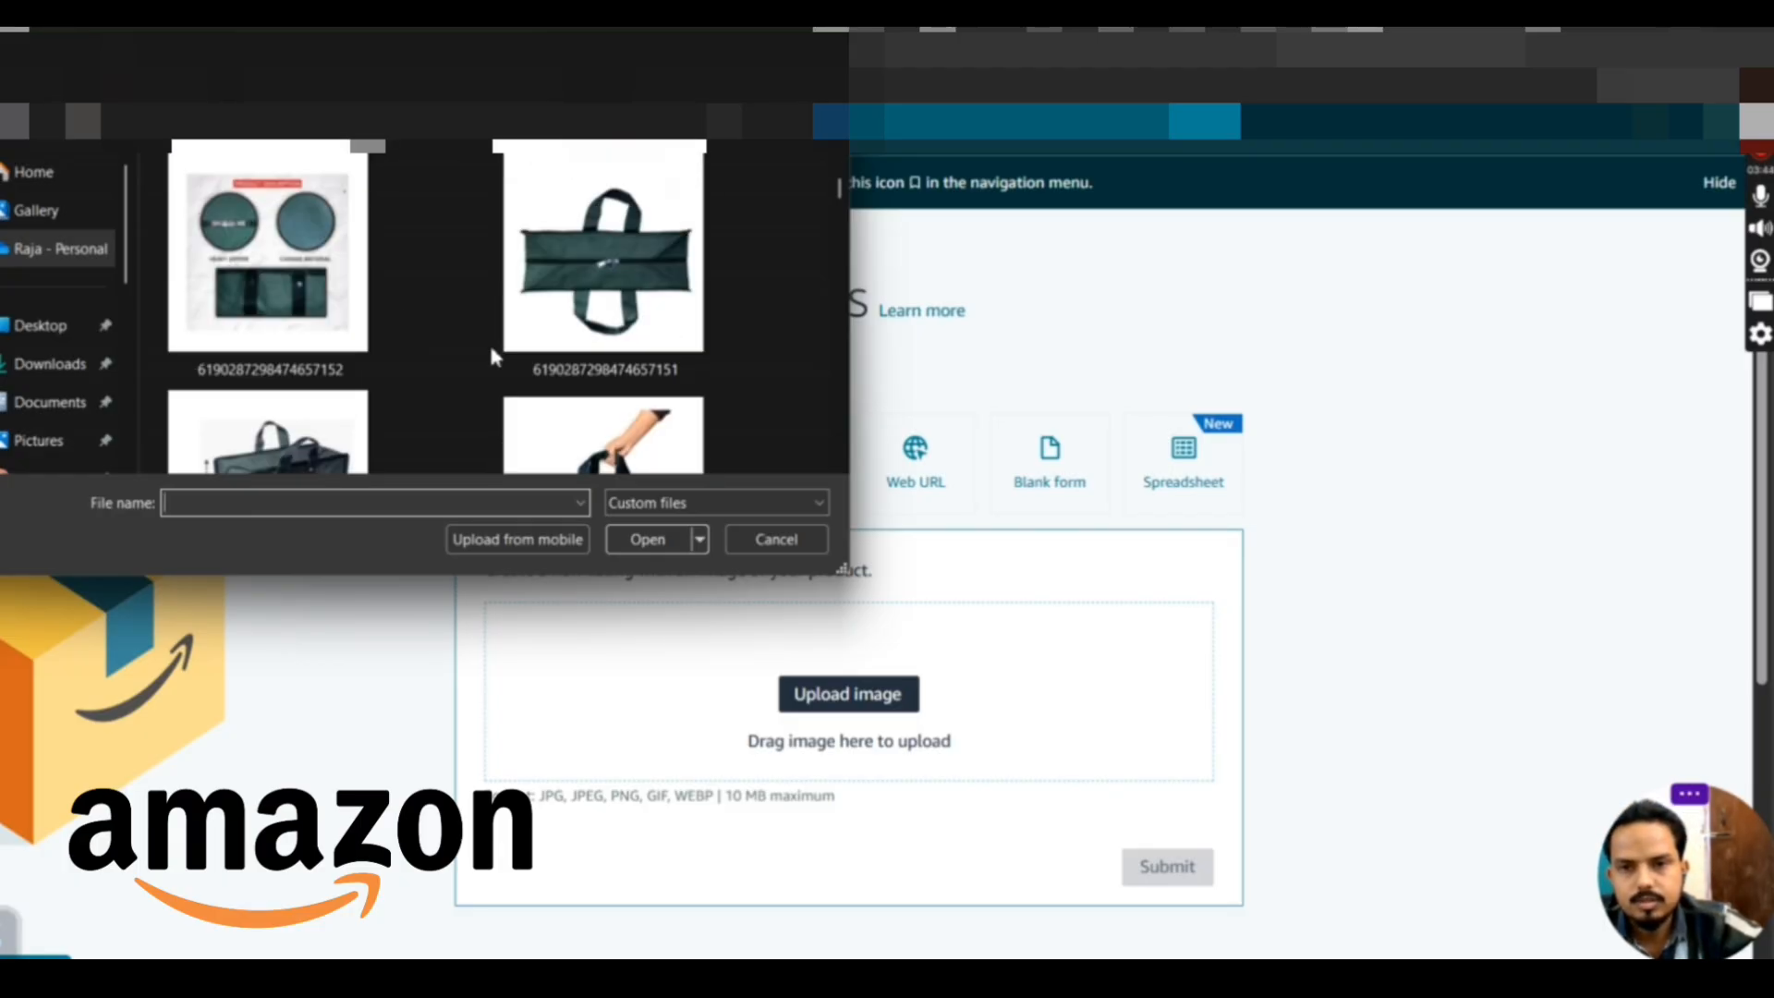
pyautogui.scroll(-2, 491, 355)
pyautogui.scroll(-10, 492, 351)
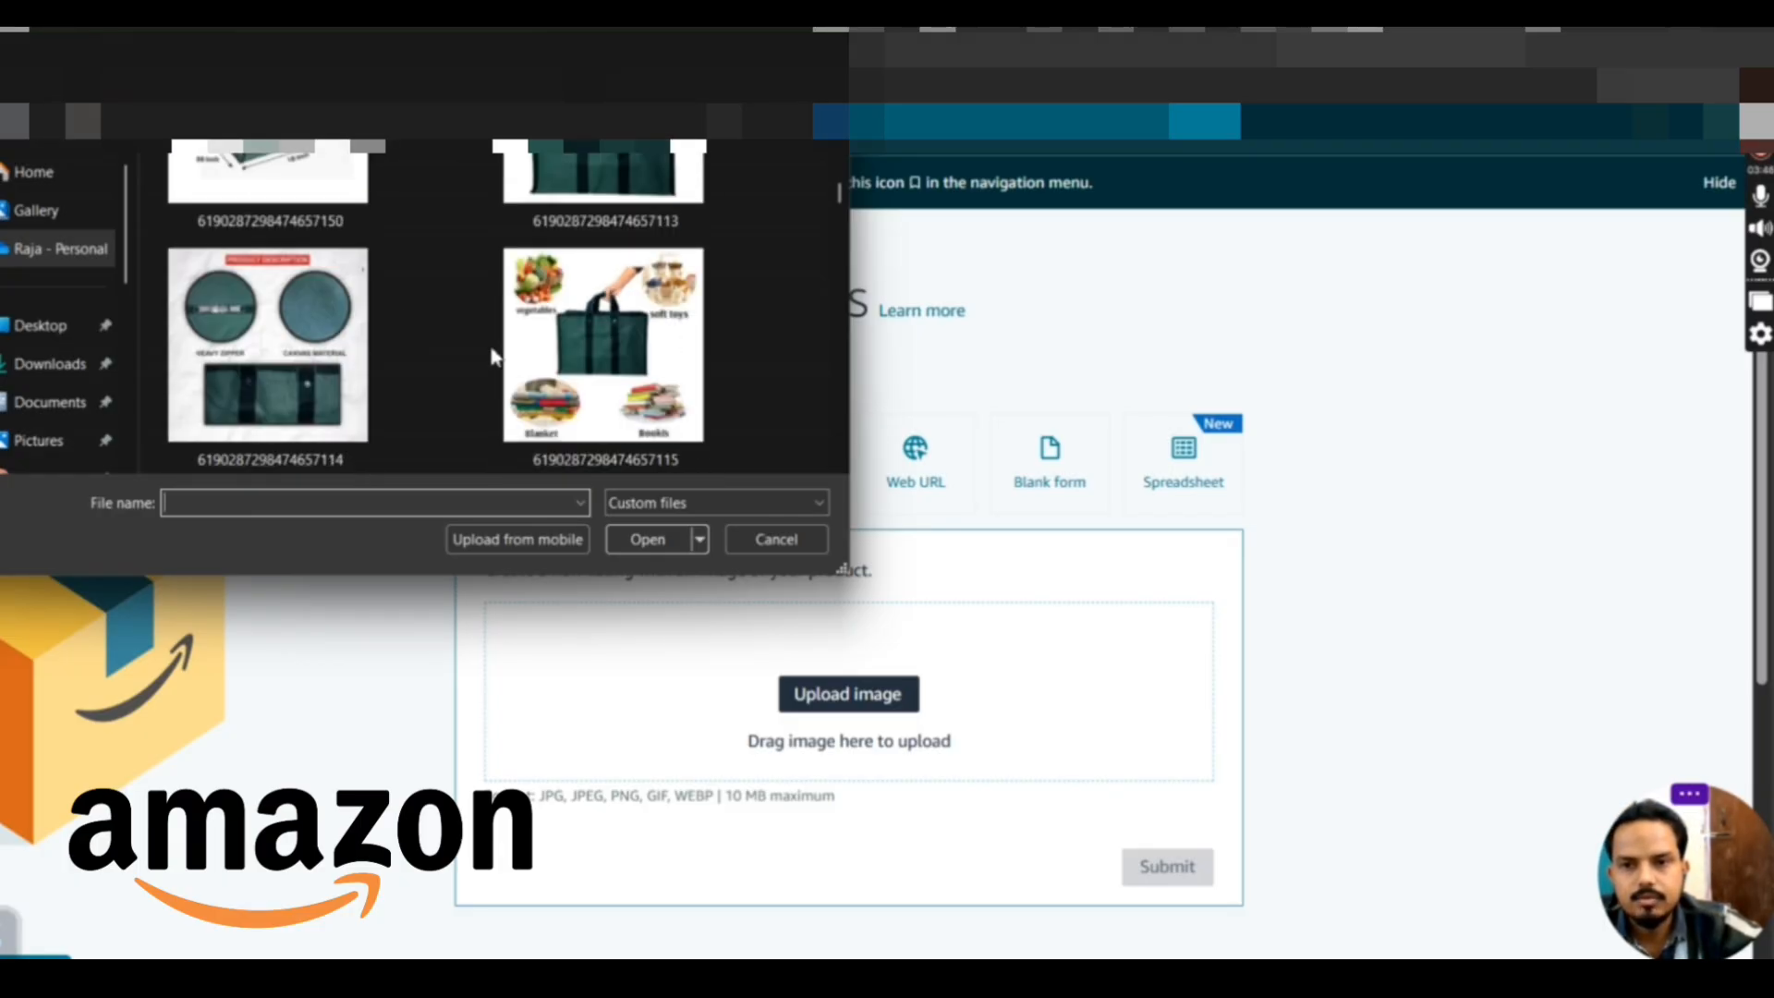
pyautogui.scroll(-10, 491, 357)
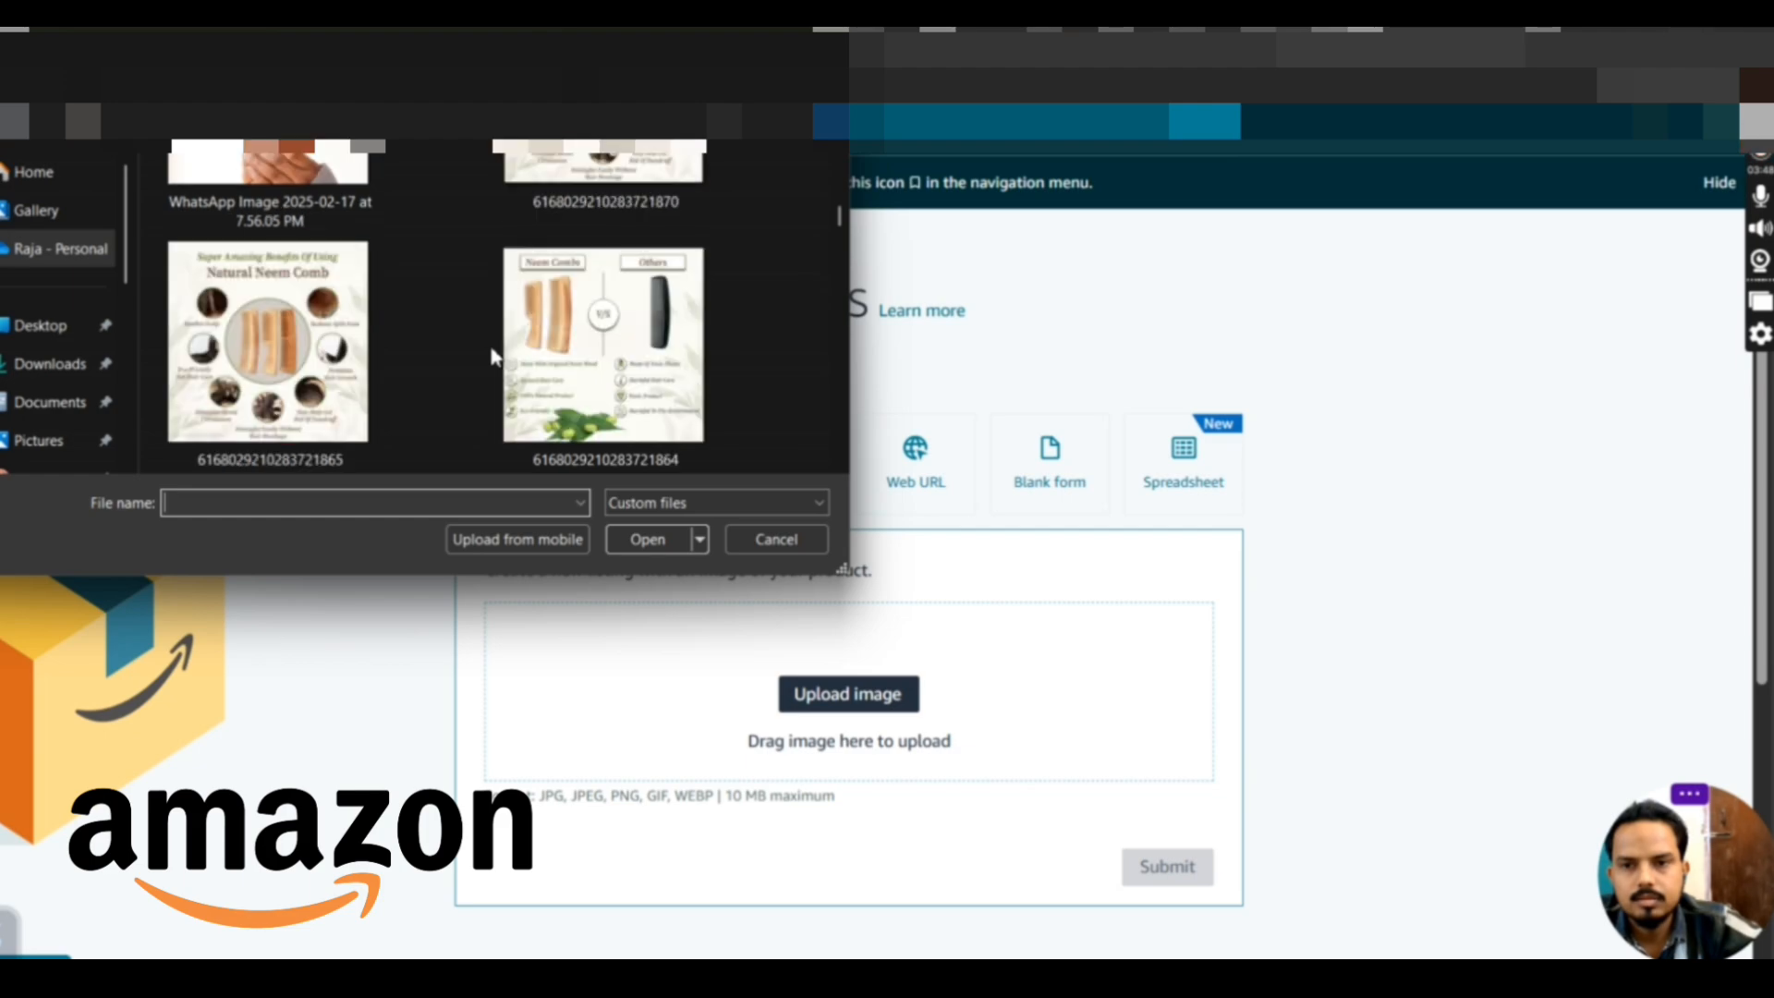
pyautogui.scroll(10, 493, 357)
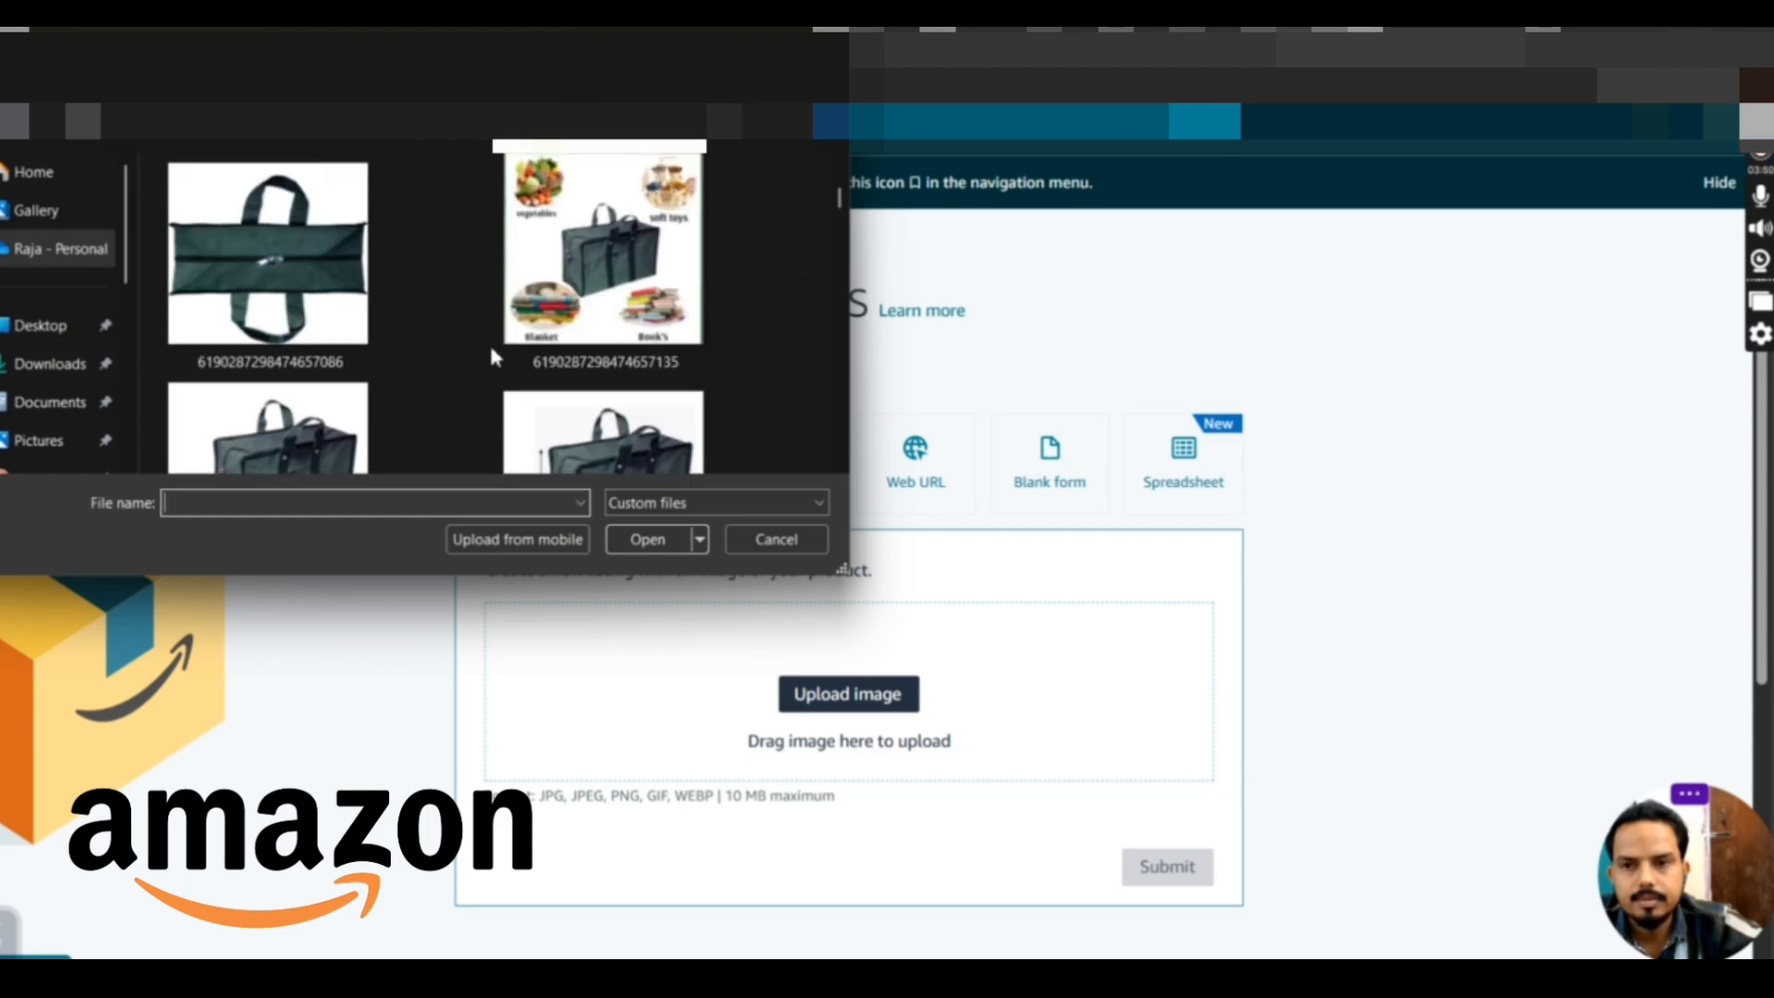
pyautogui.scroll(-10, 492, 357)
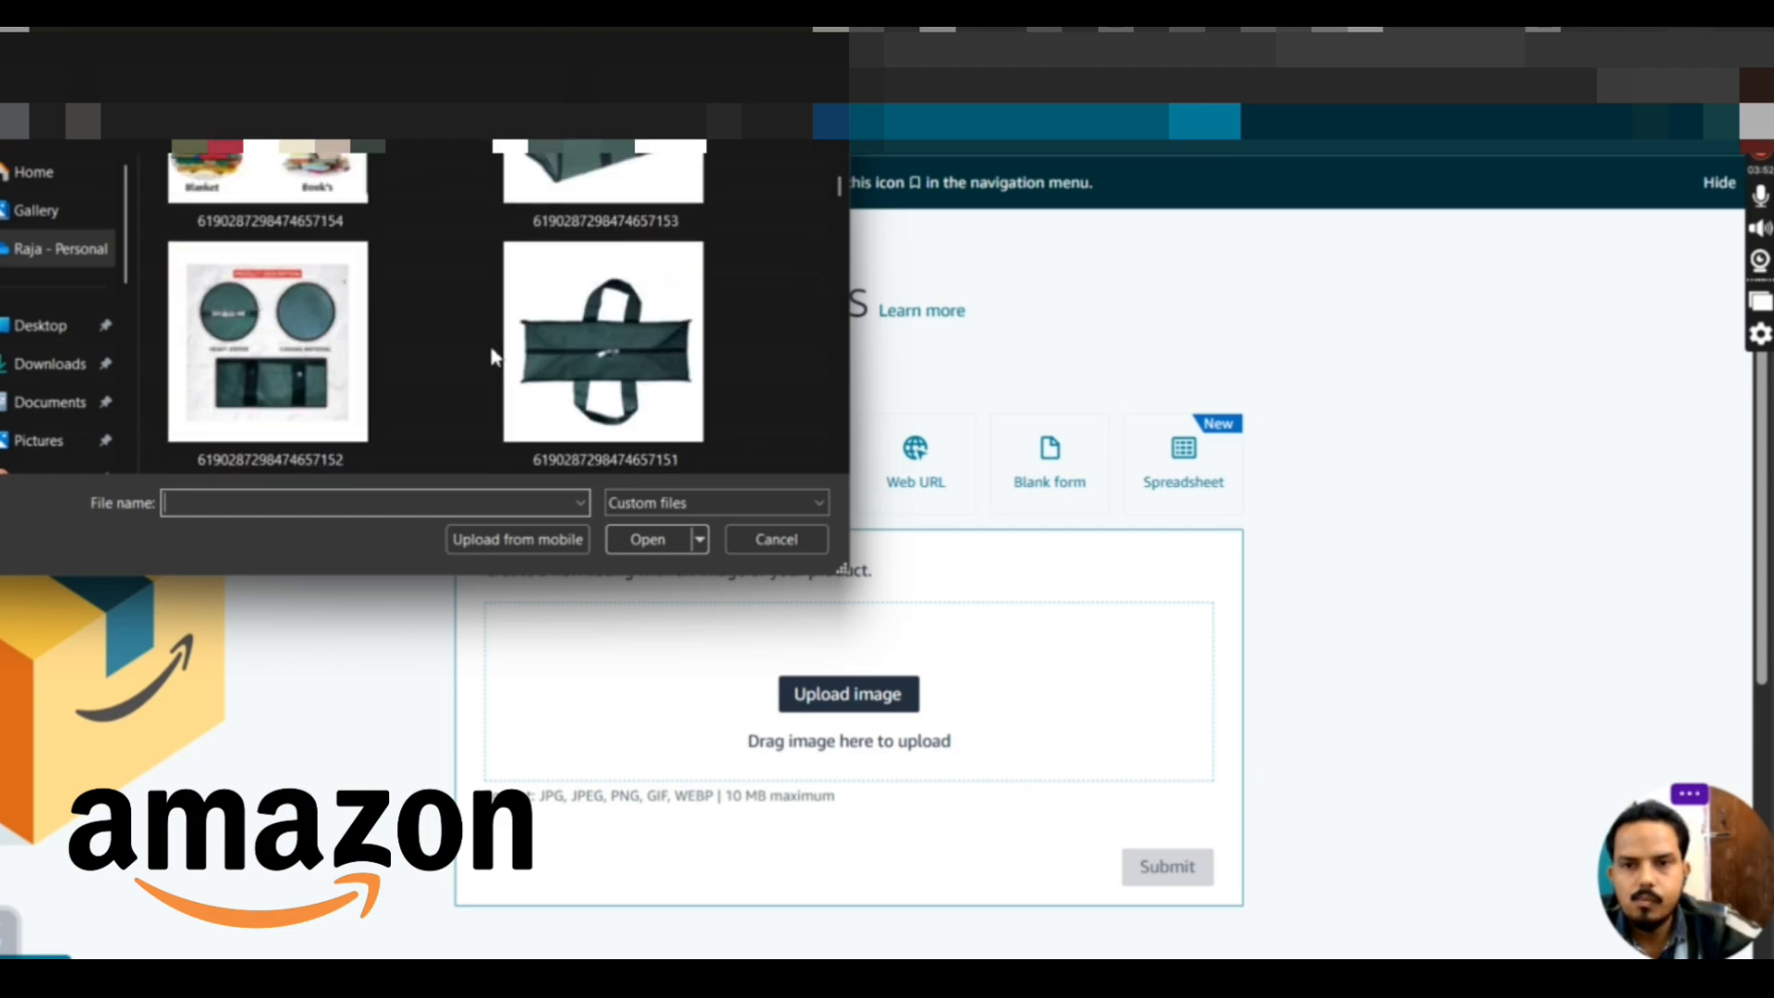
pyautogui.scroll(-10, 491, 356)
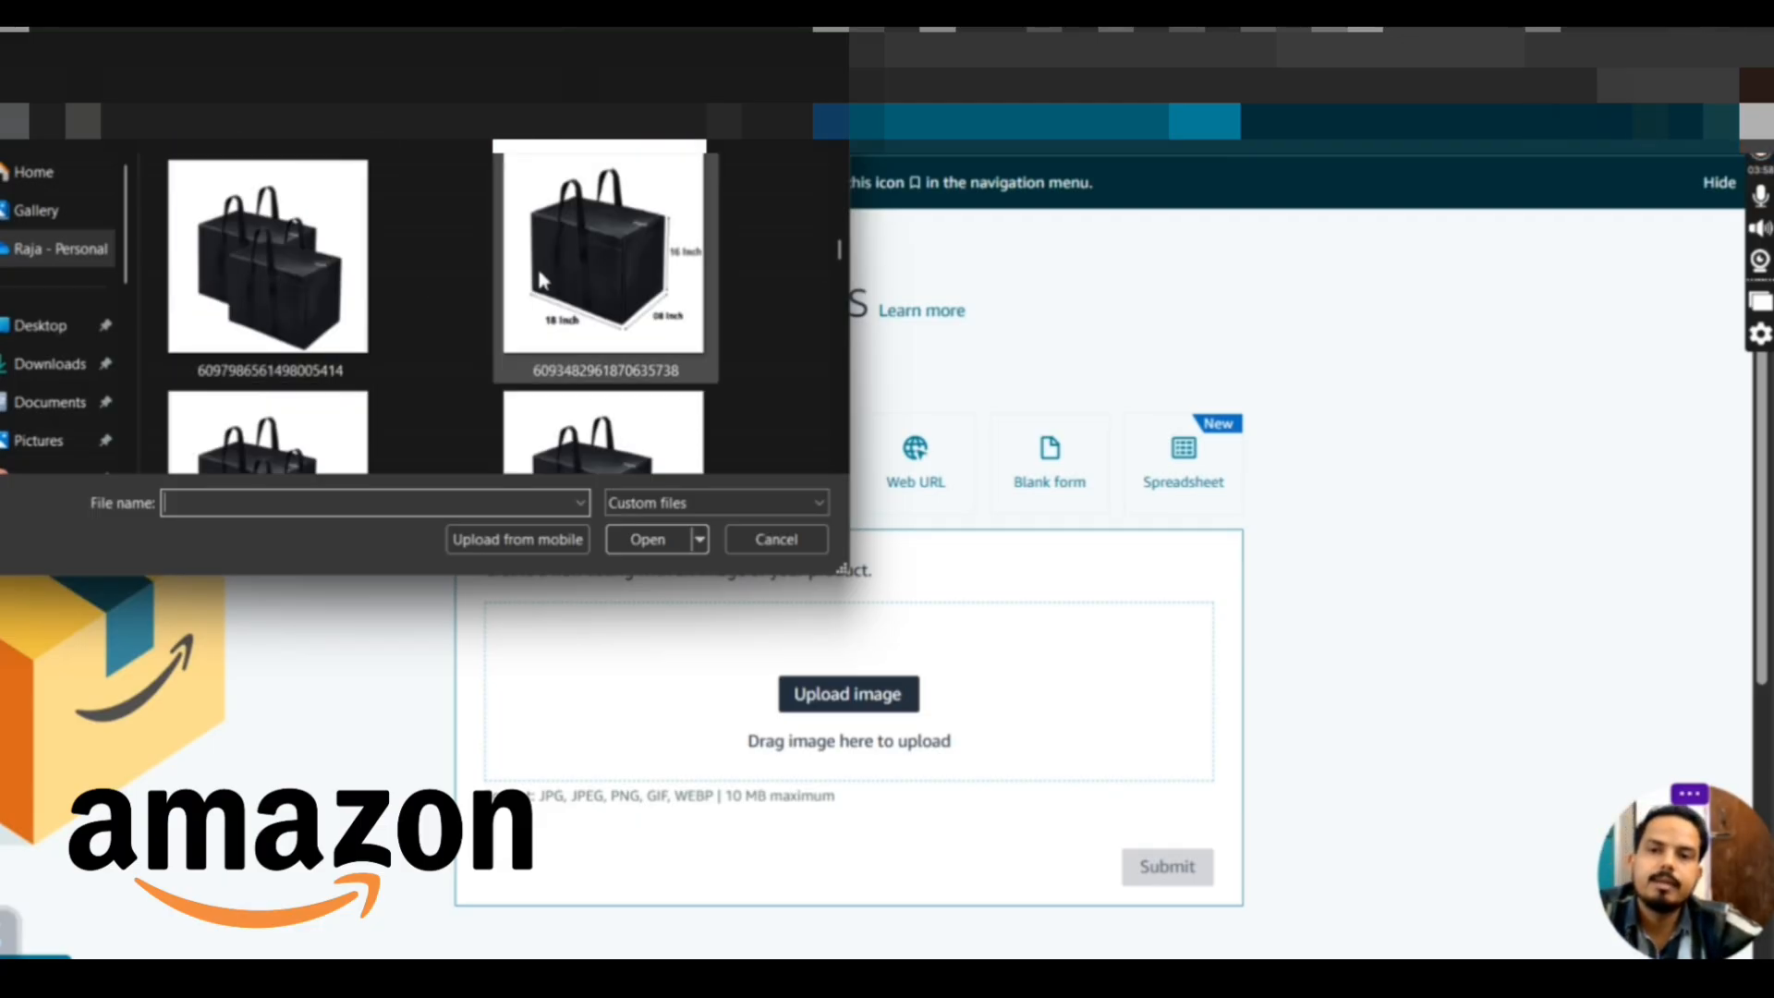
pyautogui.scroll(-2, 328, 300)
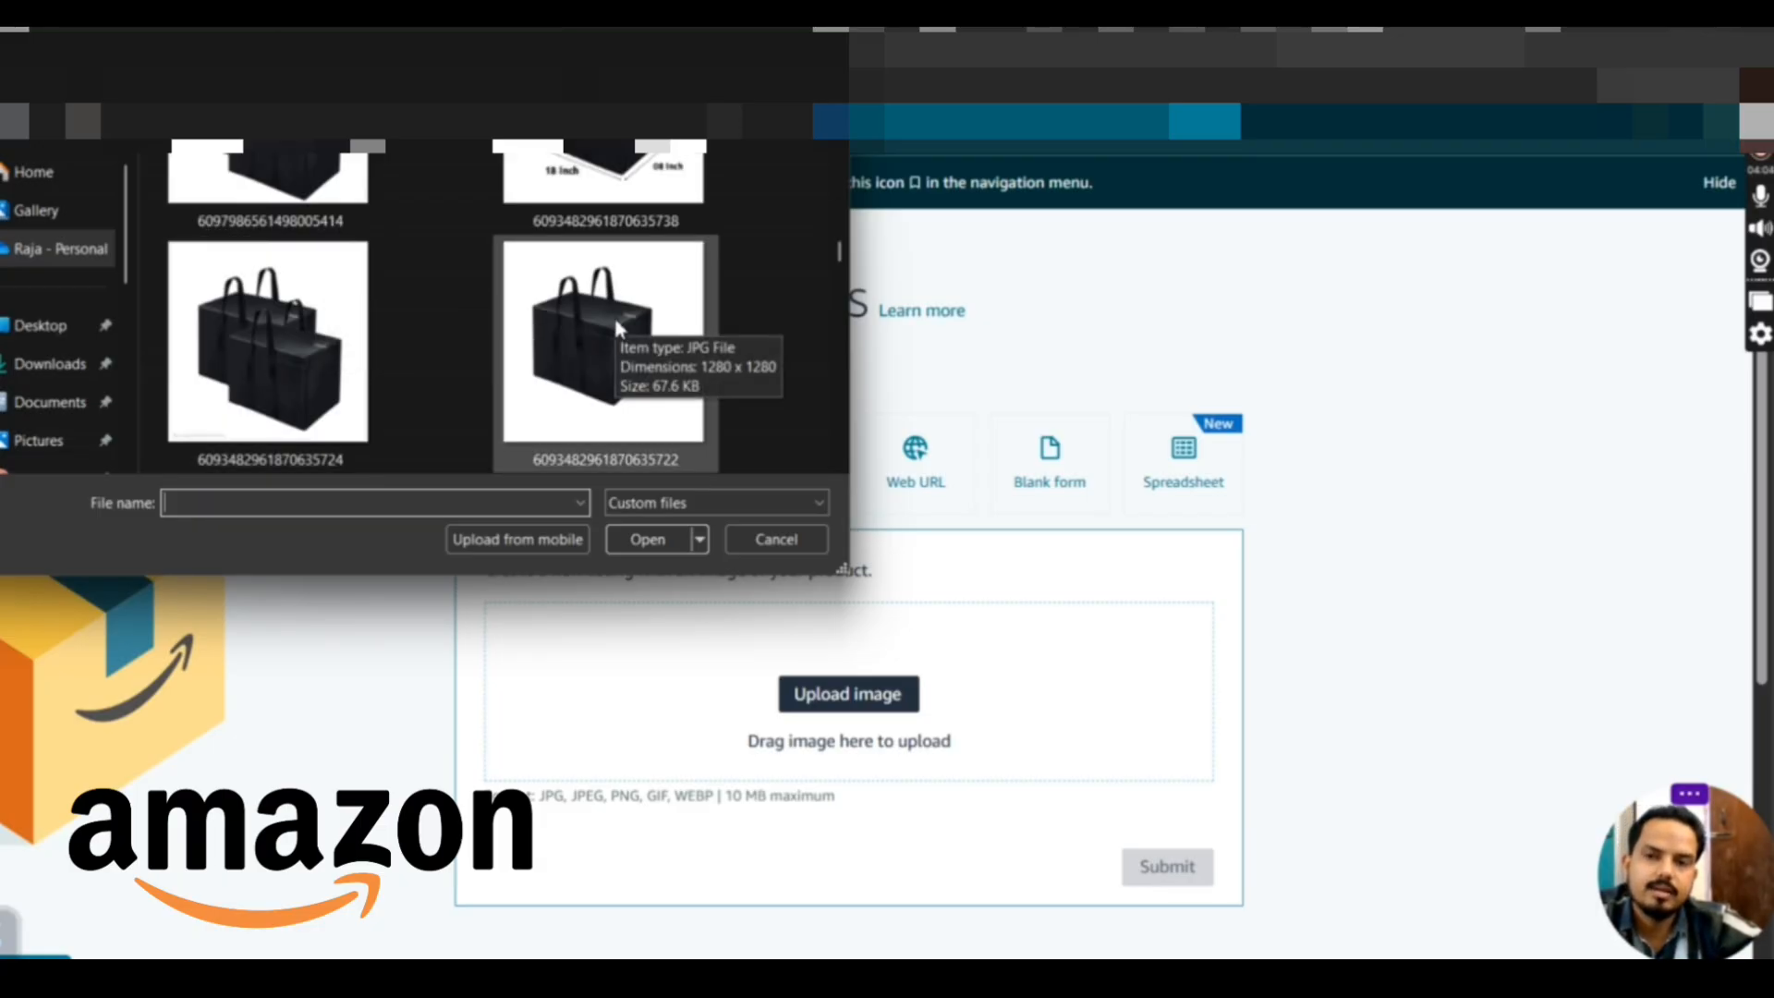
pyautogui.scroll(-4, 617, 328)
pyautogui.scroll(-6, 618, 328)
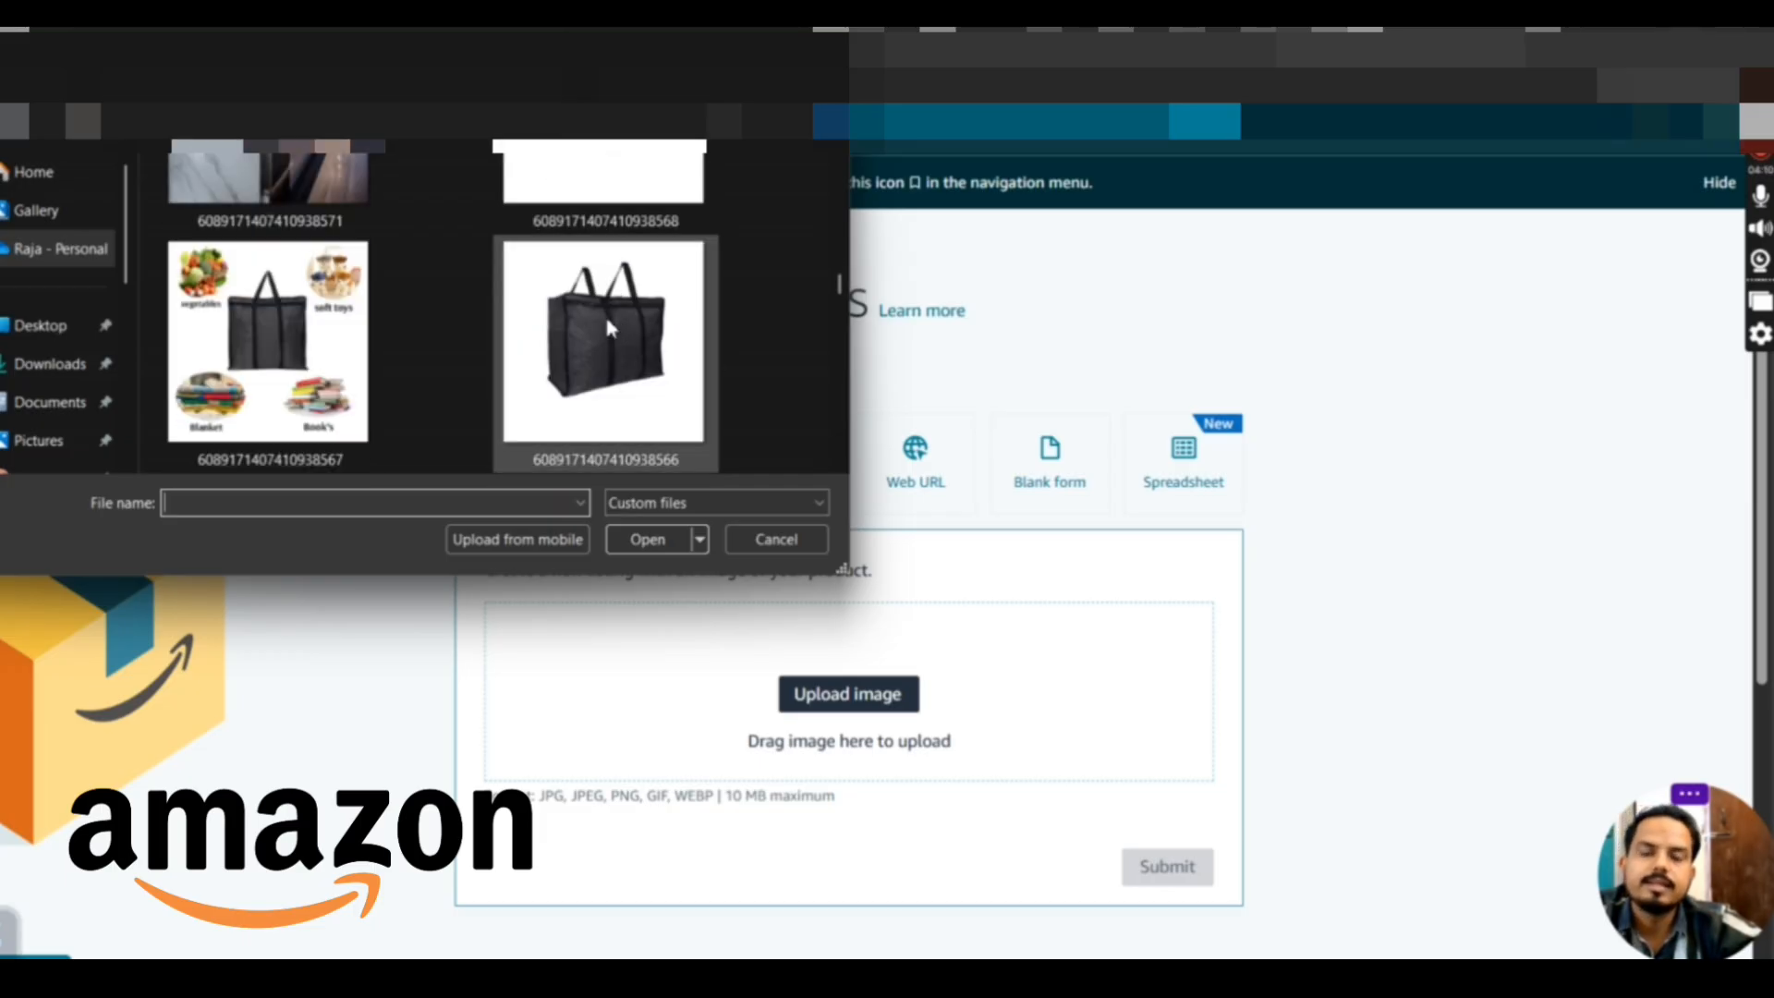
pyautogui.doubleClick(609, 325)
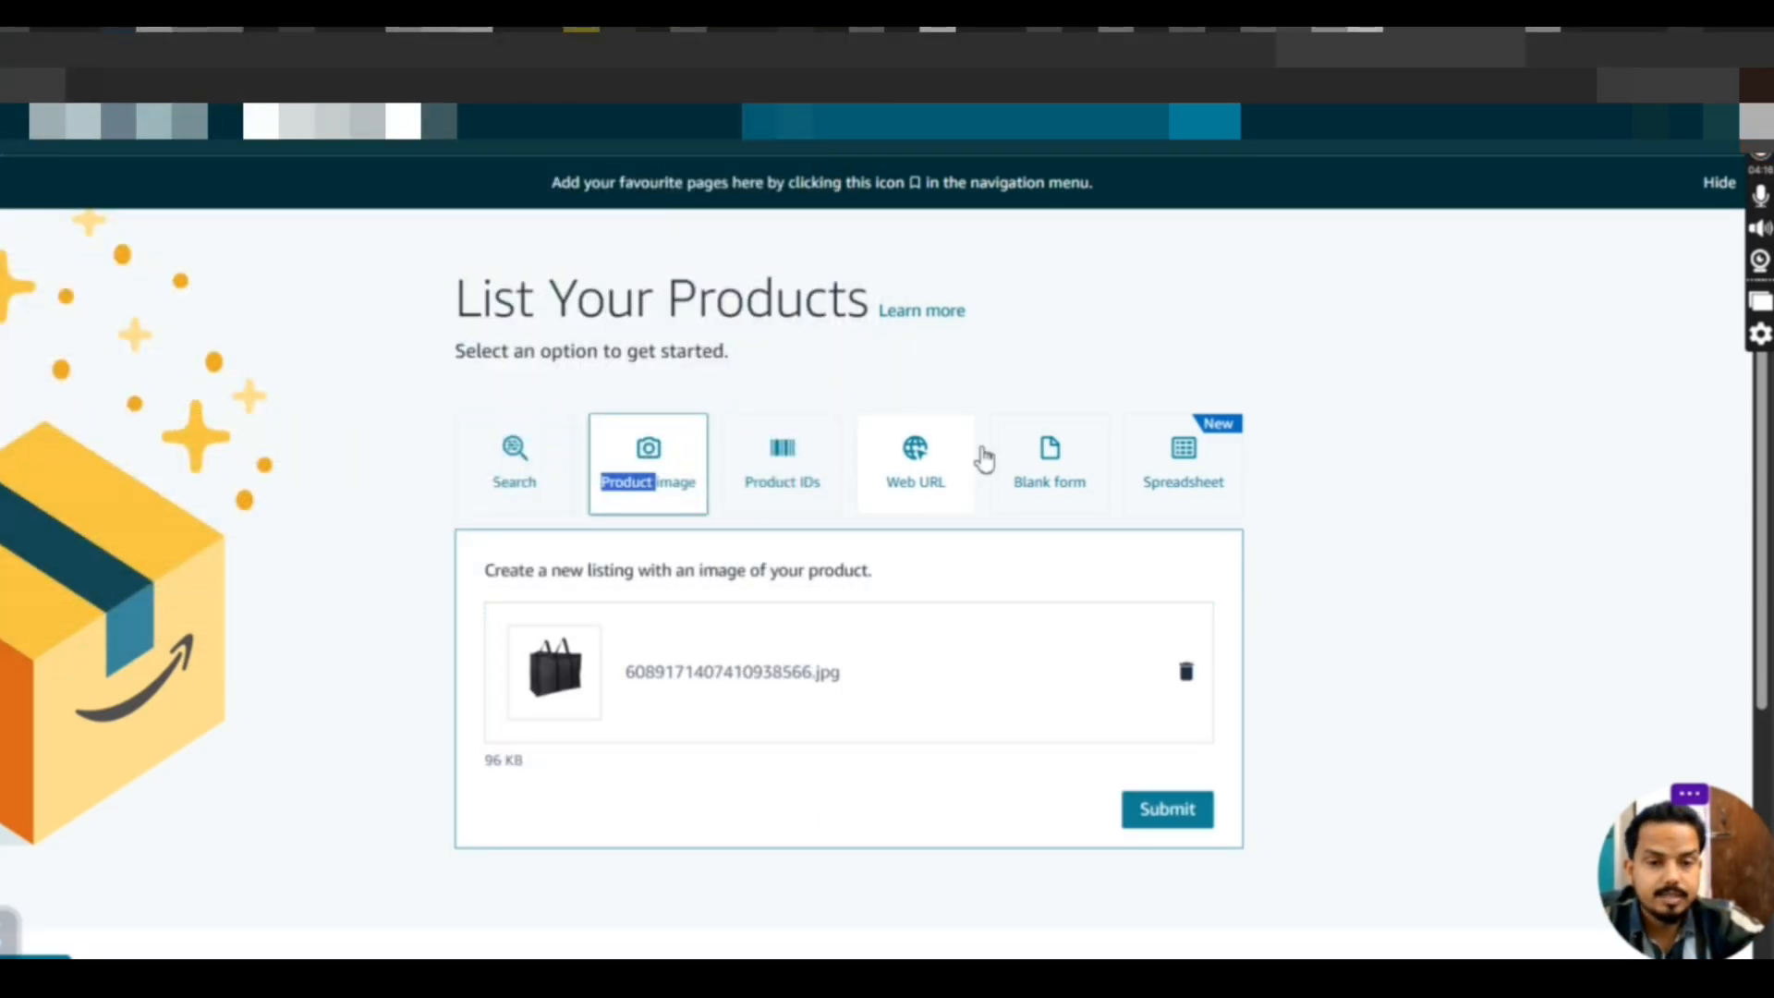
# Submit the product image and generate the listing content from it
pyautogui.click(1197, 823)
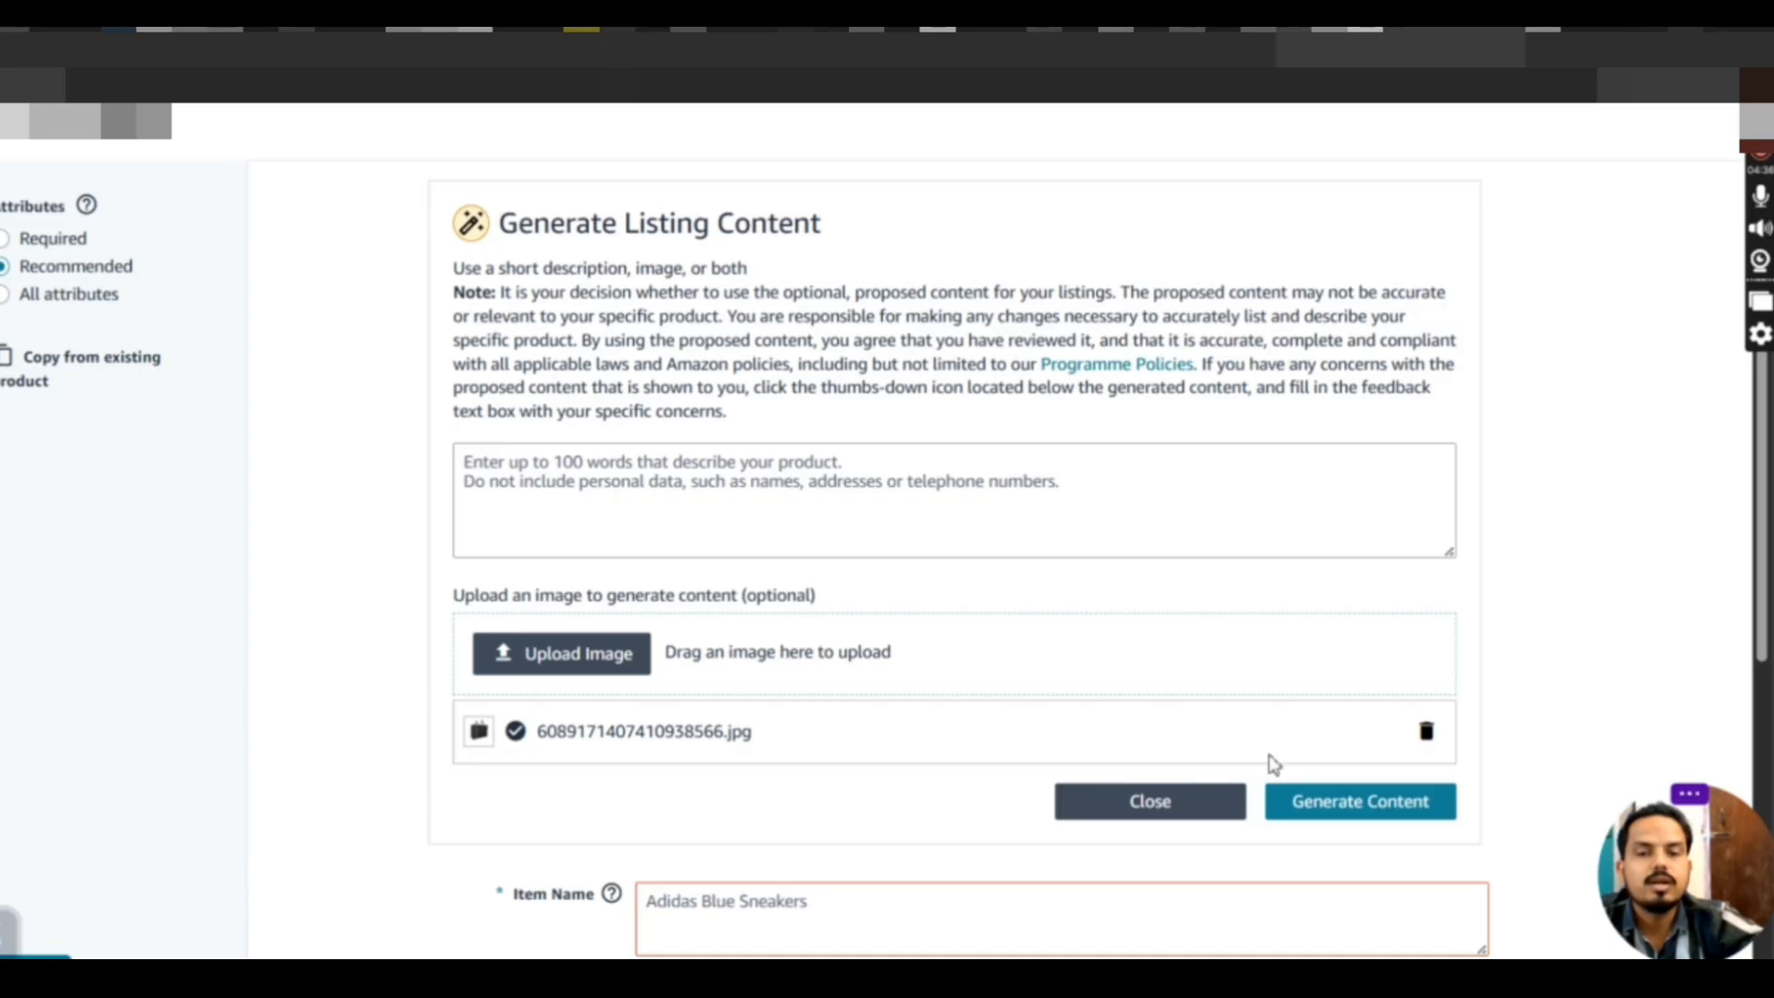
pyautogui.click(1386, 804)
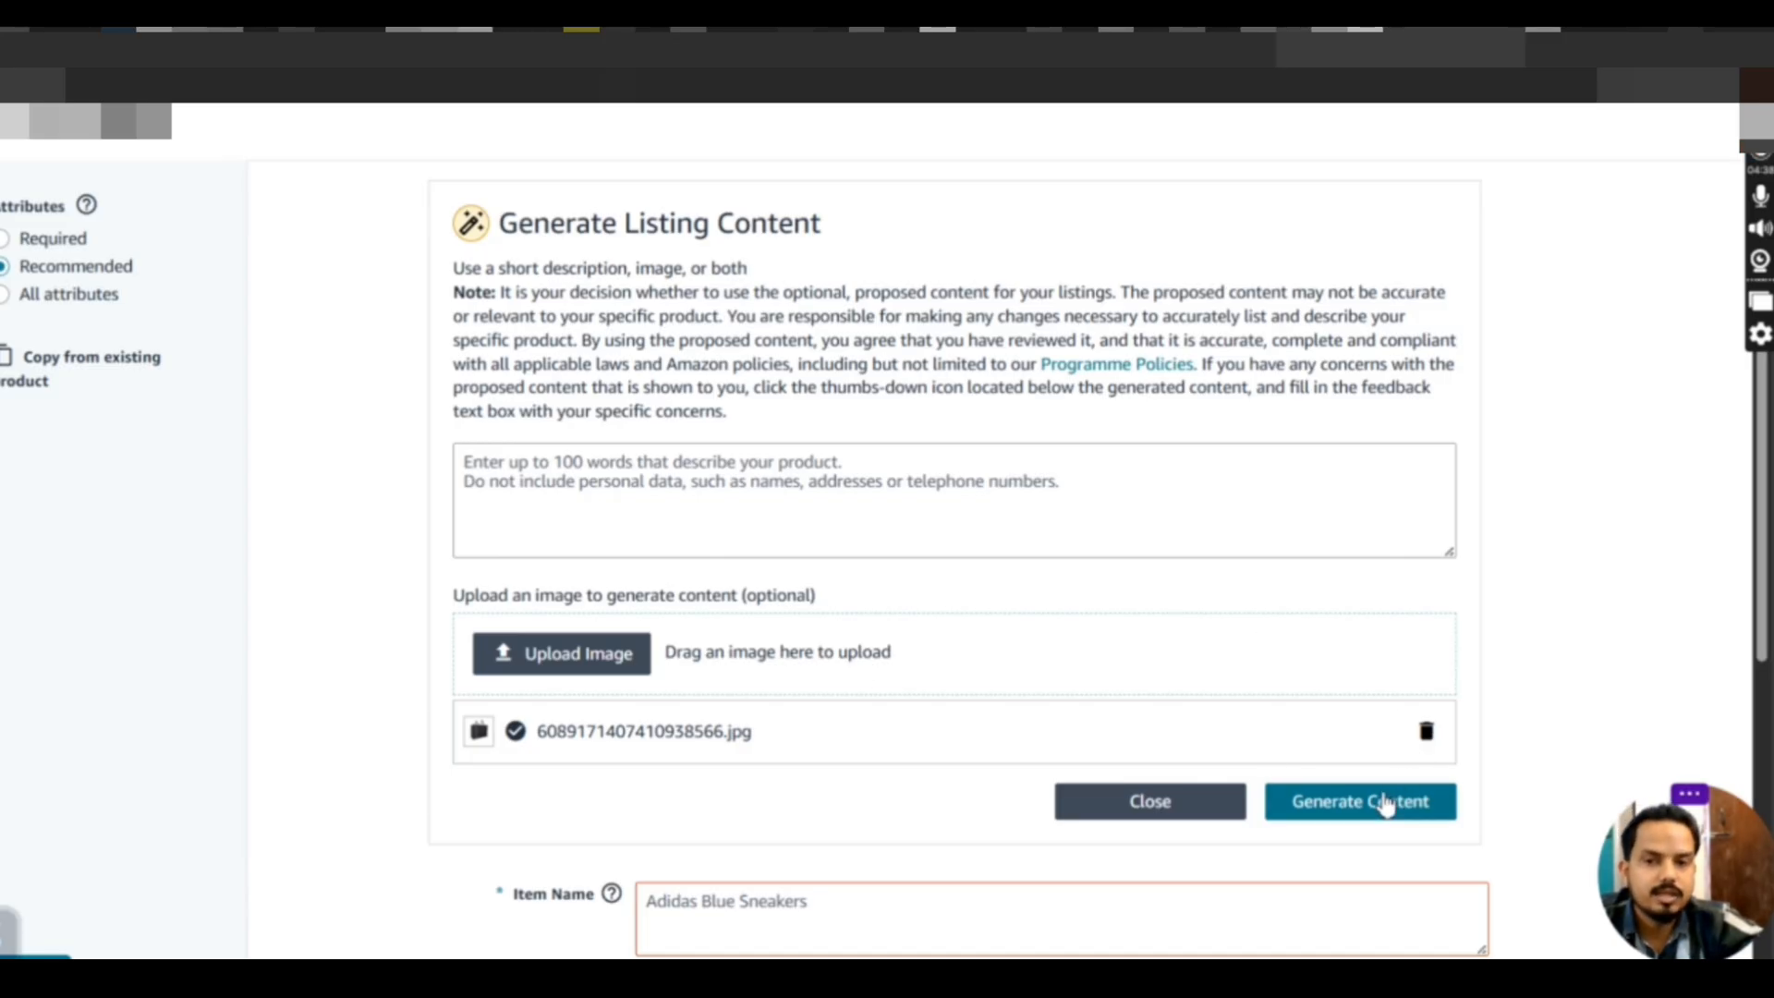
pyautogui.click(1386, 804)
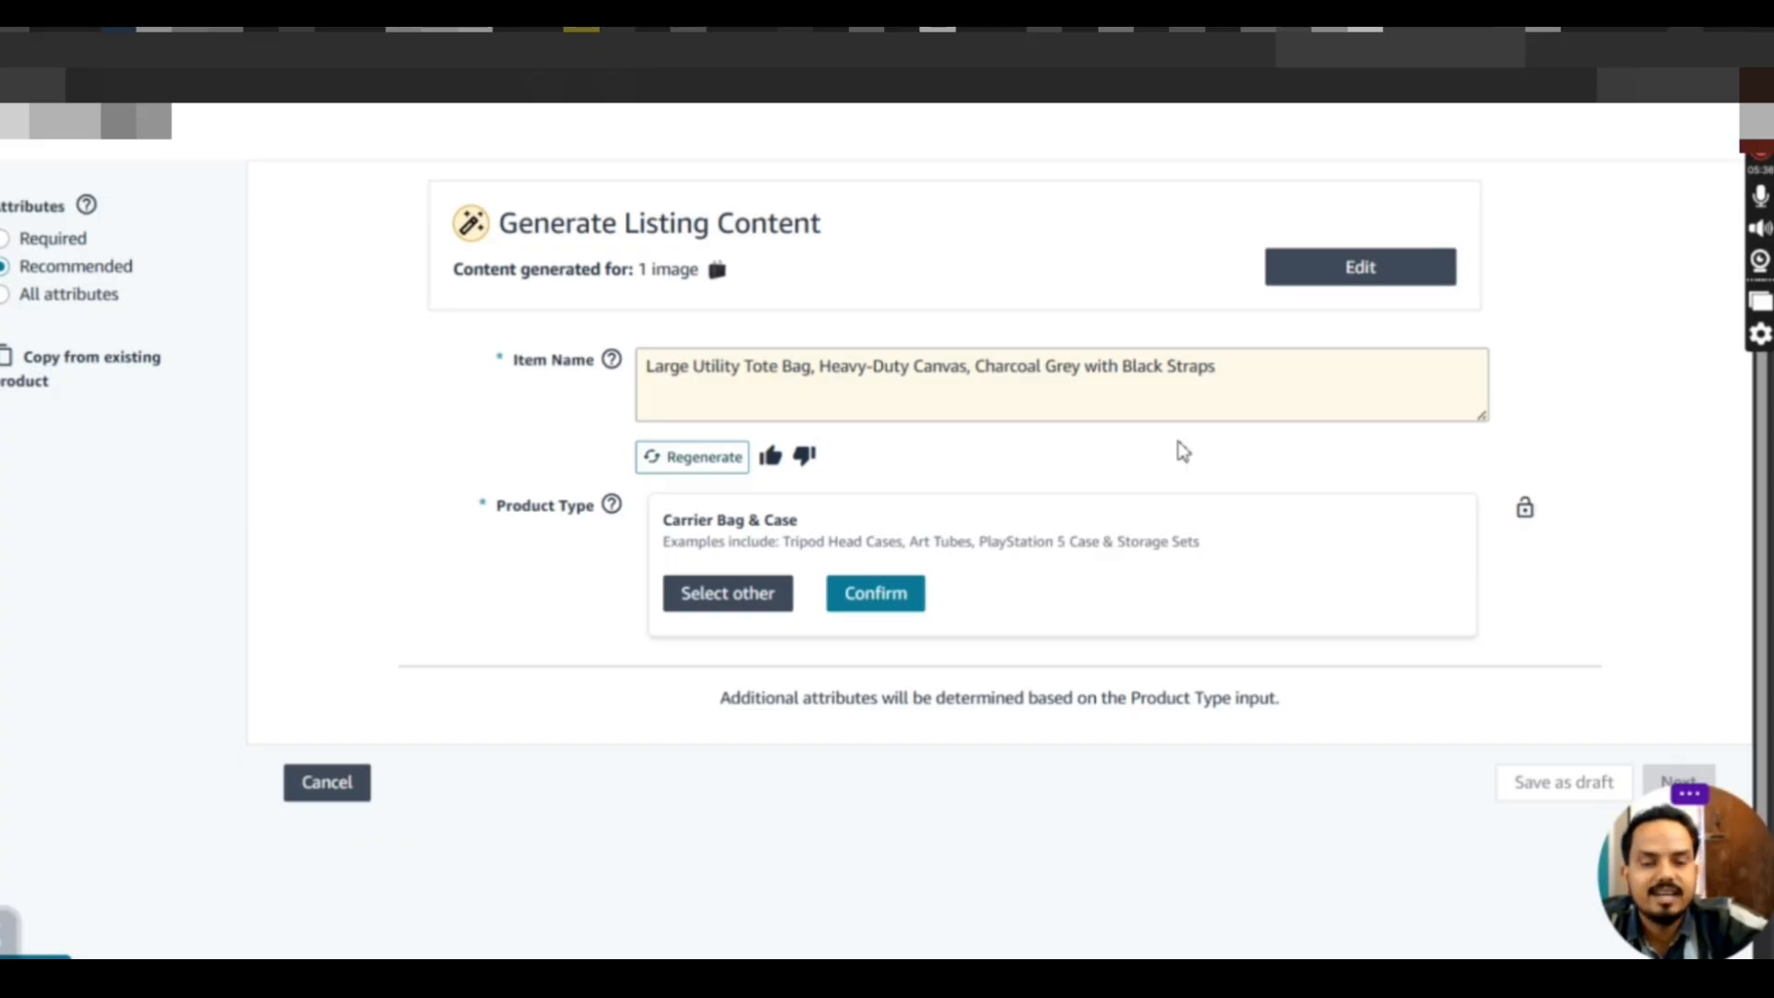
# Add the capacity and dimensions "150 L Size- 22x25+10" to the end of the generated item name
pyautogui.click(1232, 370)
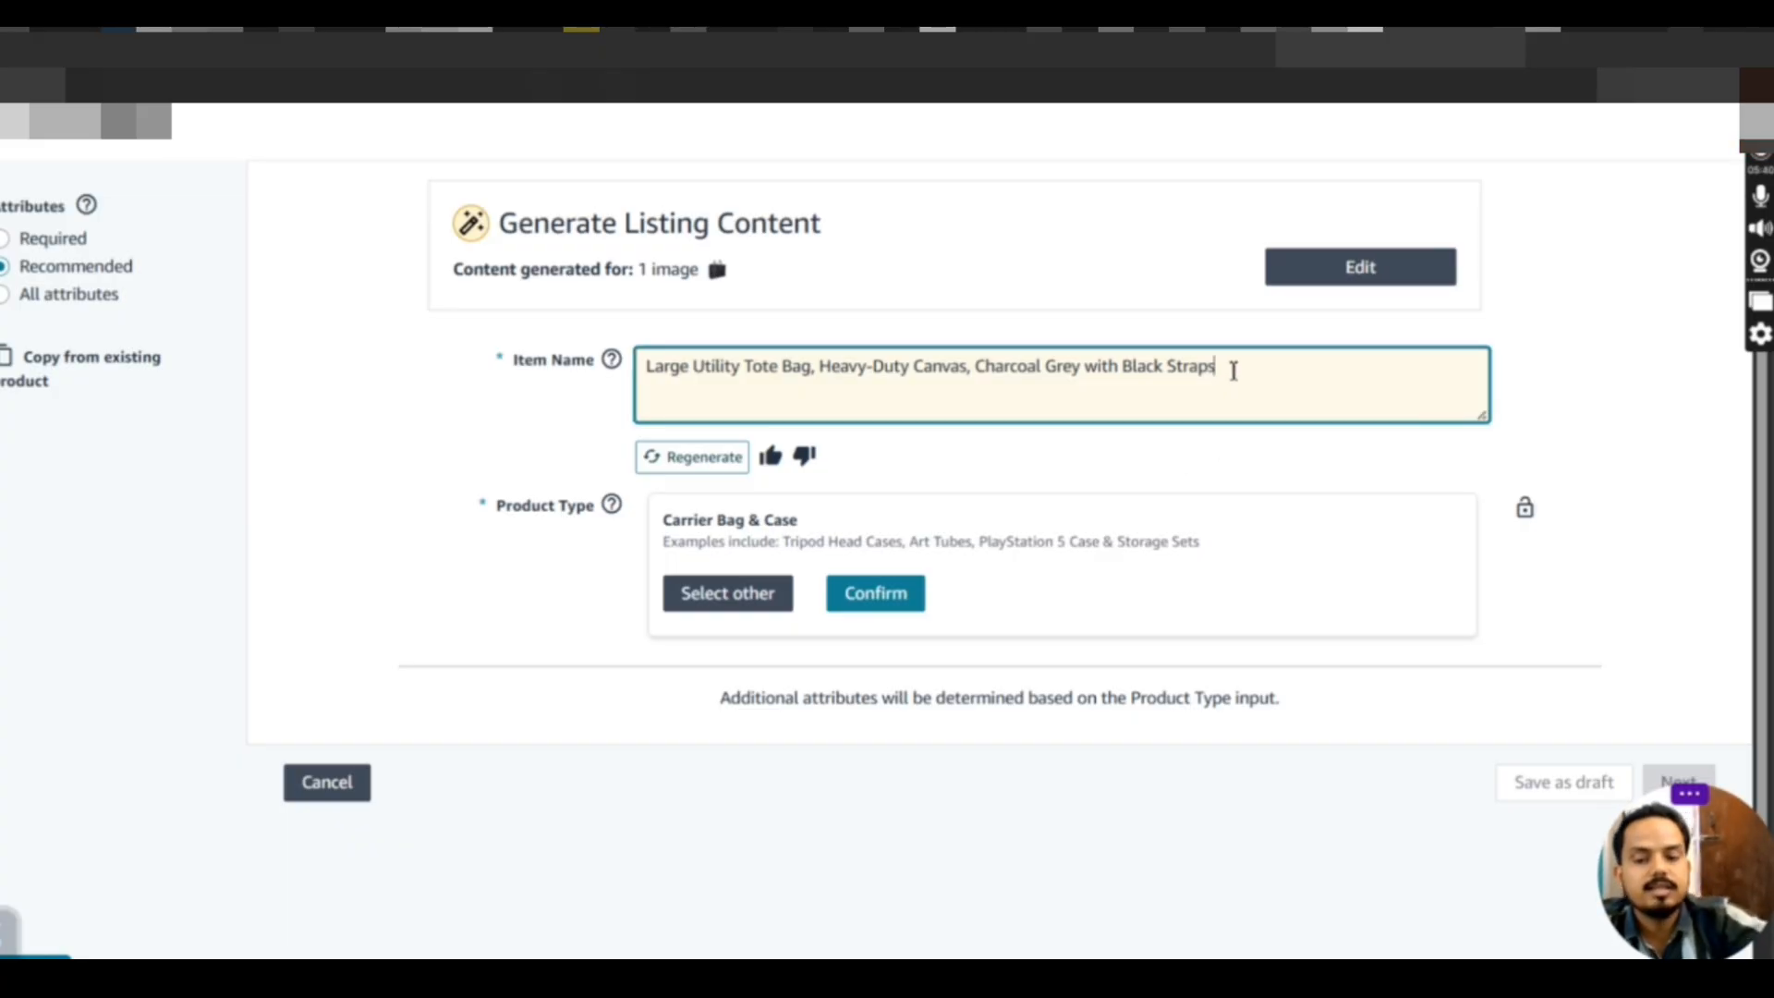
pyautogui.write('1')
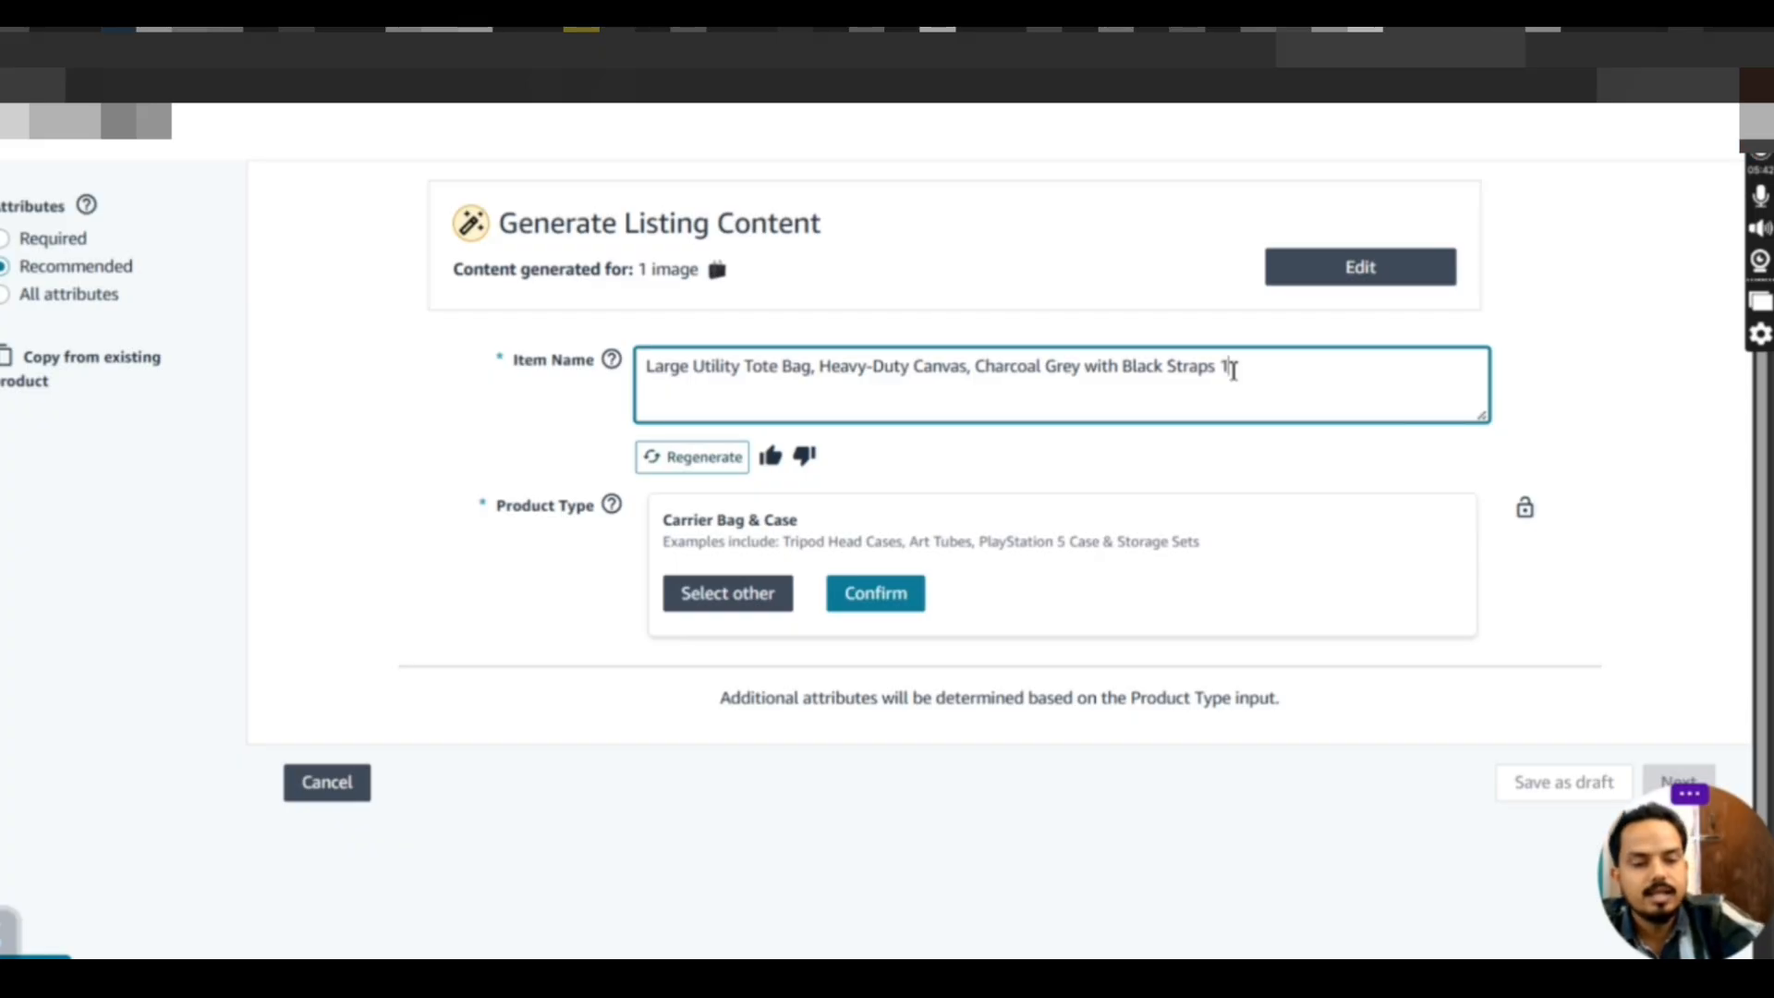
pyautogui.write('00 (')
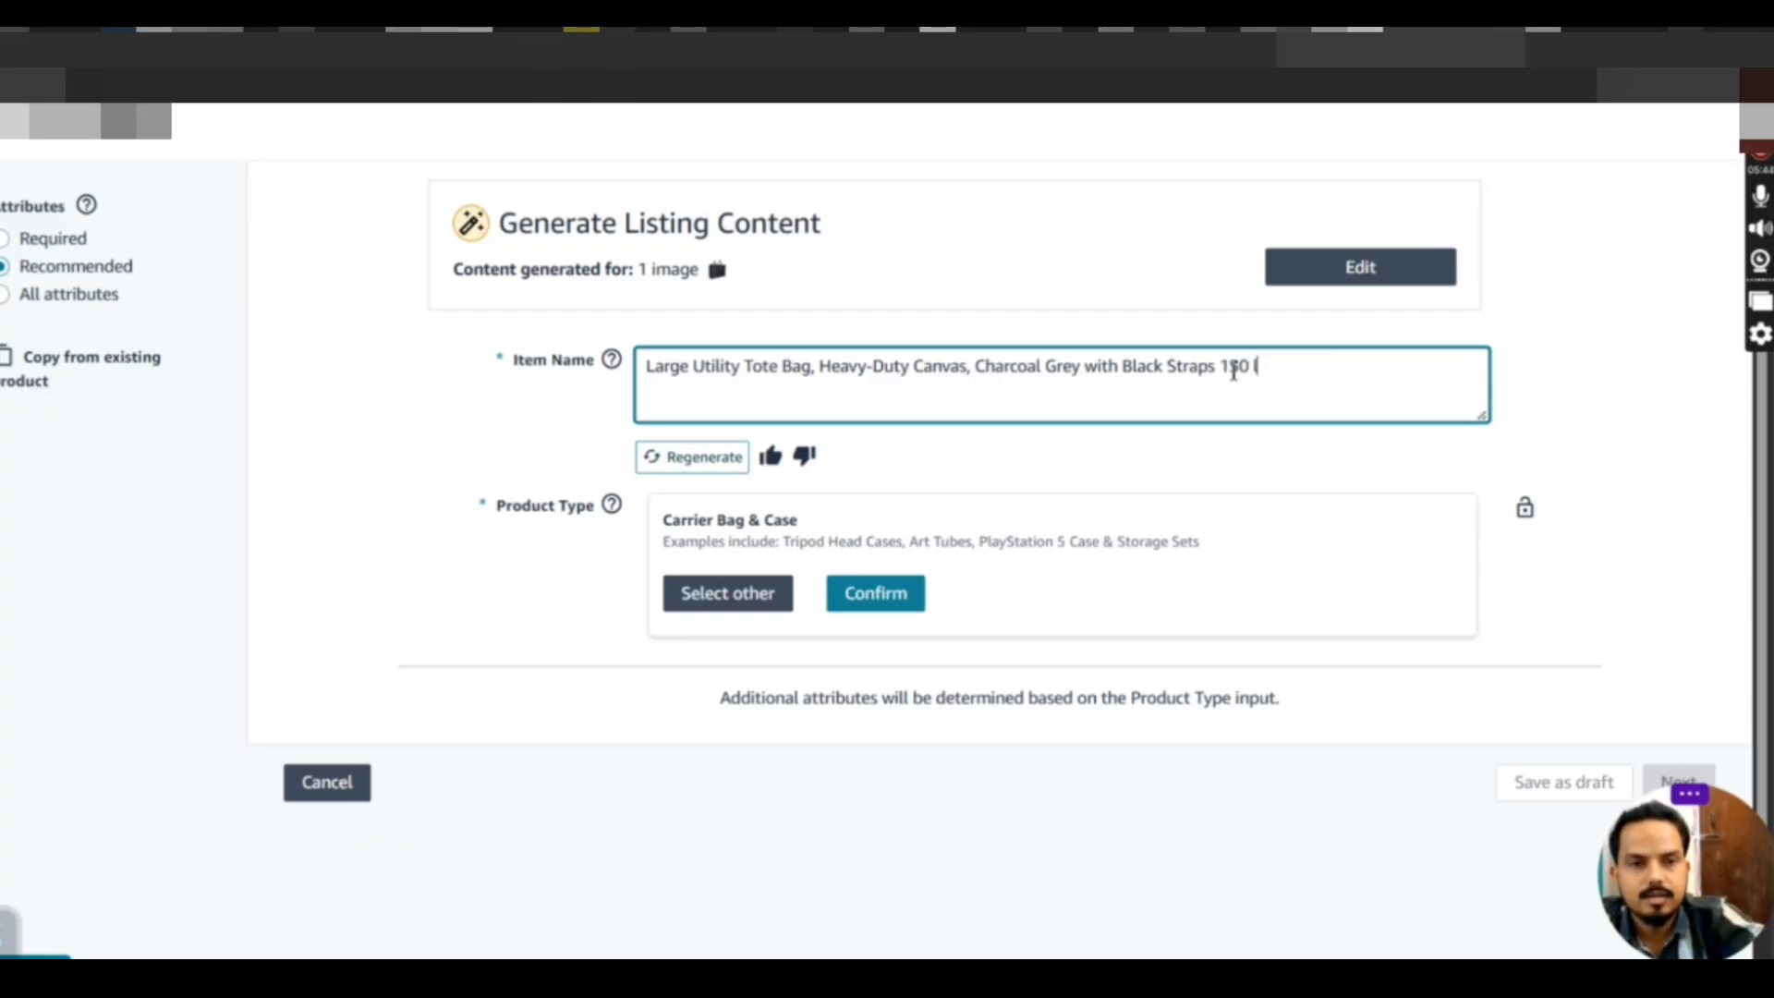
pyautogui.write(' L')
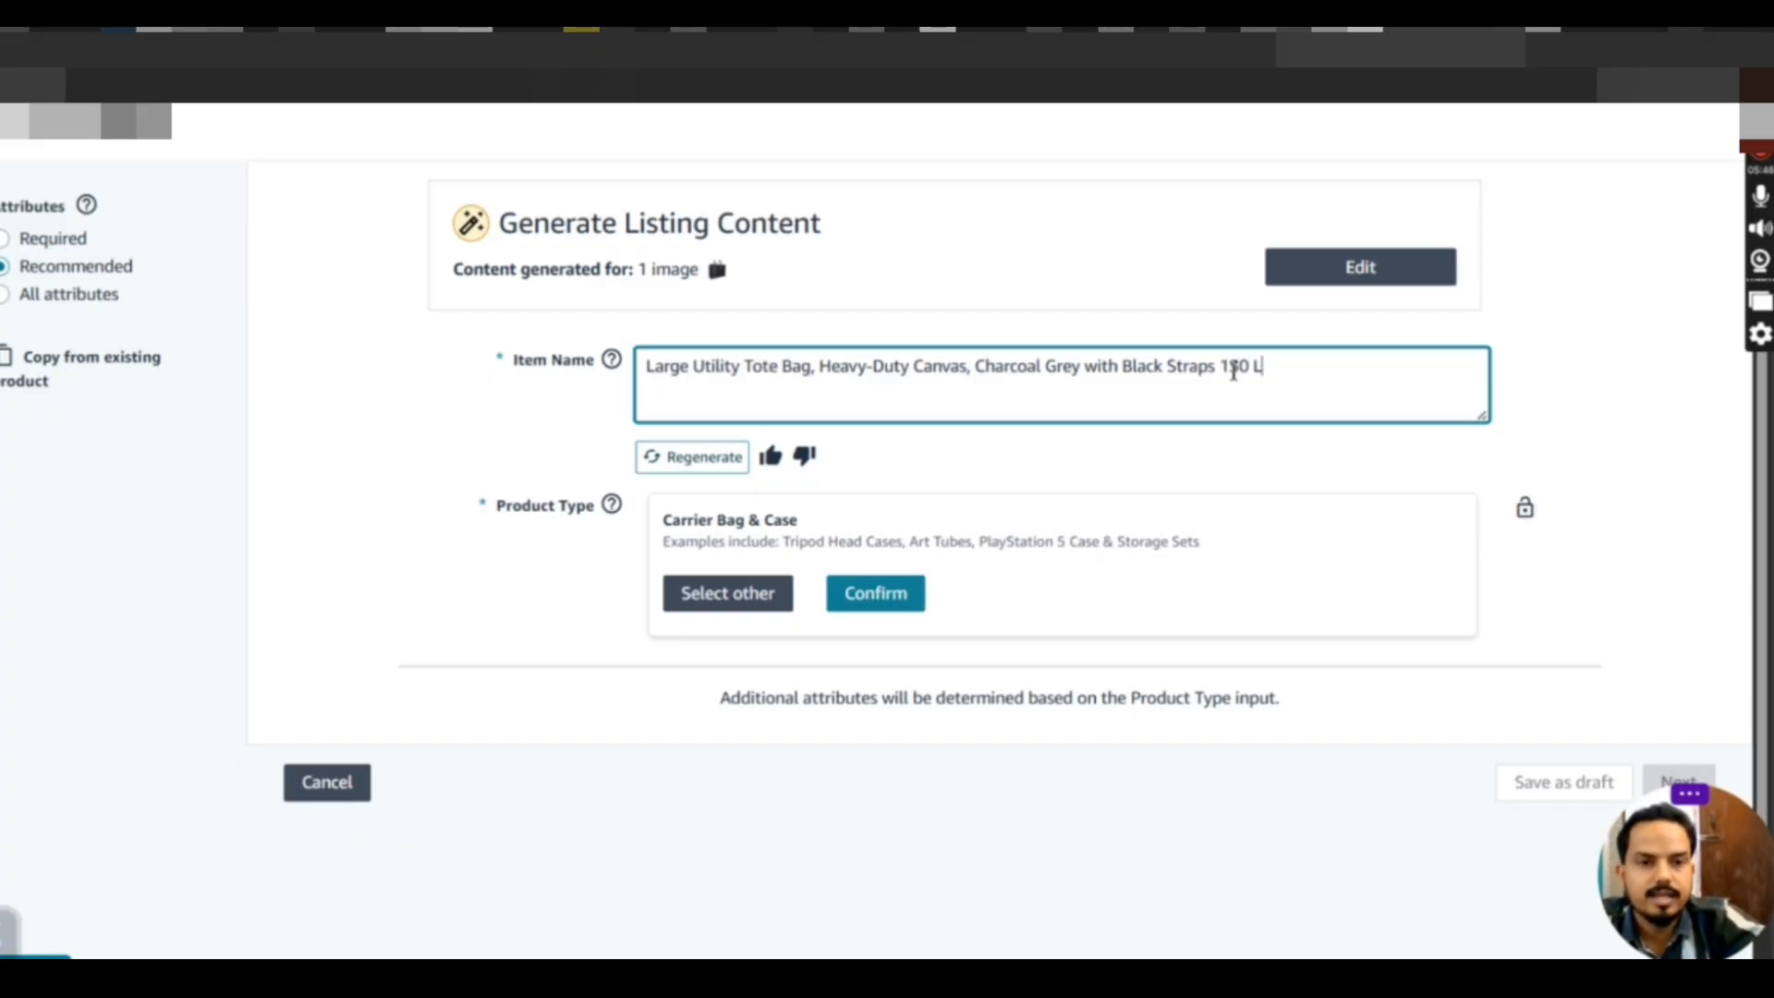
pyautogui.write('sie')
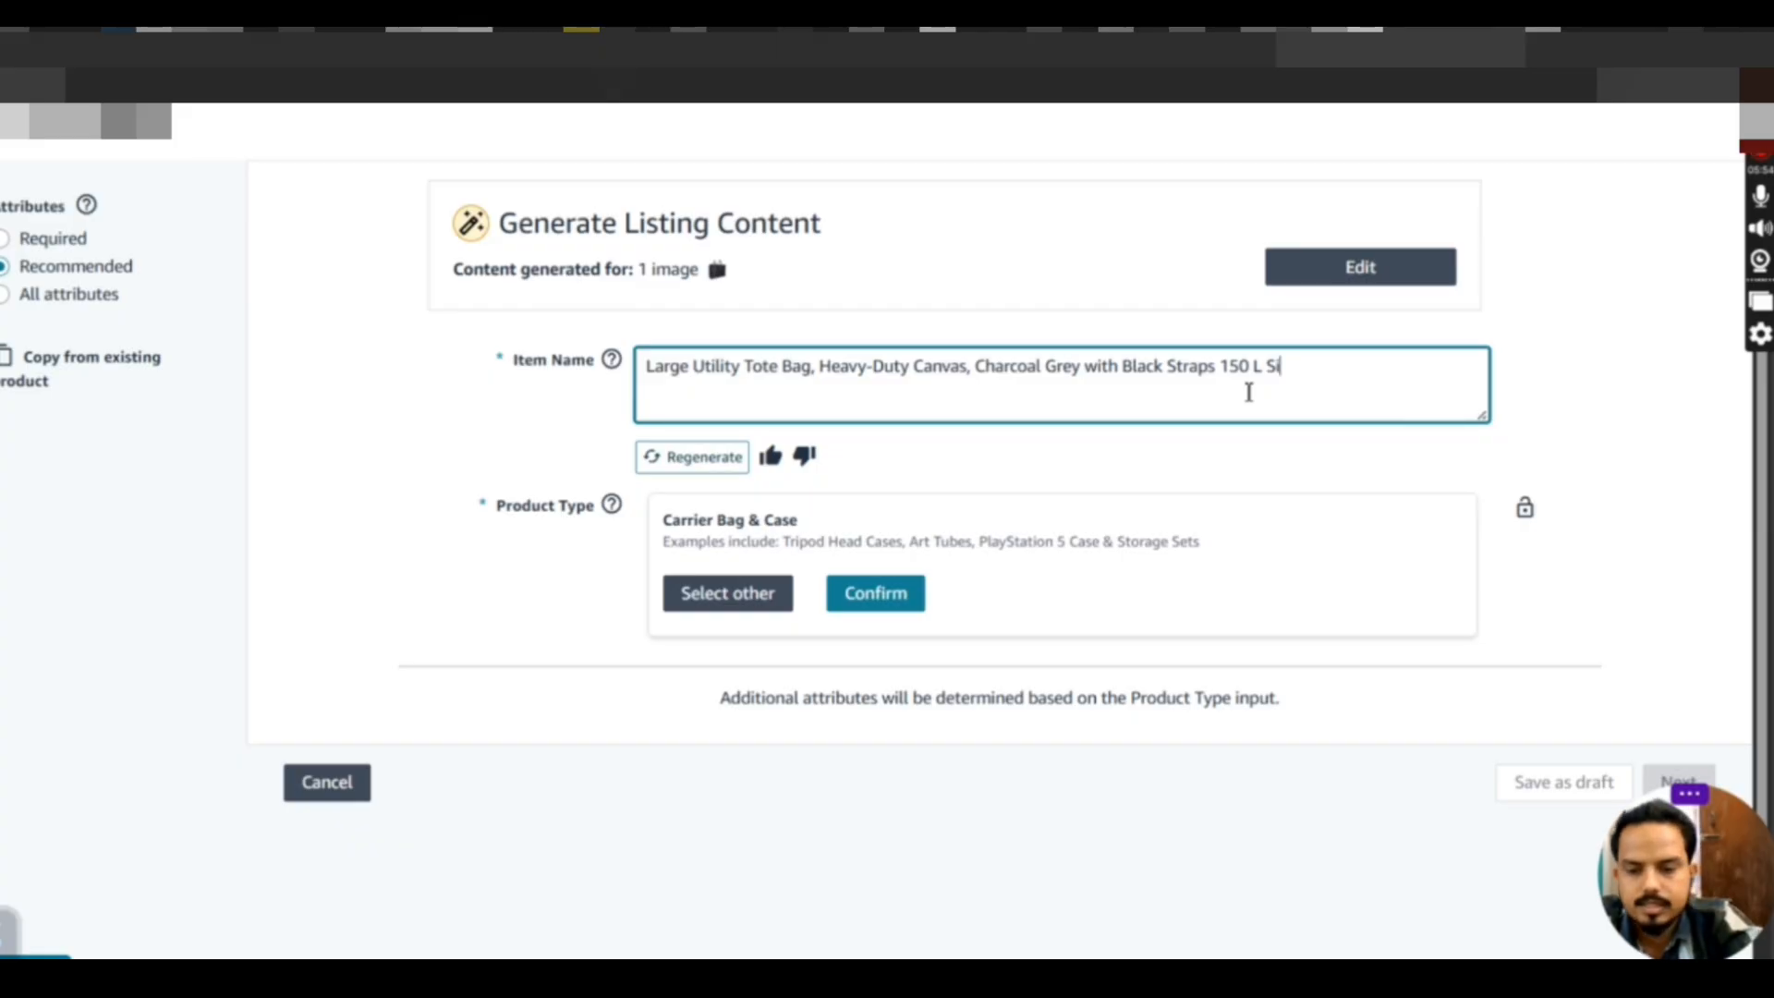
pyautogui.write('ze')
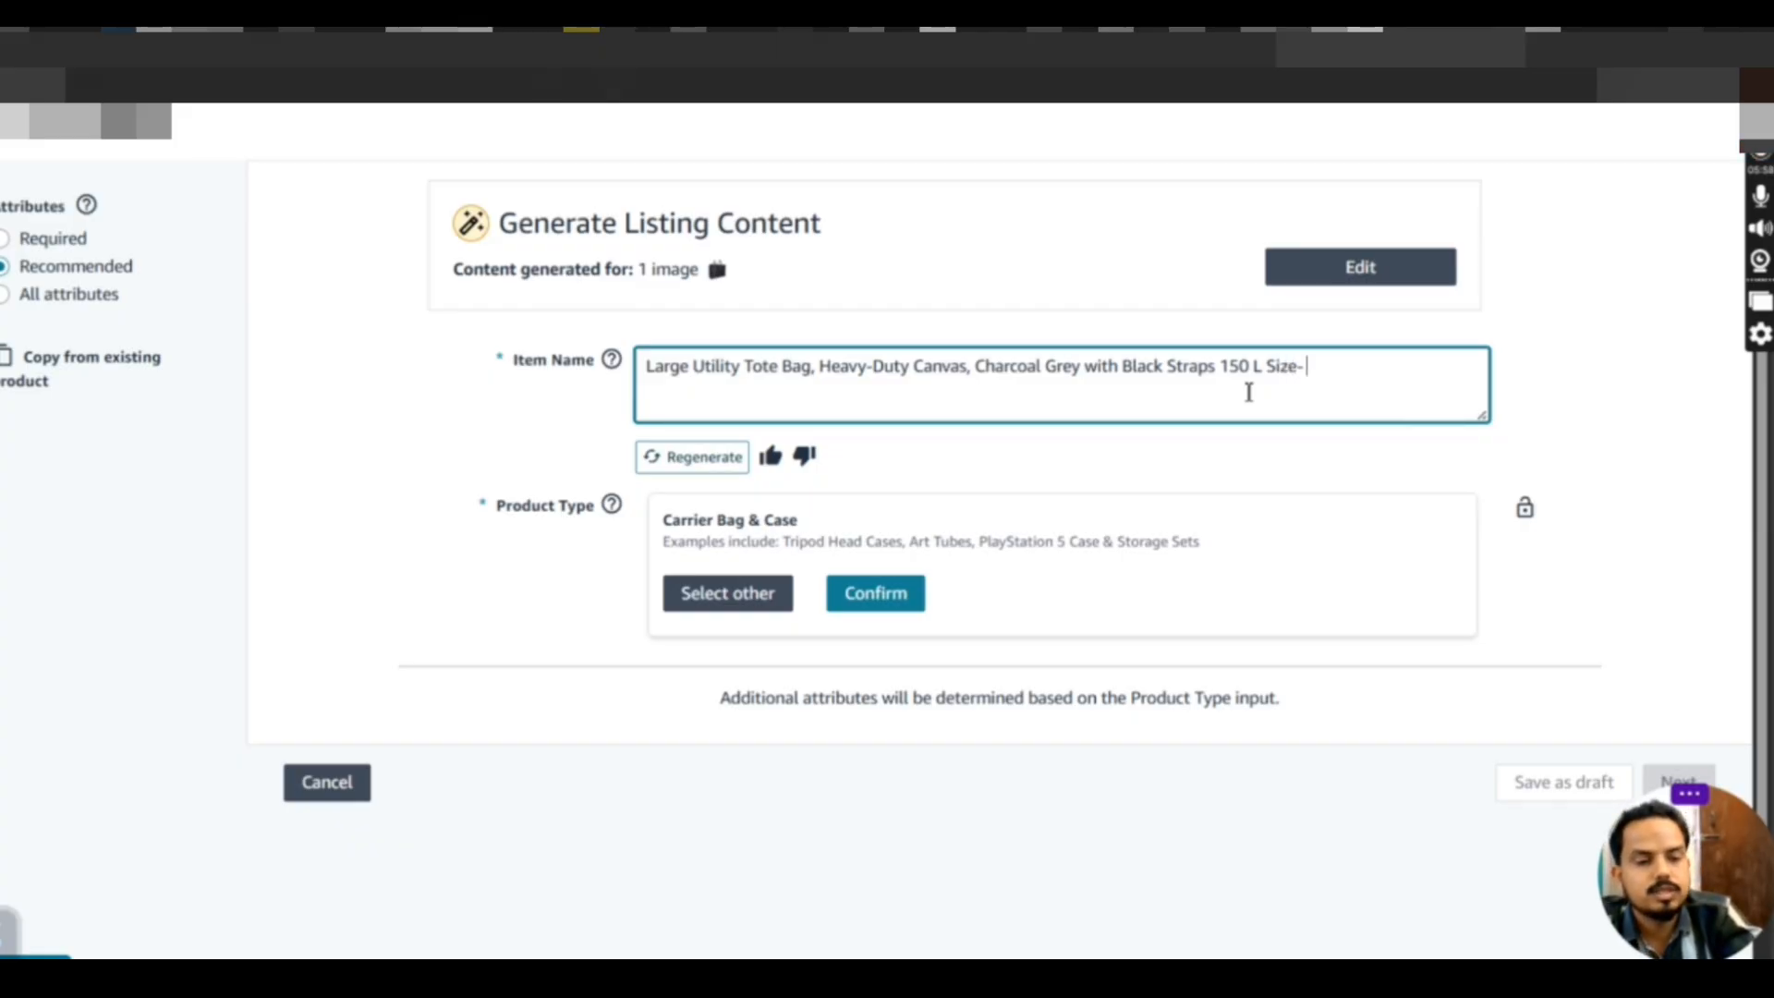
pyautogui.write('- 22x')
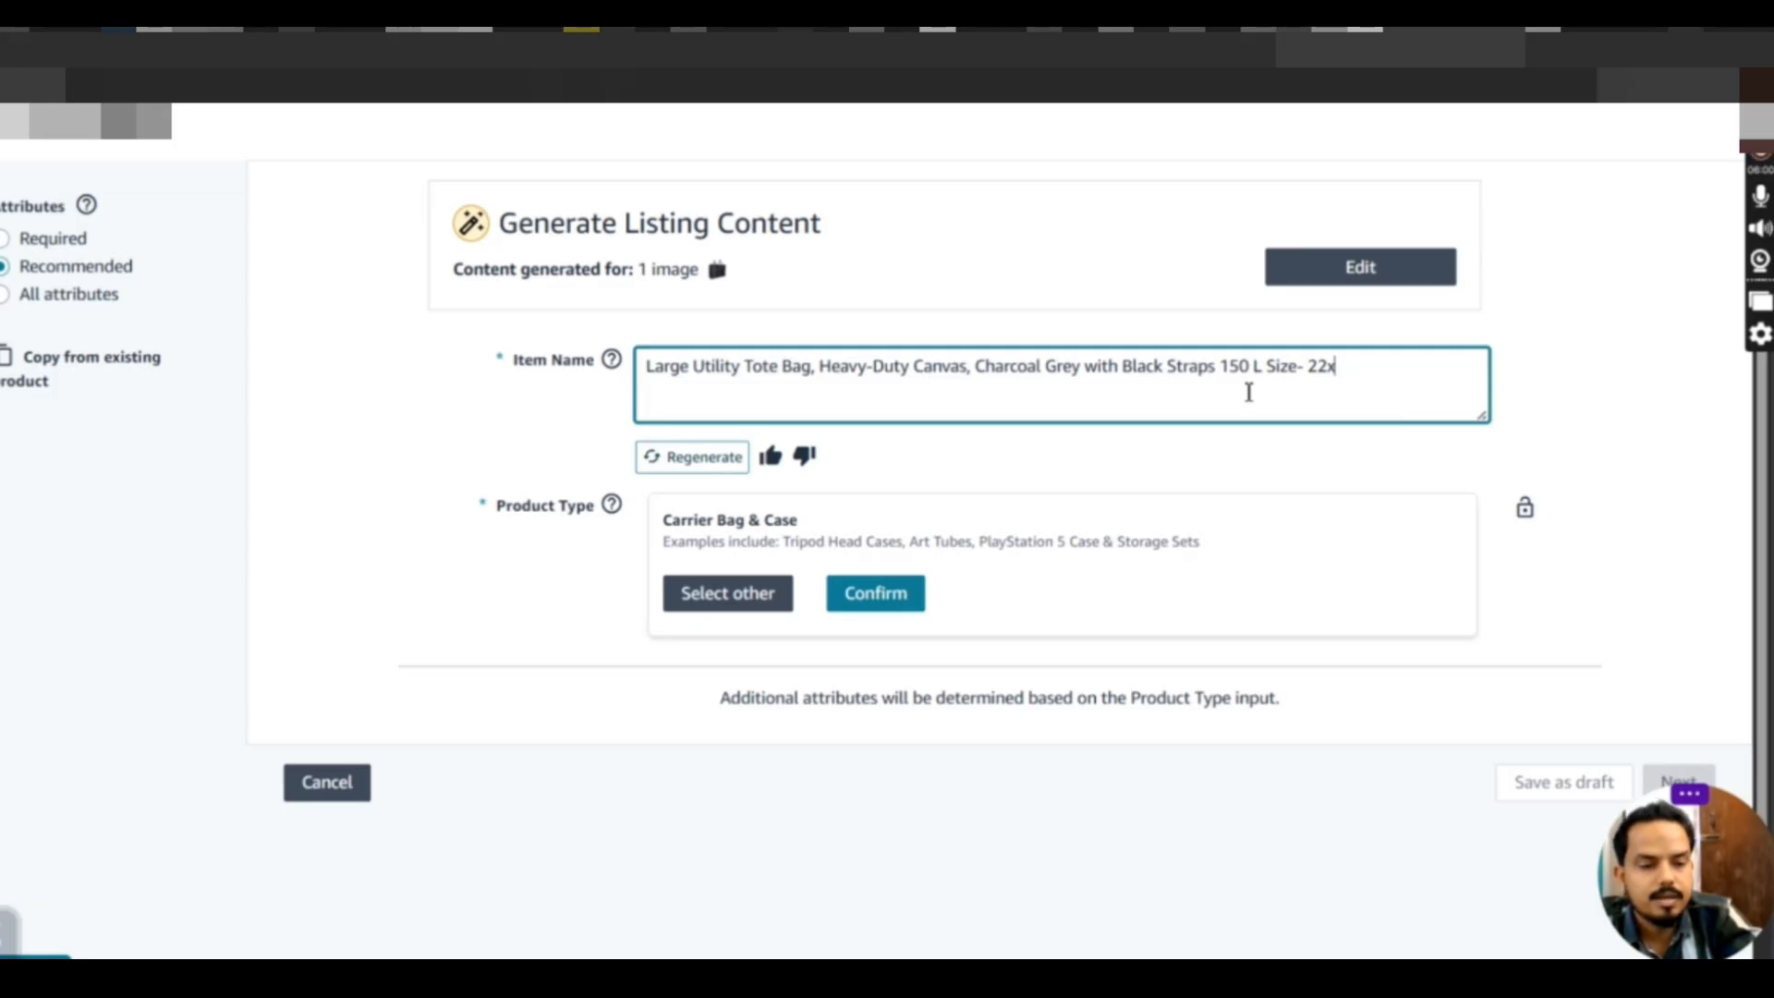
pyautogui.write('25')
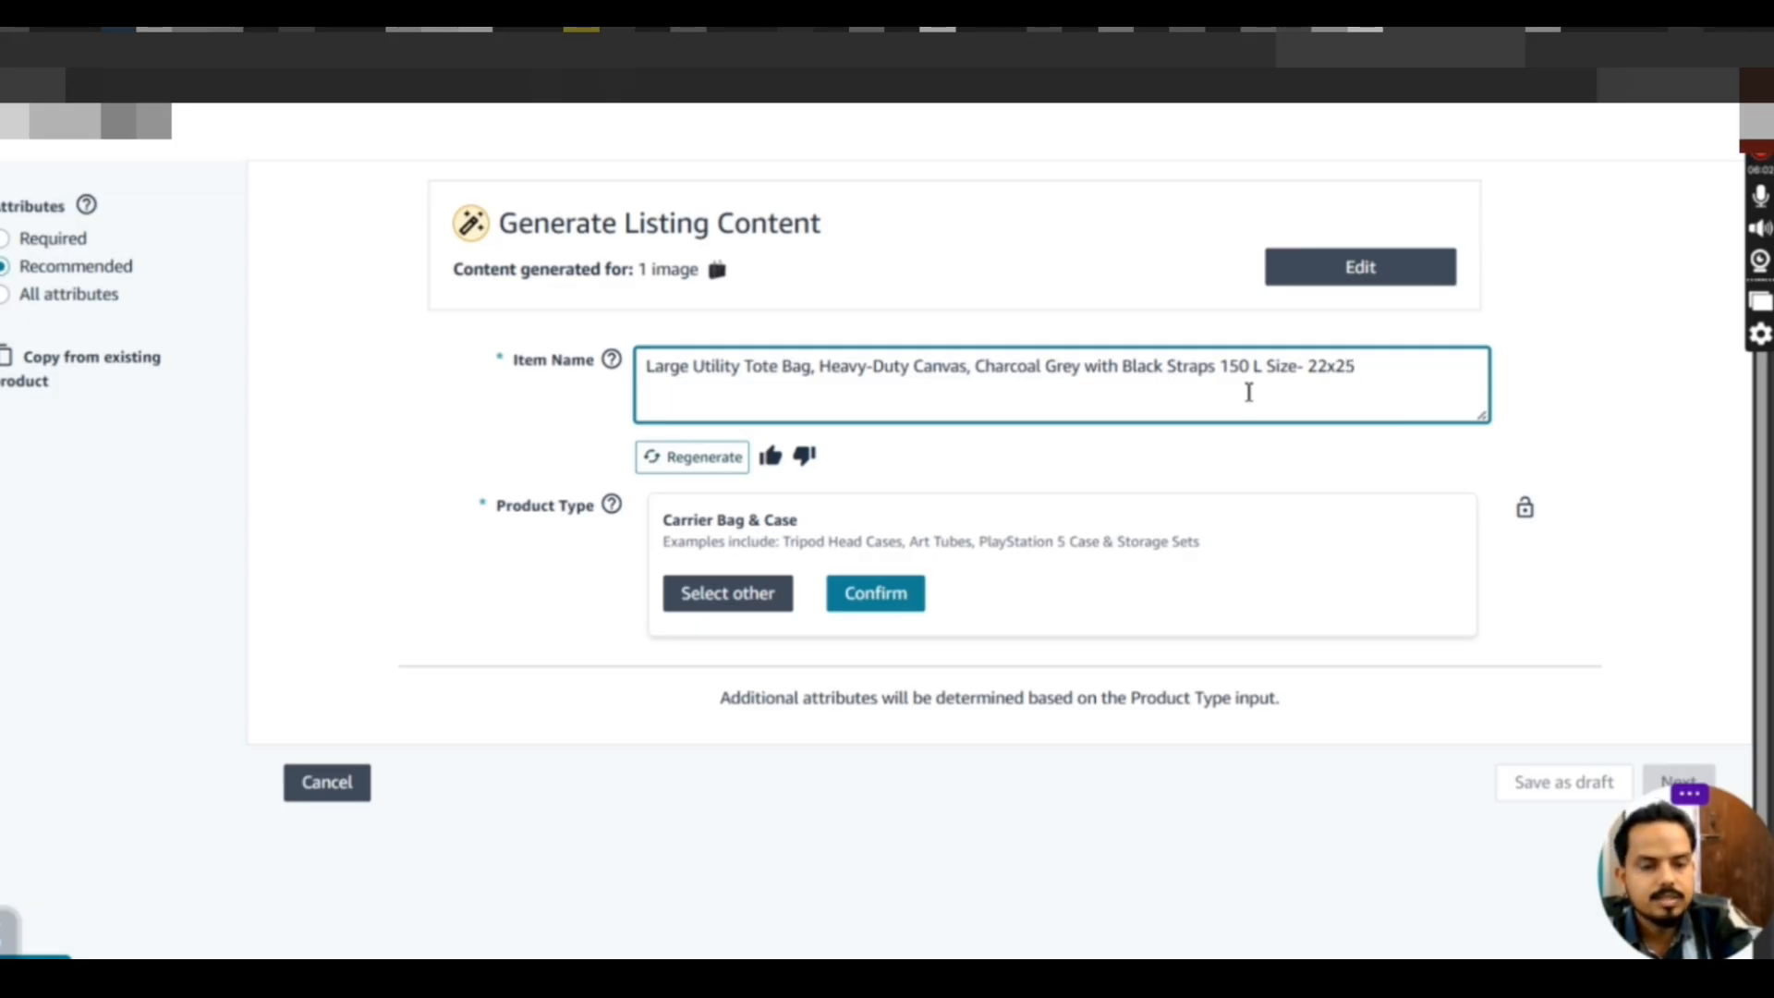
pyautogui.write('+10')
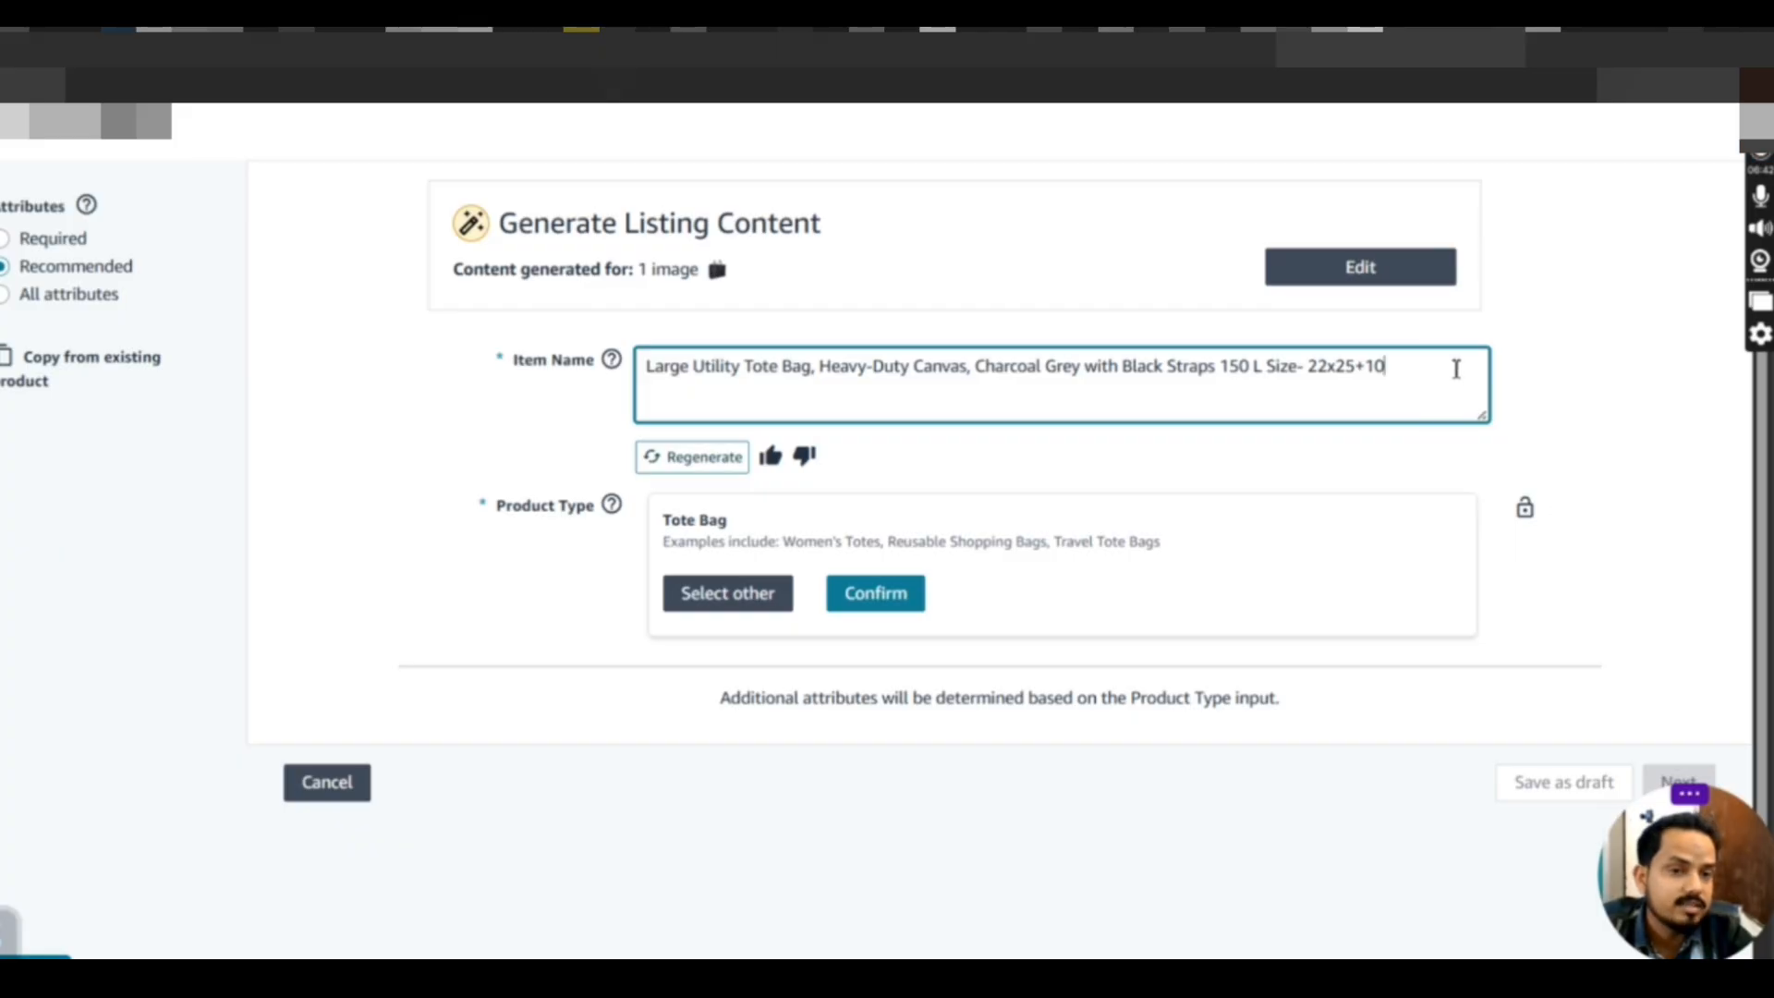
# Append the quantity "pack of-01" to the end of the item name
pyautogui.write('pa')
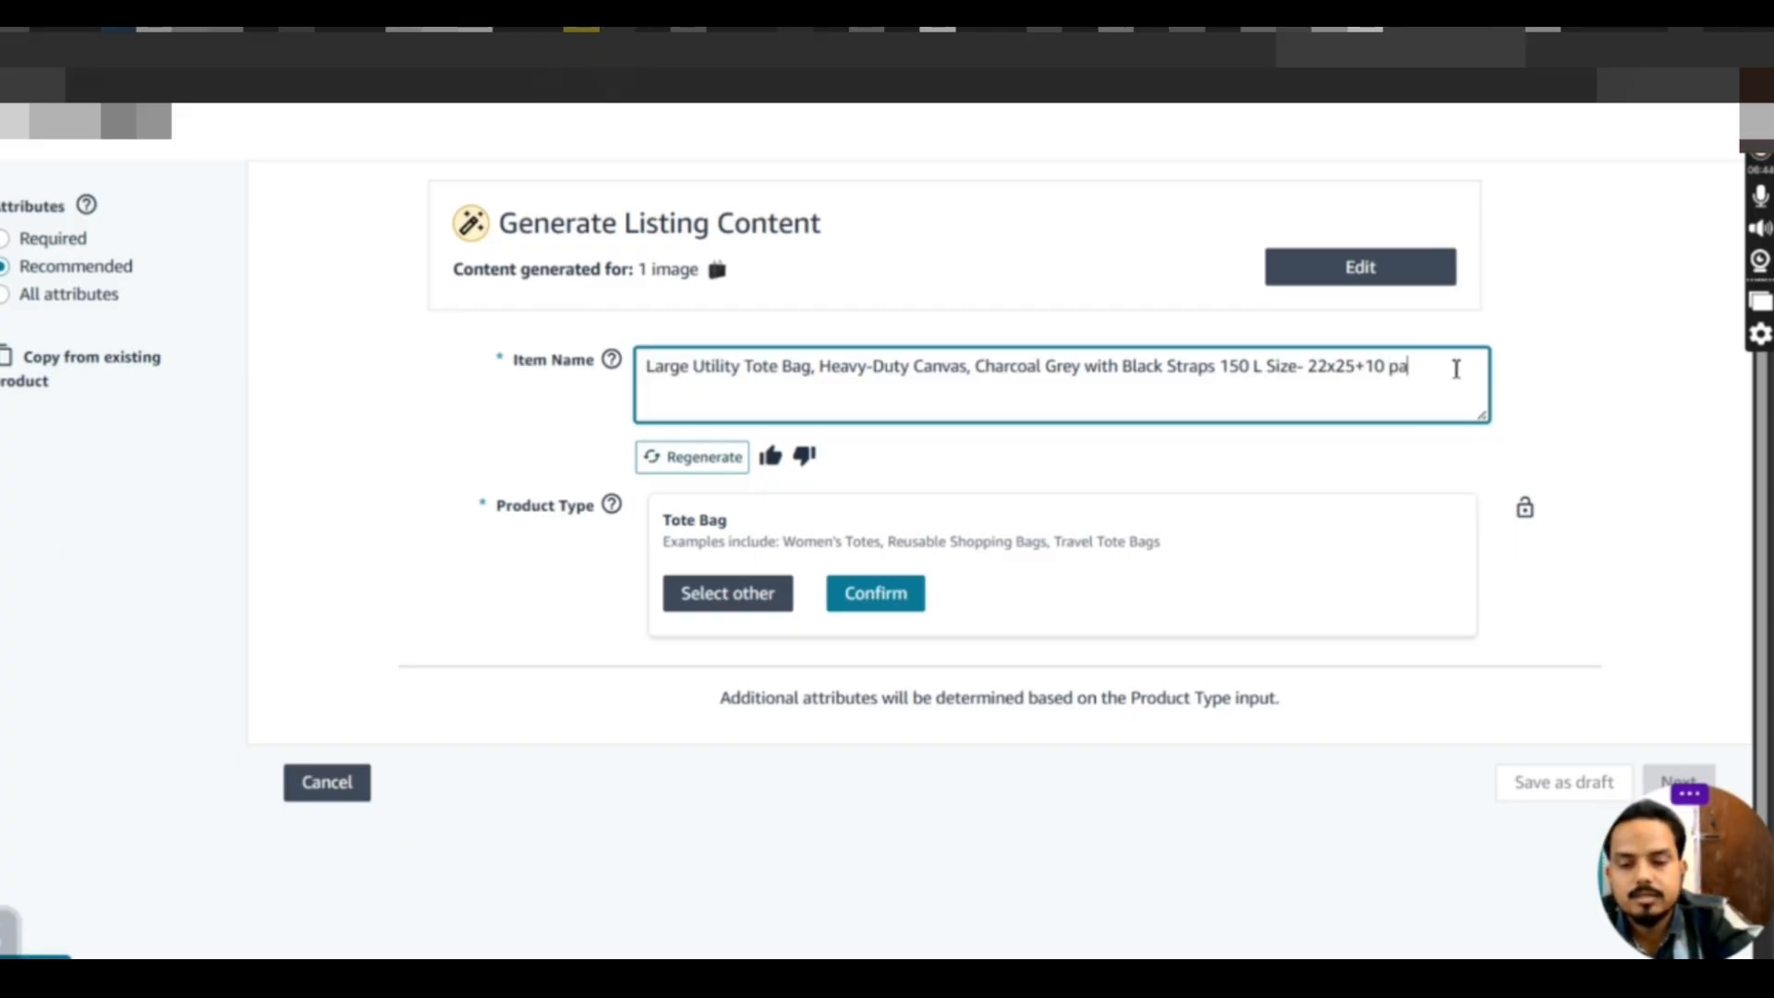
pyautogui.write('ck of')
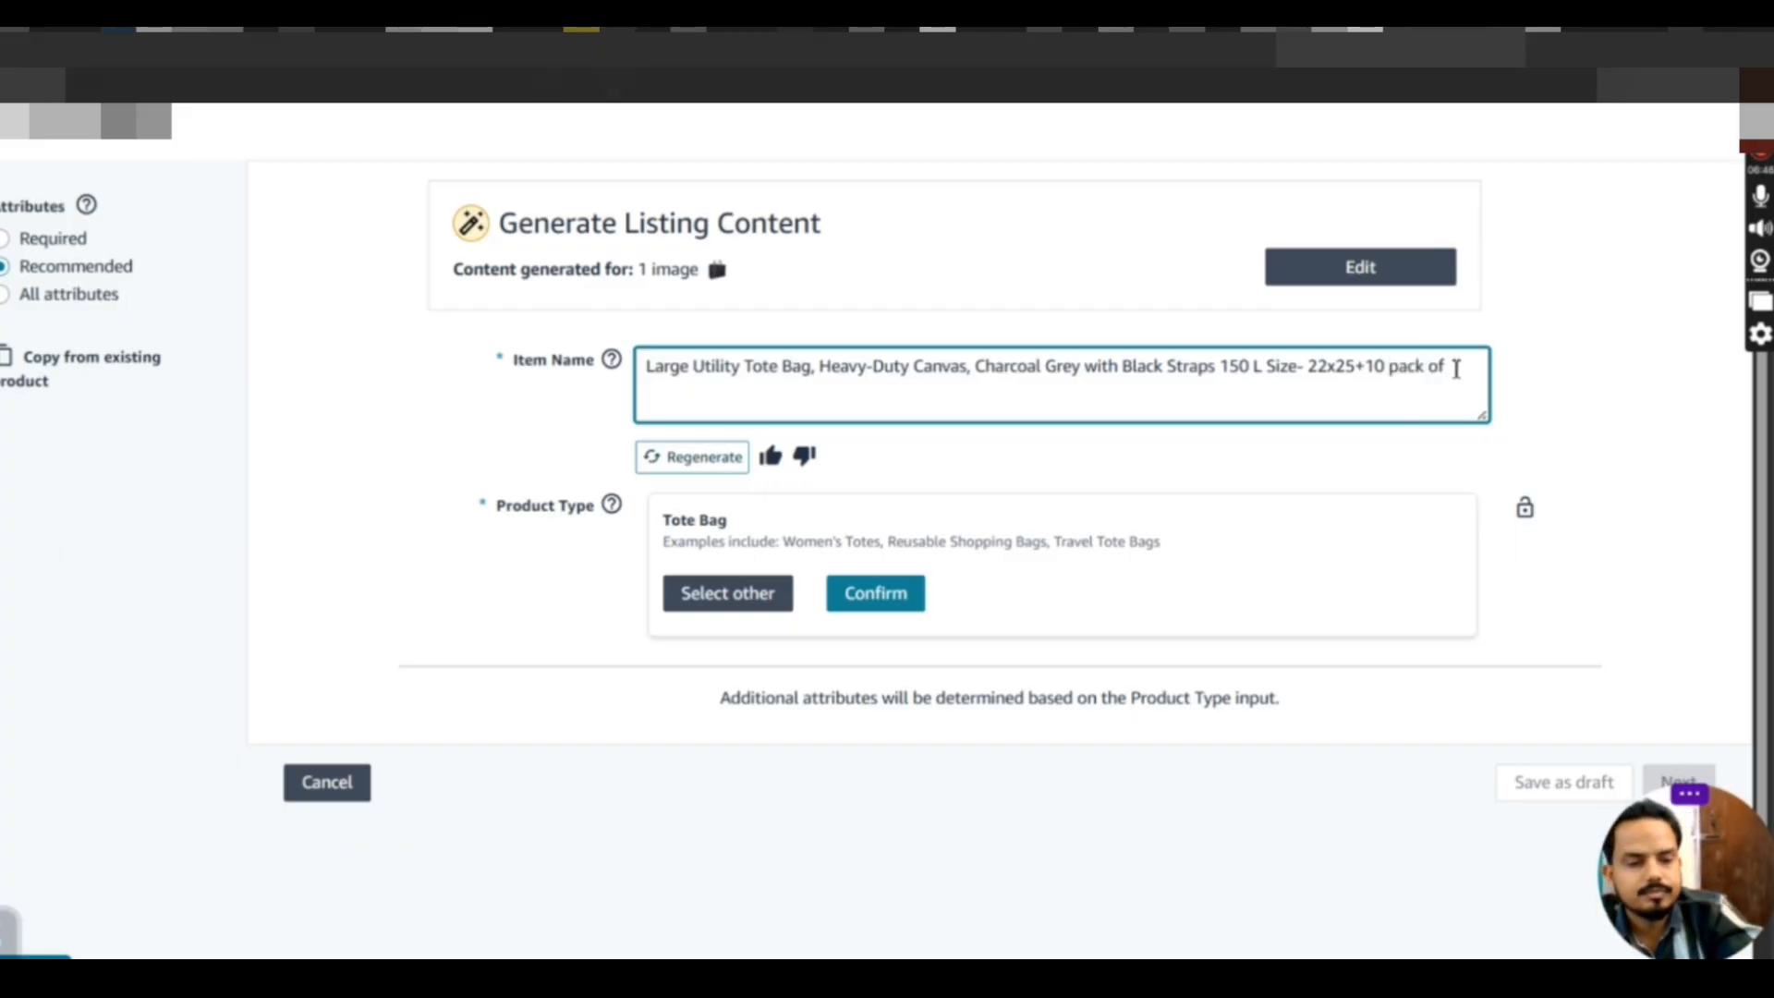
pyautogui.write('-01')
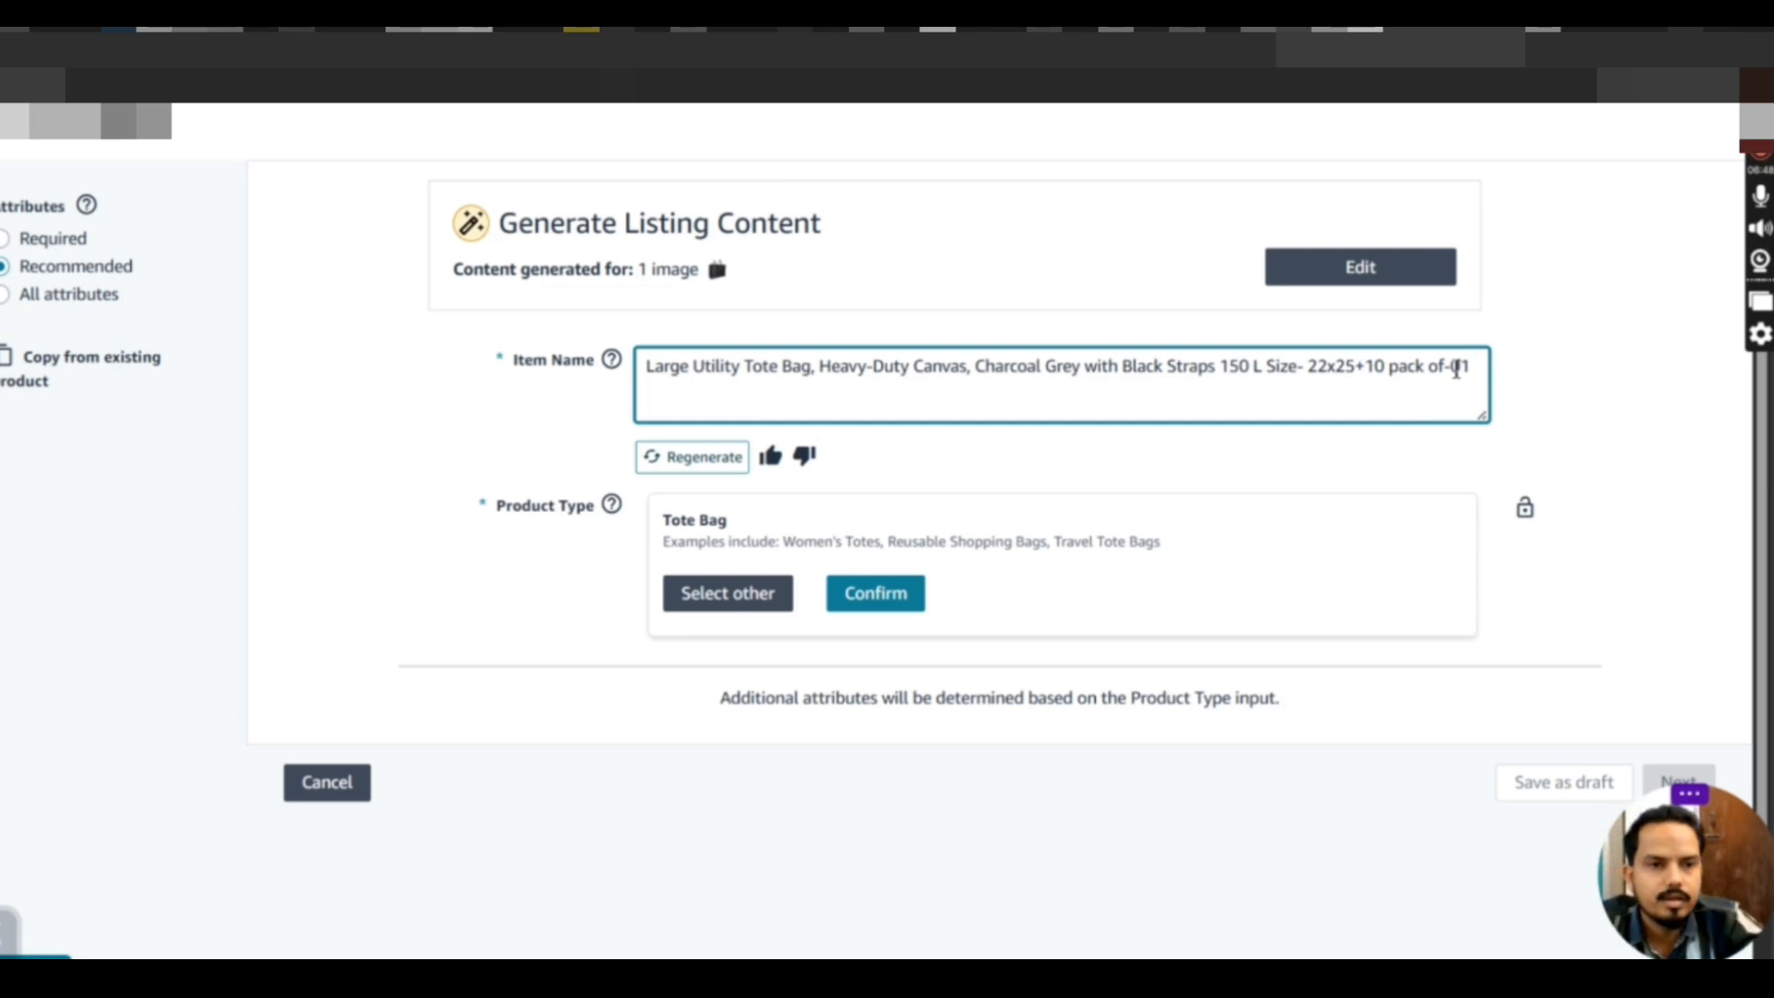
pyautogui.click(1387, 403)
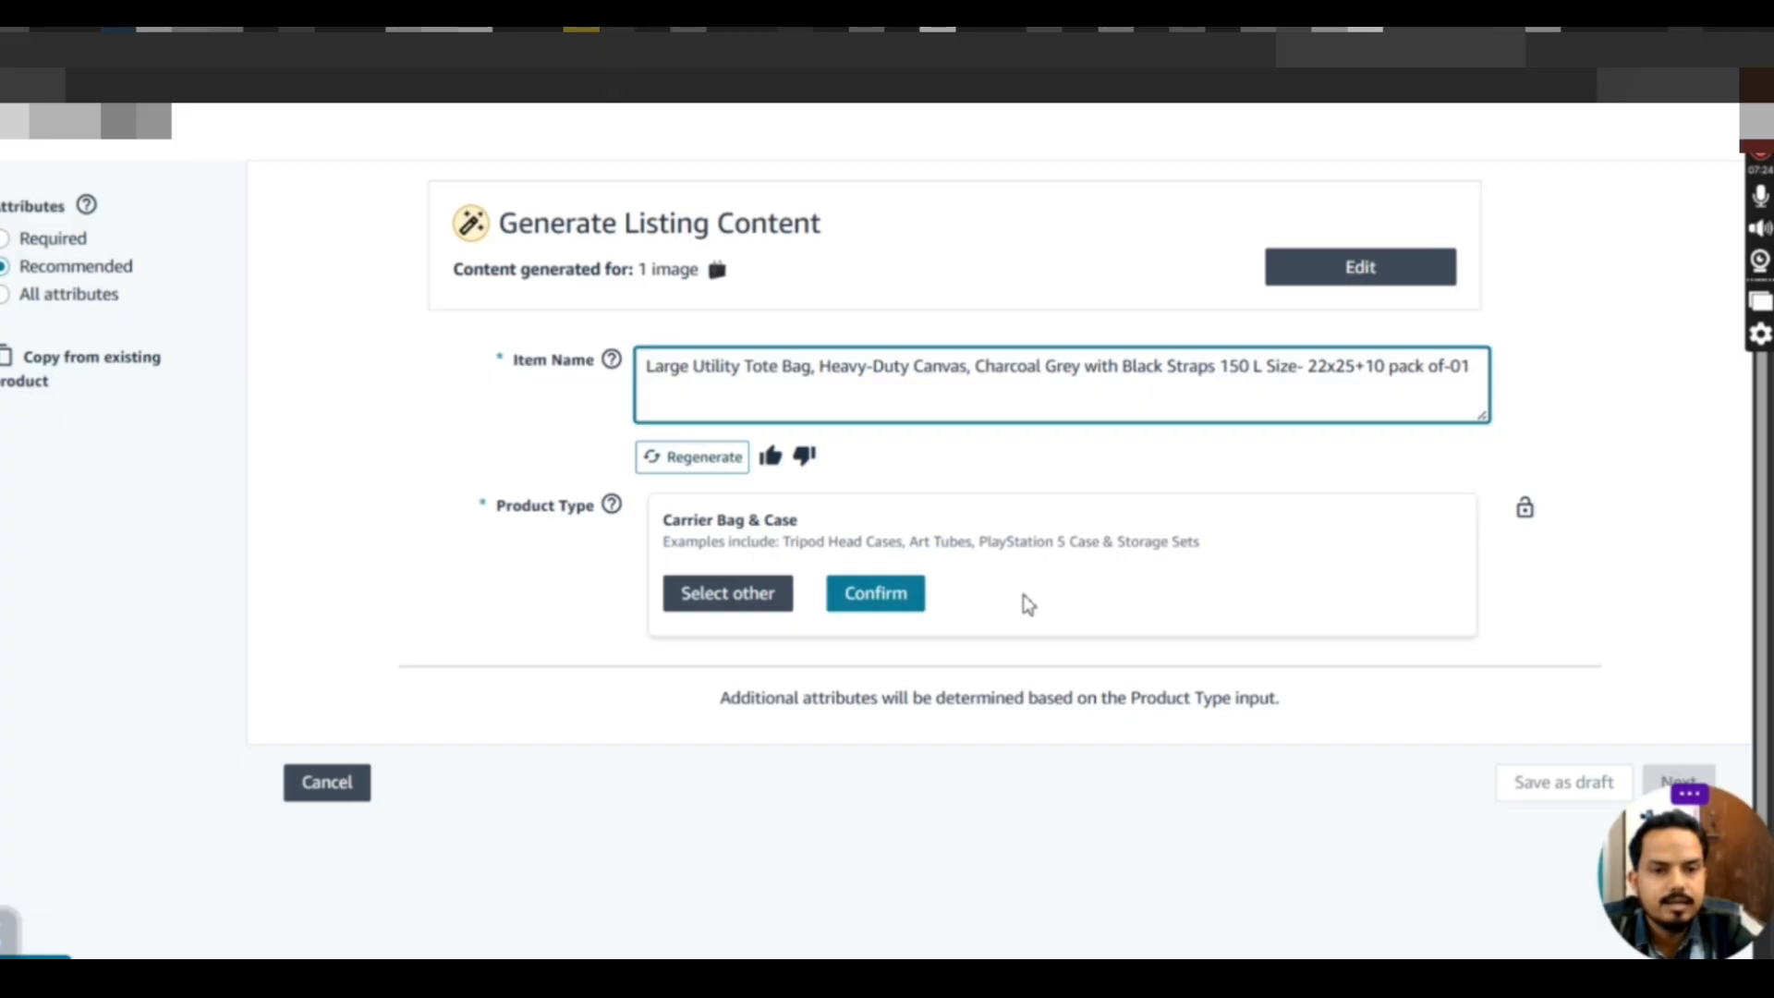
# Confirm Carrier Bag & Case as the product type and look through the available recommended browse nodes
pyautogui.click(868, 605)
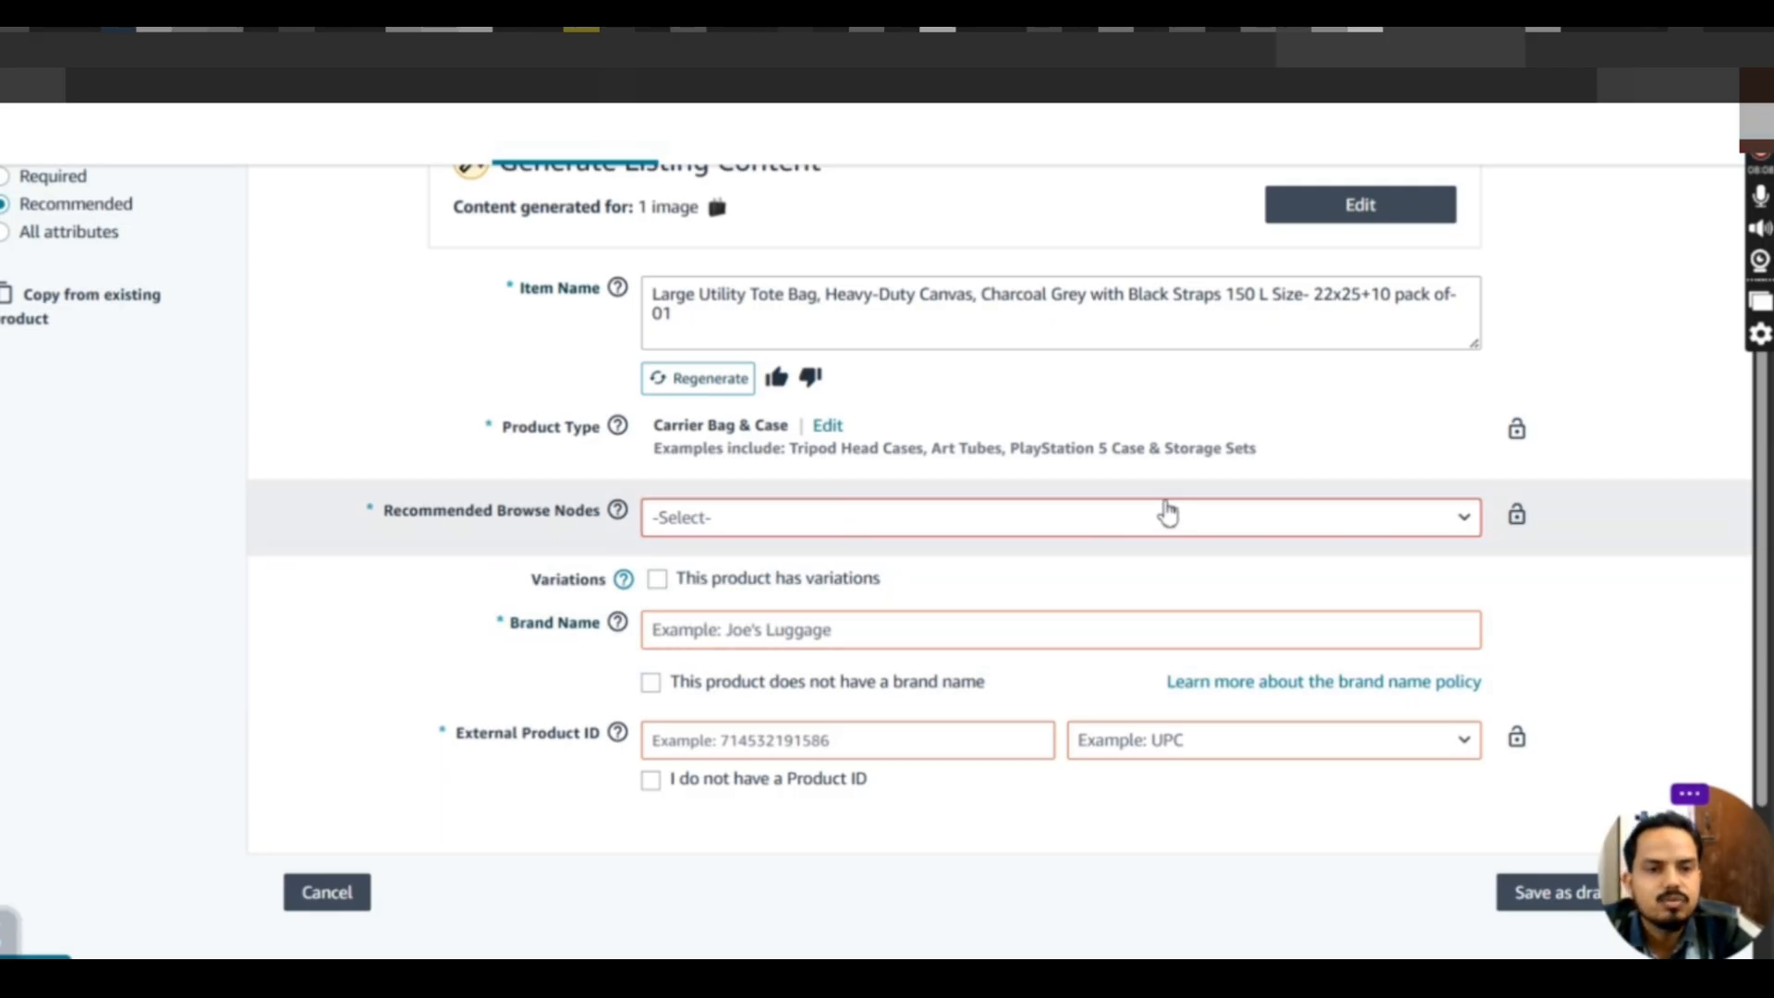
pyautogui.click(1392, 527)
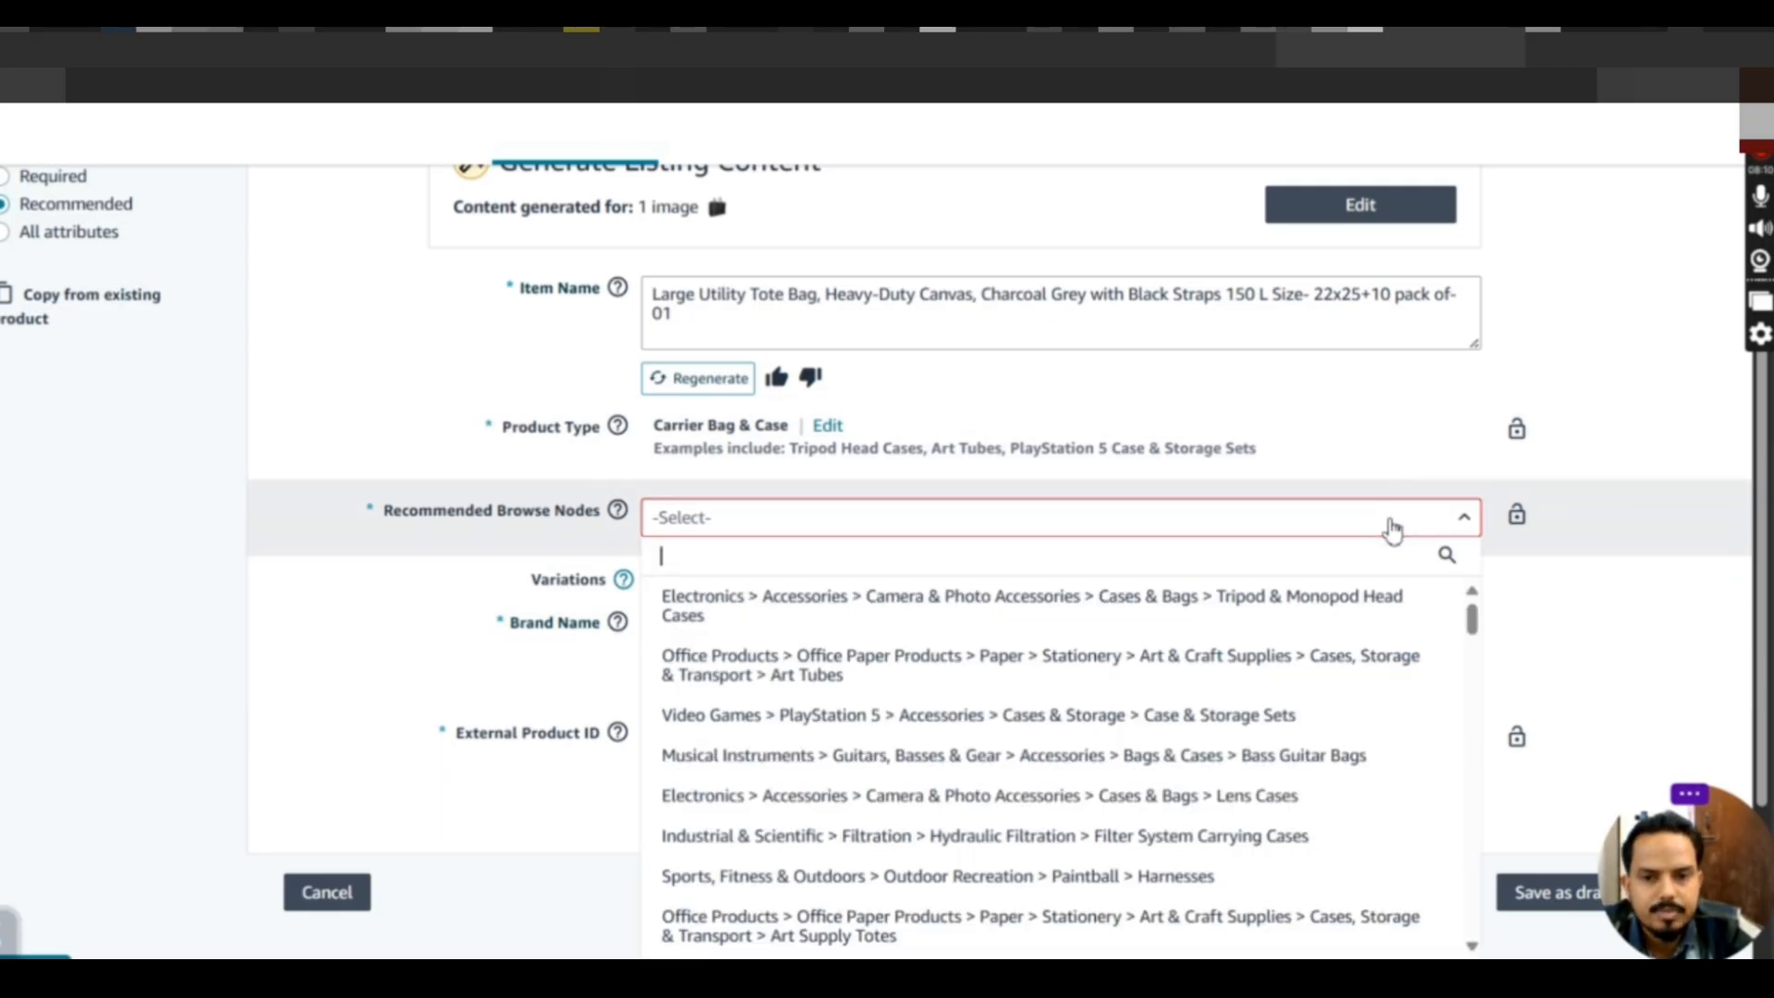
pyautogui.scroll(-4, 844, 711)
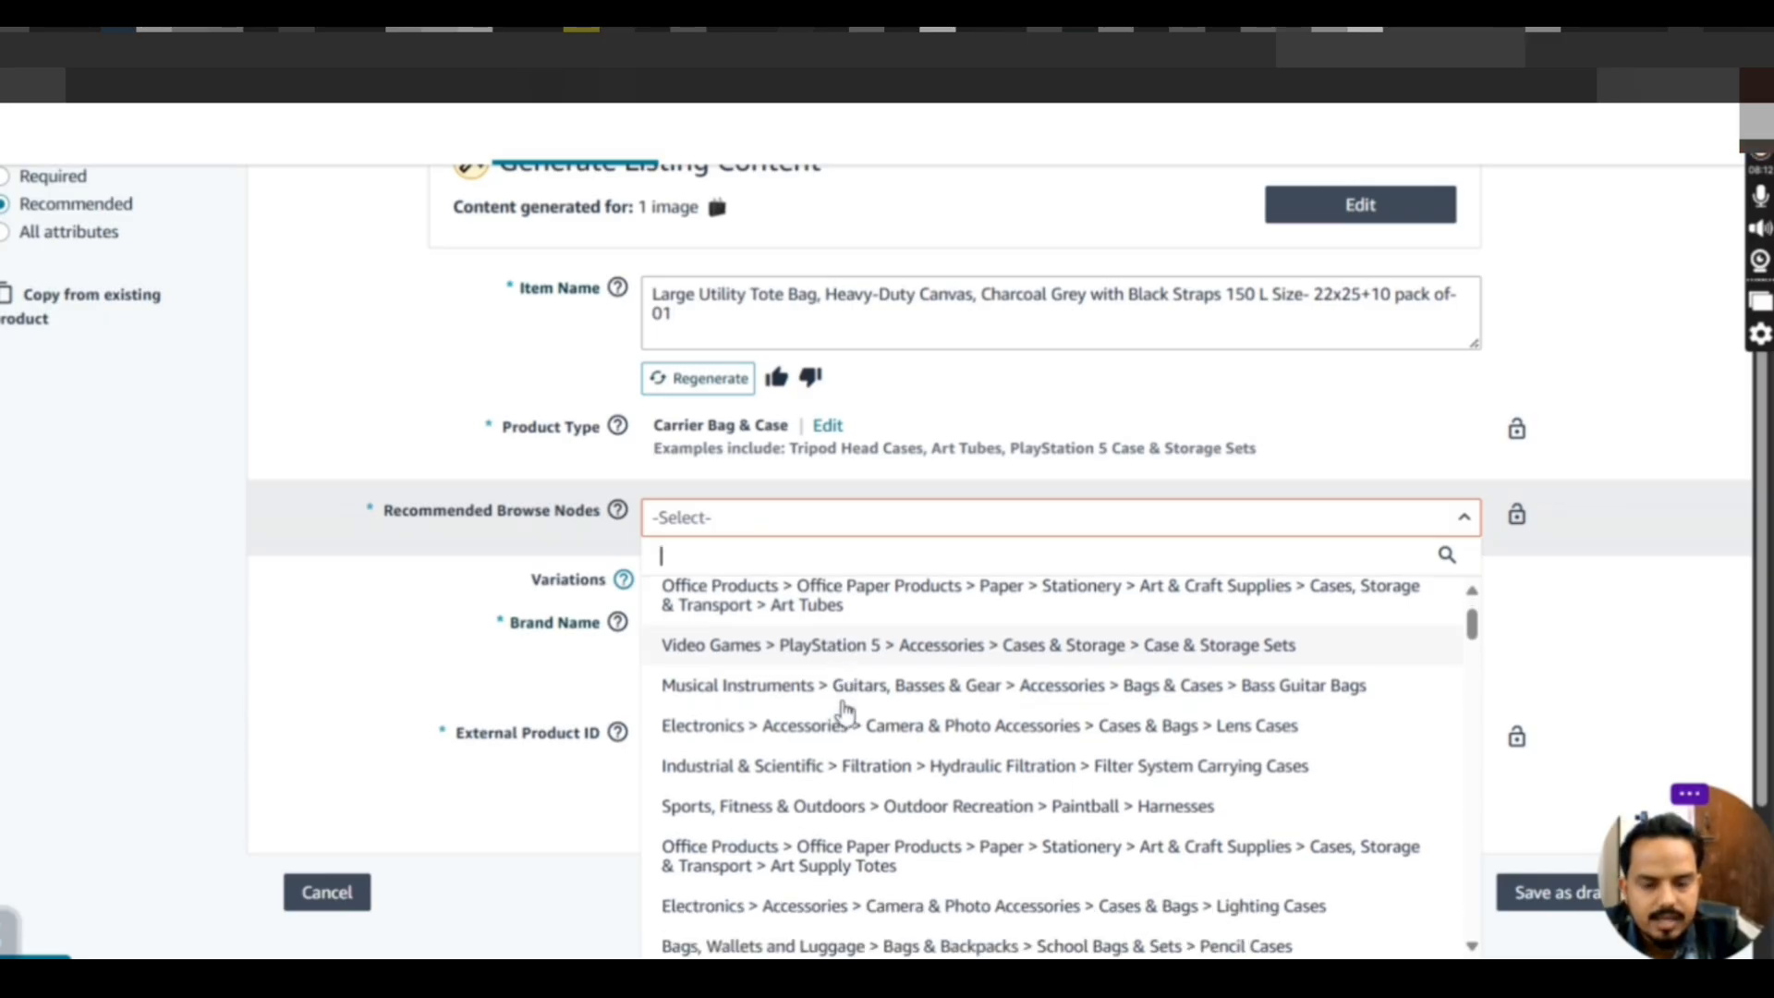
pyautogui.scroll(-3, 842, 712)
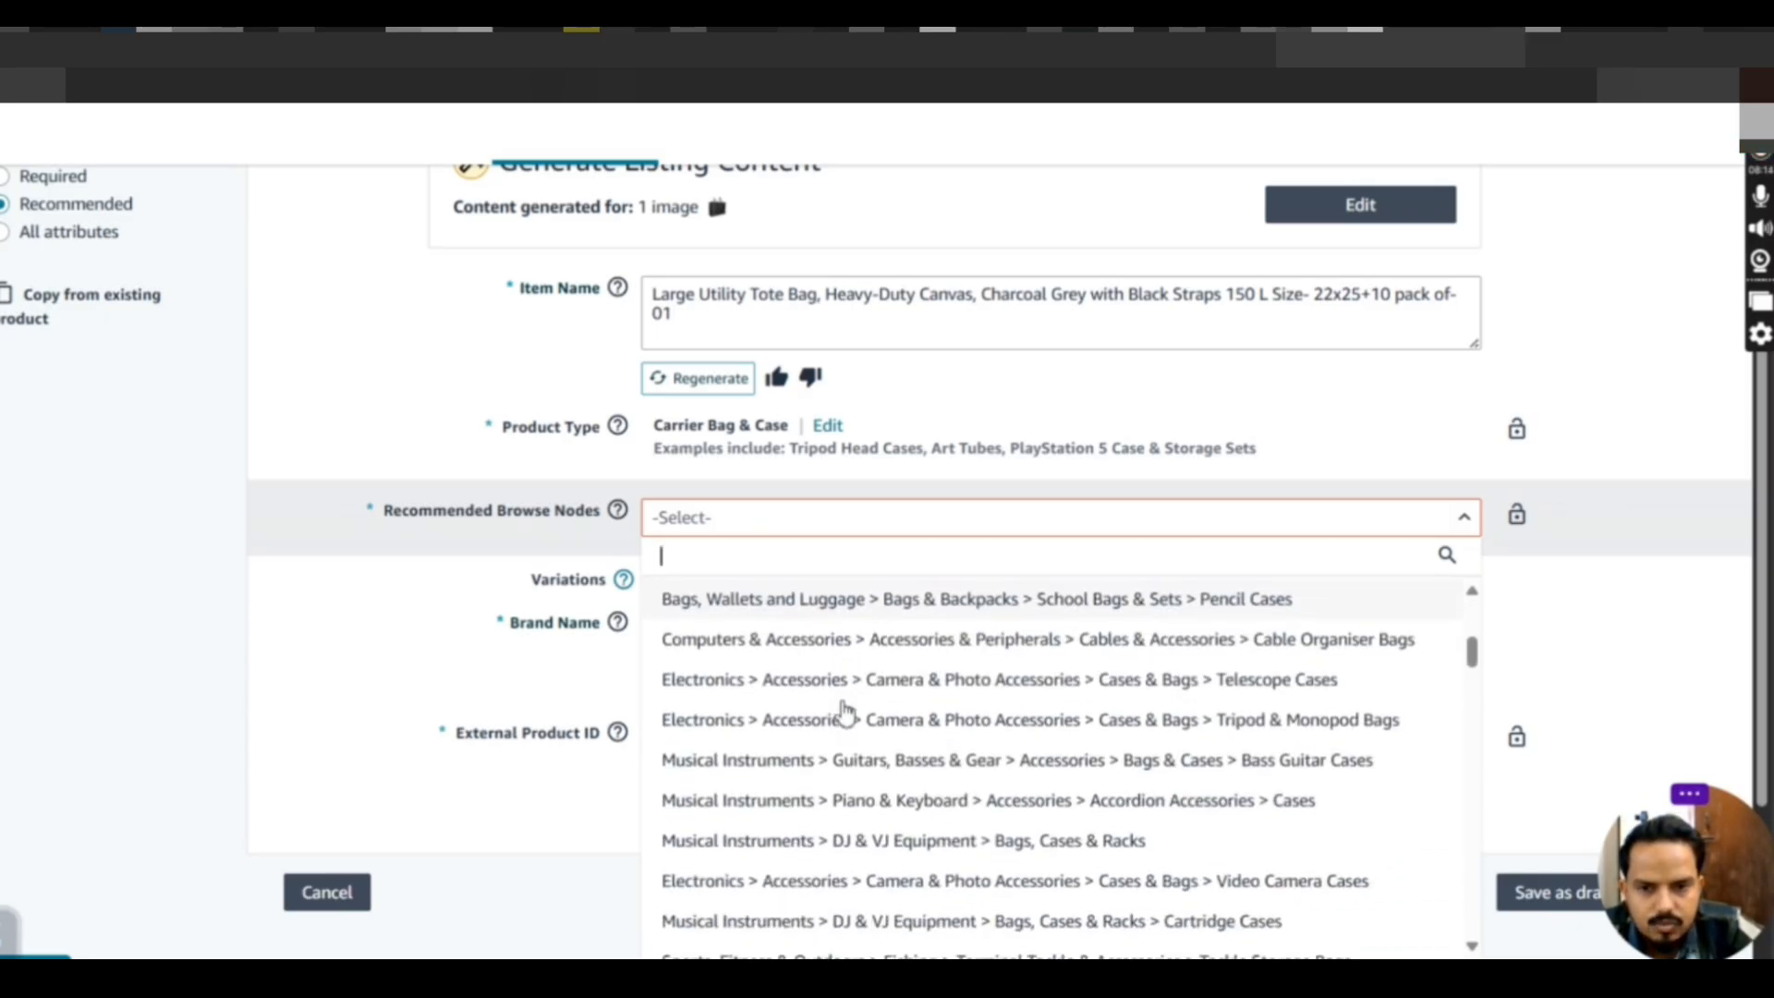
pyautogui.scroll(1, 788, 713)
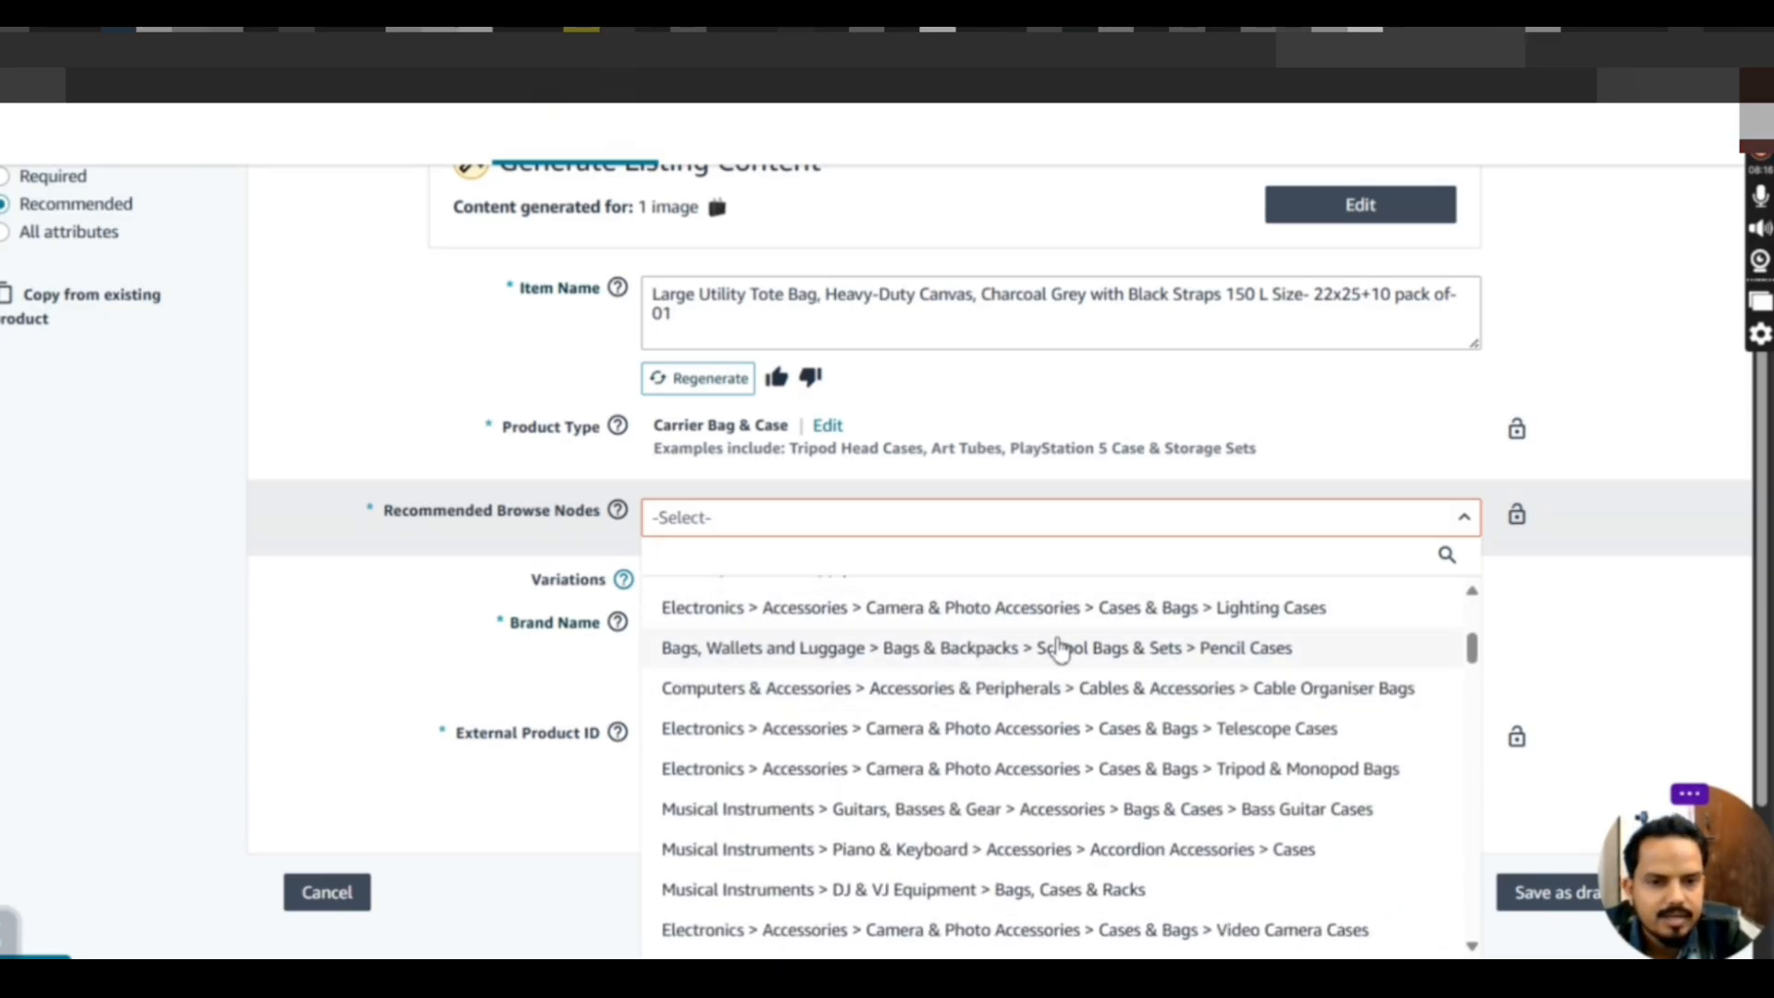
pyautogui.scroll(-4, 786, 878)
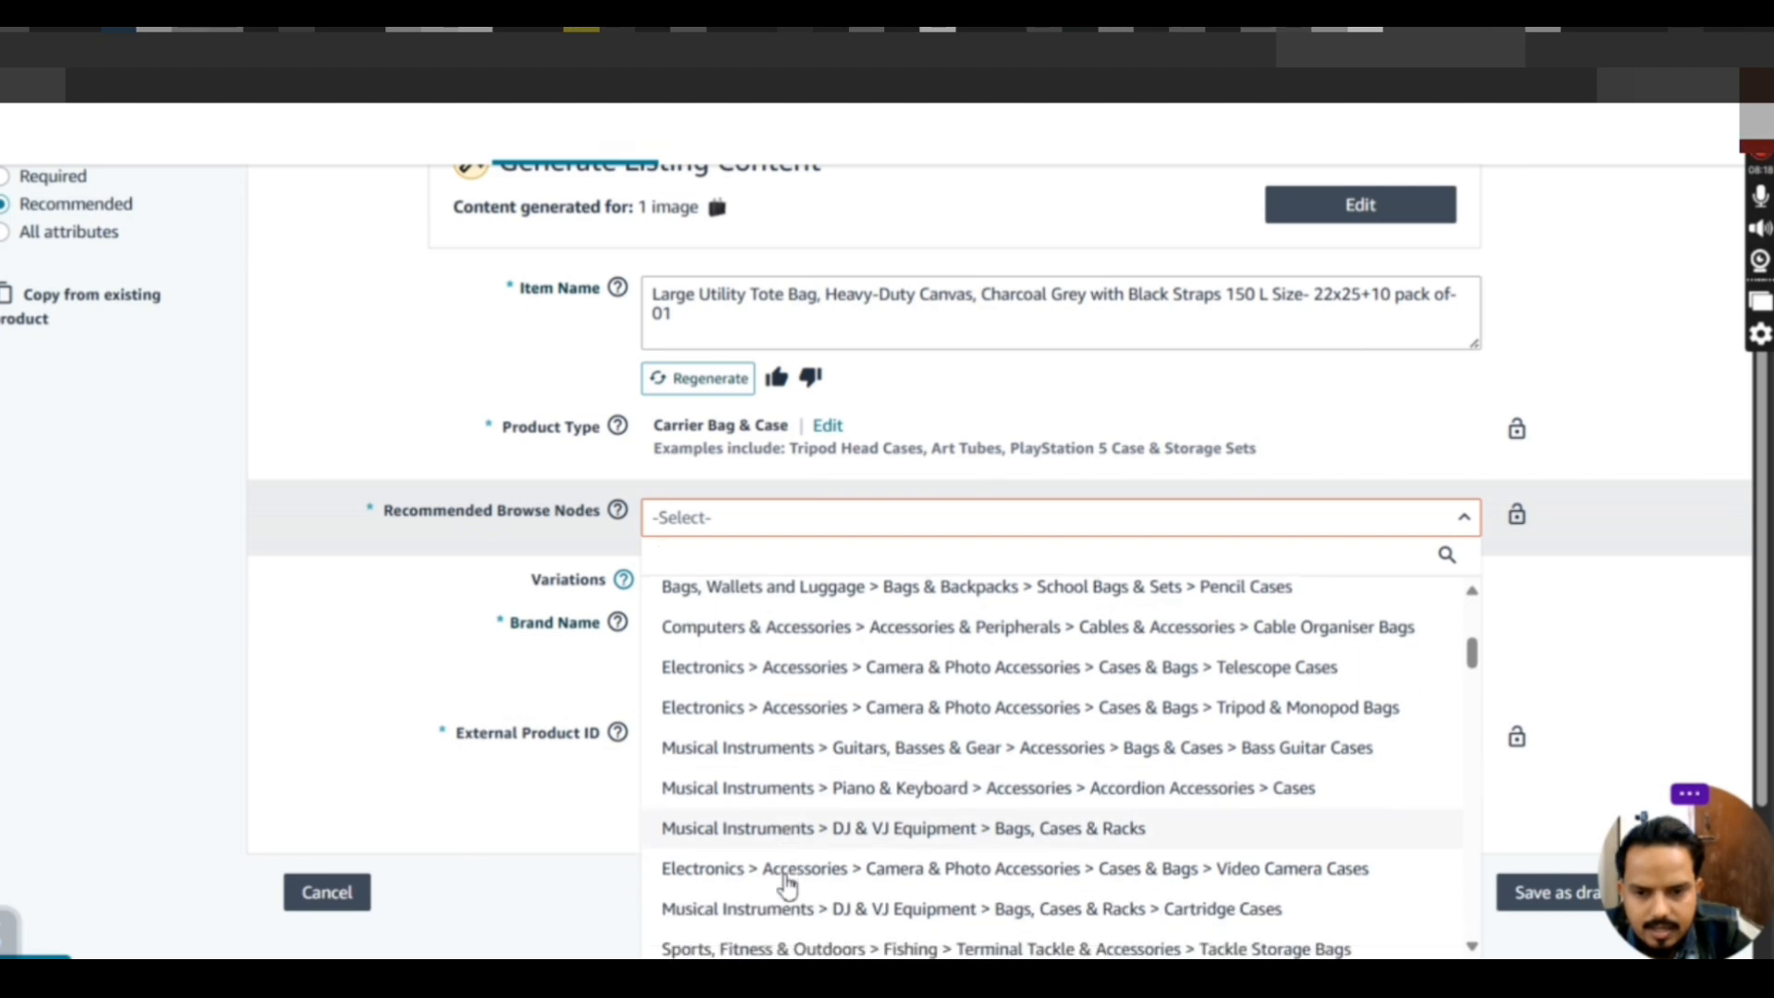
pyautogui.scroll(-3, 787, 885)
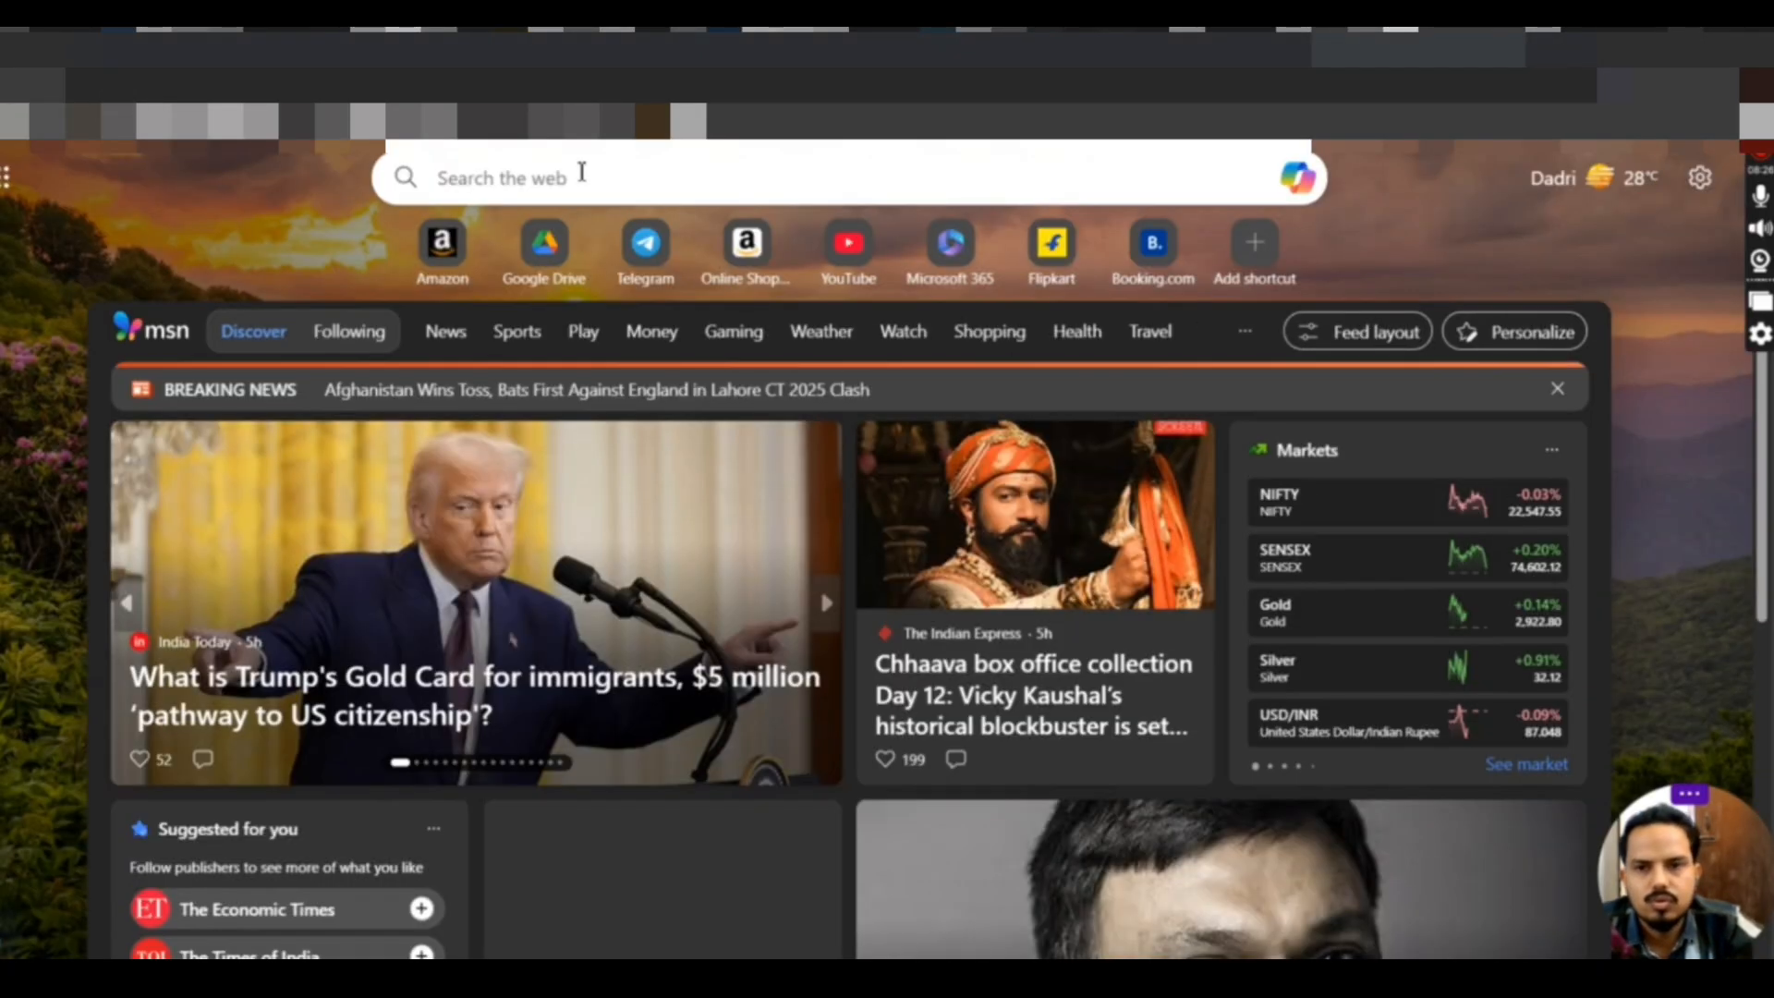
# Open the Amazon shopping site in a new browser tab and check the category path of the black Storite storage bag
pyautogui.click(436, 262)
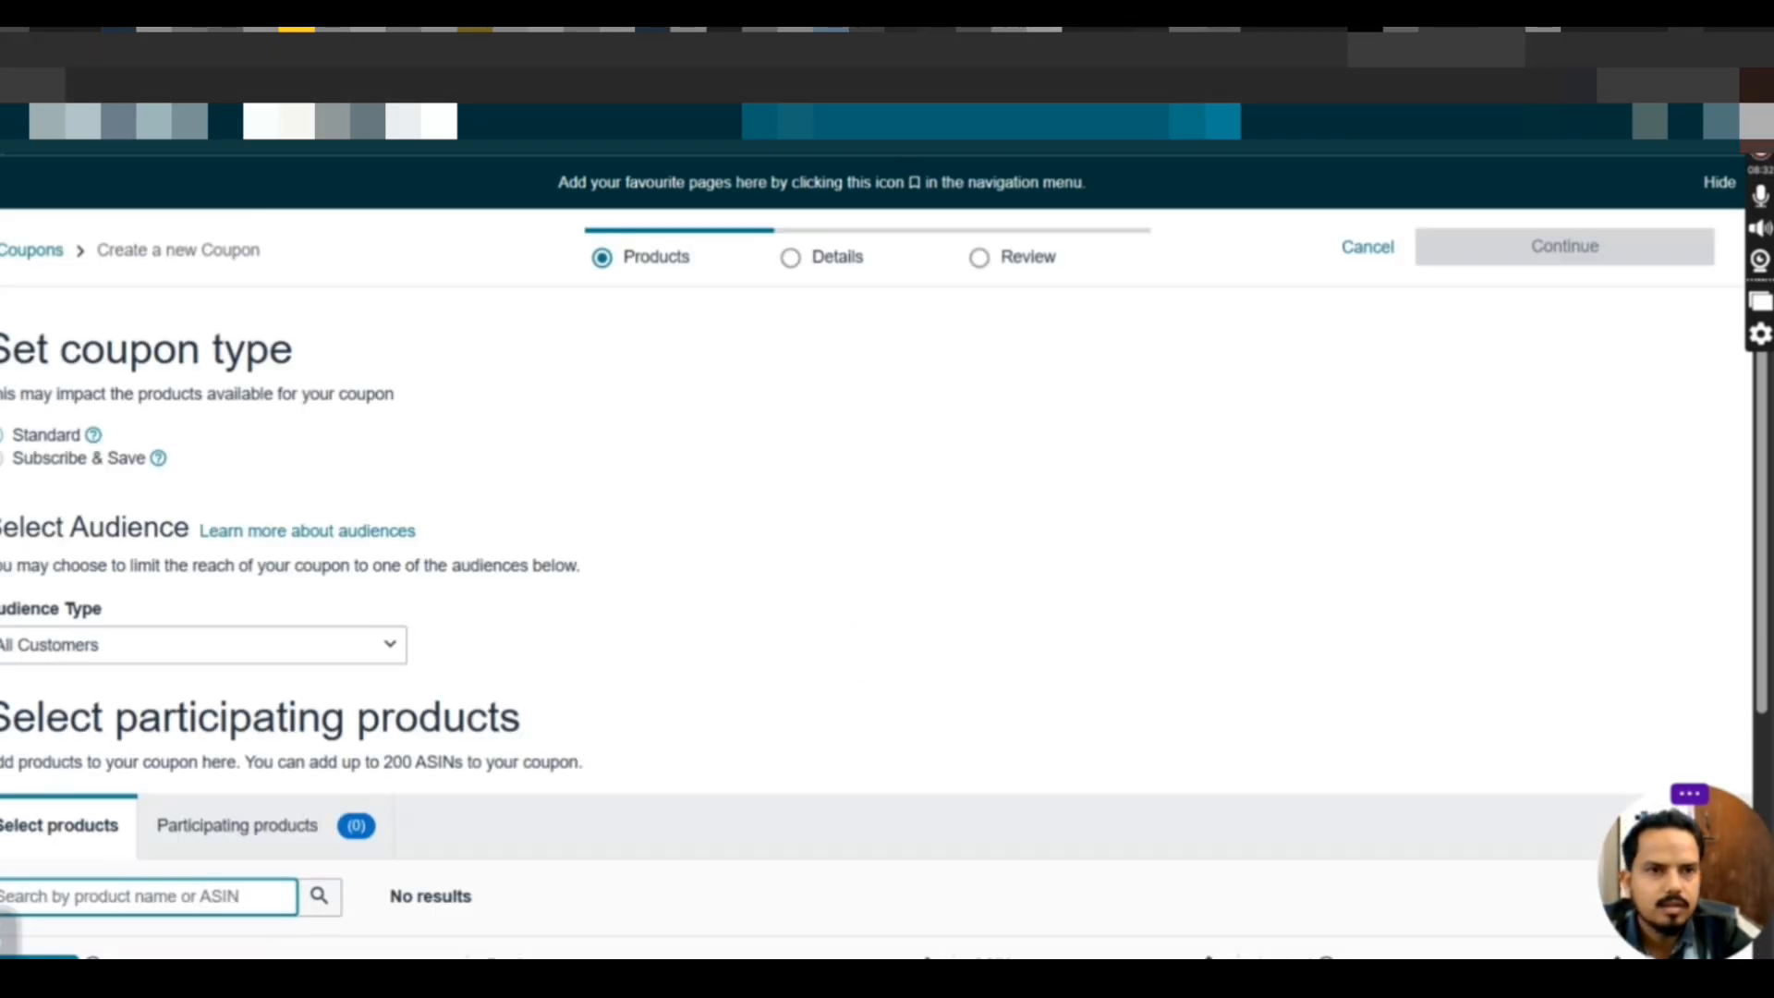
pyautogui.hotkey('ctrl', 't')
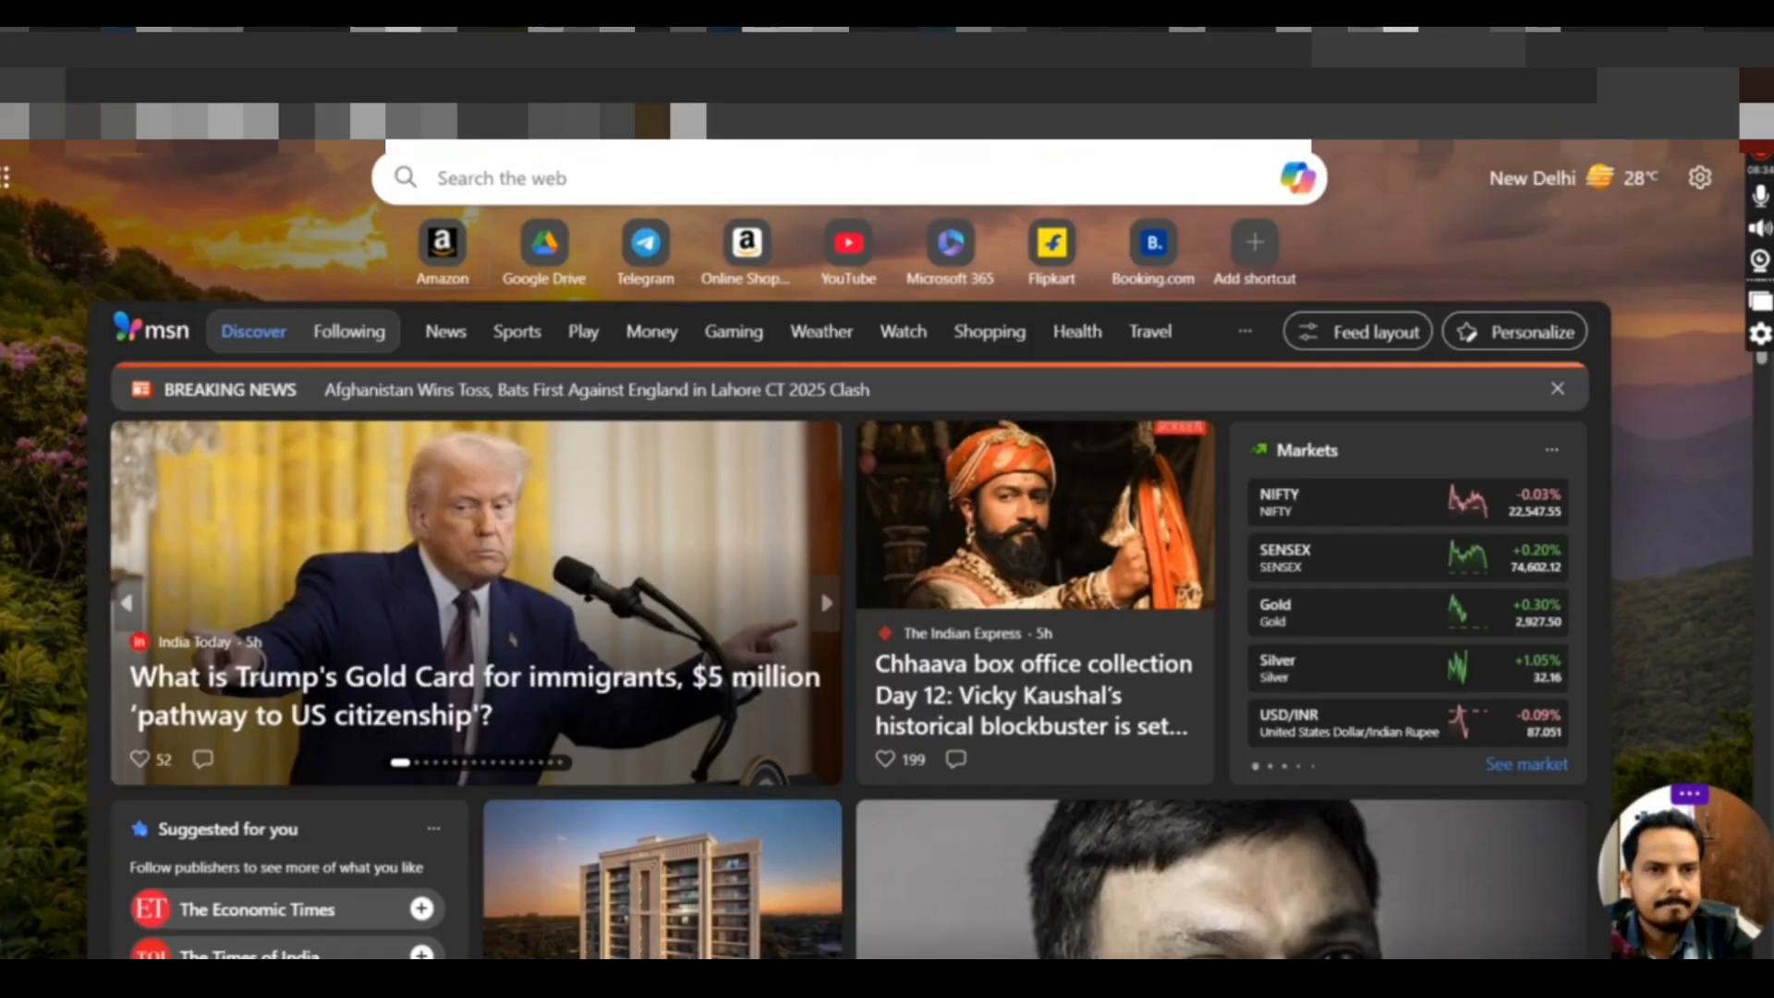
pyautogui.click(747, 247)
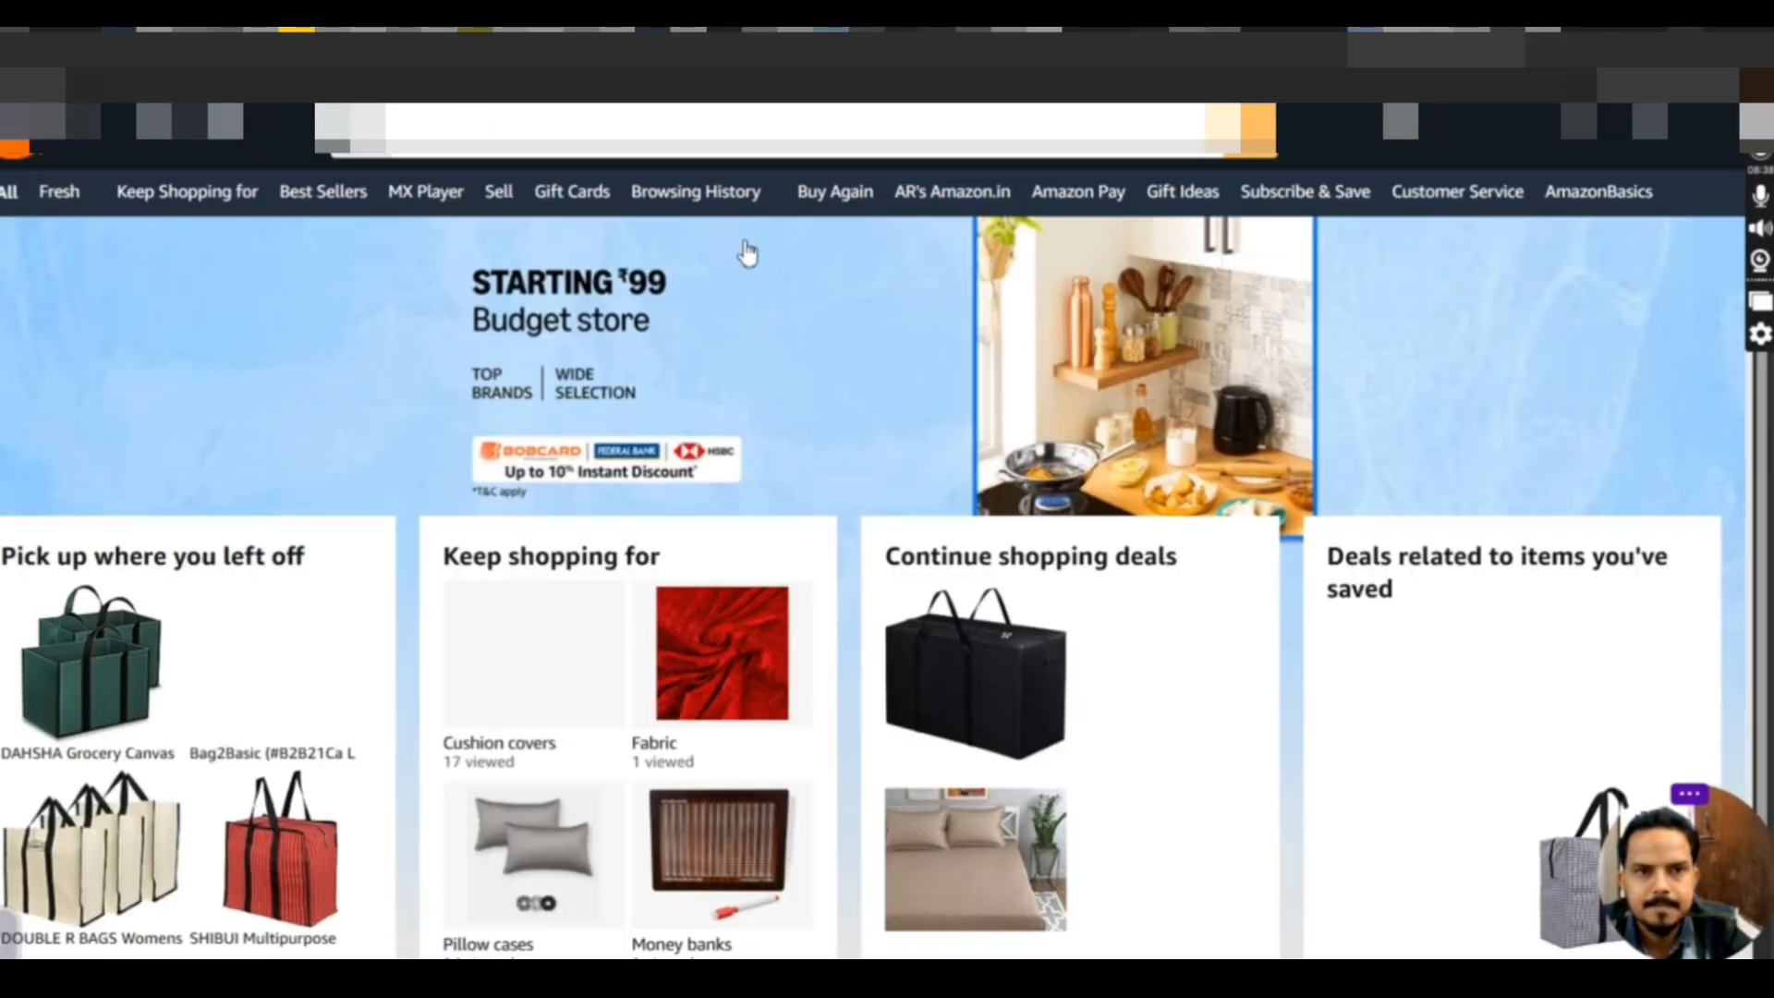
pyautogui.click(995, 670)
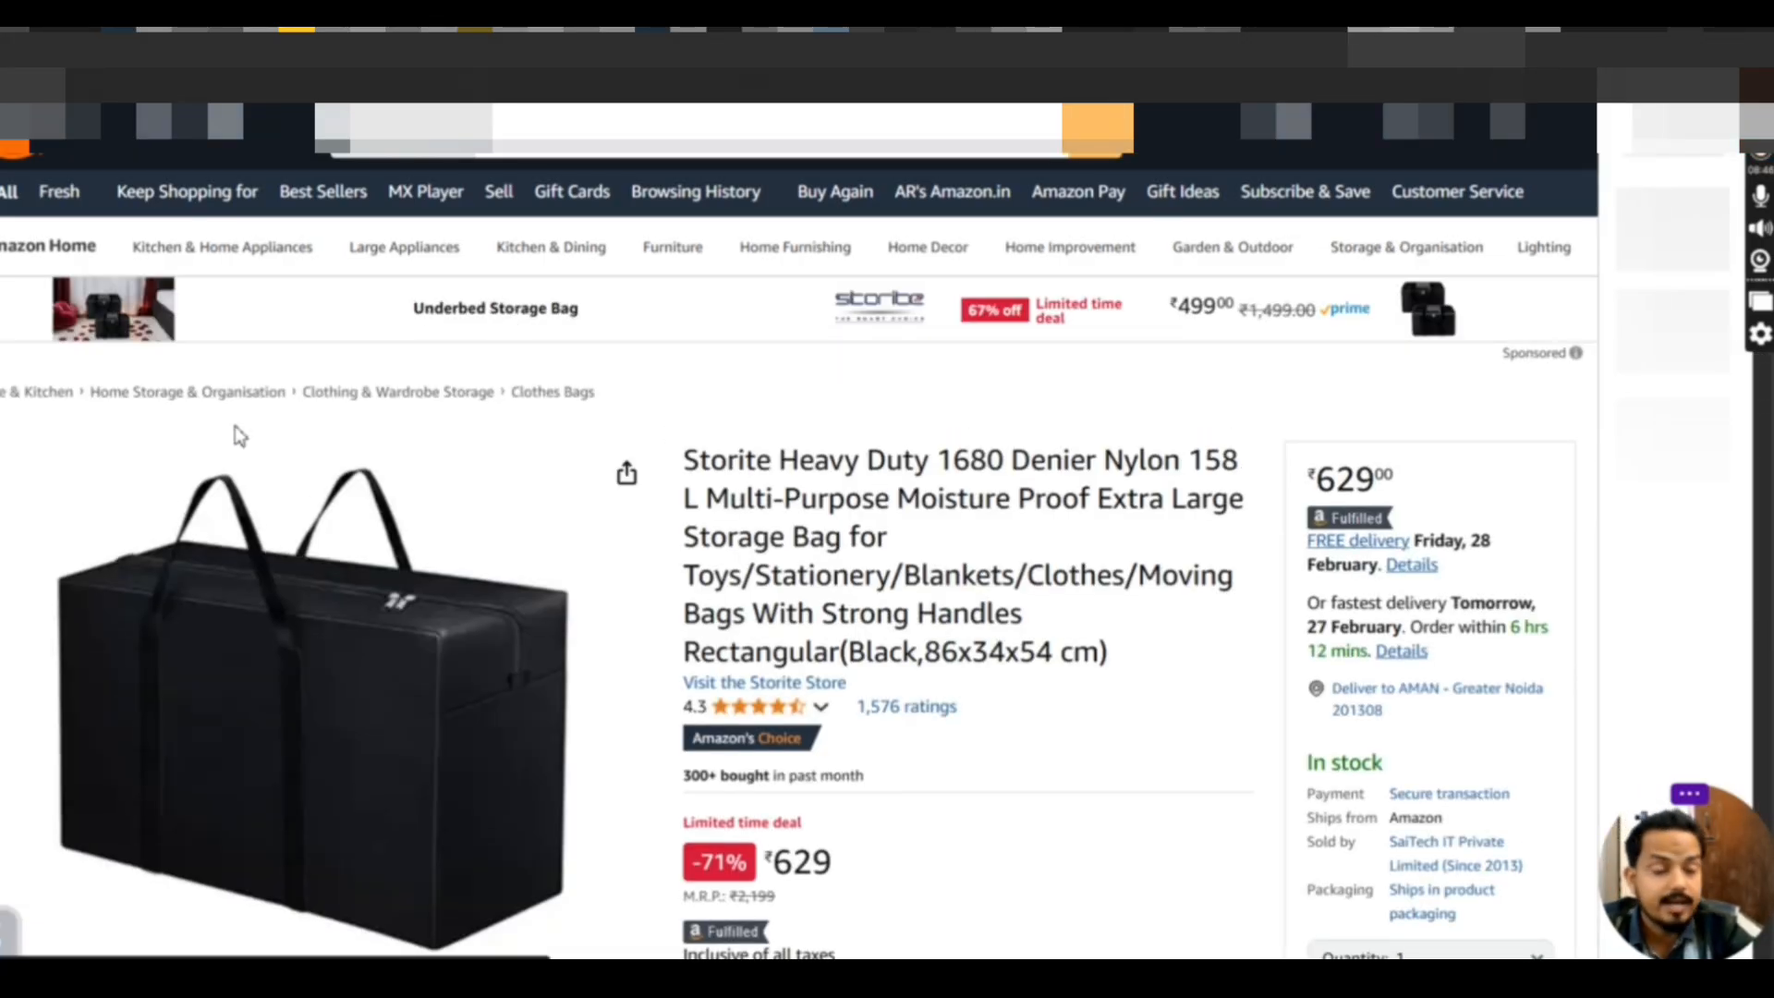
pyautogui.scroll(-1, 240, 436)
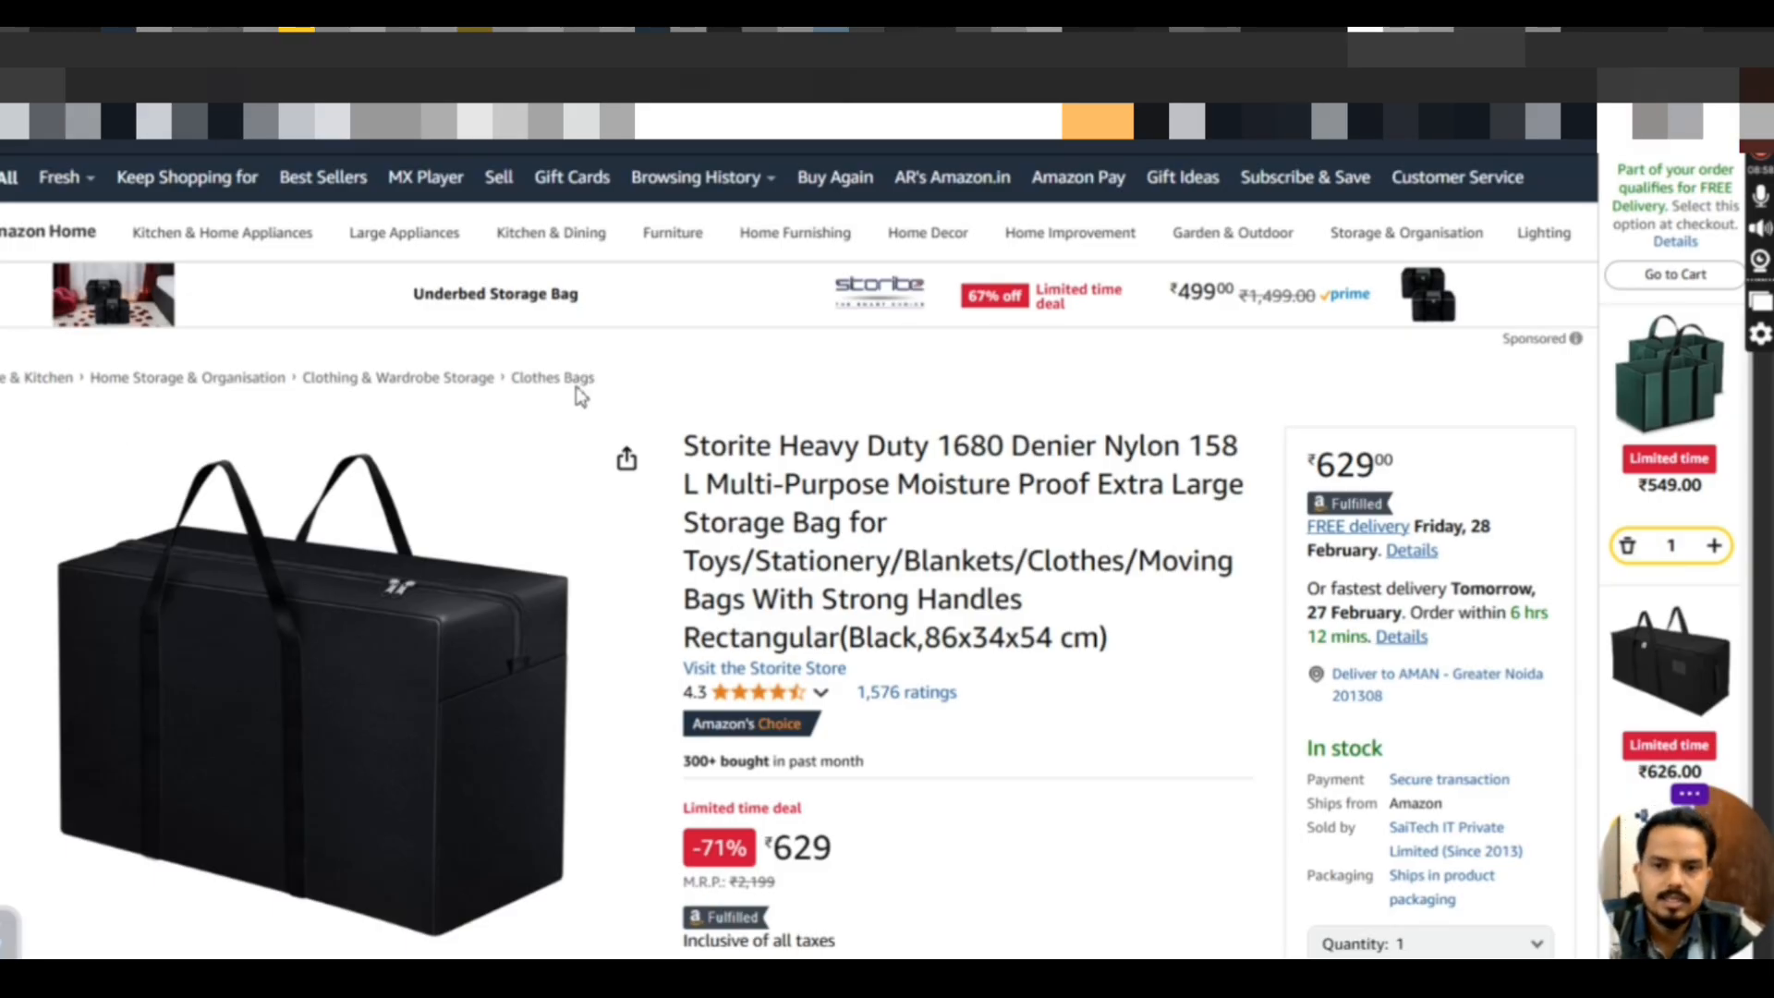
pyautogui.hotkey('ctrl', 'shift', 'Tab')
pyautogui.hotkey('ctrl', 'Tab')
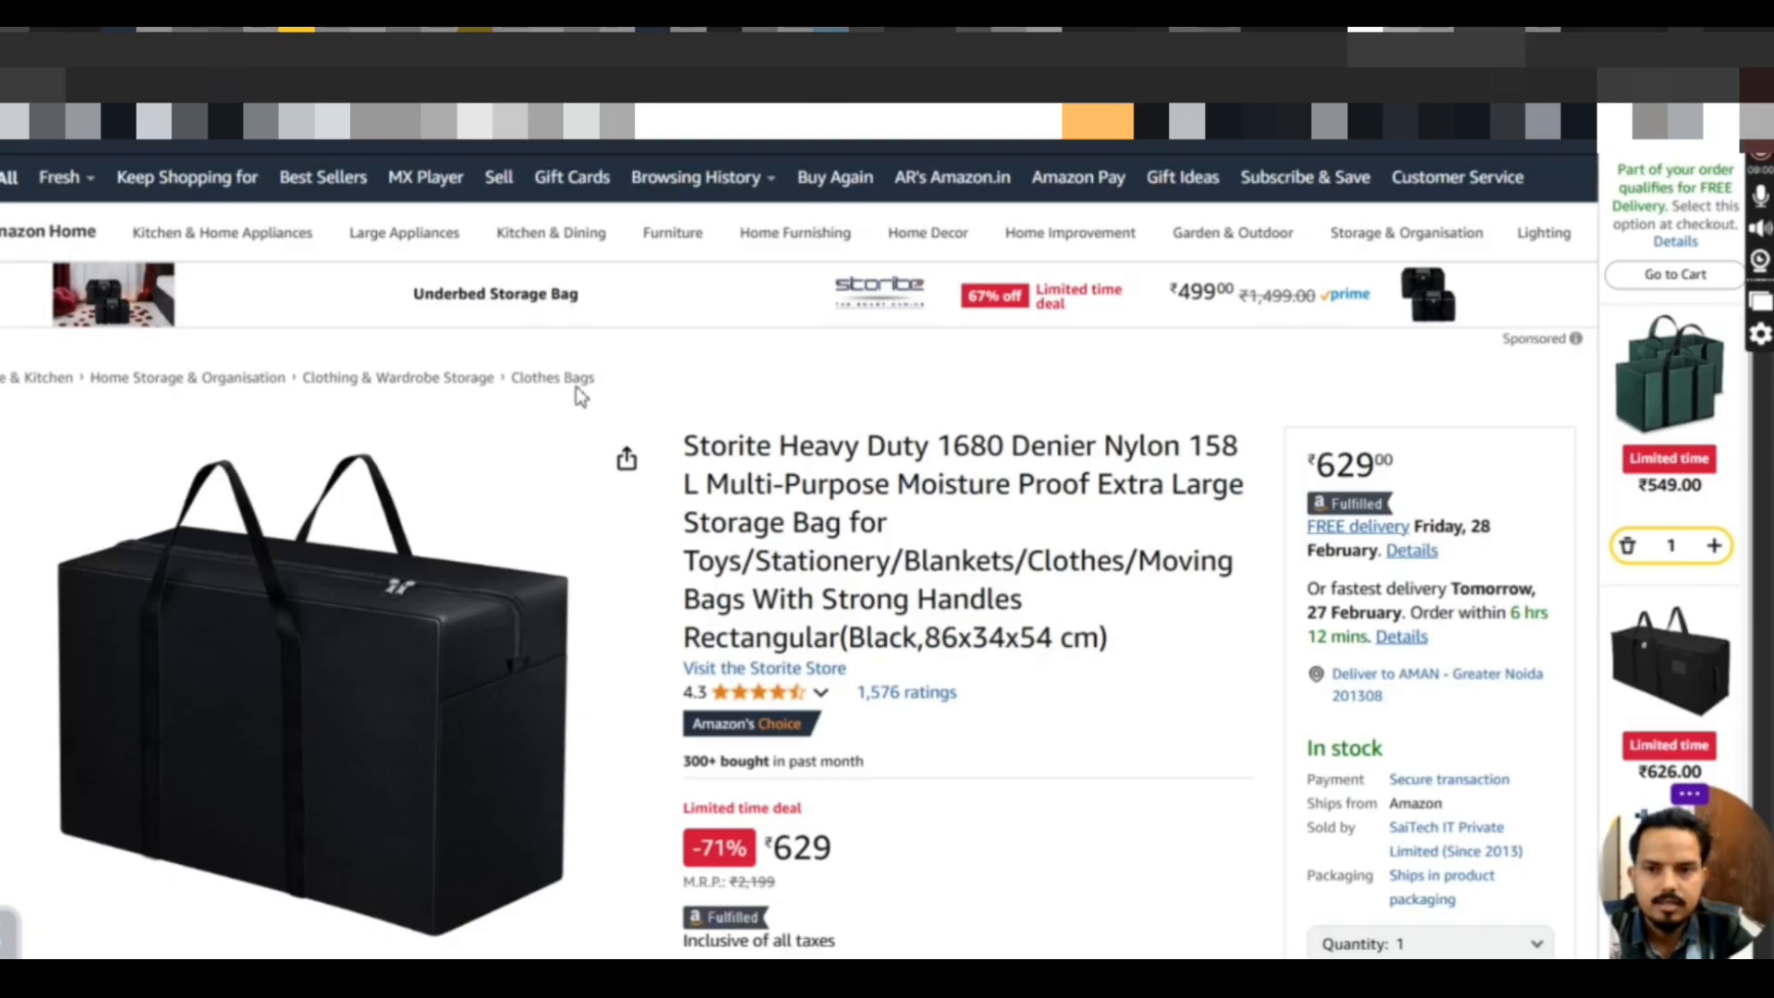
pyautogui.scroll(-1, 756, 508)
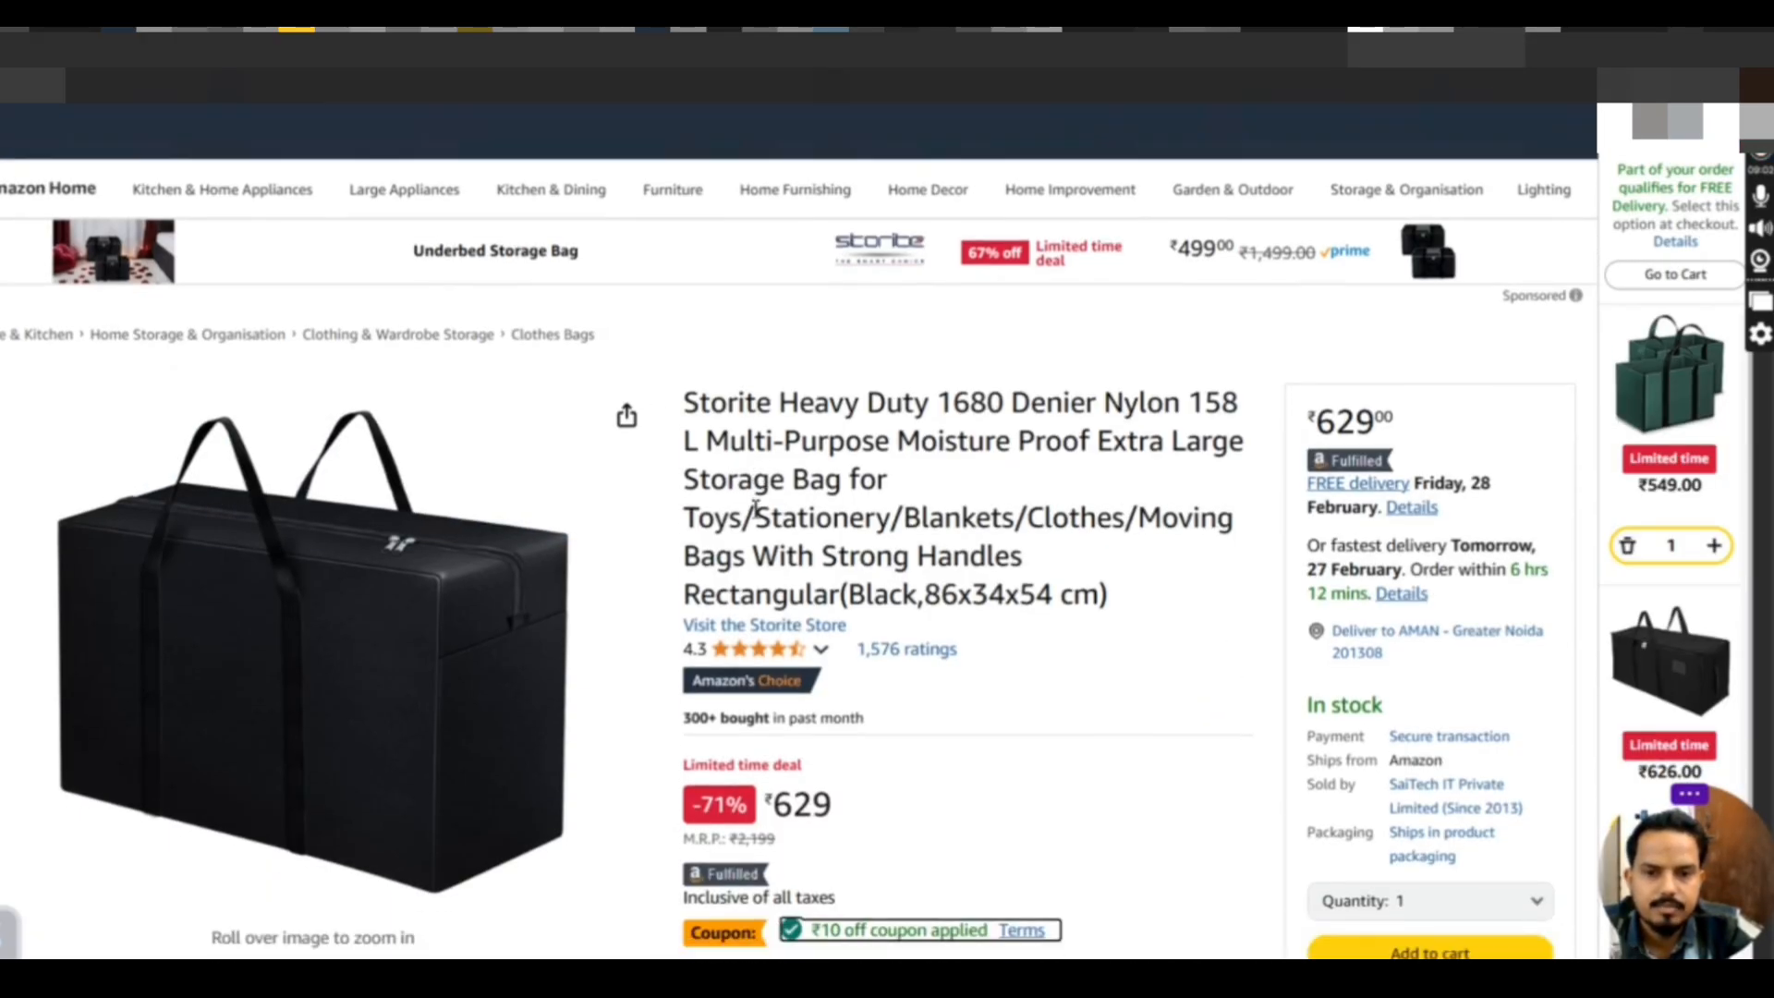
# Examine the Storite bag's dimension and different-view images, its title wording and its category path as a reference for the listing
pyautogui.scroll(-3, 756, 508)
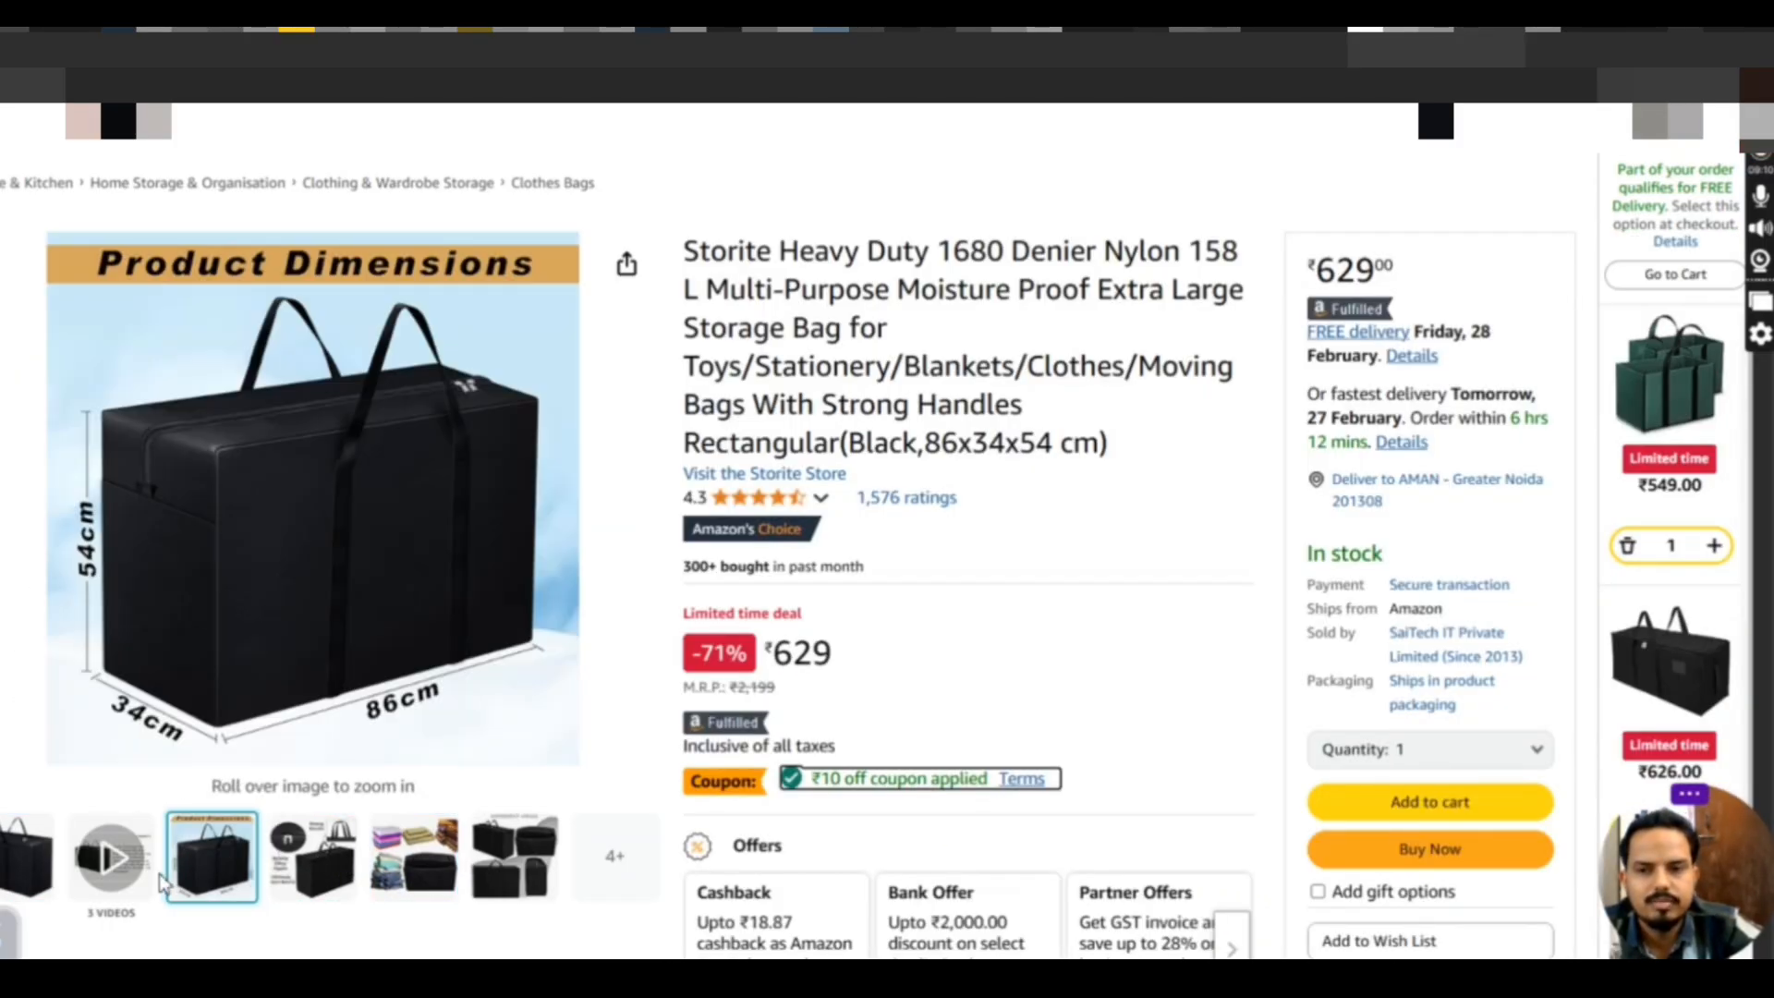
pyautogui.moveTo(514, 857)
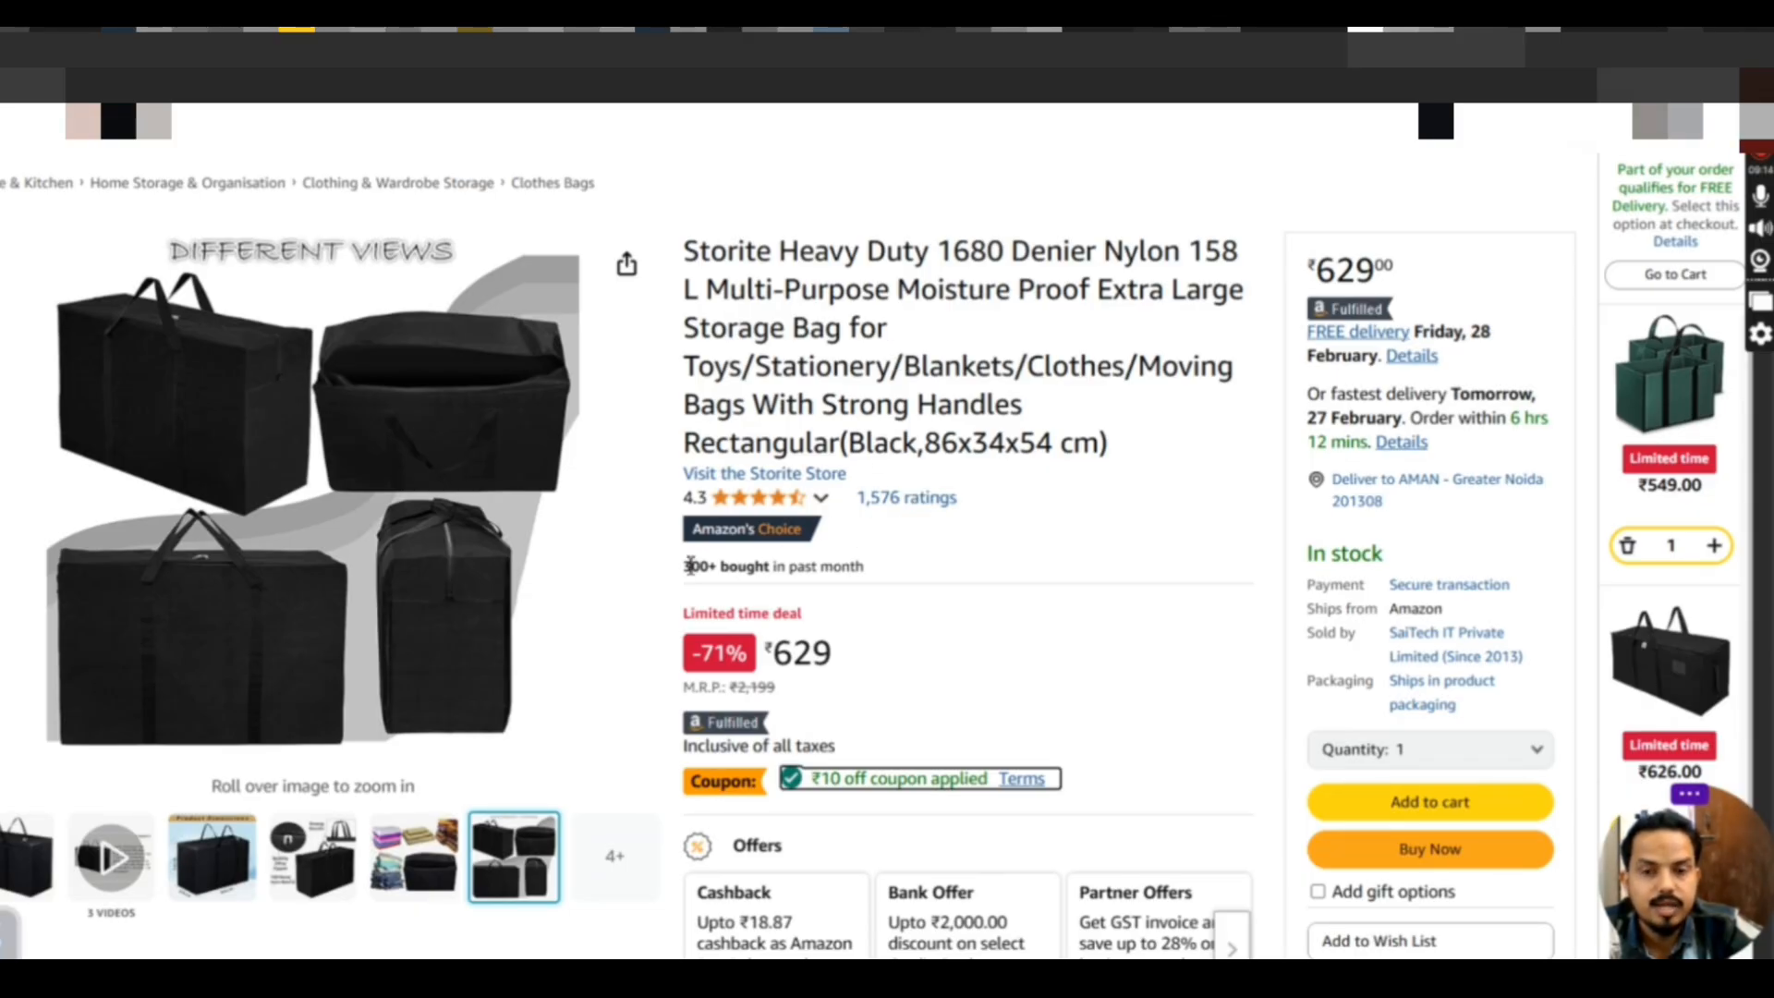
pyautogui.moveTo(407, 536)
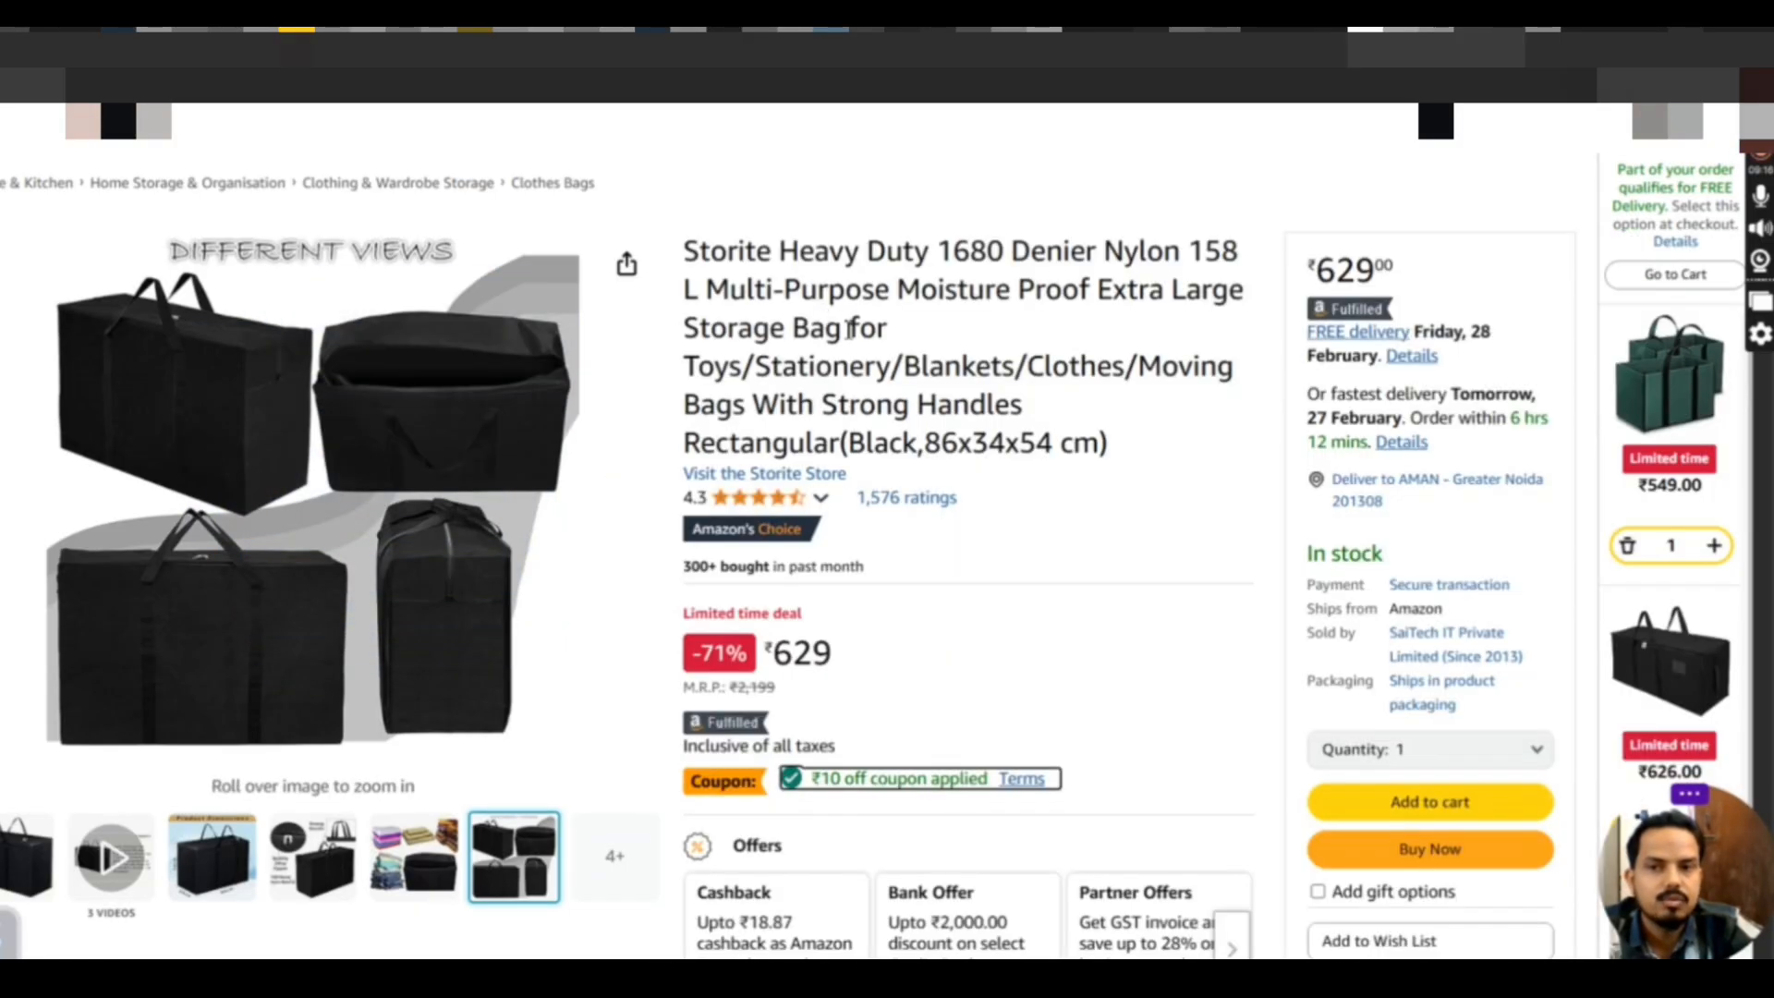
pyautogui.scroll(-2, 865, 619)
pyautogui.scroll(1, 865, 619)
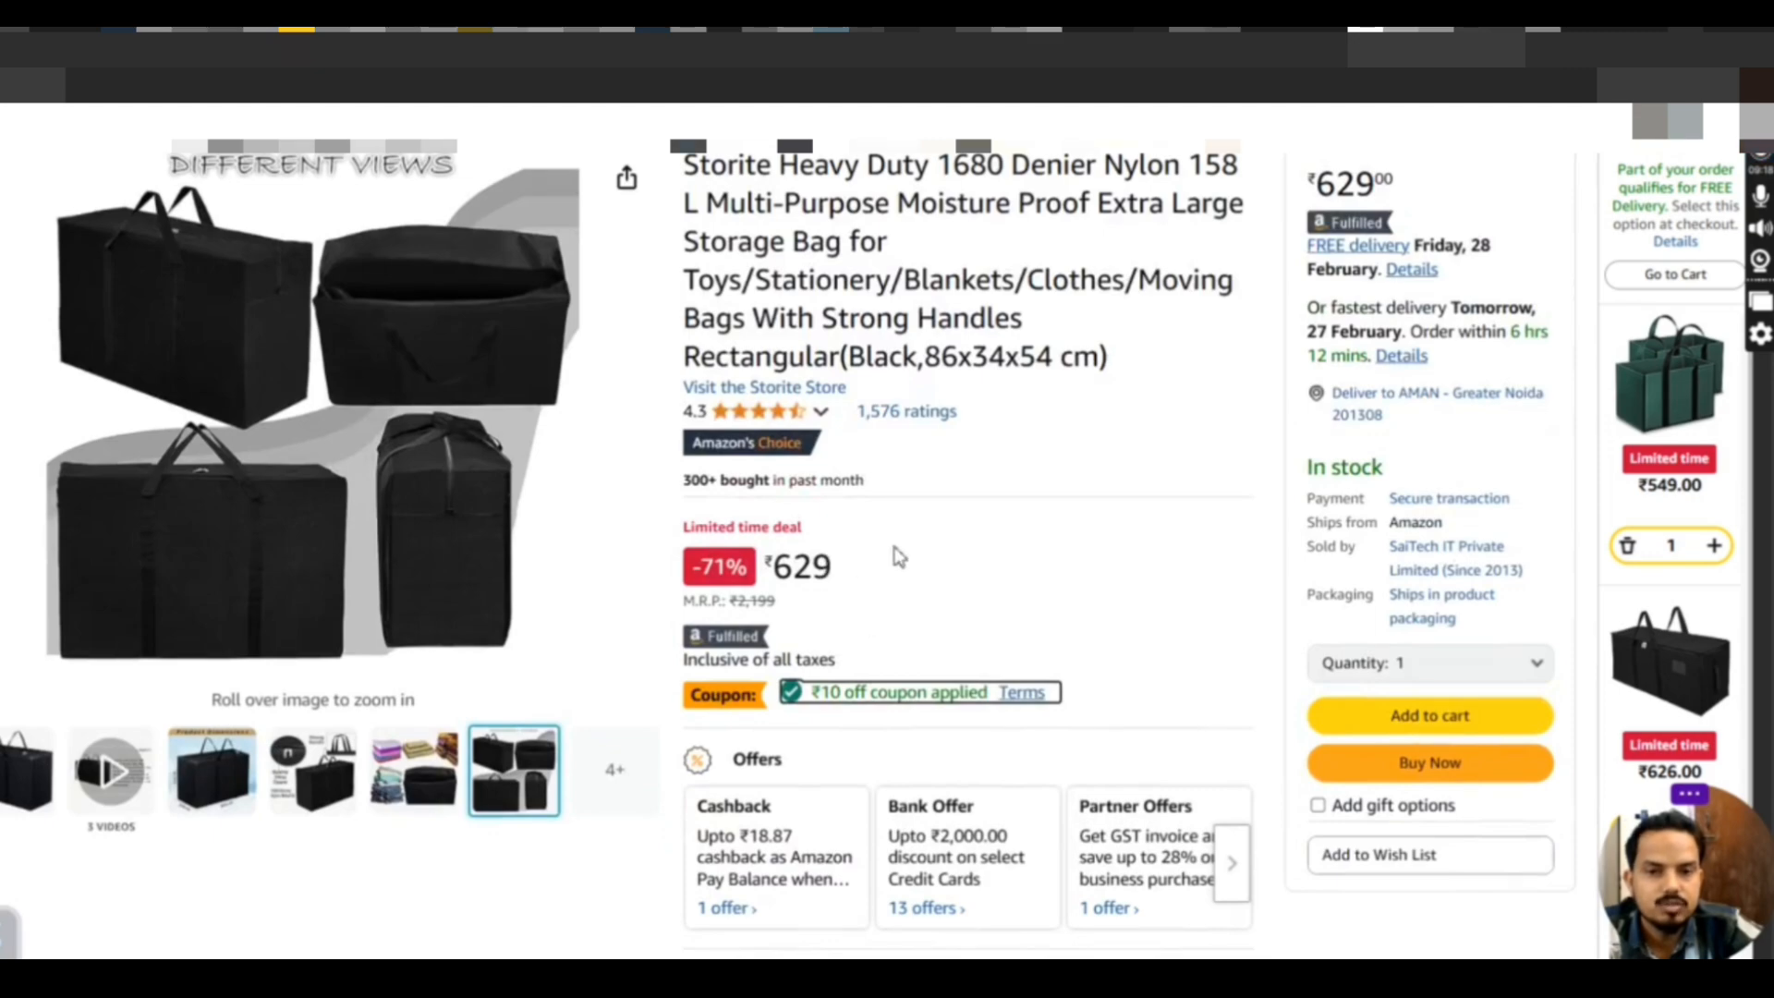
pyautogui.scroll(1, 846, 592)
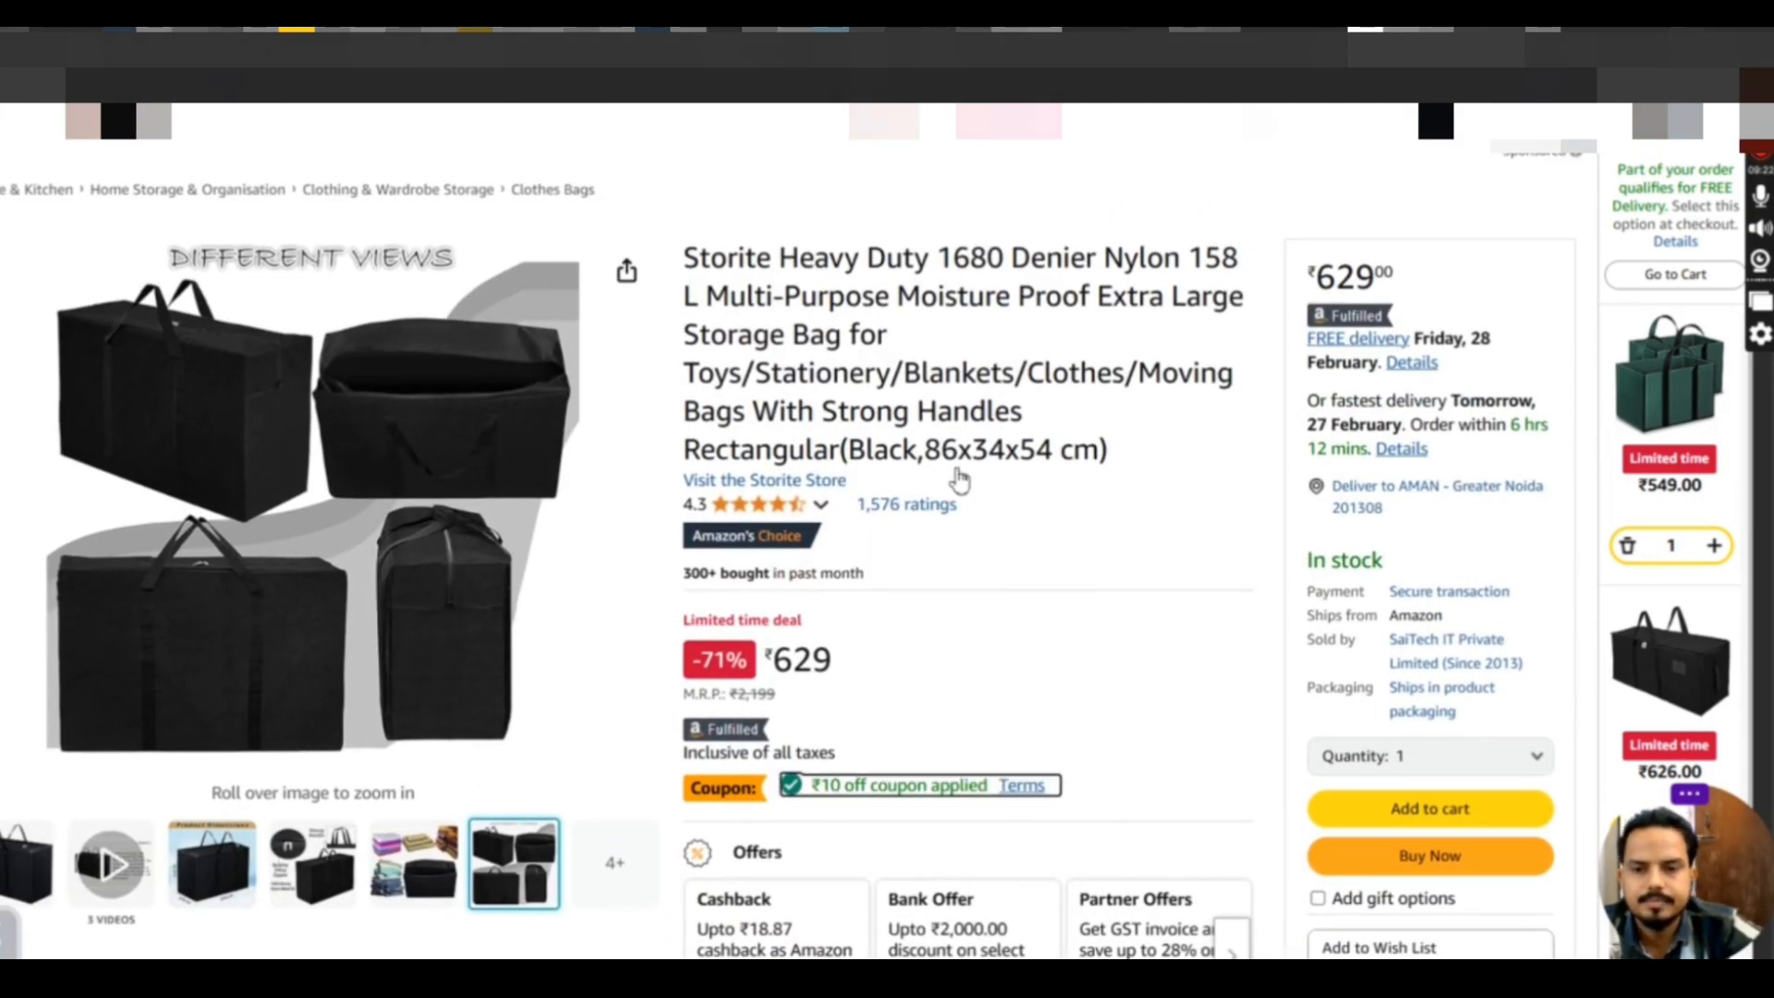
pyautogui.hotkey('ctrl', 't')
pyautogui.hotkey('ctrl', 'w')
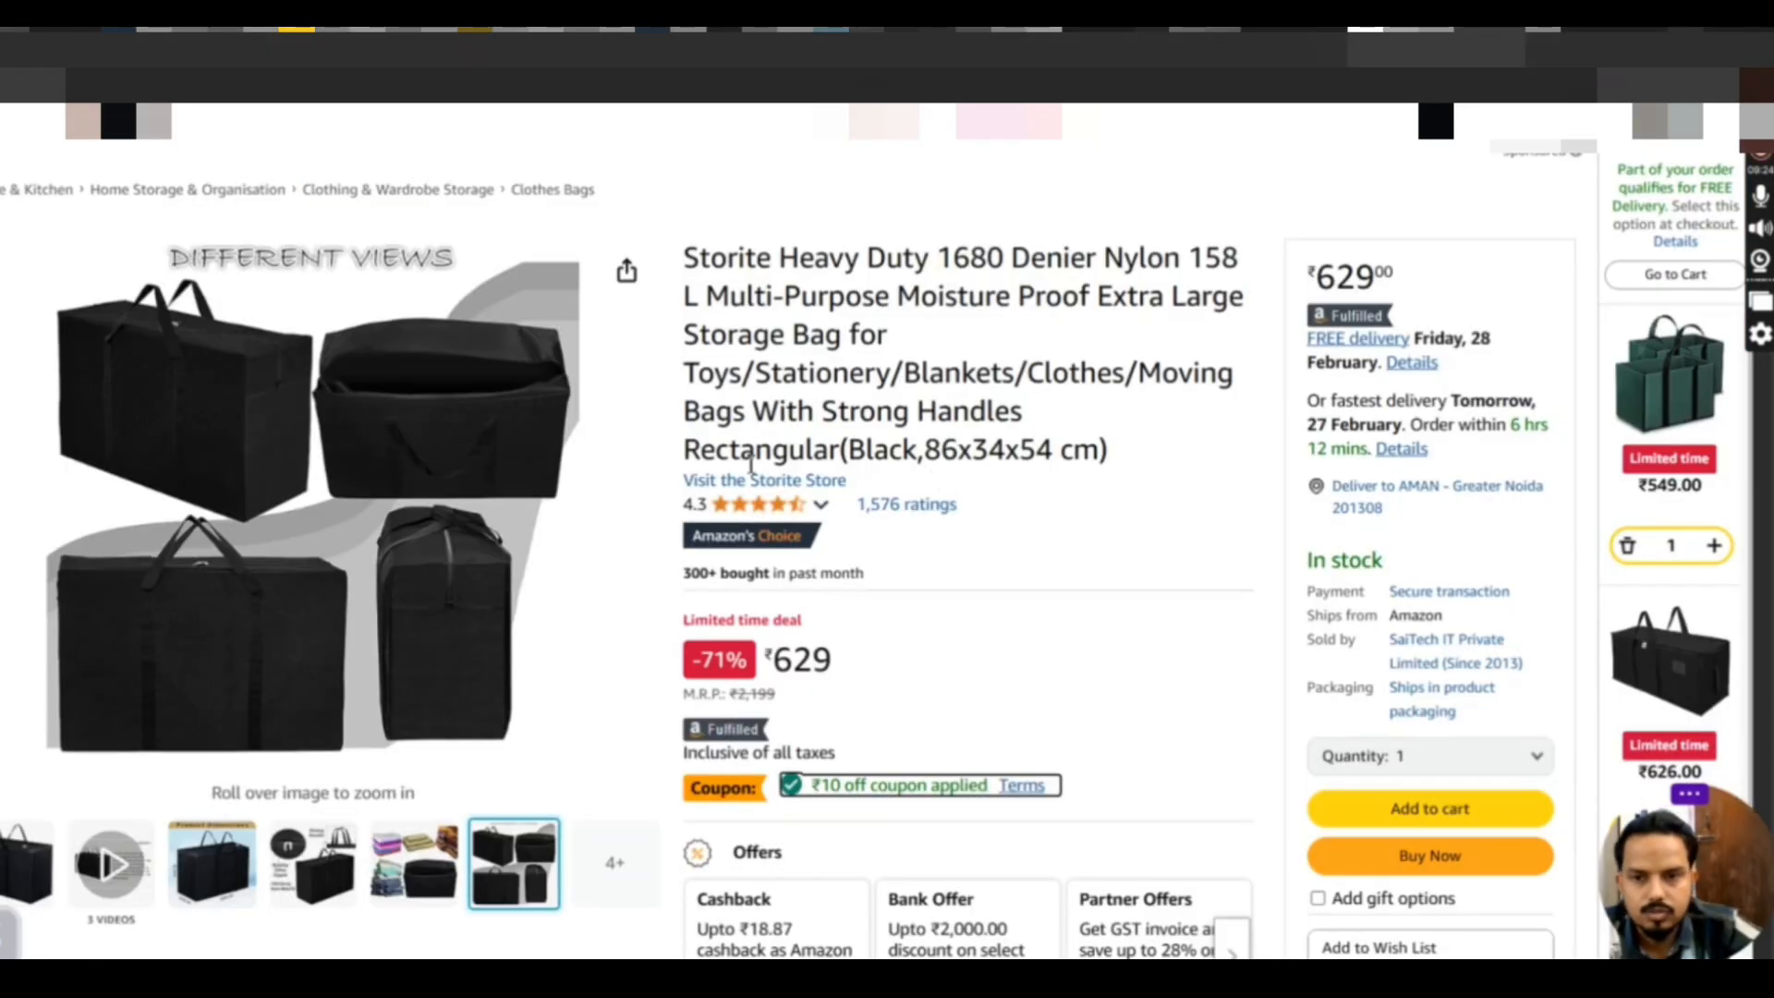
pyautogui.moveTo(758, 524)
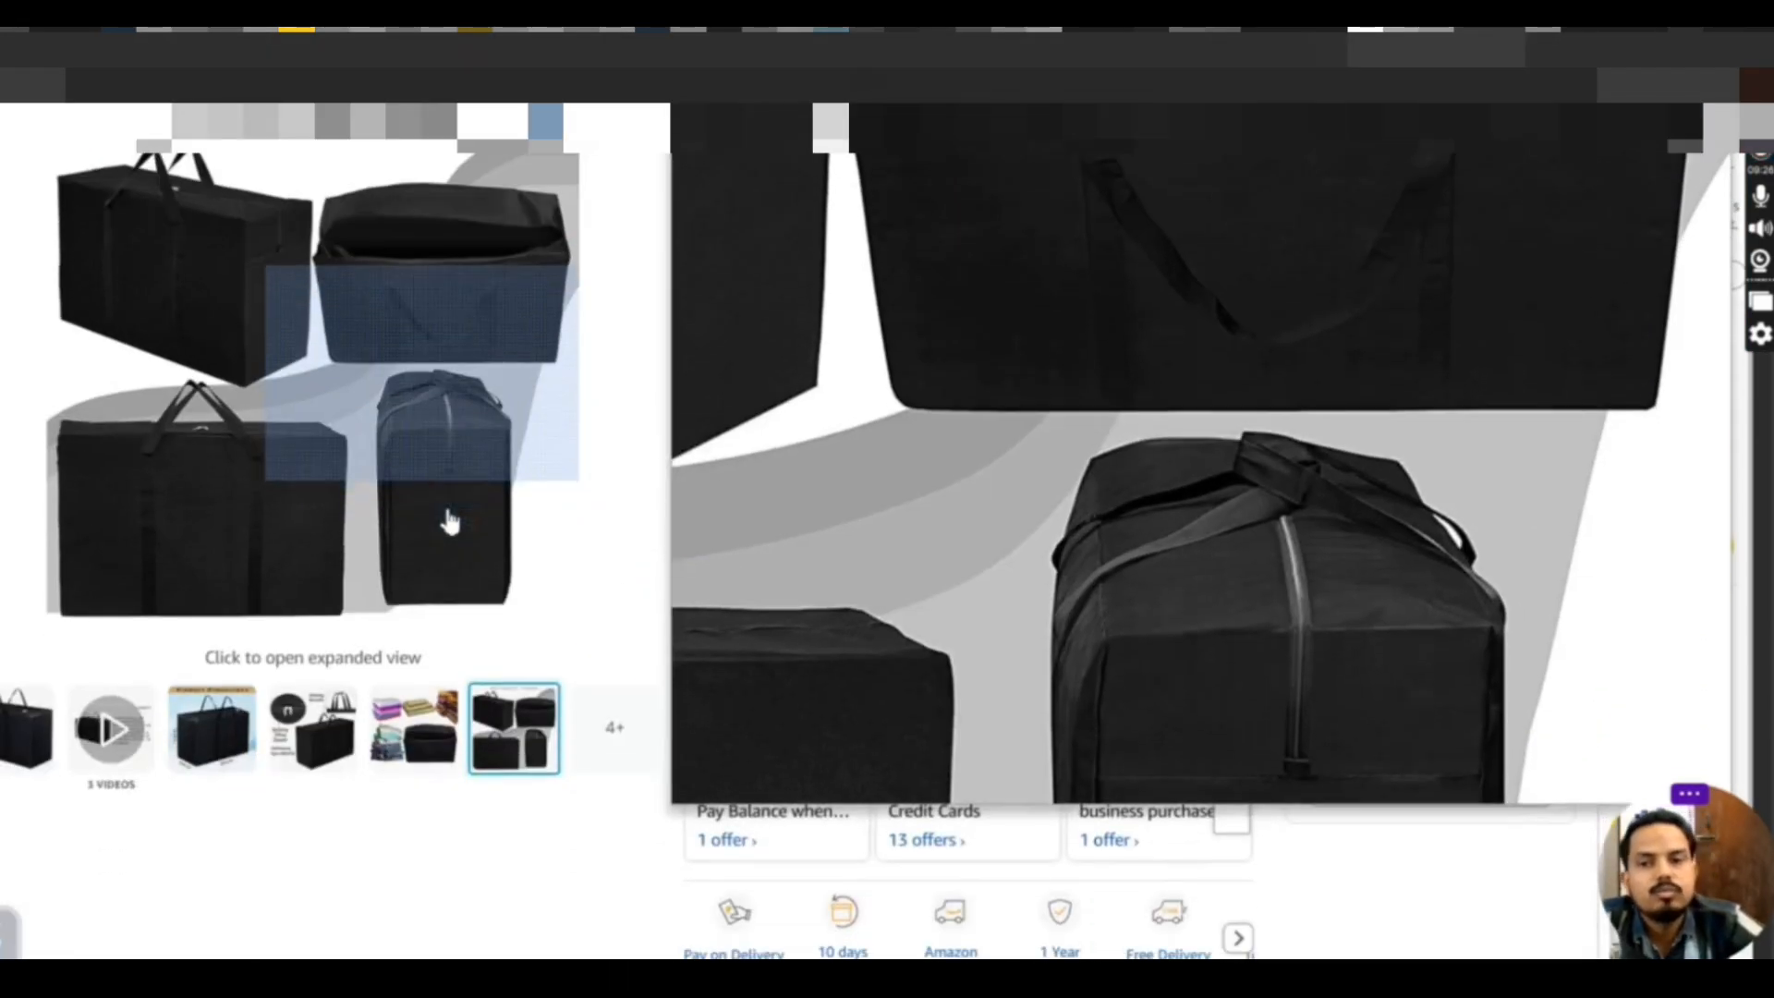
pyautogui.scroll(-2, 629, 462)
pyautogui.scroll(1, 802, 406)
pyautogui.scroll(1, 802, 406)
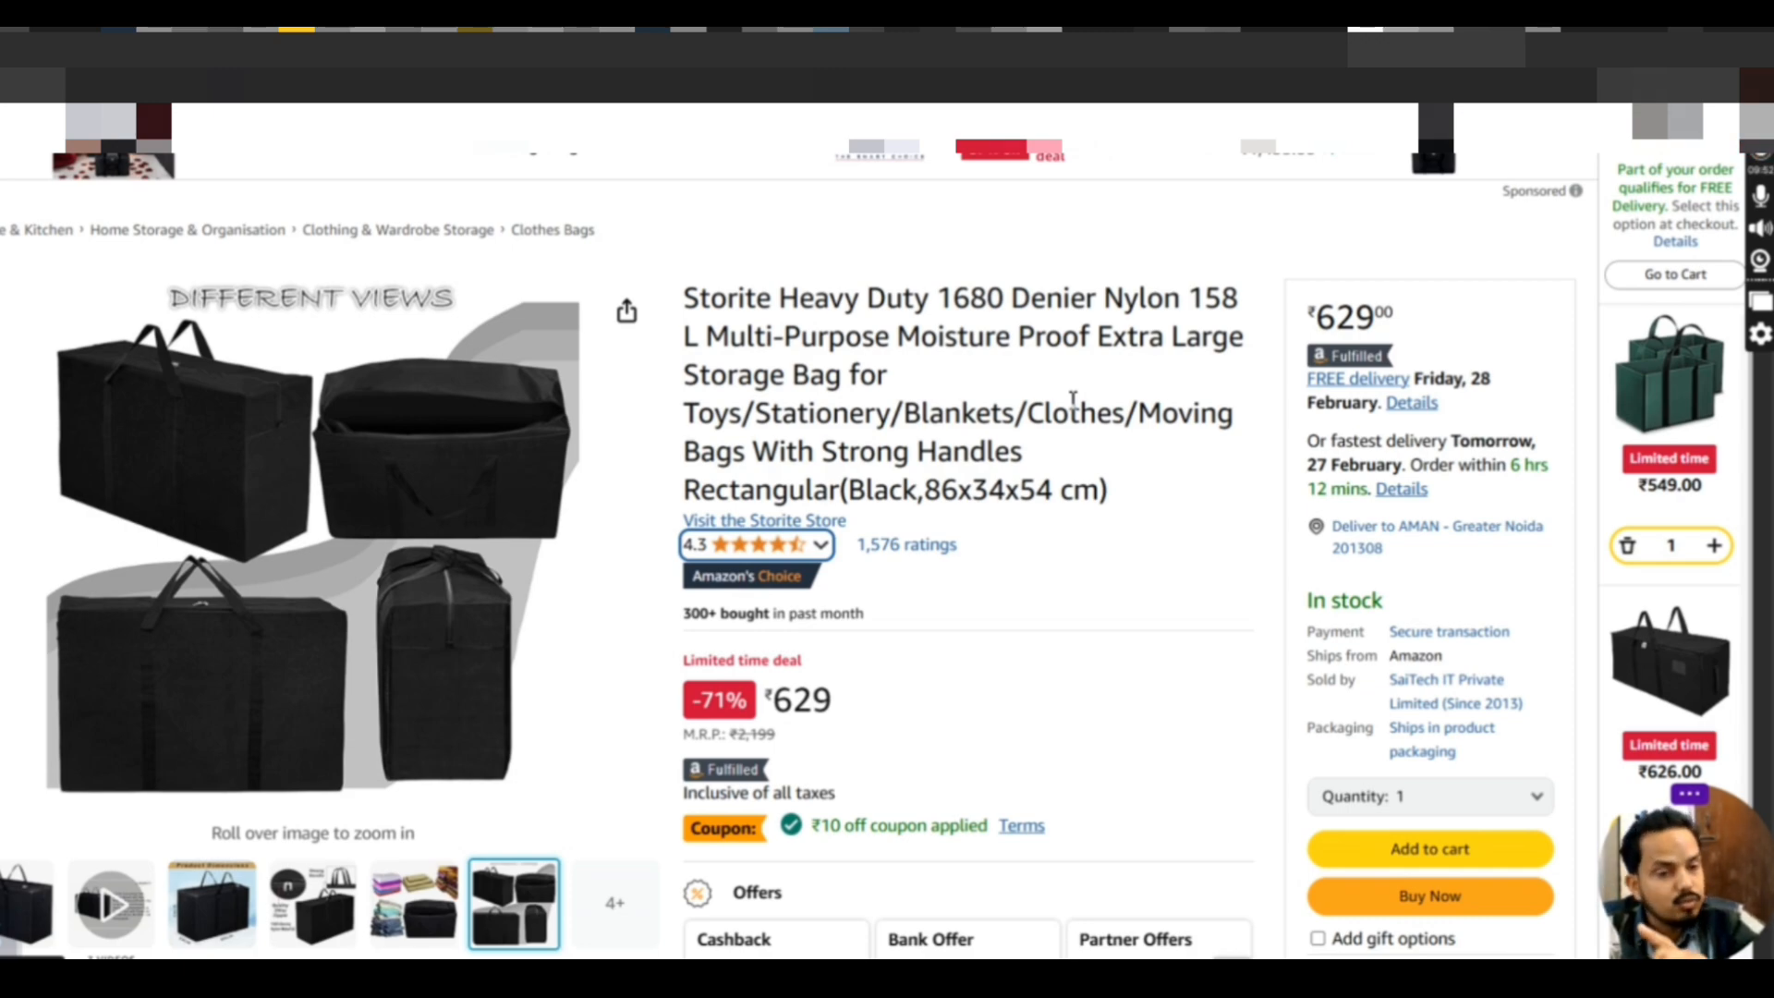
pyautogui.scroll(-4, 1072, 476)
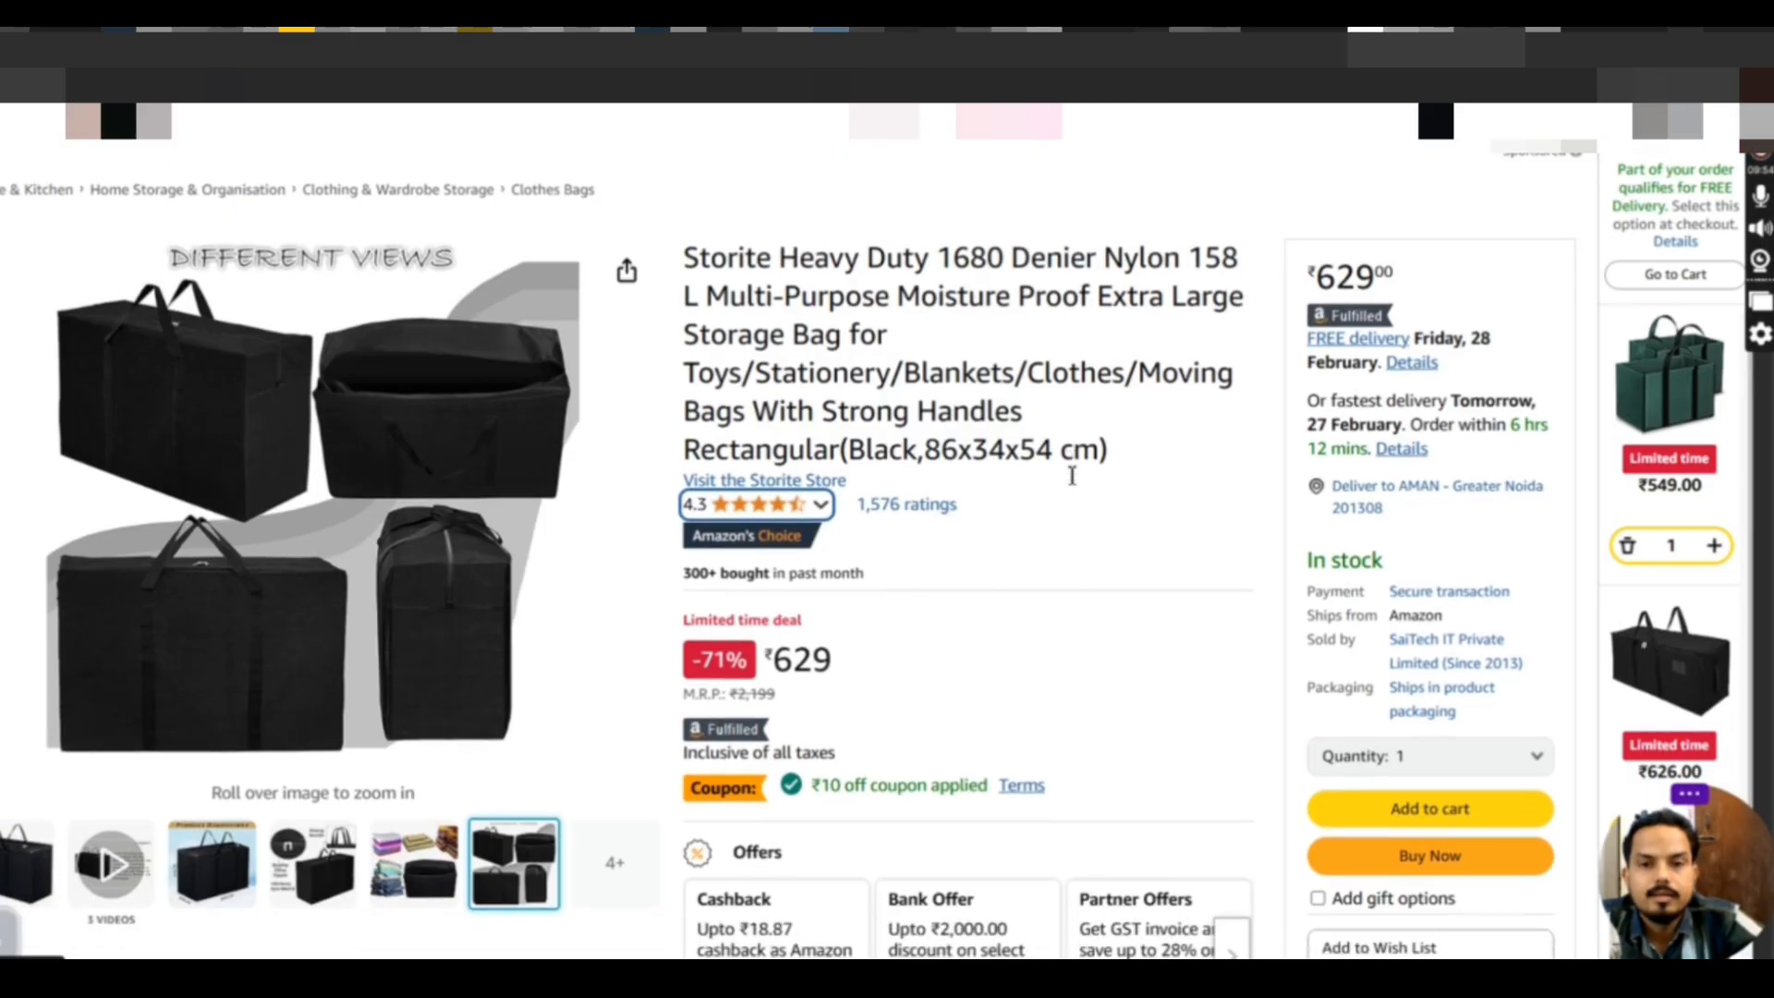
pyautogui.scroll(2, 1070, 479)
pyautogui.scroll(3, 961, 273)
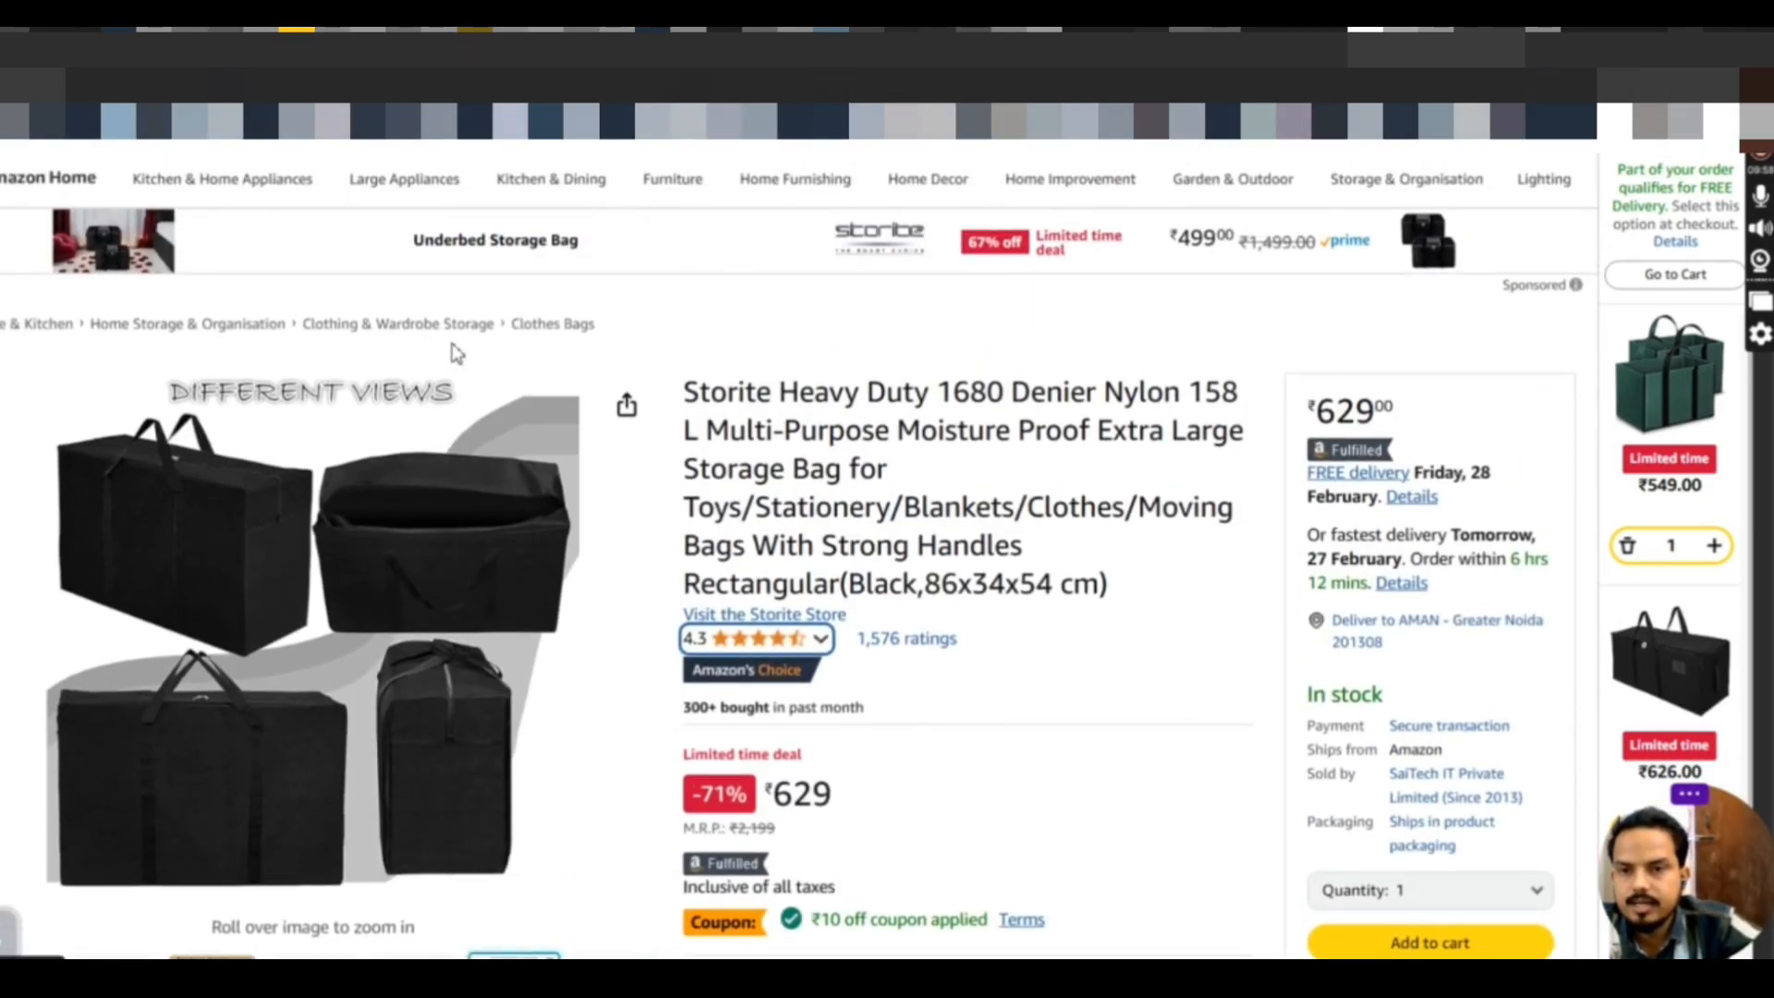
pyautogui.moveTo(106, 392)
# Return to the listing form and set the recommended browse node to Bags, Wallets and Luggage > Bags & Backpacks > School Bags & Sets > Pencil Cases
pyautogui.hotkey('ctrl', 't')
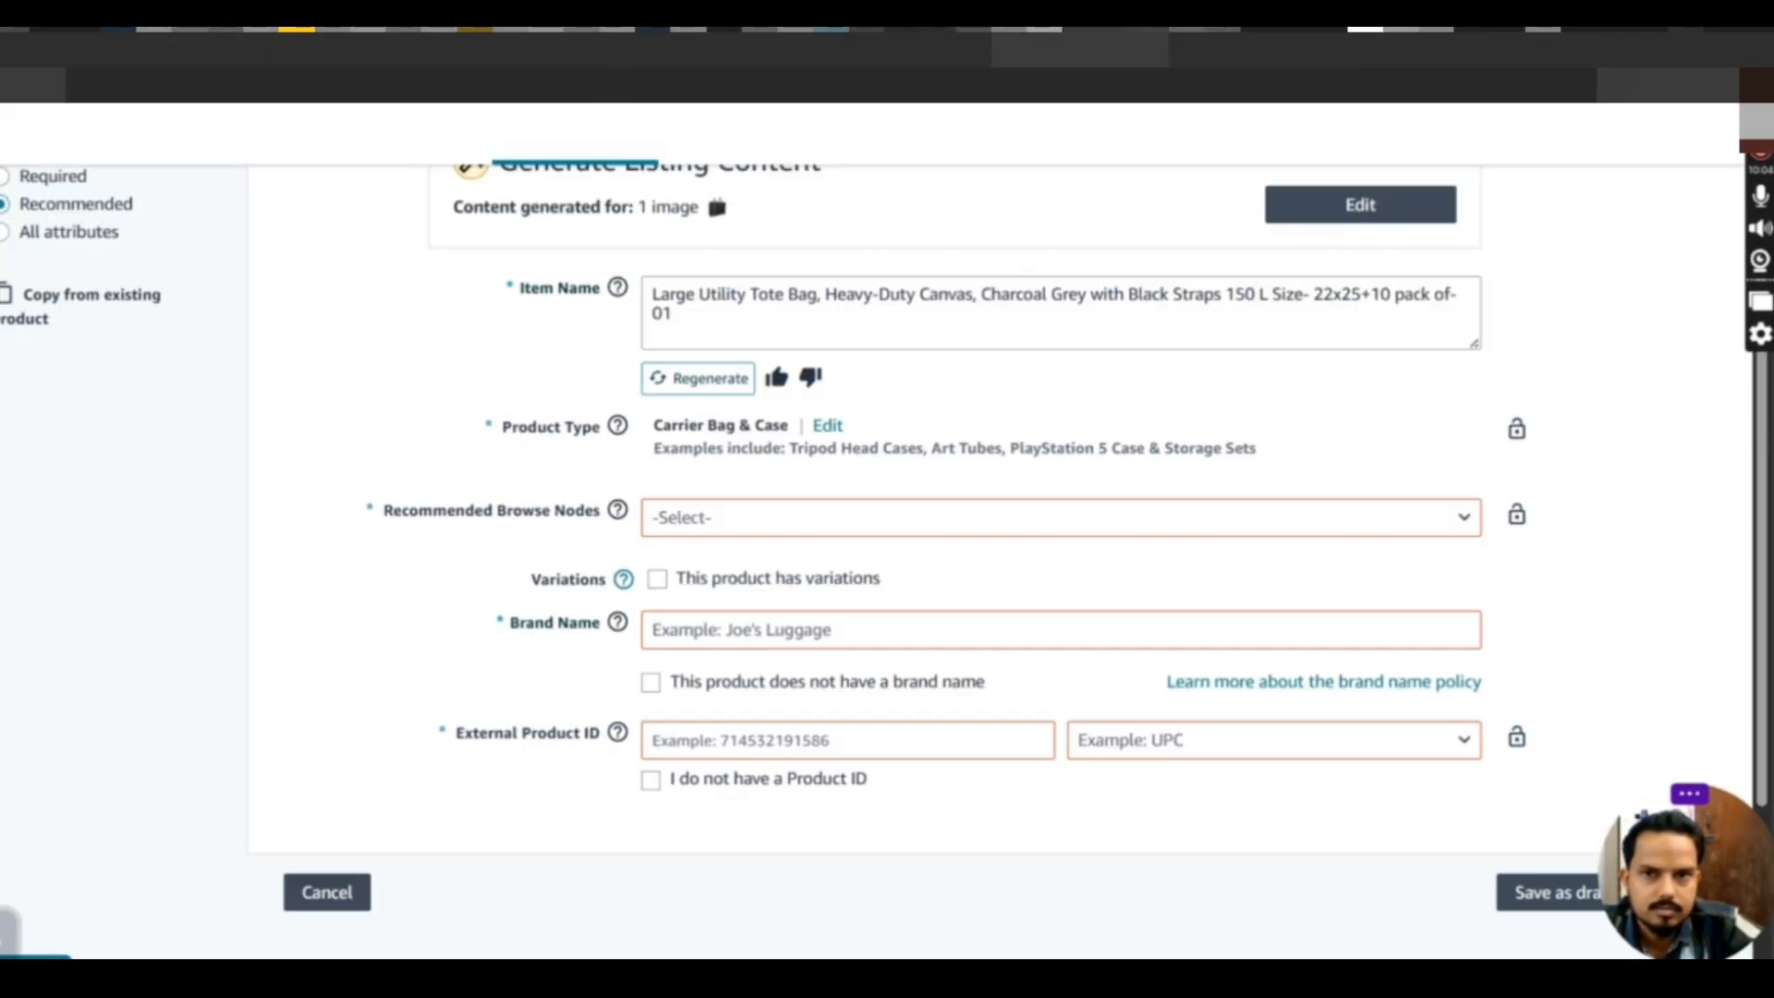
pyautogui.click(820, 518)
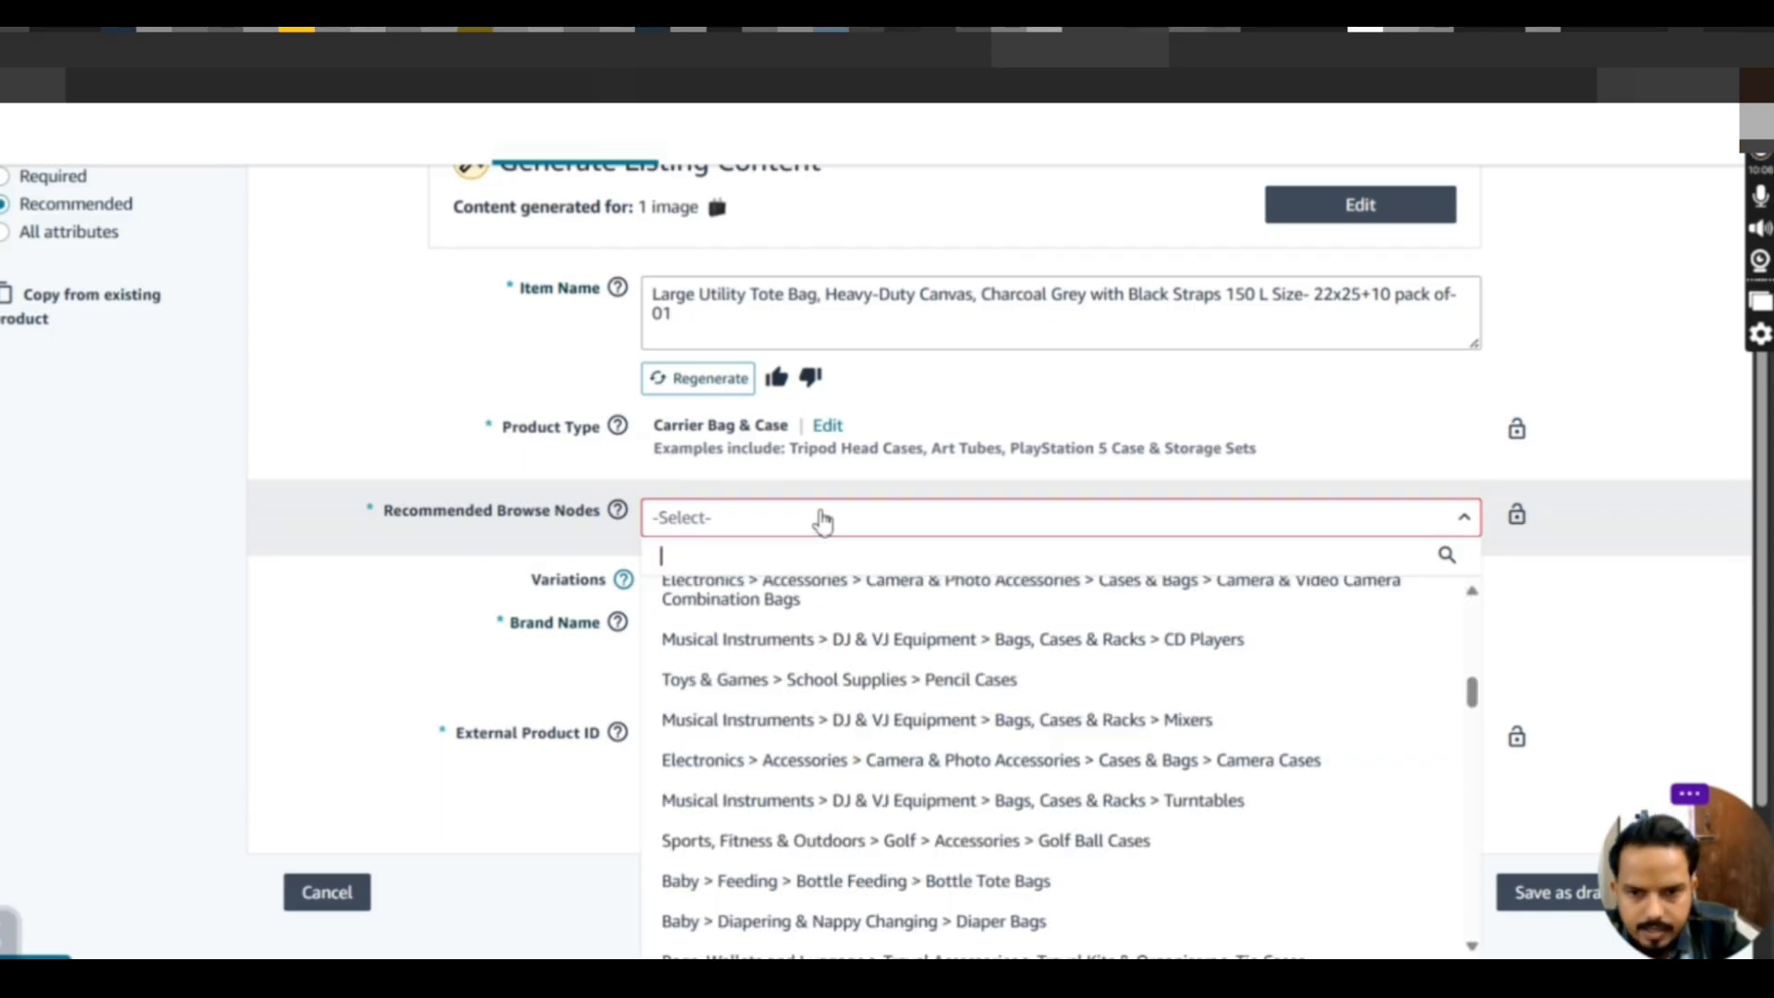
pyautogui.scroll(-10, 762, 707)
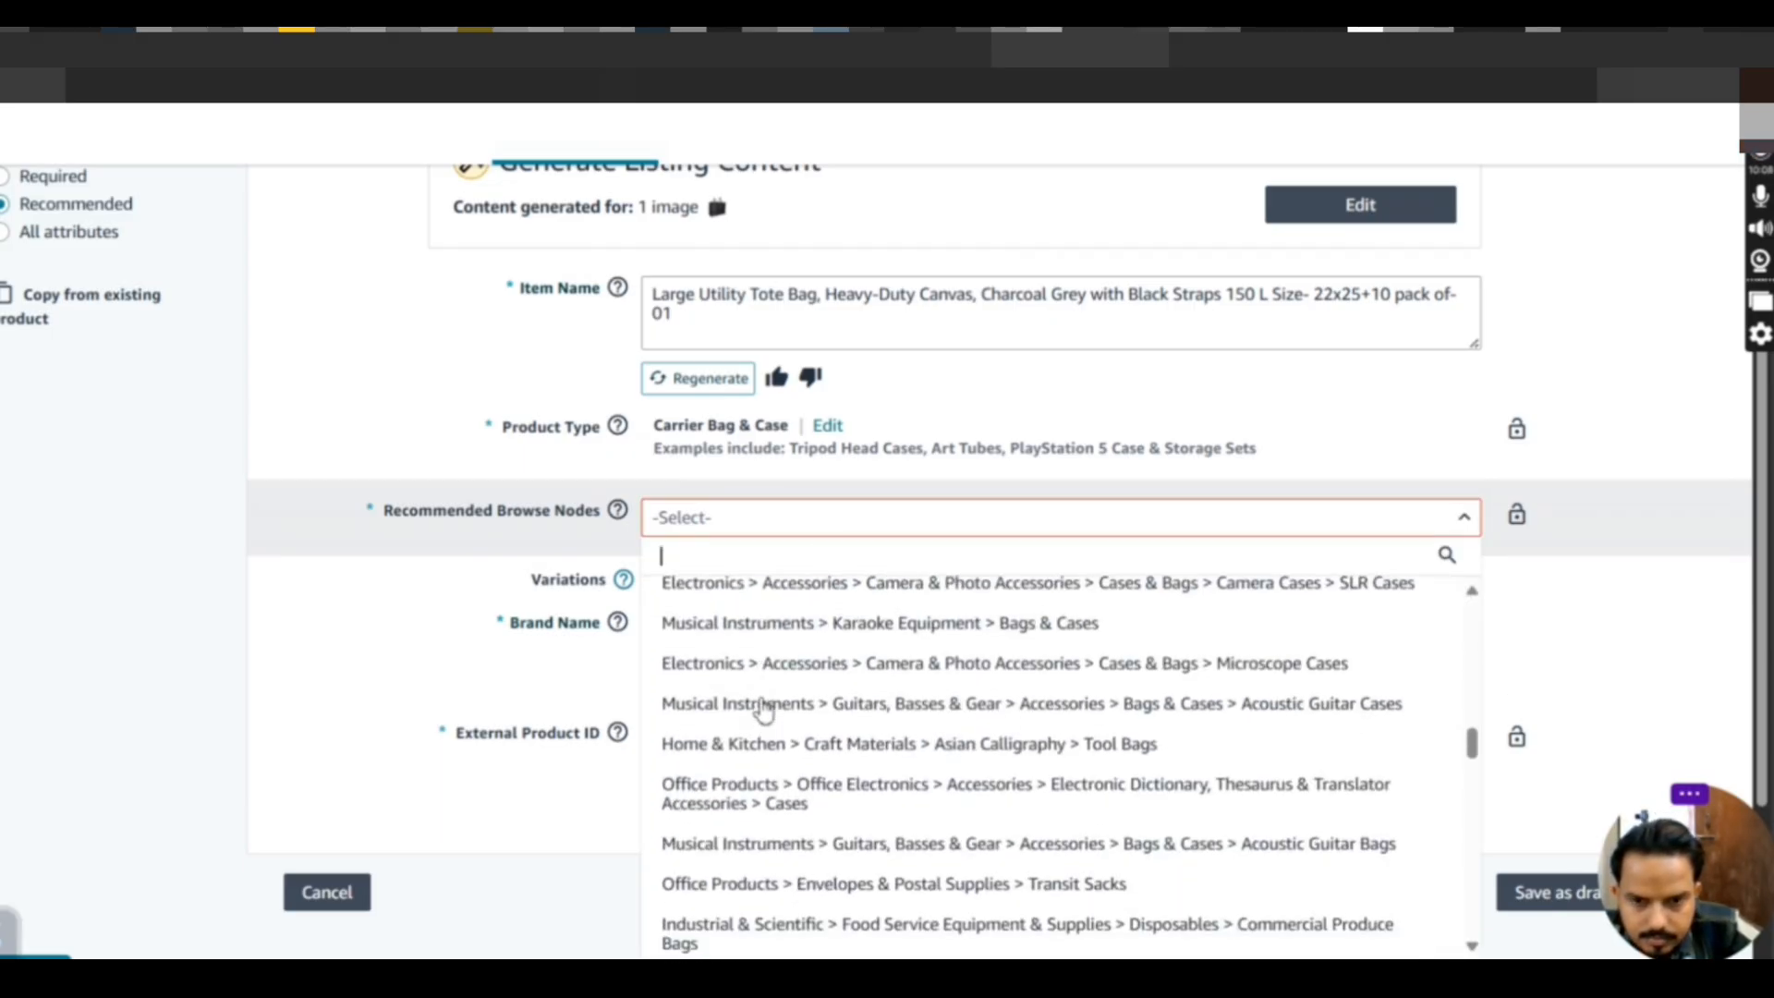
pyautogui.scroll(-2, 762, 707)
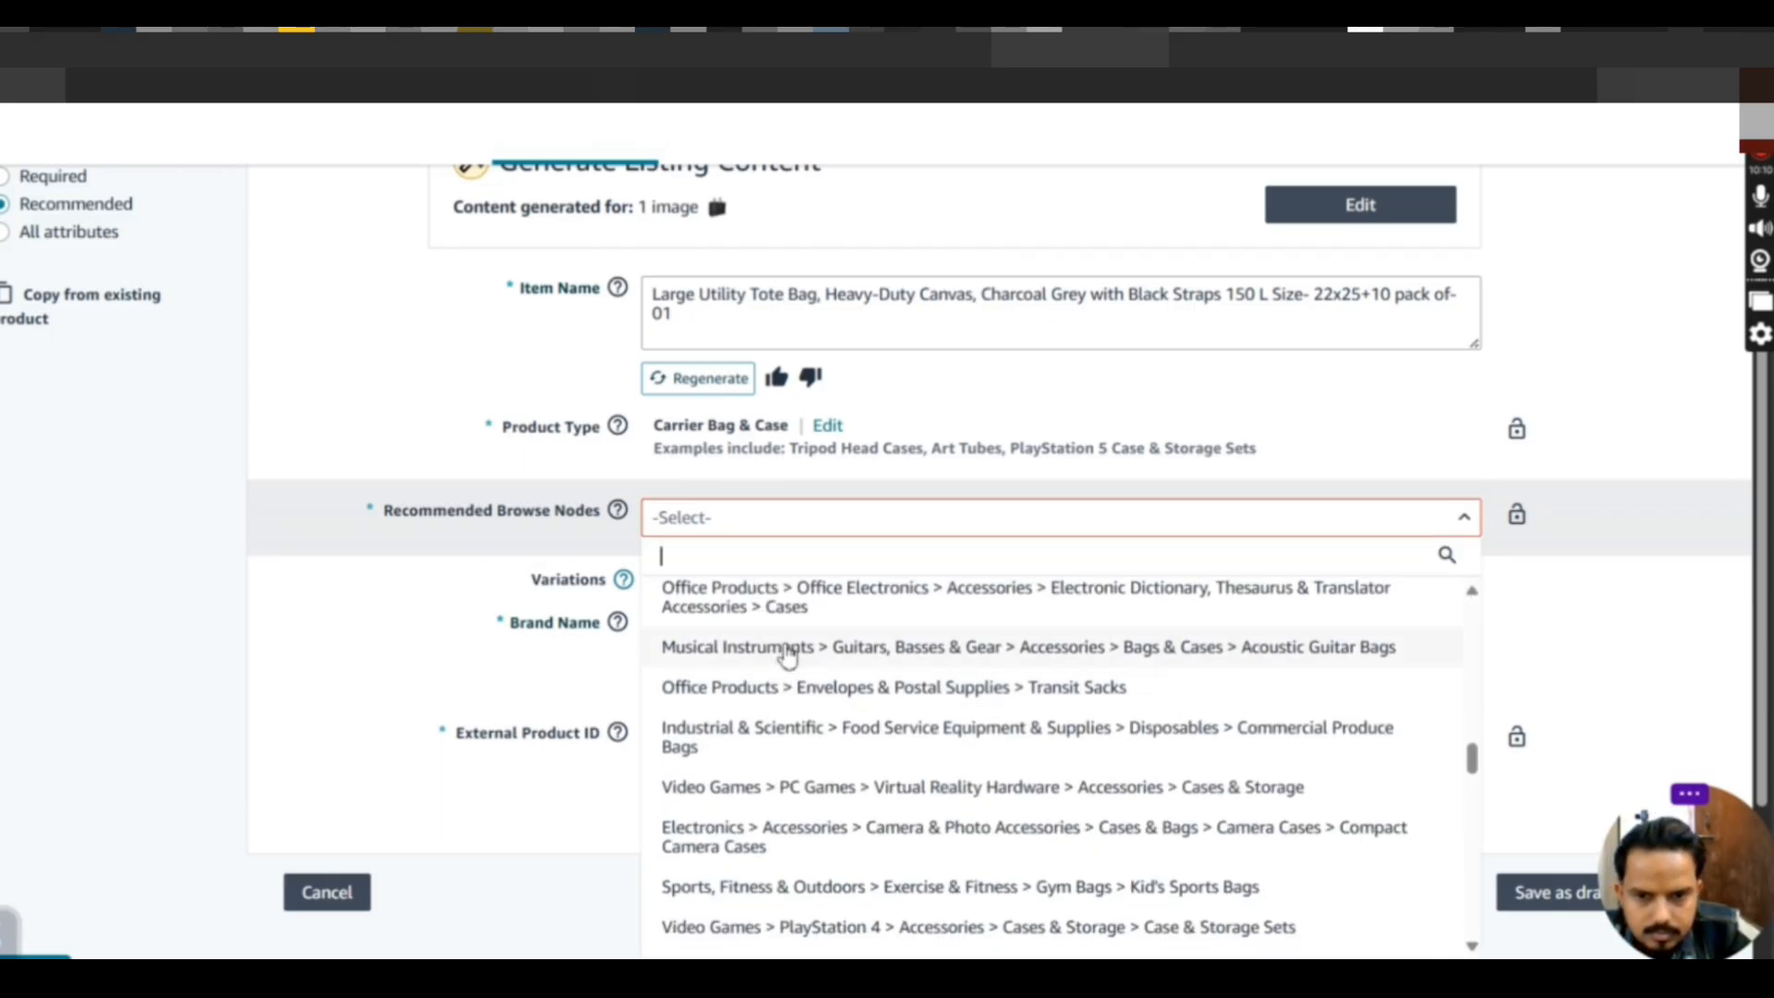
pyautogui.click(725, 520)
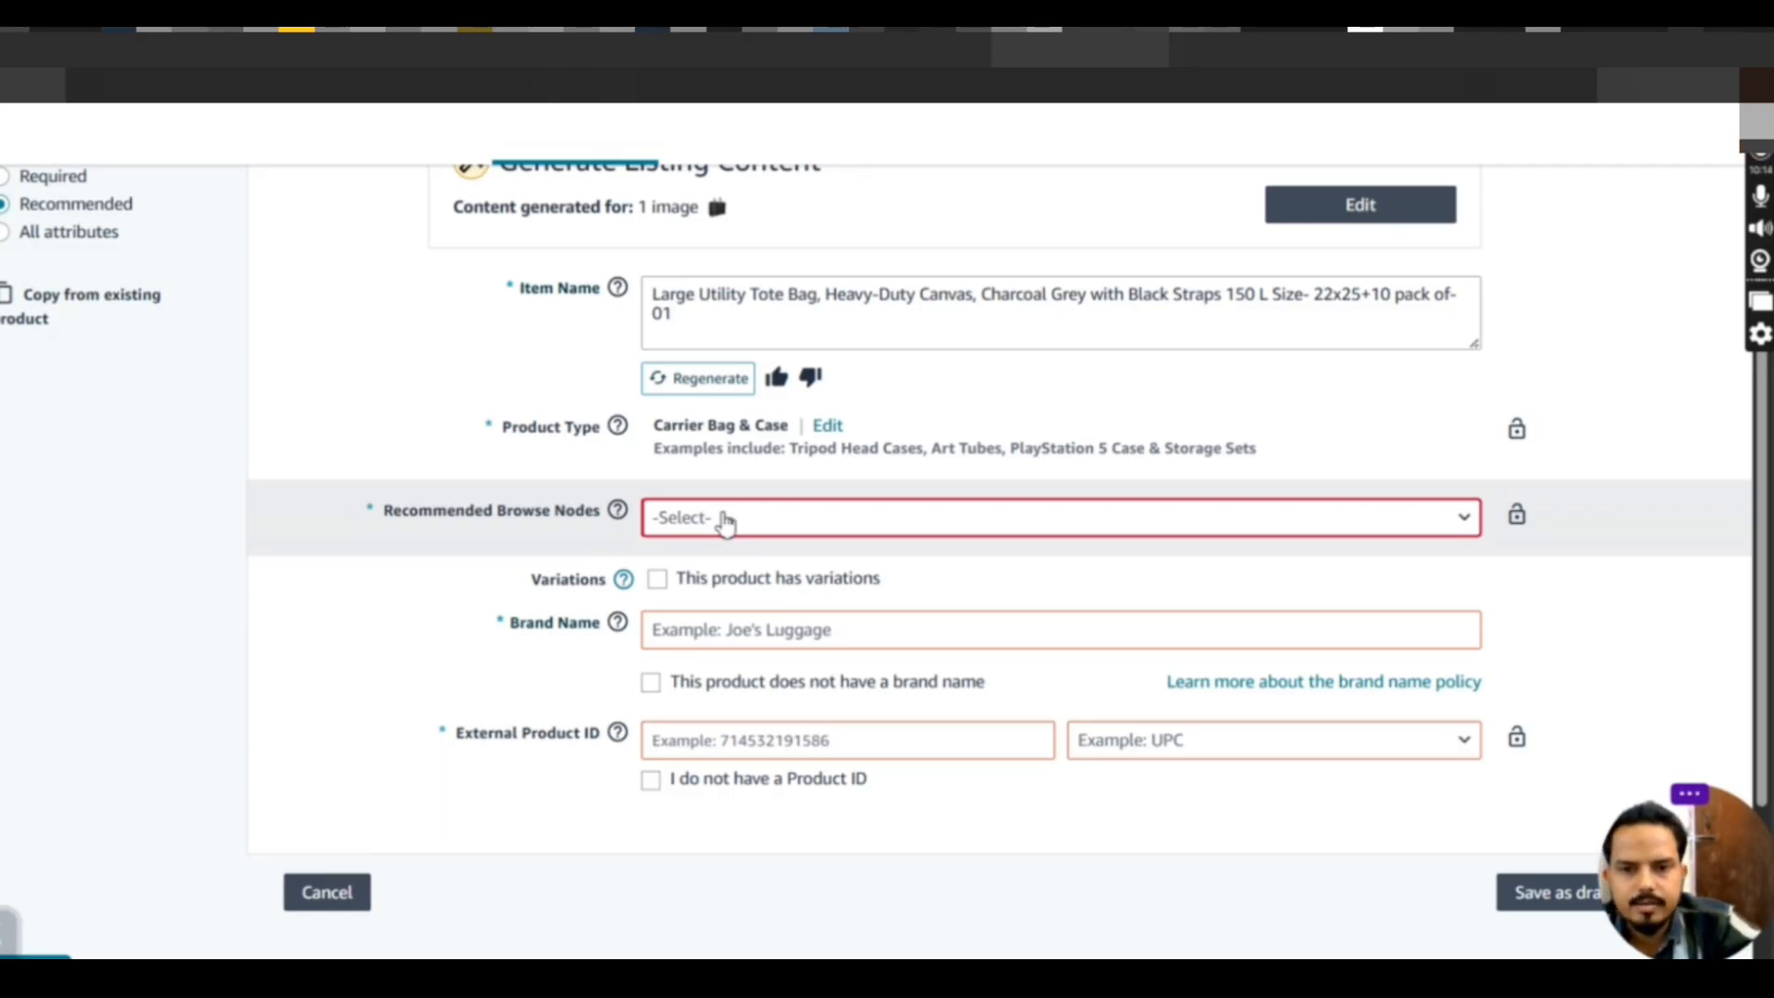
pyautogui.scroll(1, 725, 520)
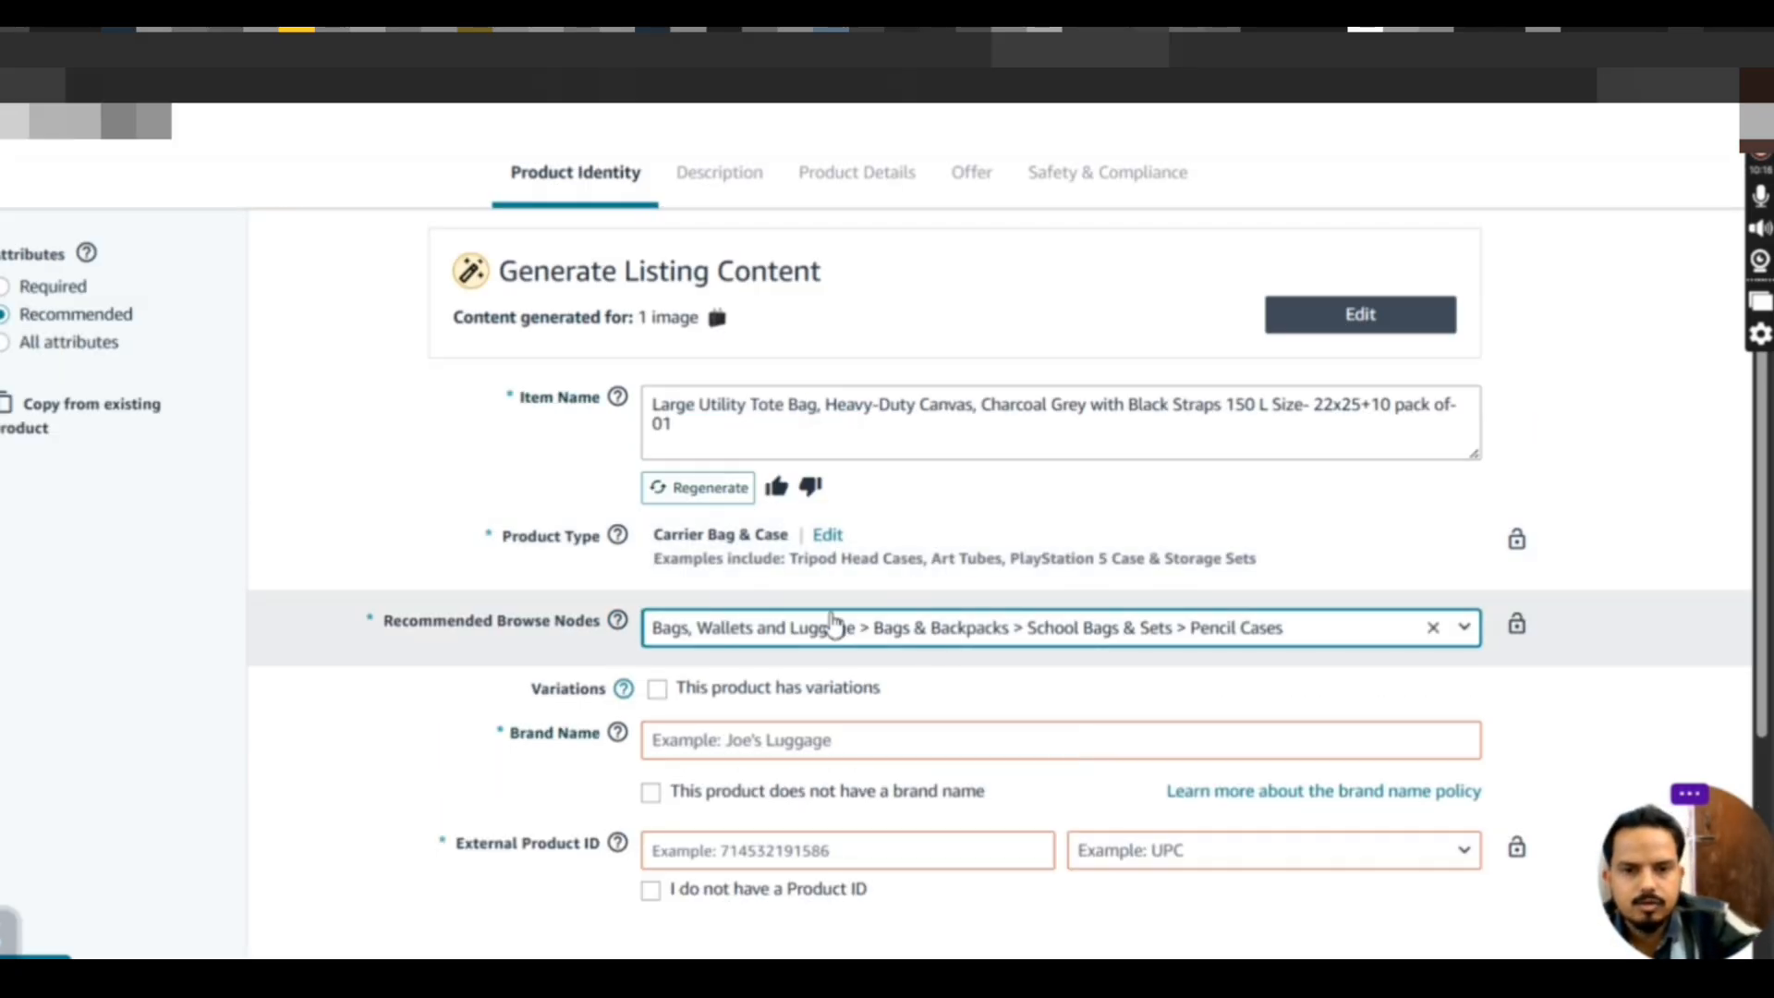
# Mark the product as having no brand name and no external product ID
pyautogui.scroll(-3, 1261, 645)
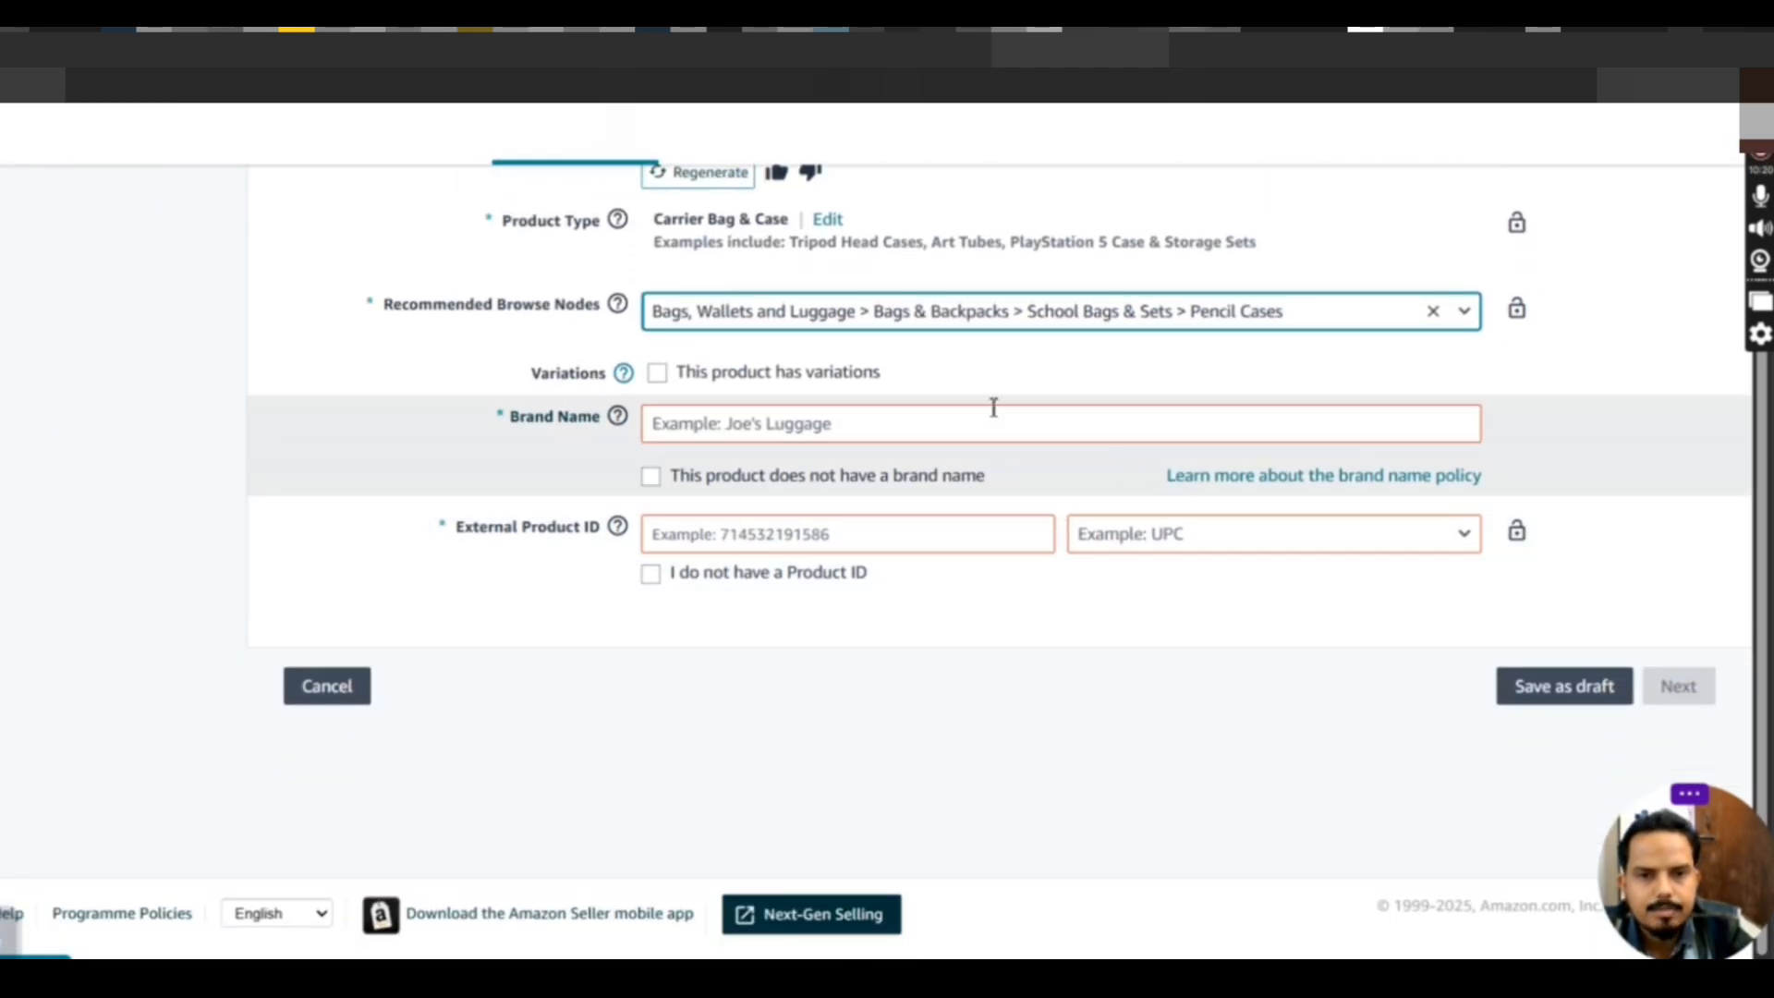
pyautogui.click(651, 477)
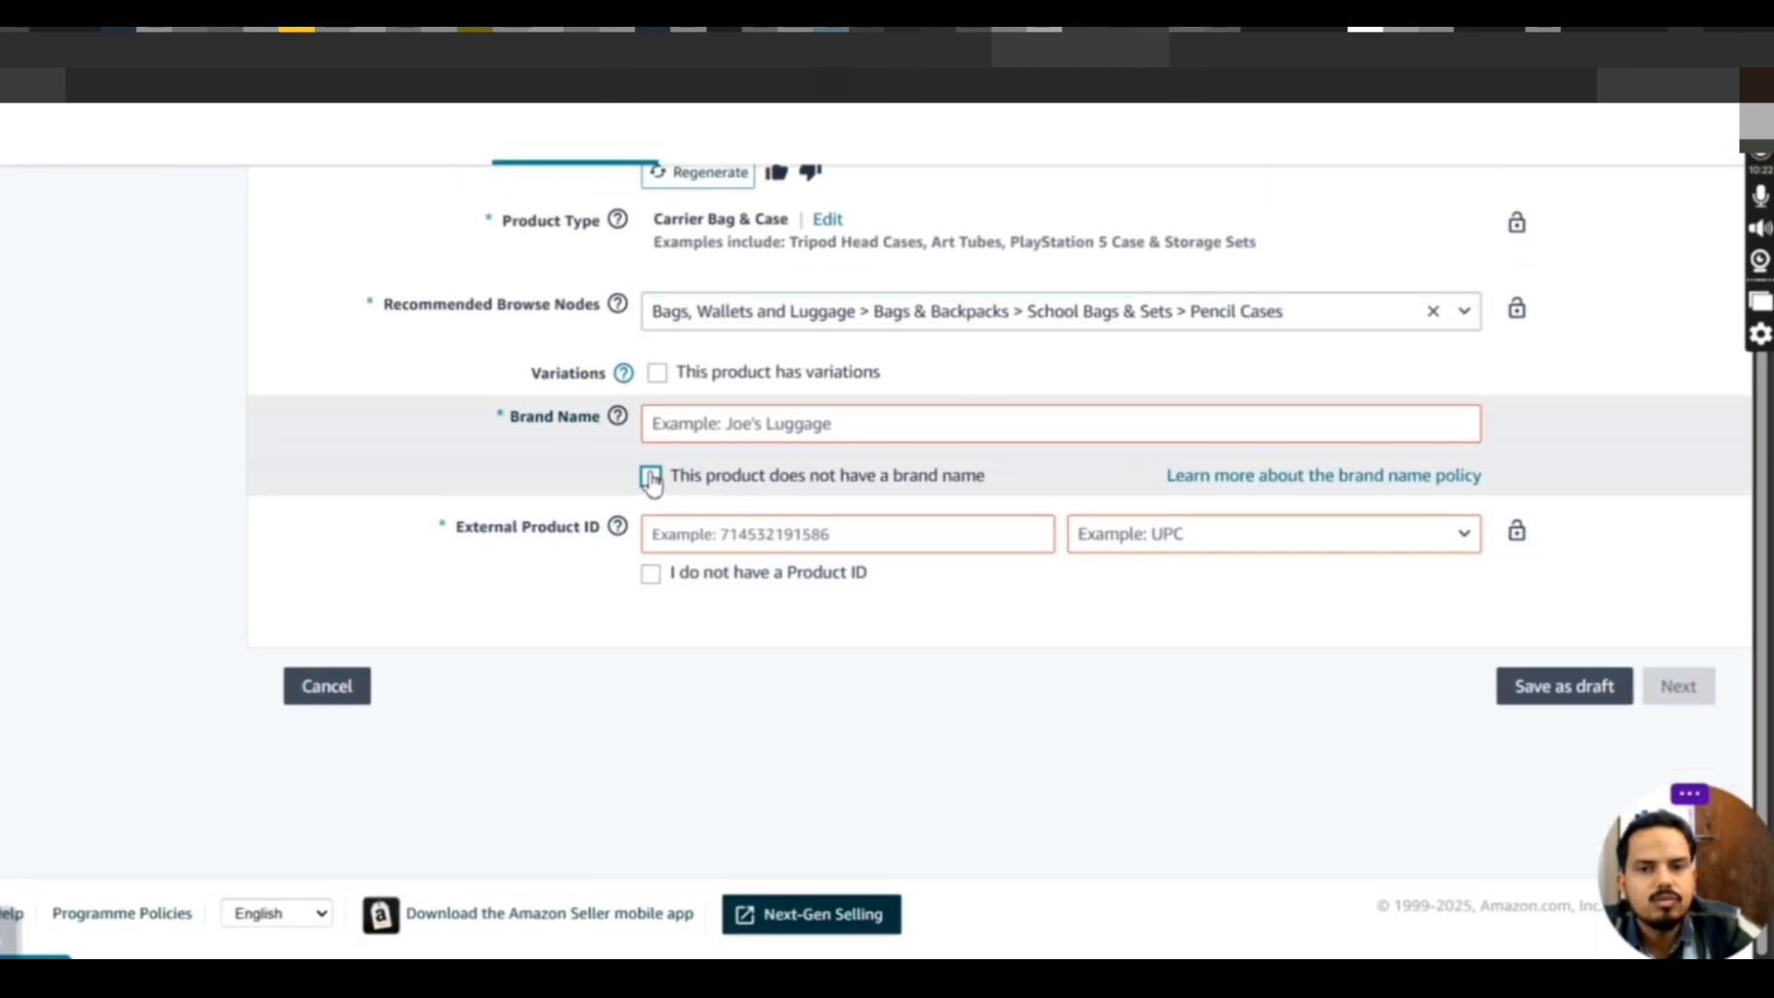
pyautogui.click(652, 476)
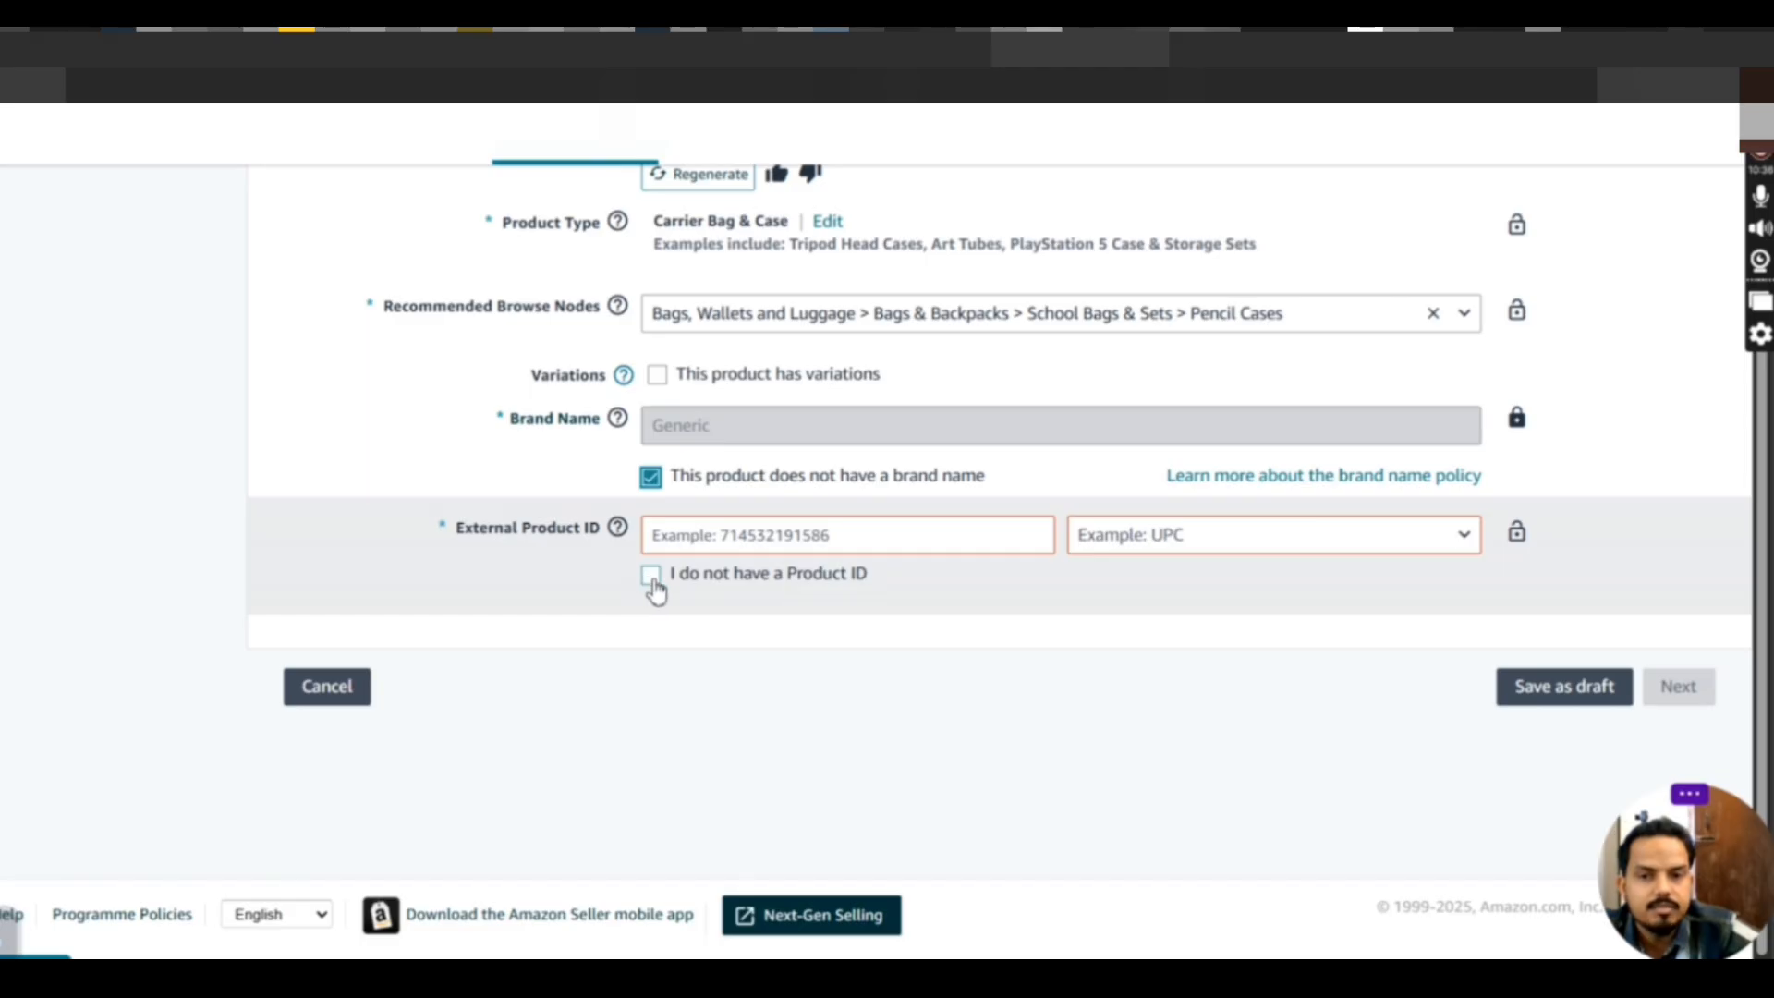
pyautogui.click(653, 579)
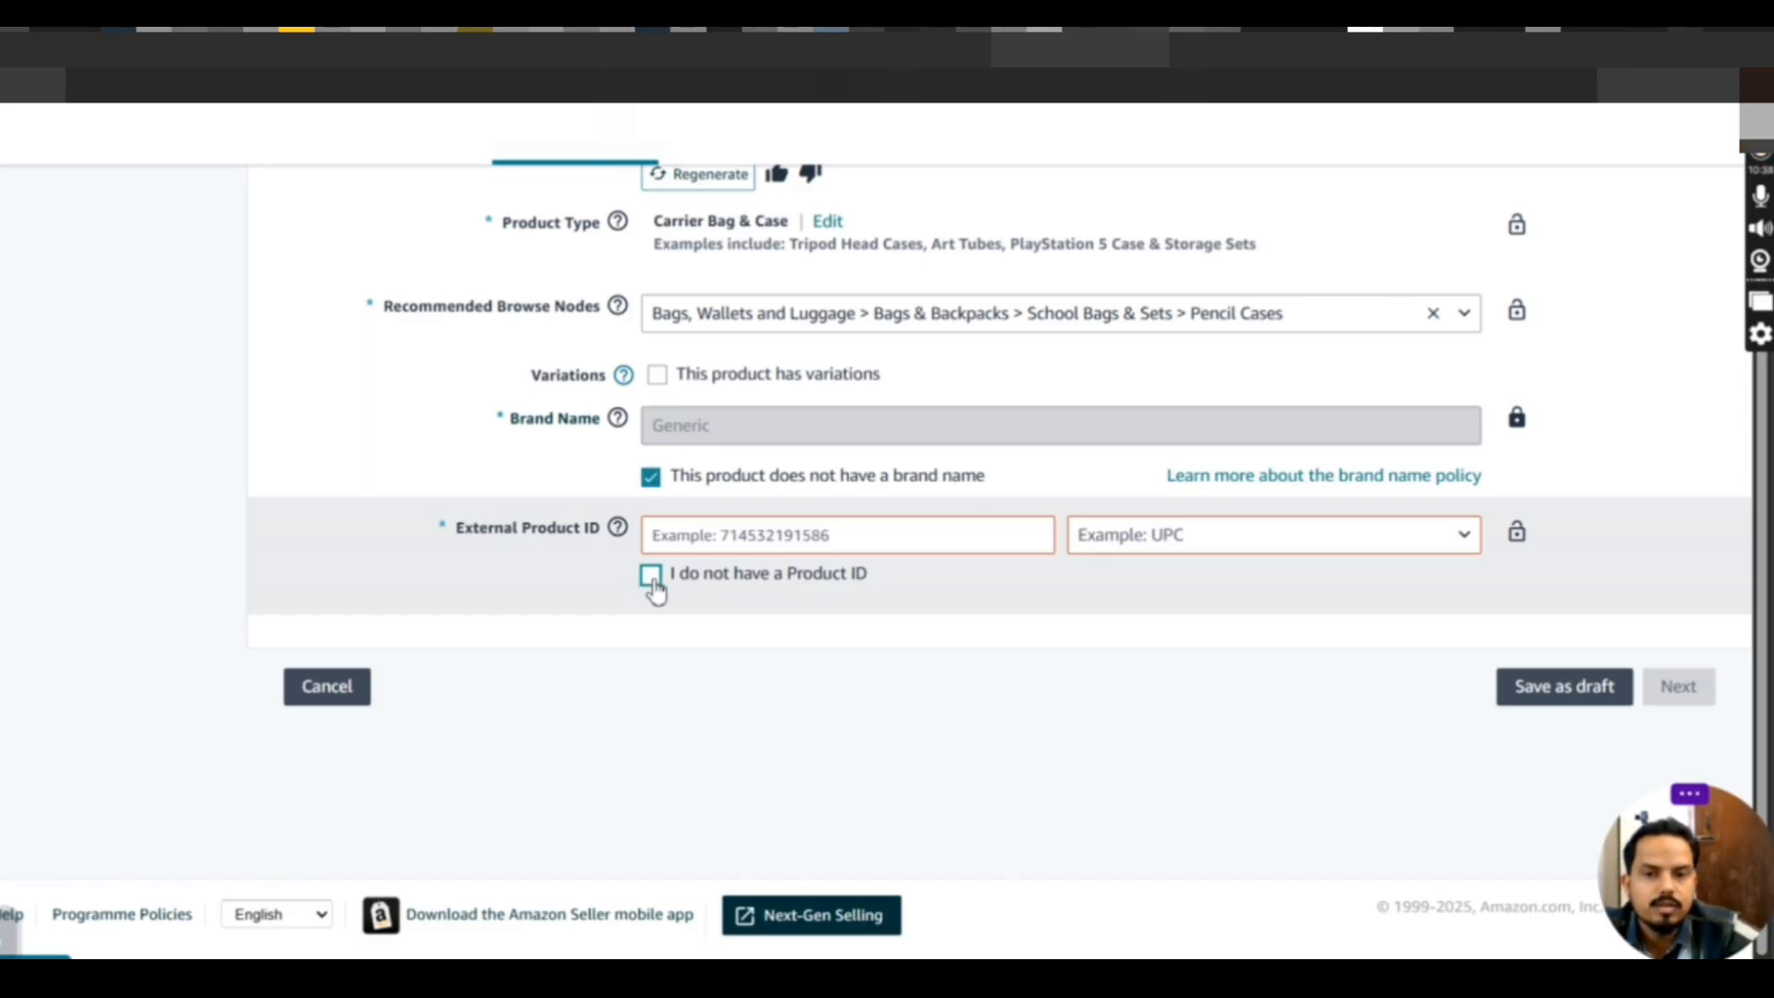
pyautogui.click(653, 578)
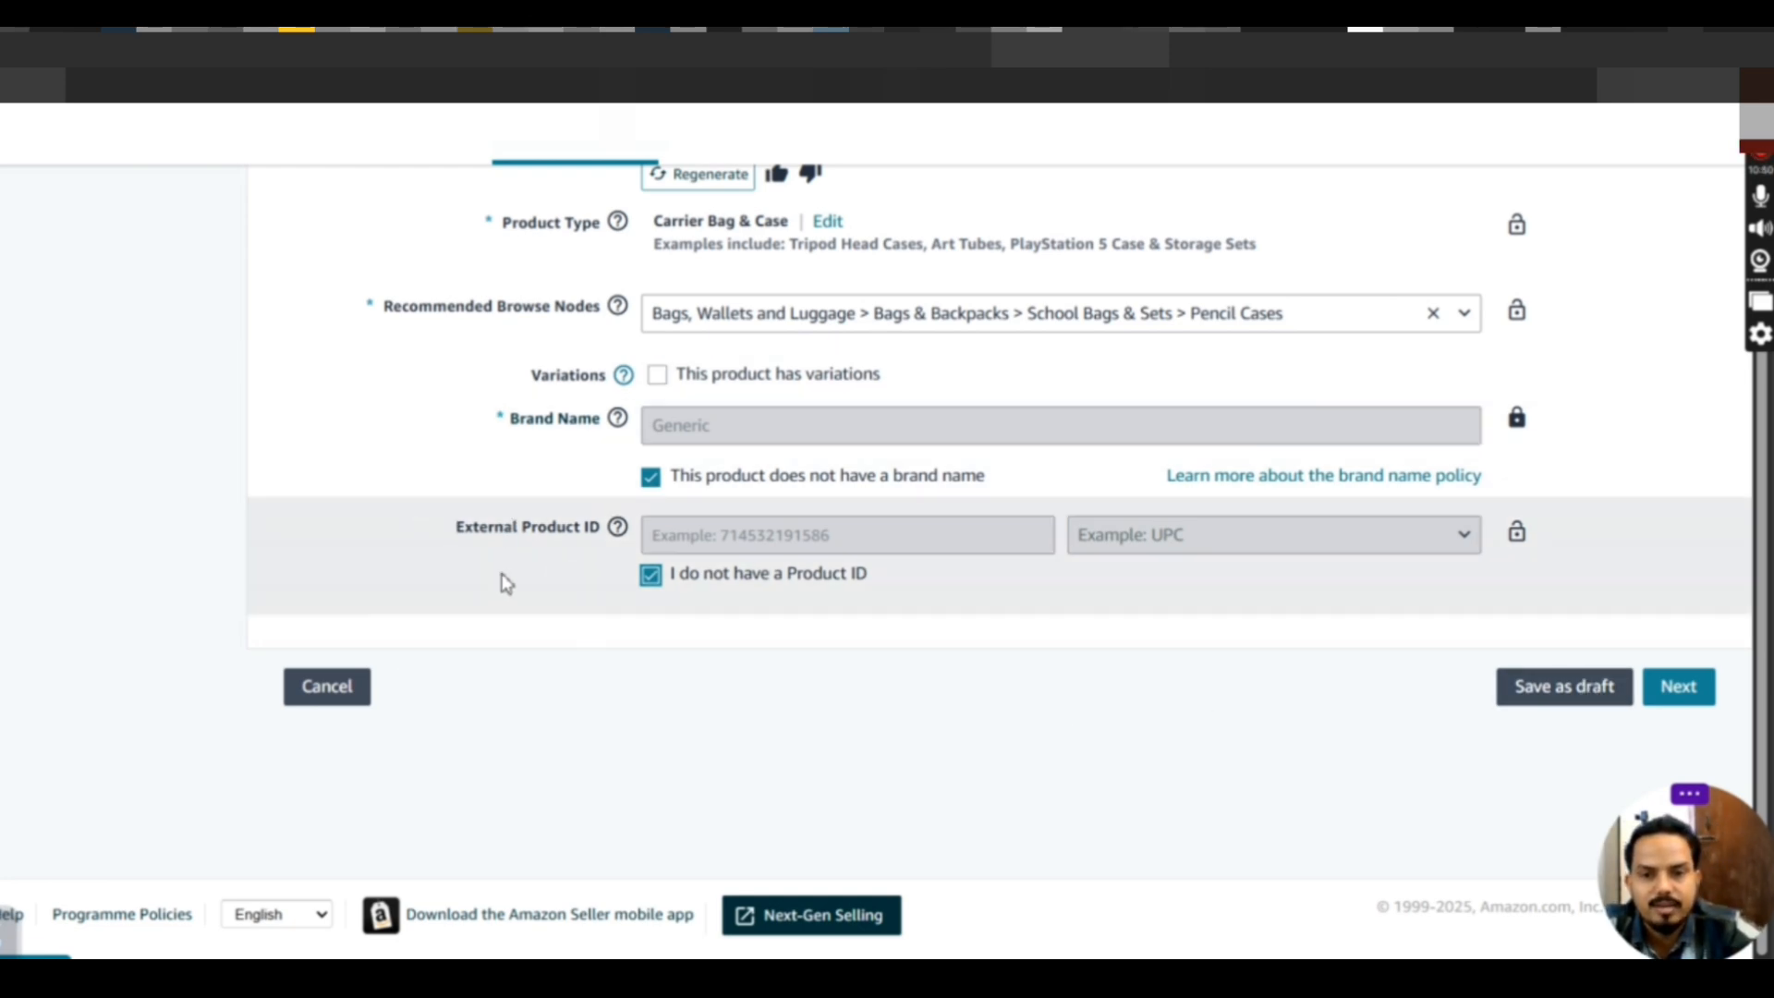
# Continue to the listing's description section and dismiss the UPC exemption notice
pyautogui.click(1679, 695)
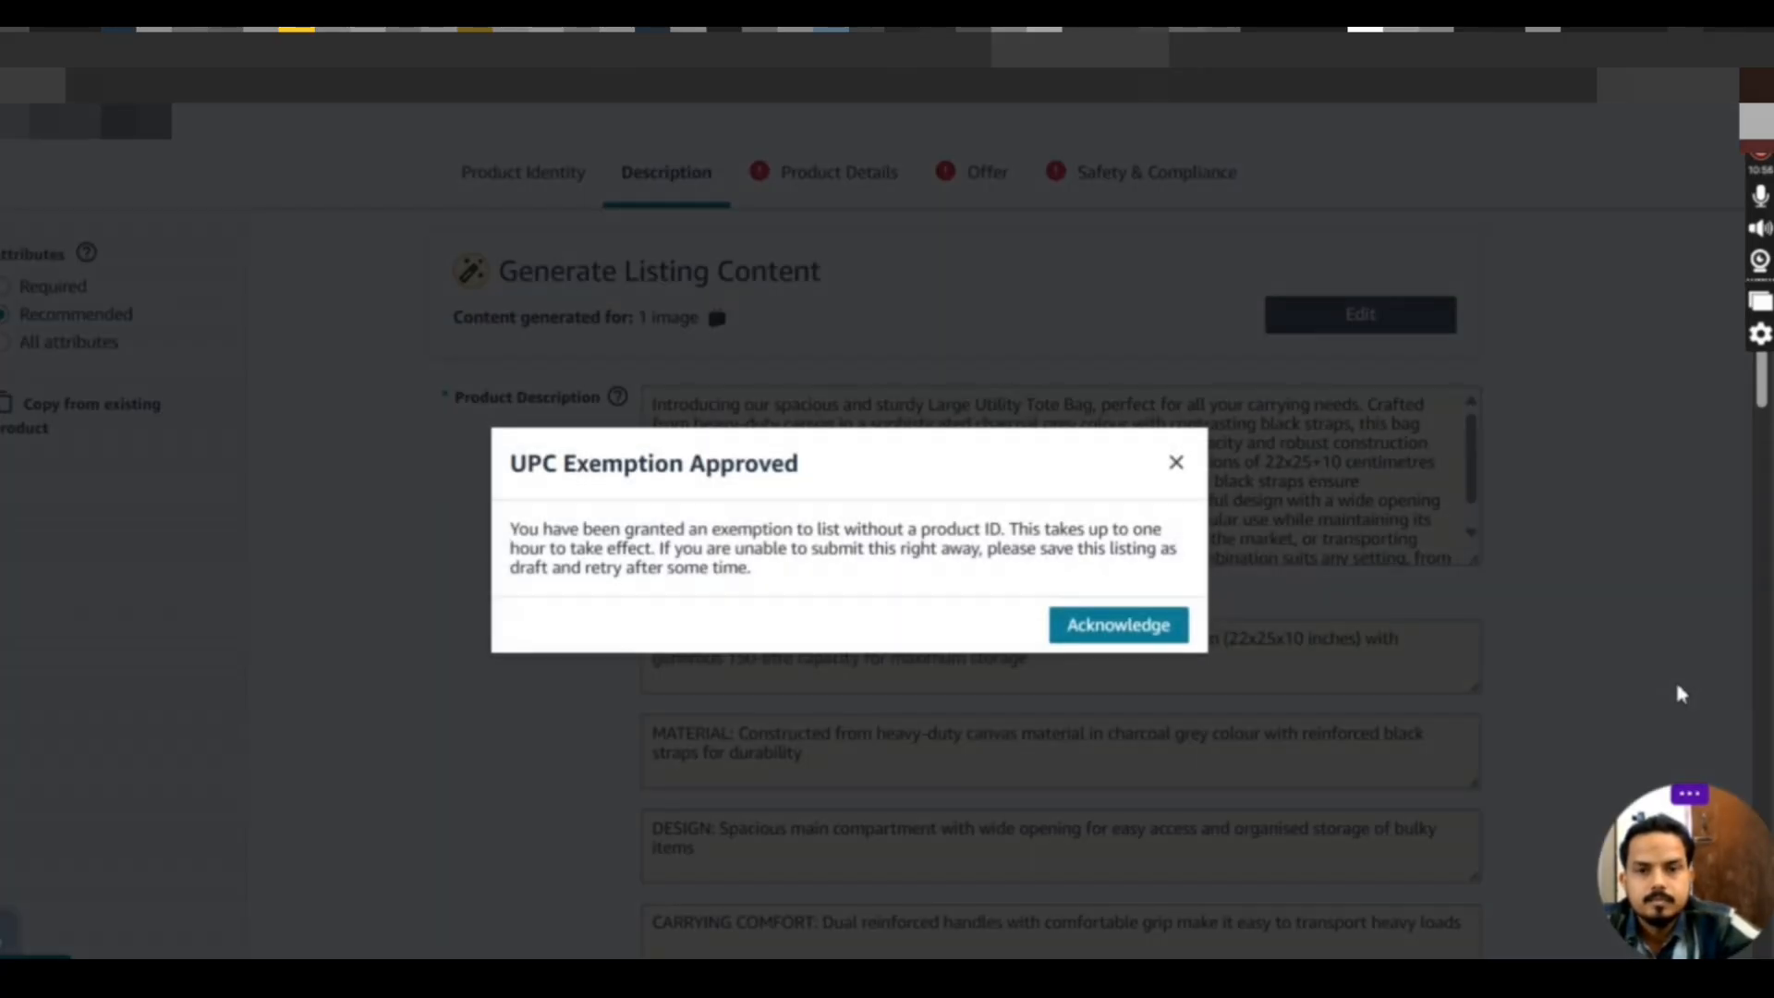
pyautogui.click(1177, 464)
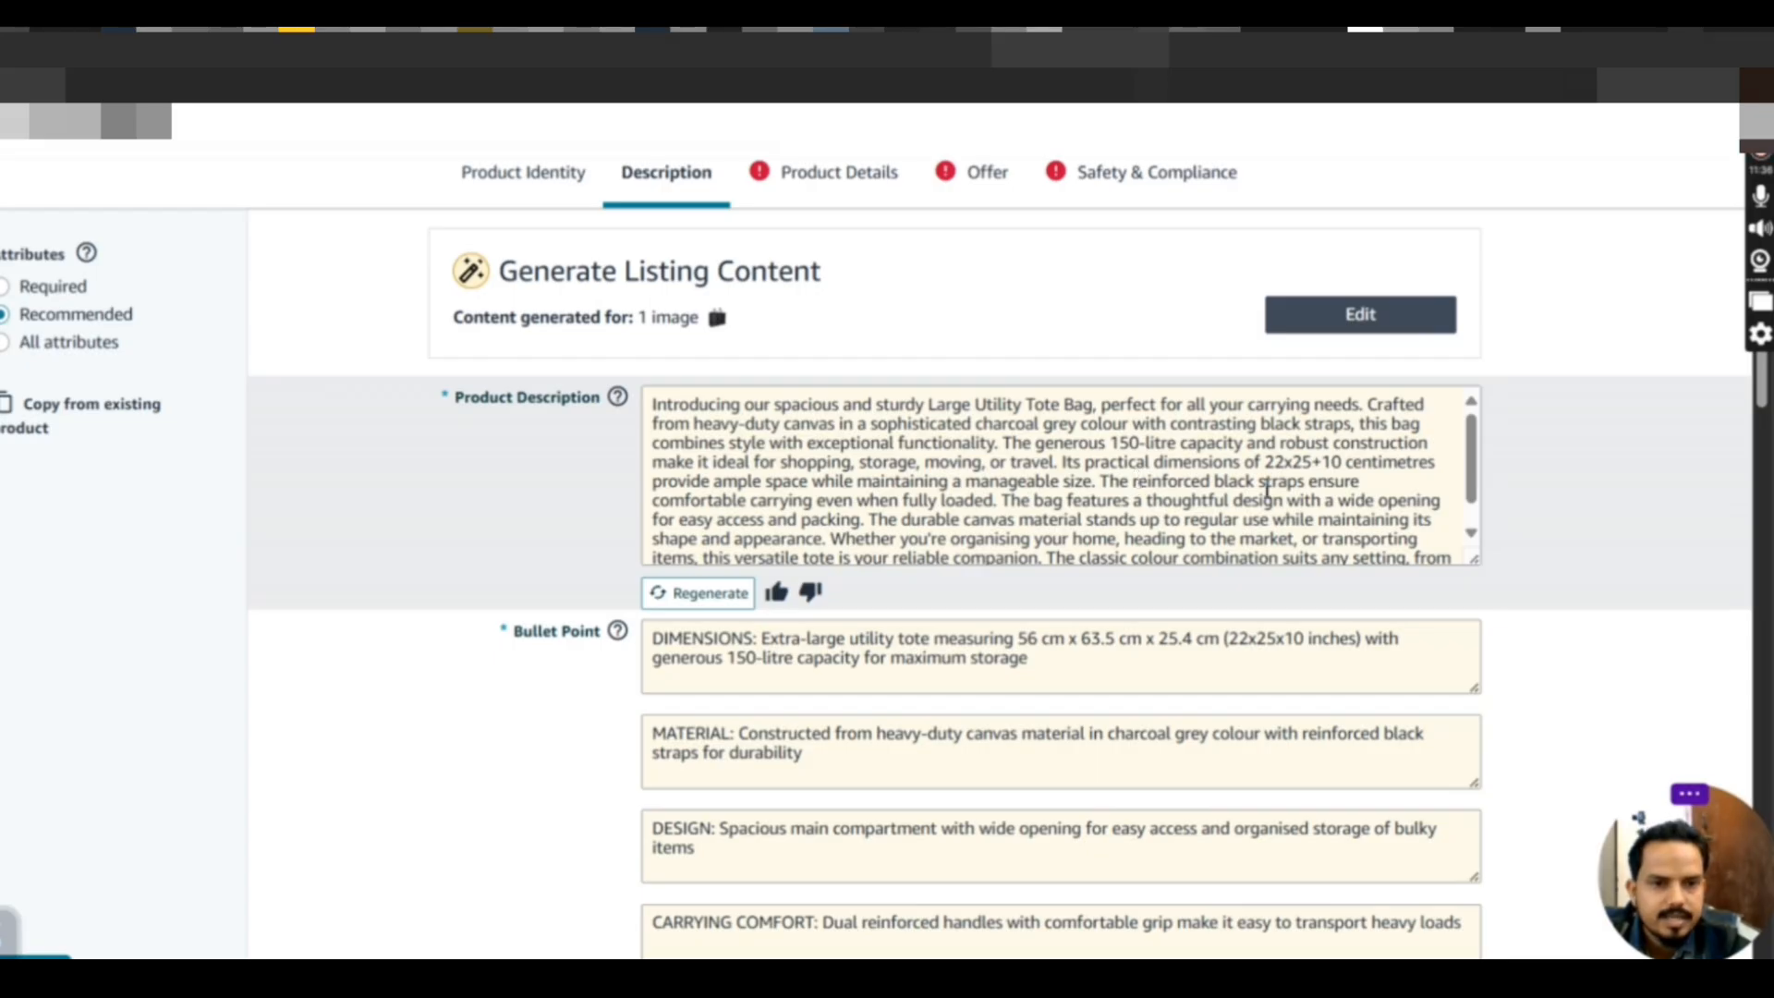
# Review the generated product description and the bullet points on dimensions, material, design, carrying comfort and versatile use
pyautogui.scroll(-1, 1169, 507)
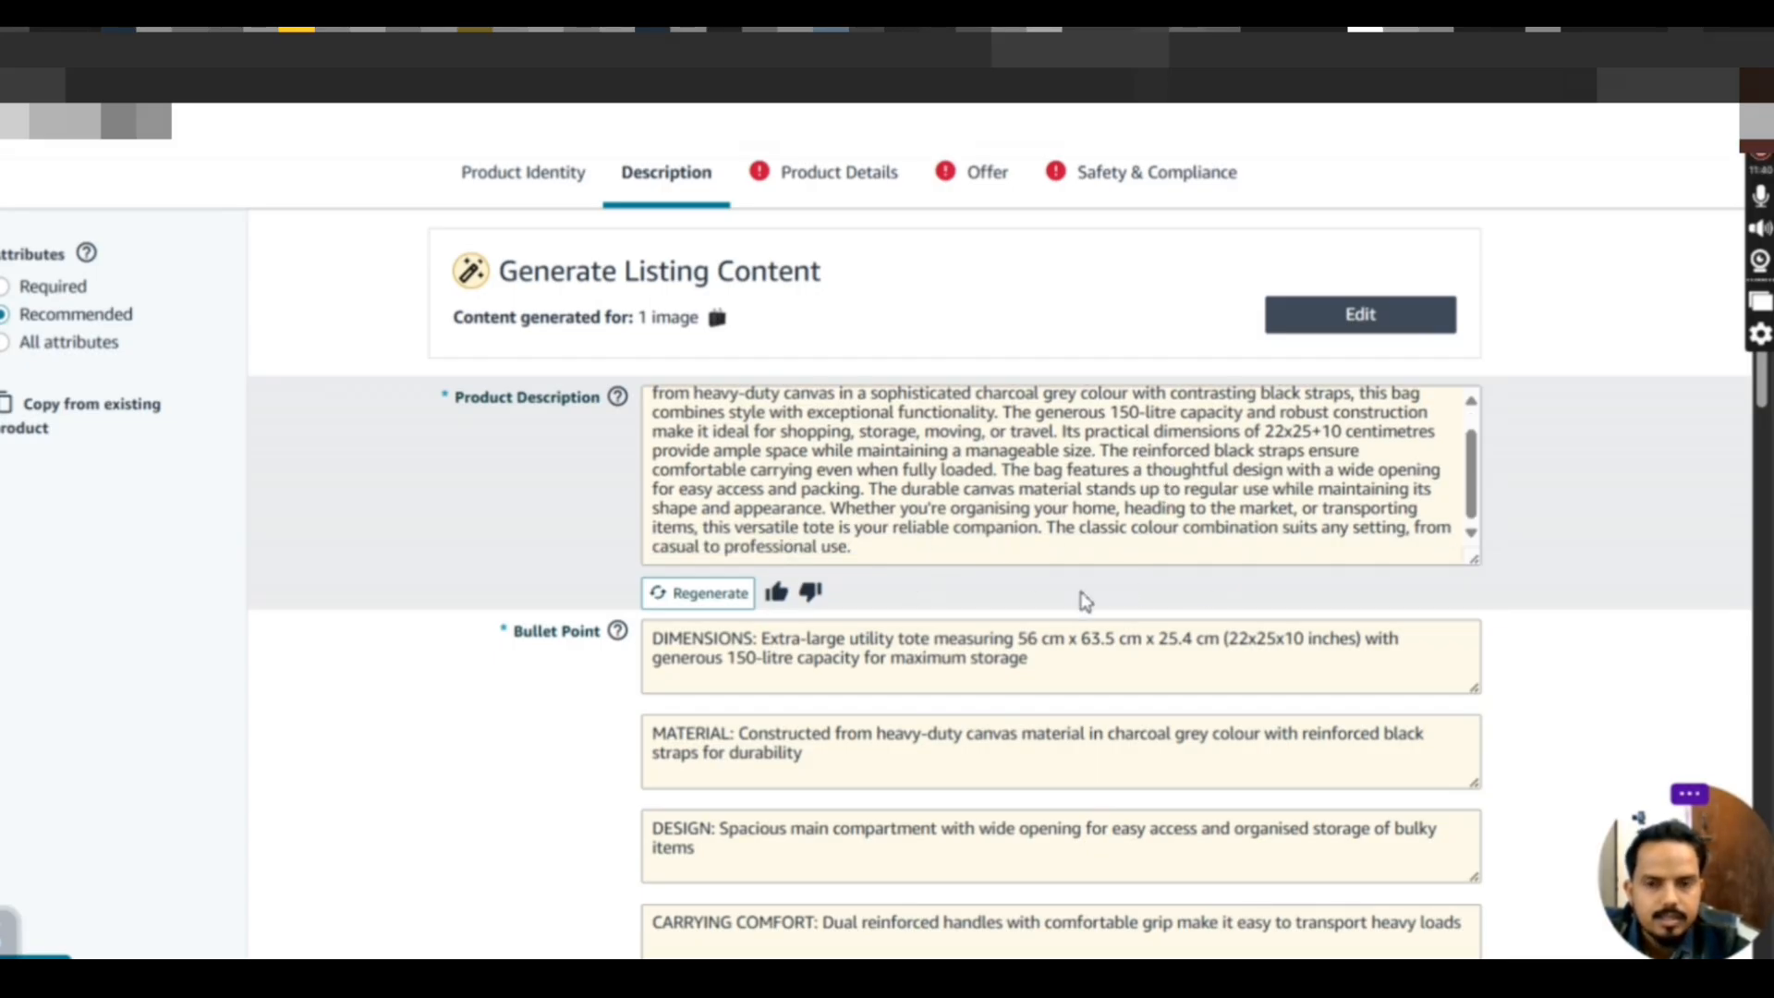
pyautogui.scroll(-3, 1085, 596)
pyautogui.scroll(-1, 1083, 595)
pyautogui.scroll(3, 1081, 594)
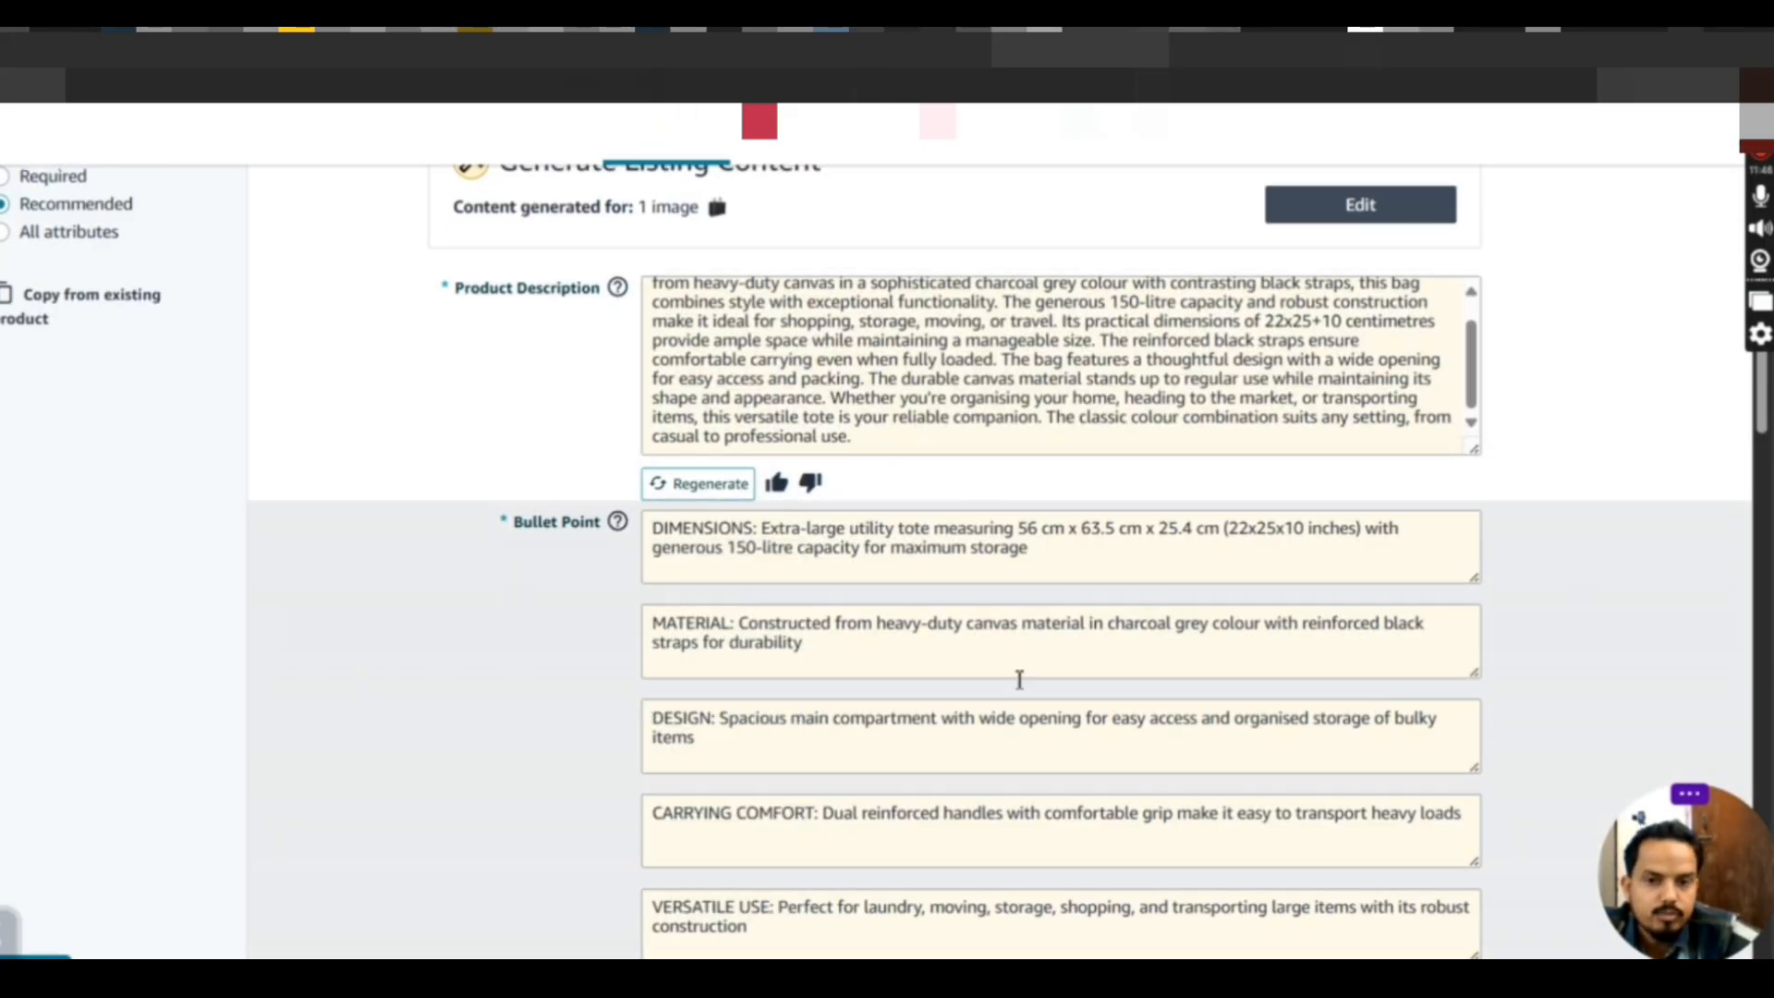
pyautogui.scroll(-1, 1020, 679)
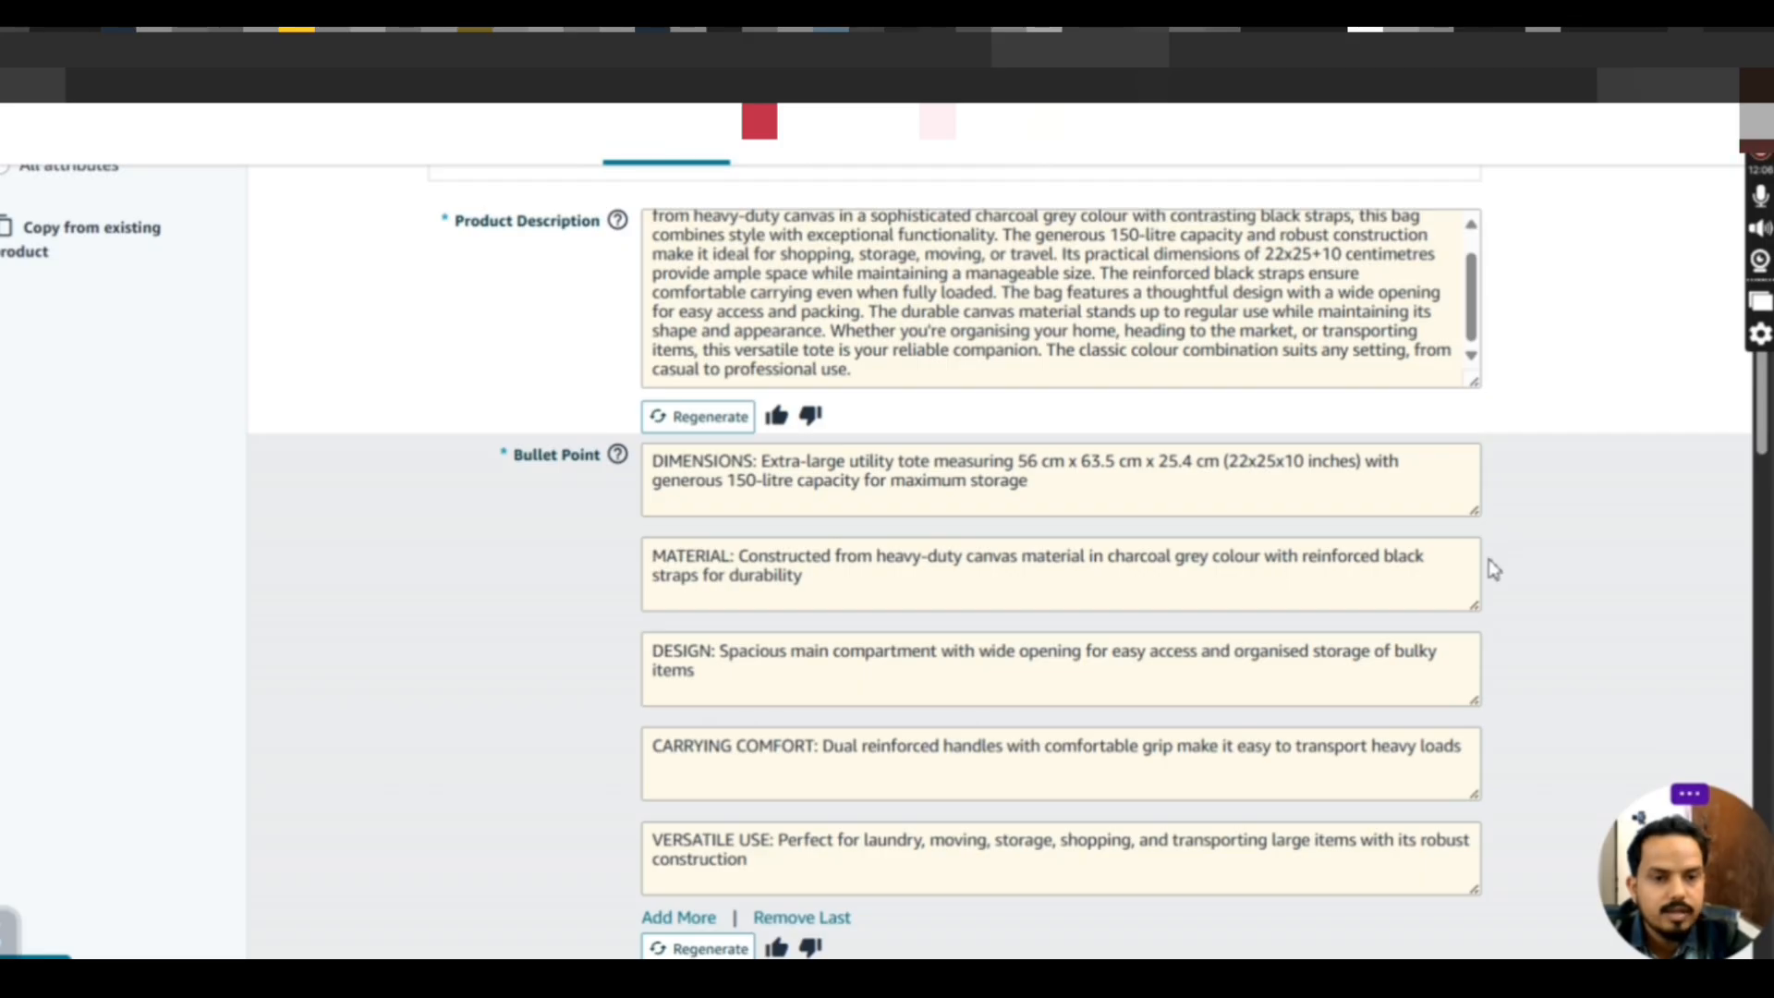
pyautogui.scroll(-2, 986, 669)
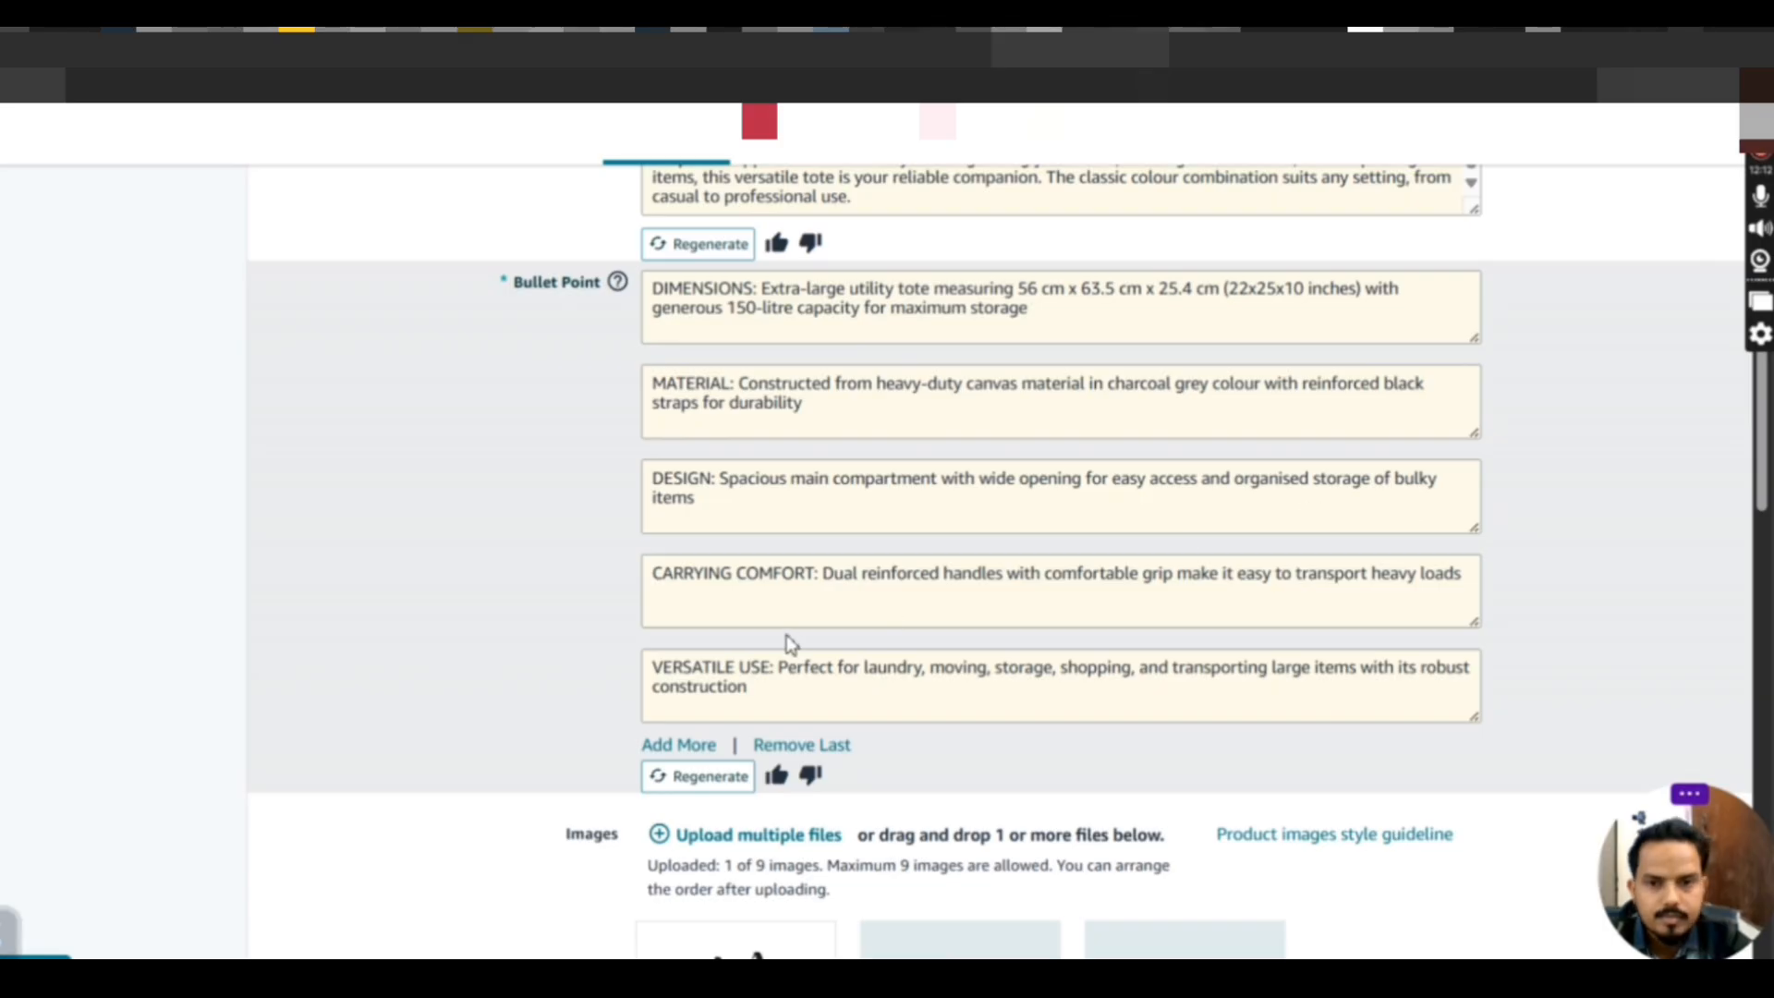
pyautogui.scroll(-1, 786, 642)
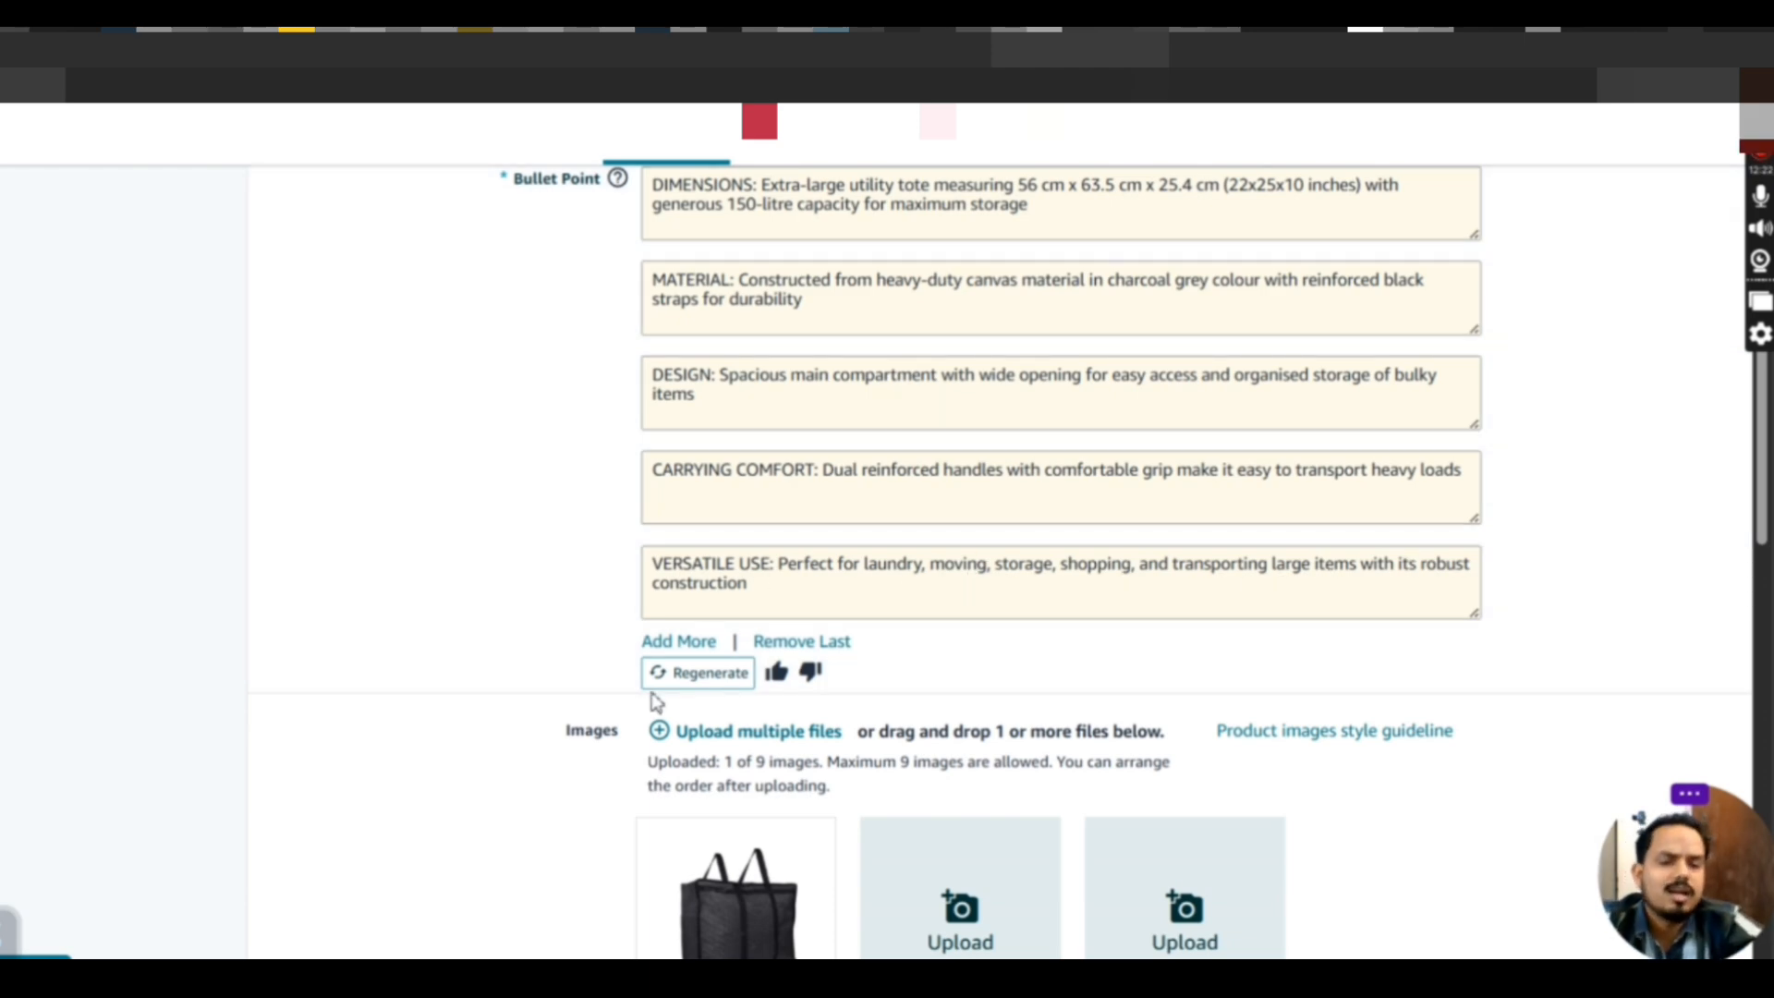
# Upload the zipper, handle and nylon material detail picture "WhatsApp Image 2025-01-22 at 9.42.25 PM" as the second product image
pyautogui.scroll(-3, 657, 702)
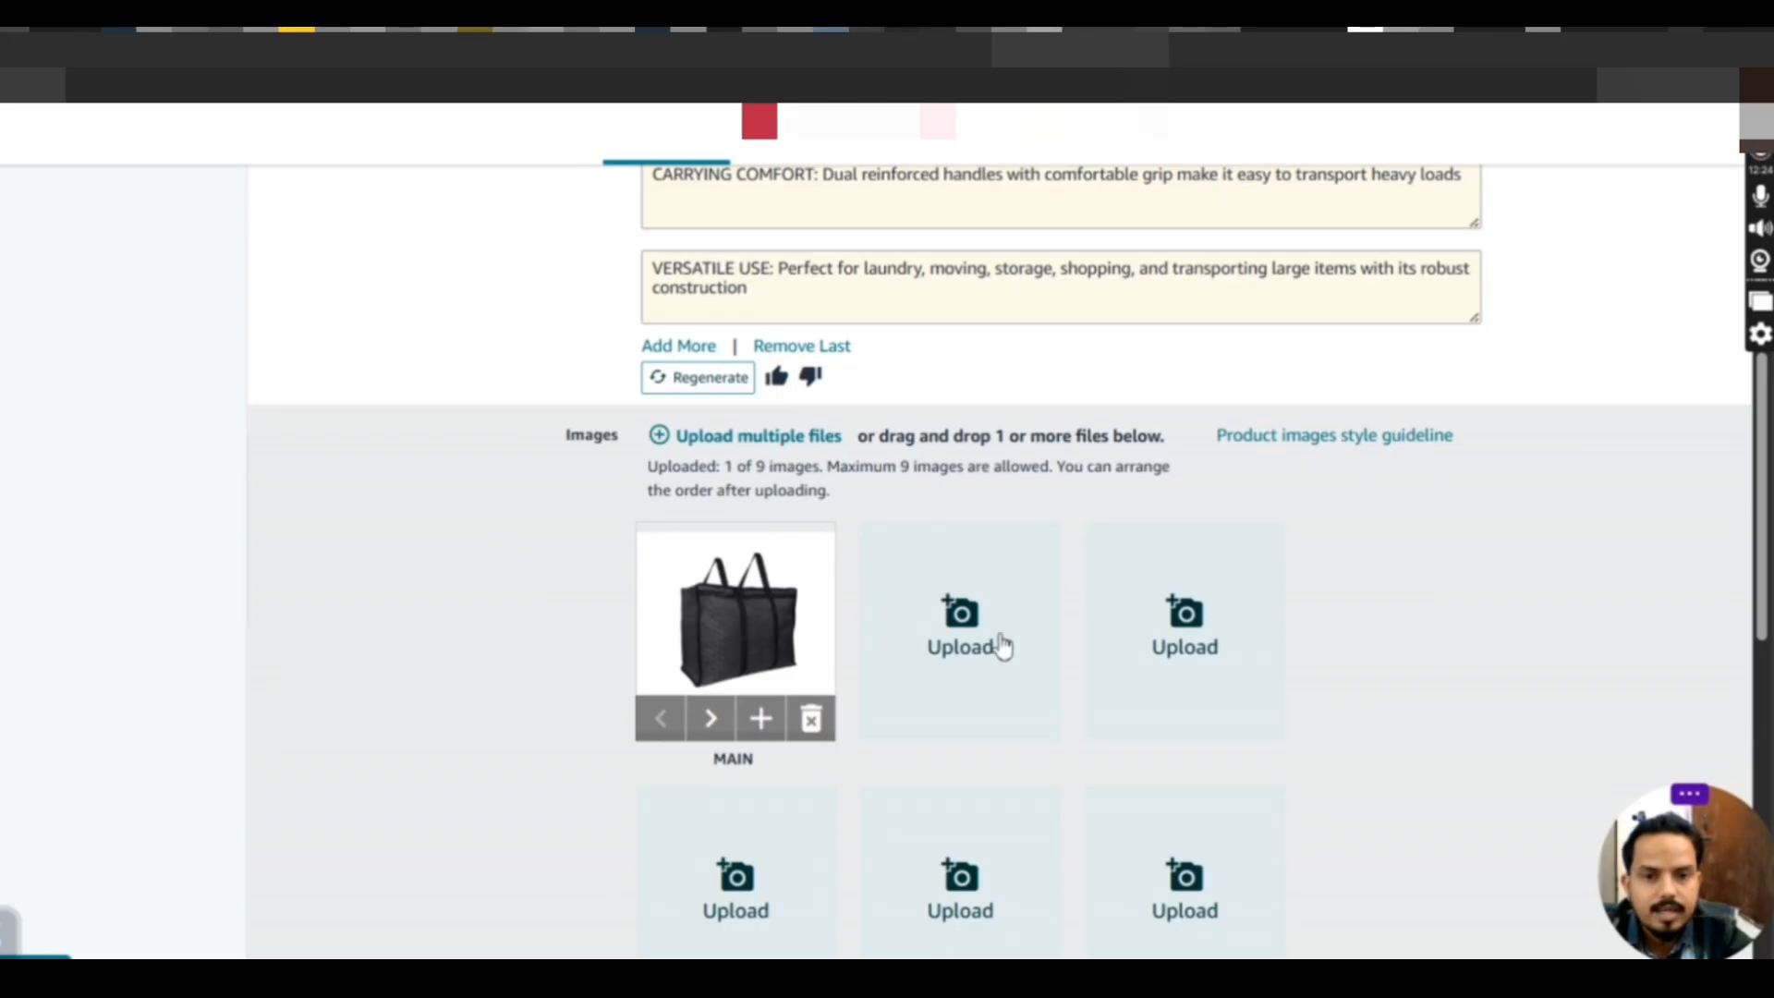
pyautogui.scroll(-2, 1014, 657)
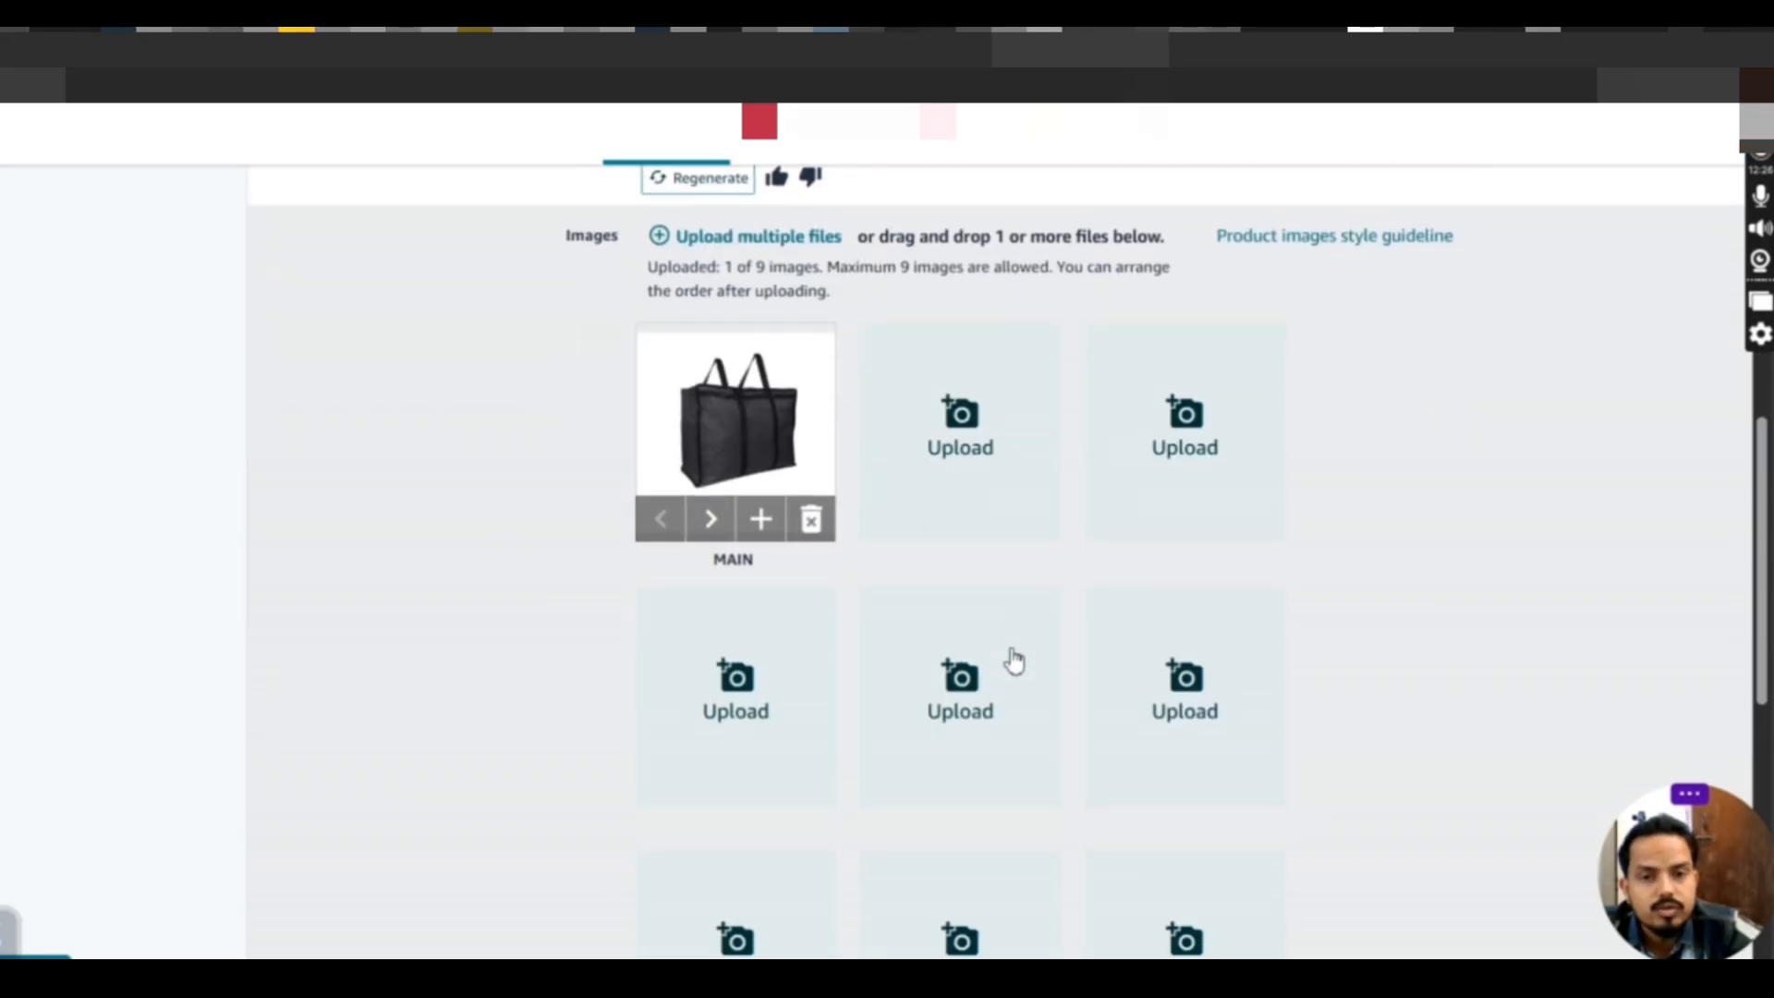
pyautogui.scroll(-1, 1007, 786)
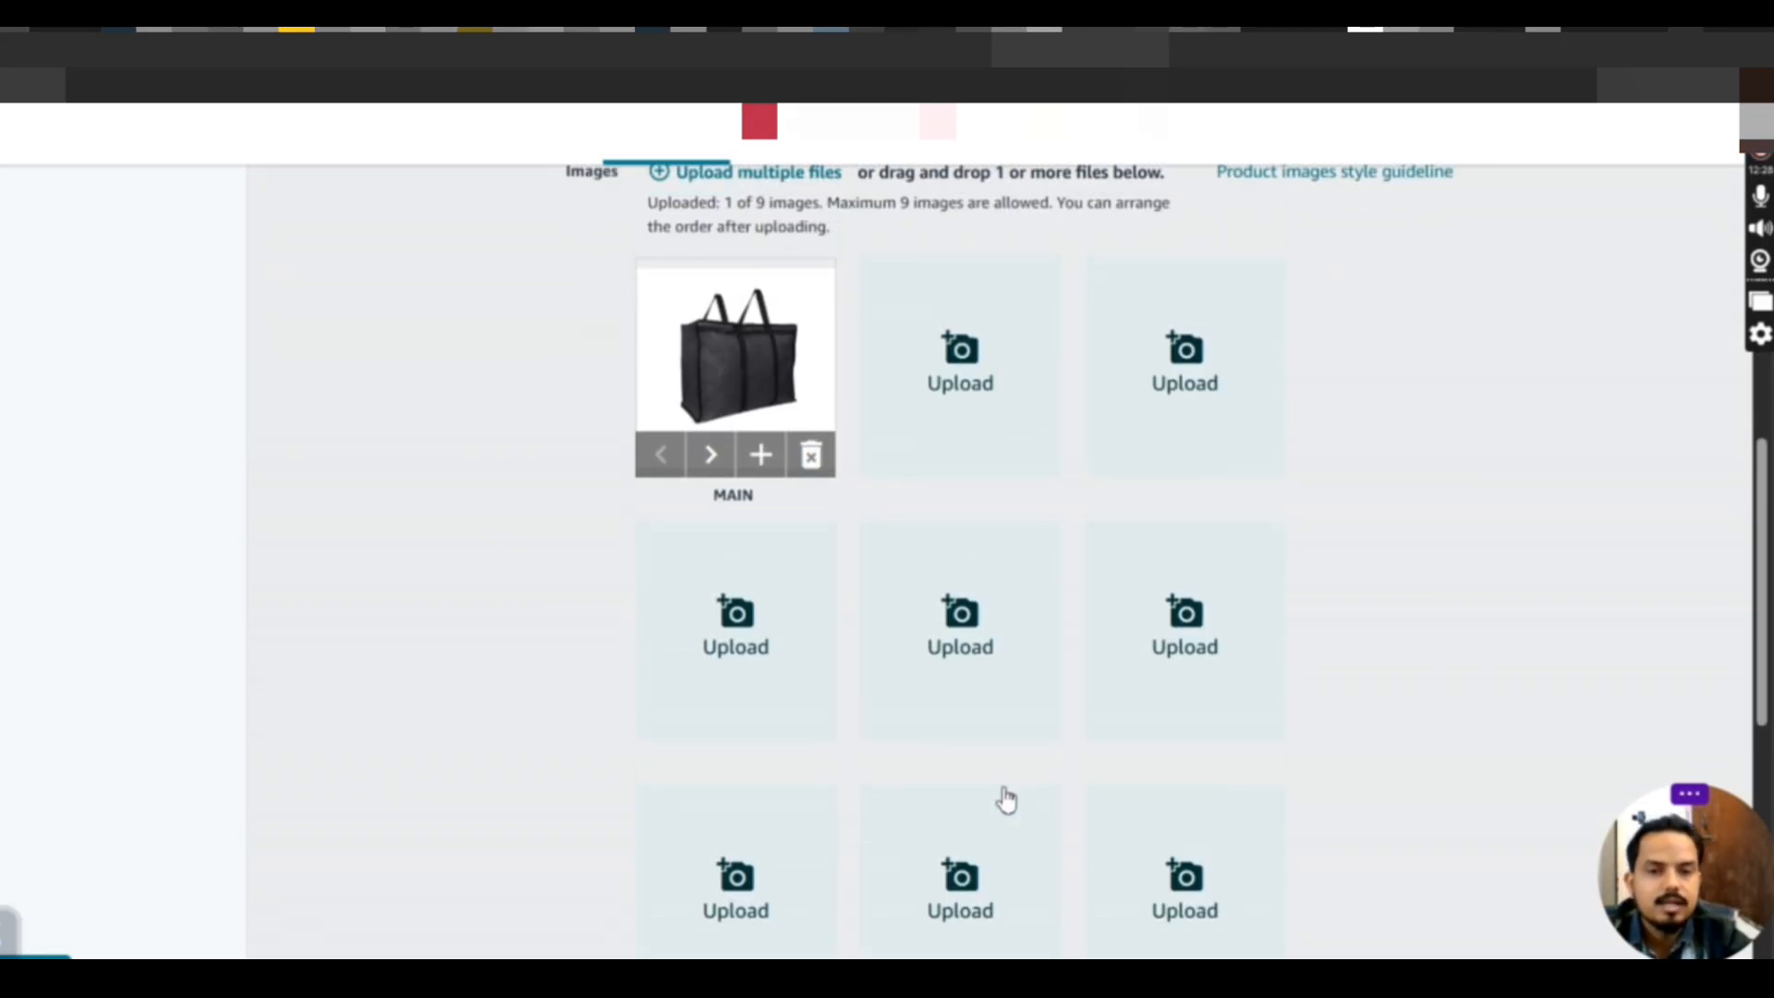
pyautogui.click(952, 349)
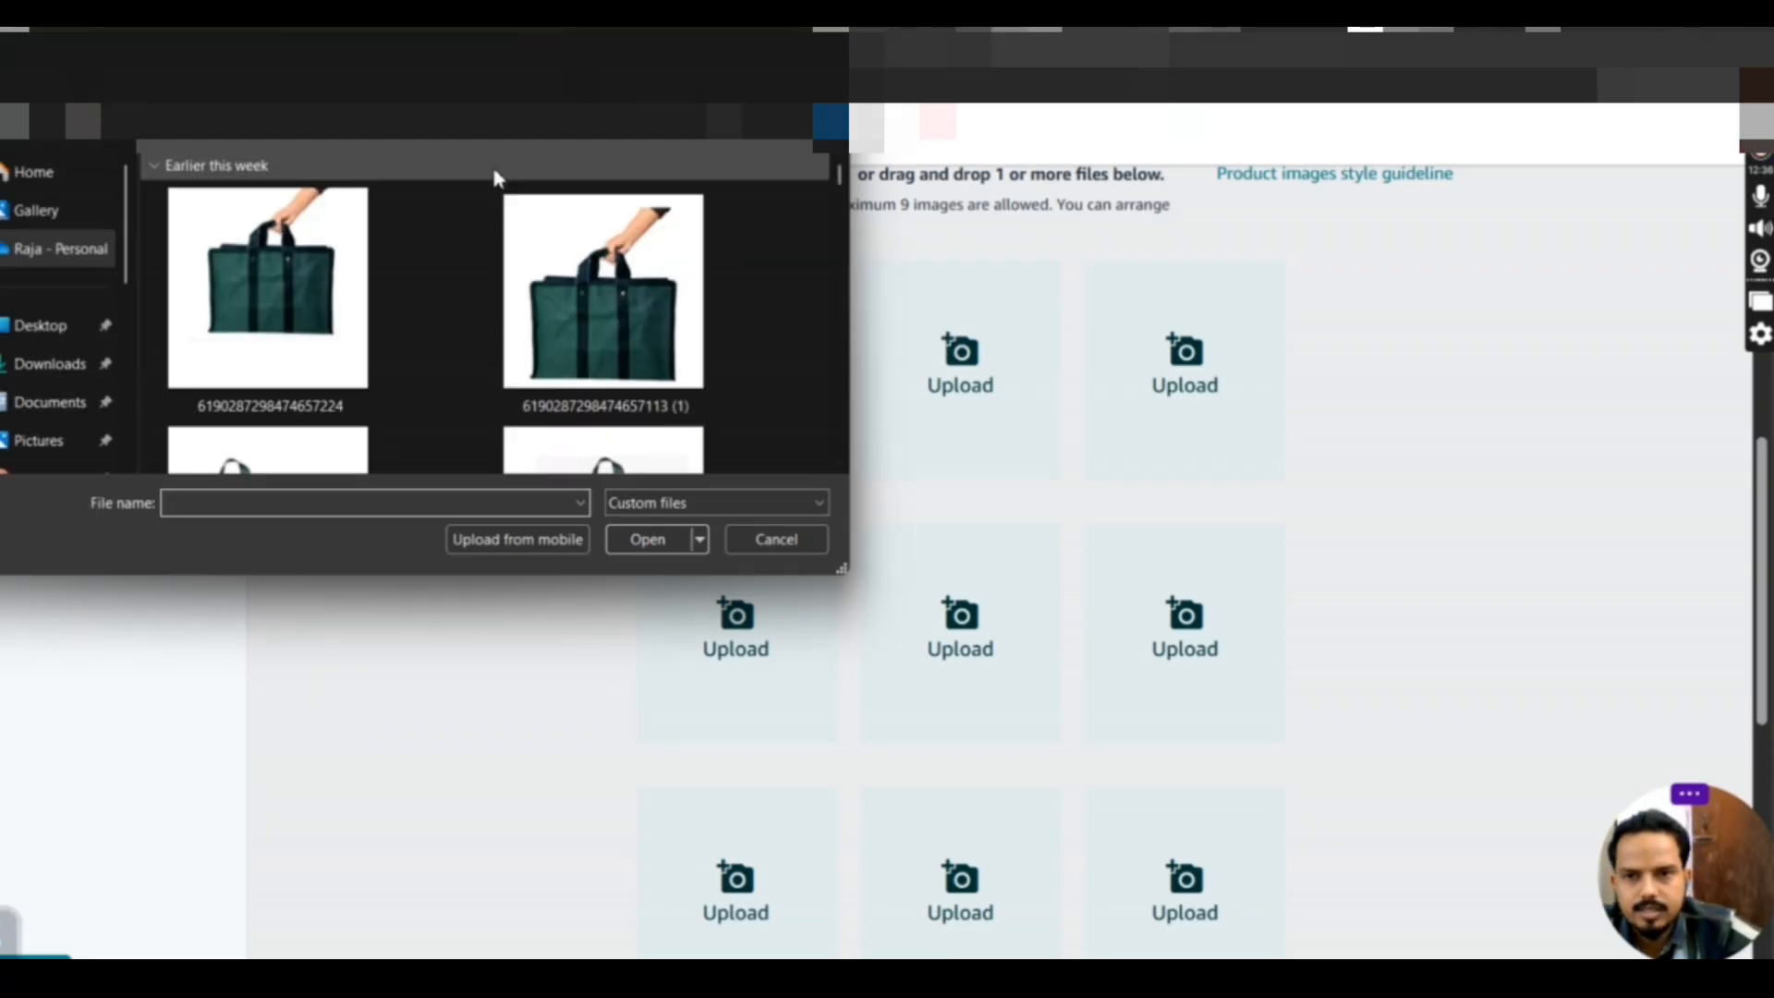
pyautogui.scroll(-15, 429, 307)
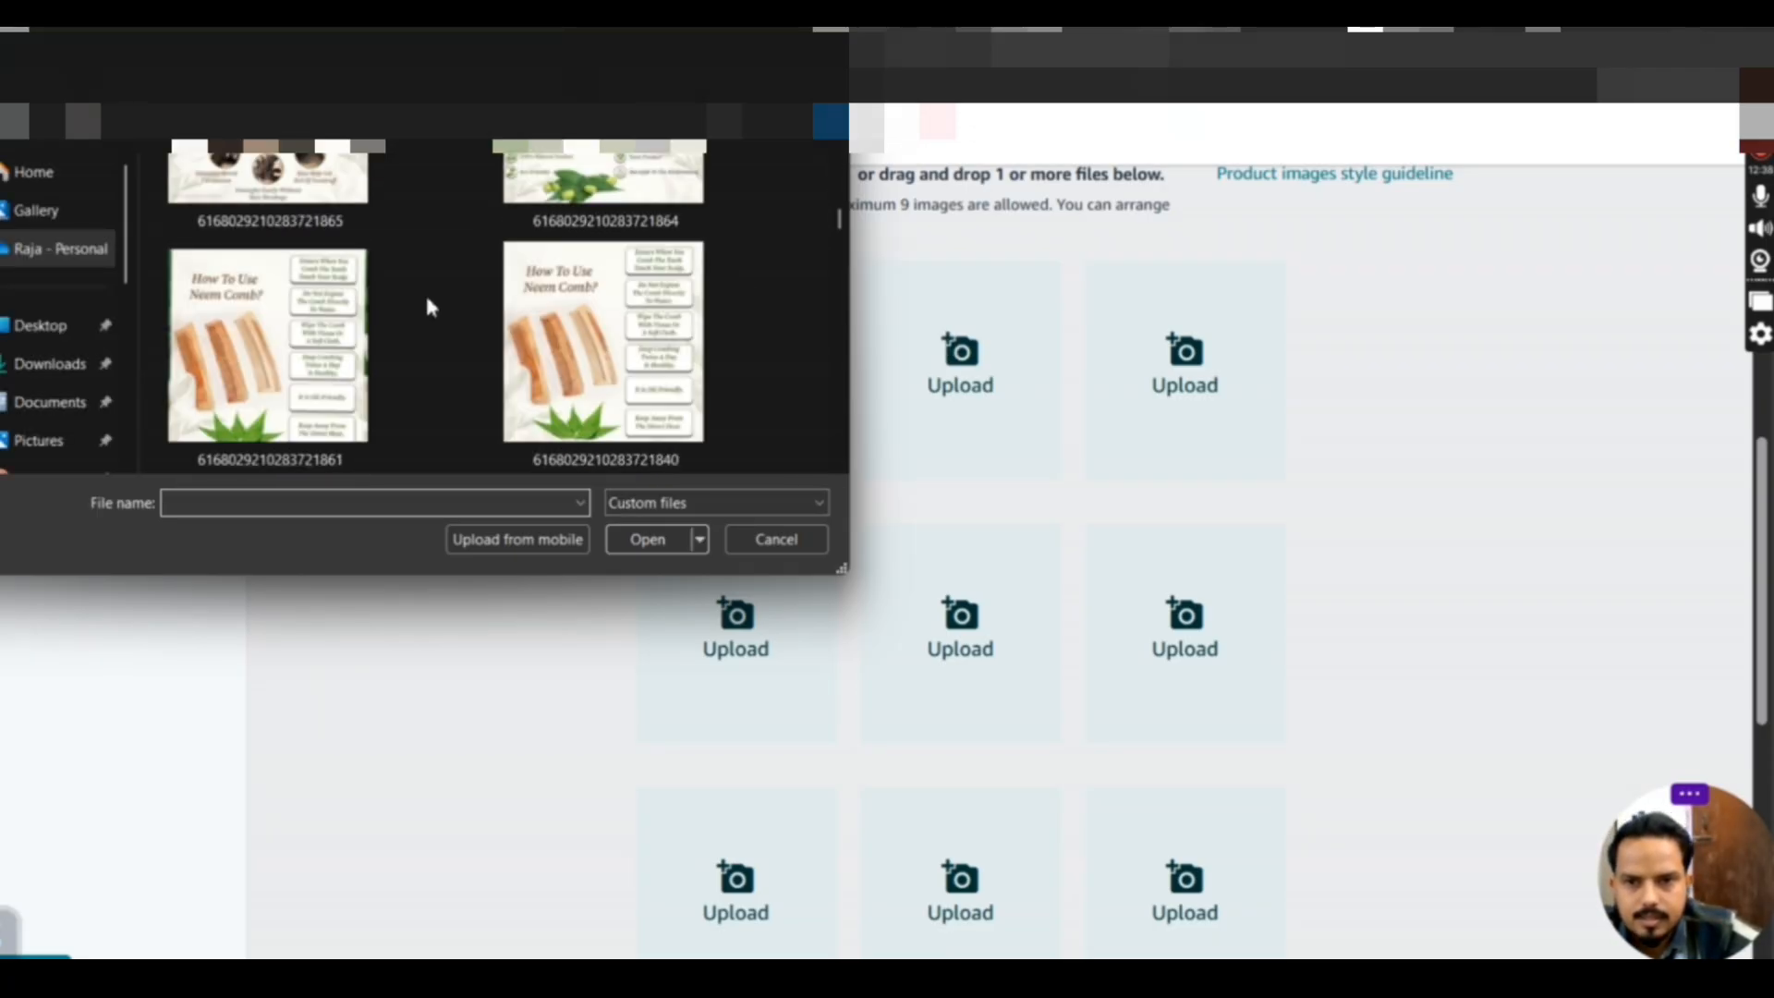
pyautogui.scroll(12, 429, 307)
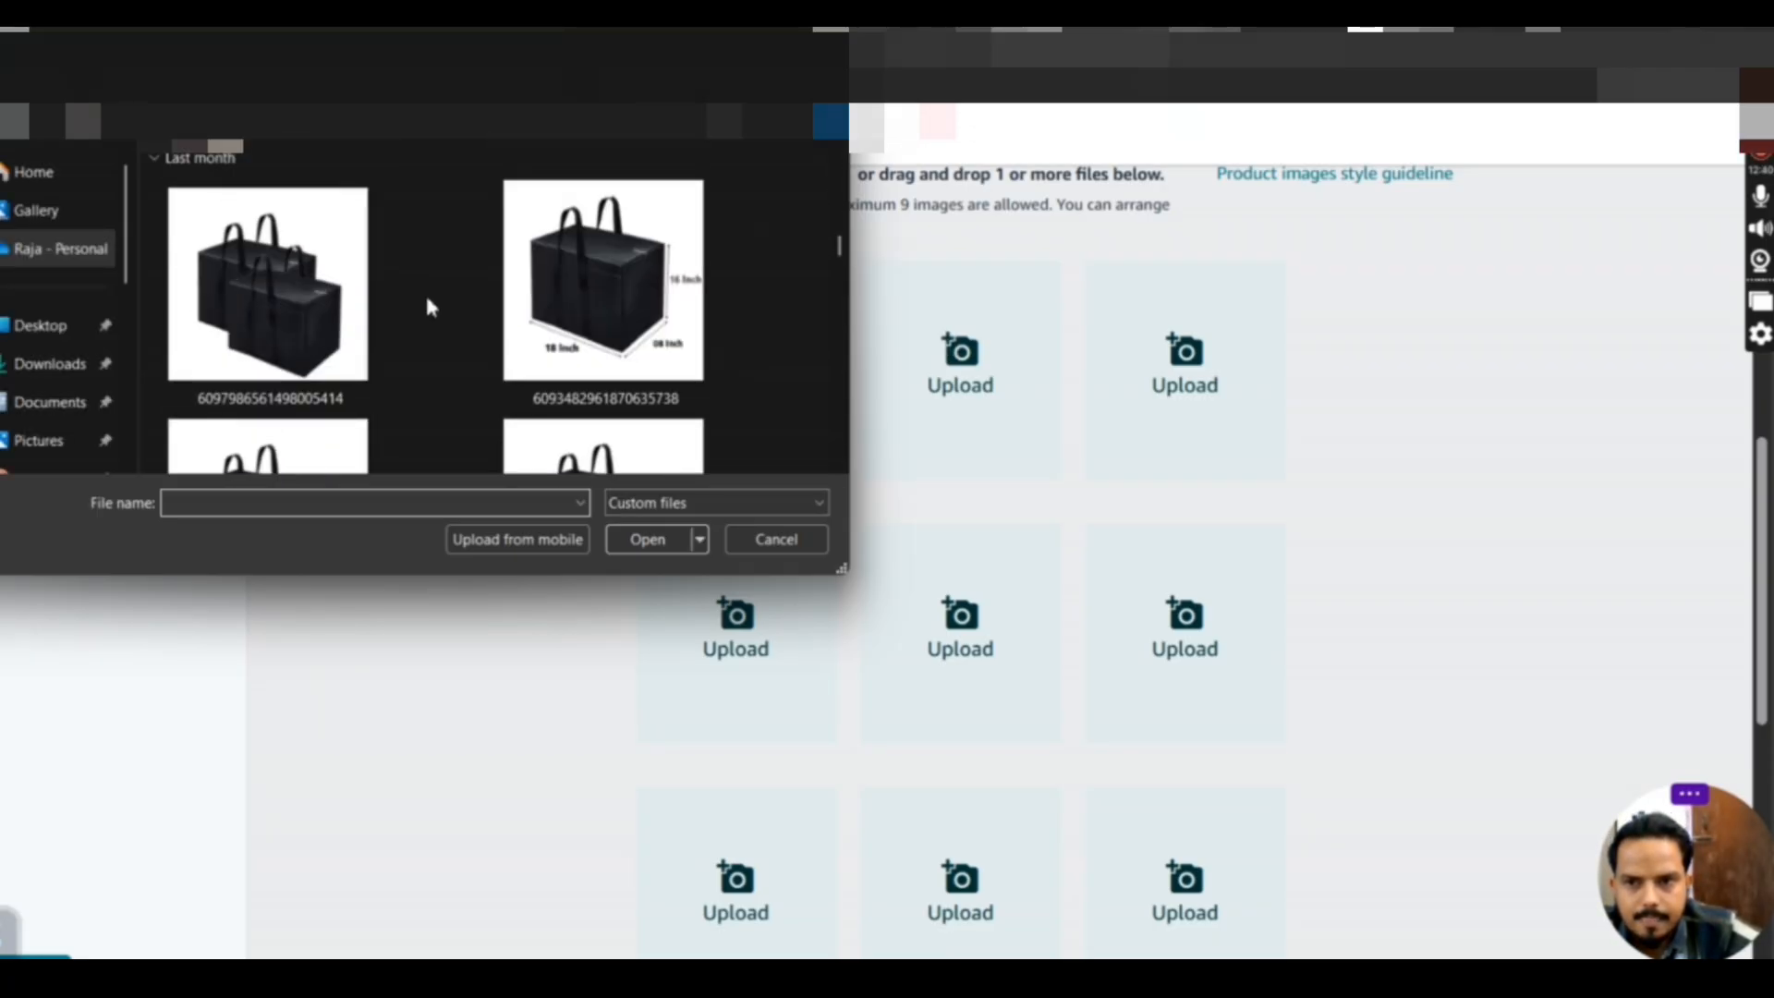
pyautogui.scroll(-6, 430, 307)
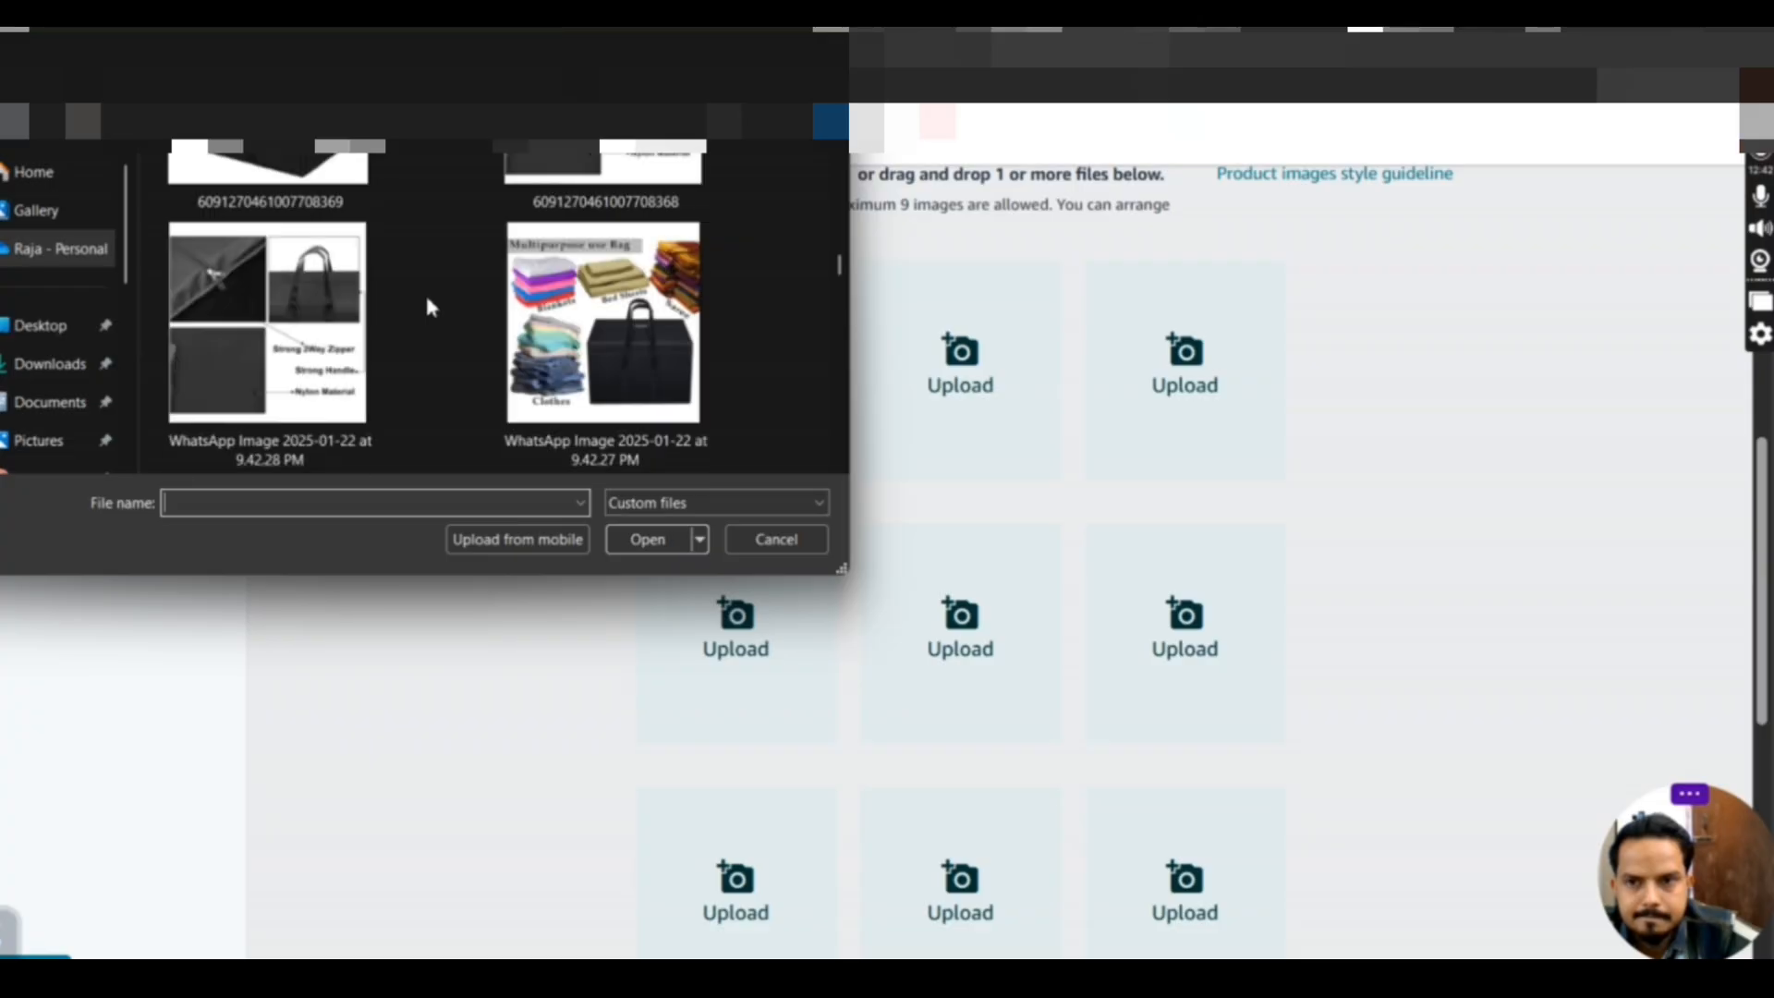
pyautogui.scroll(-3, 427, 307)
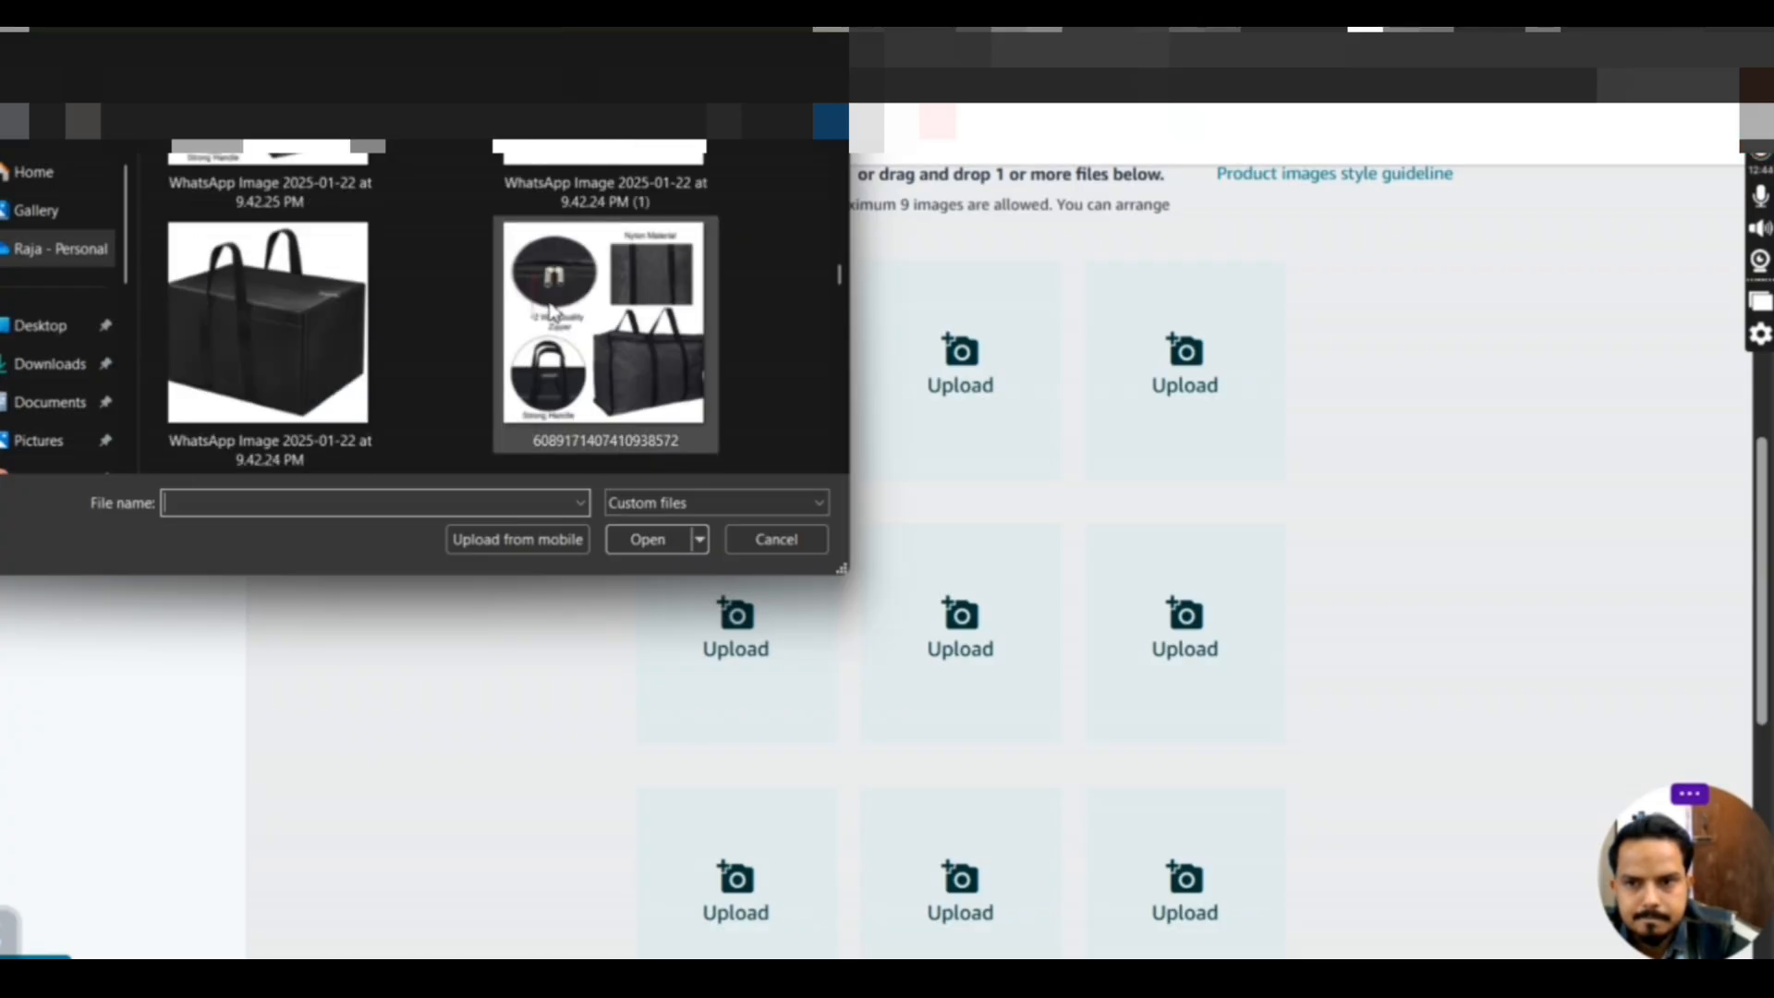
pyautogui.scroll(2, 435, 281)
pyautogui.scroll(-2, 438, 294)
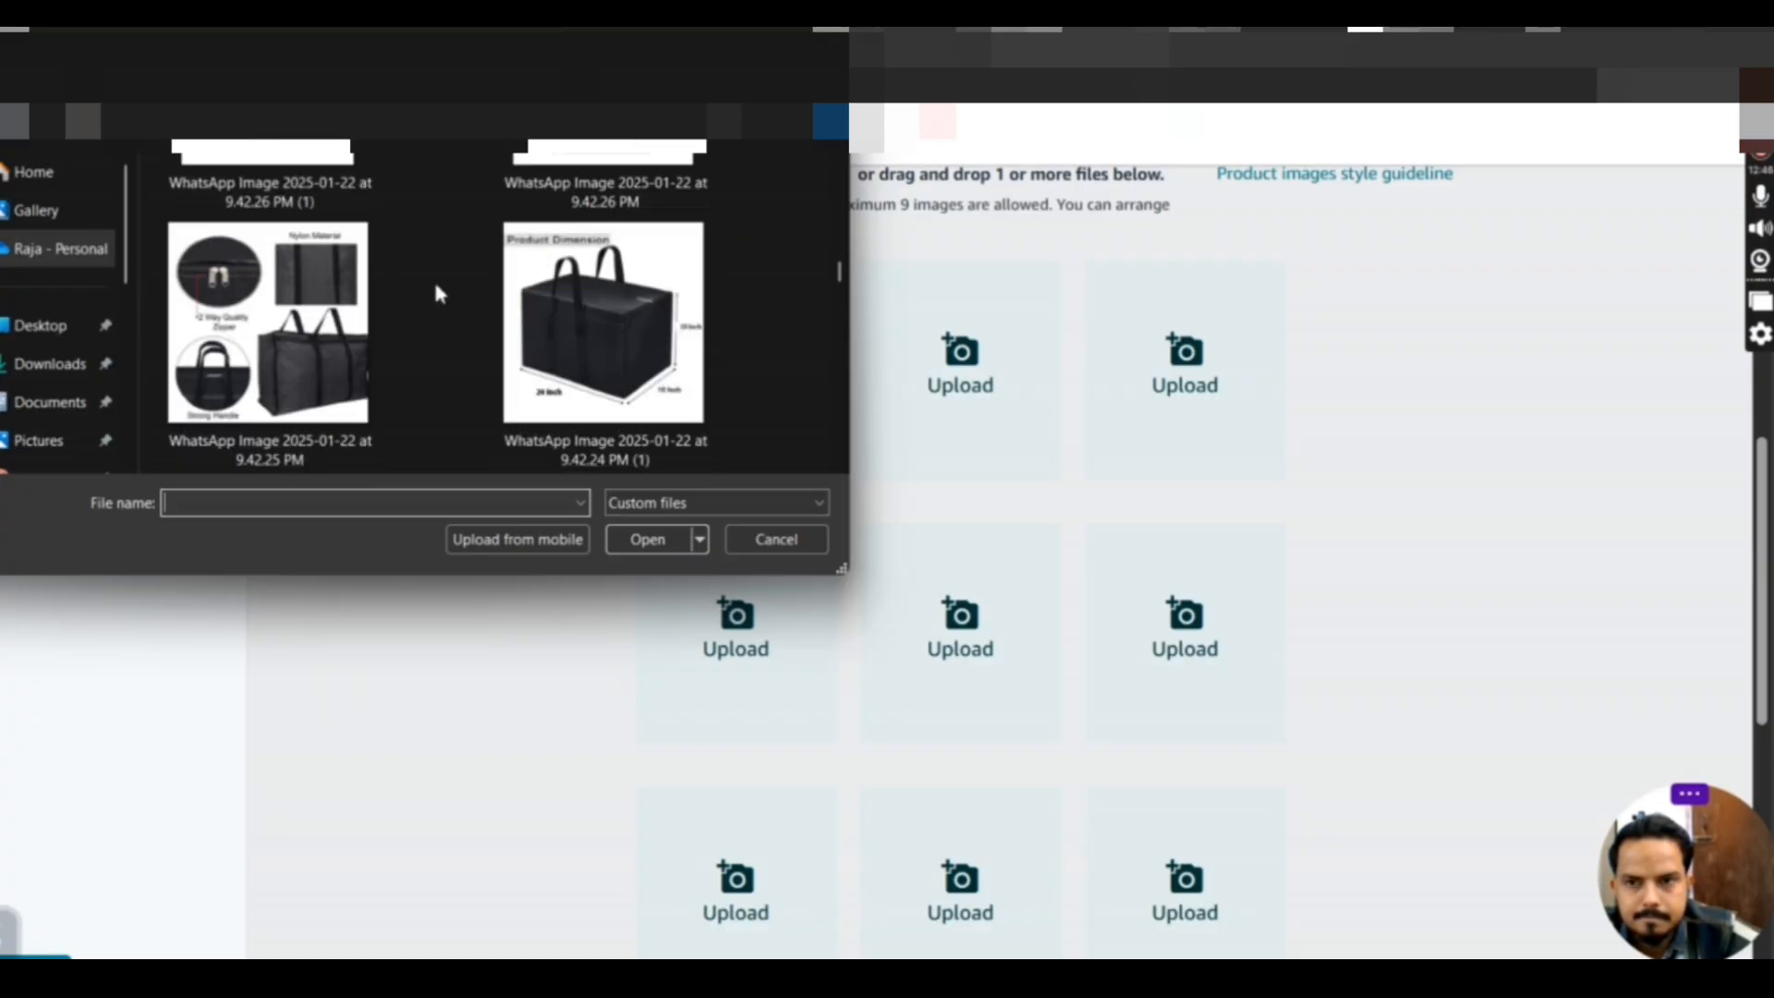
pyautogui.doubleClick(312, 295)
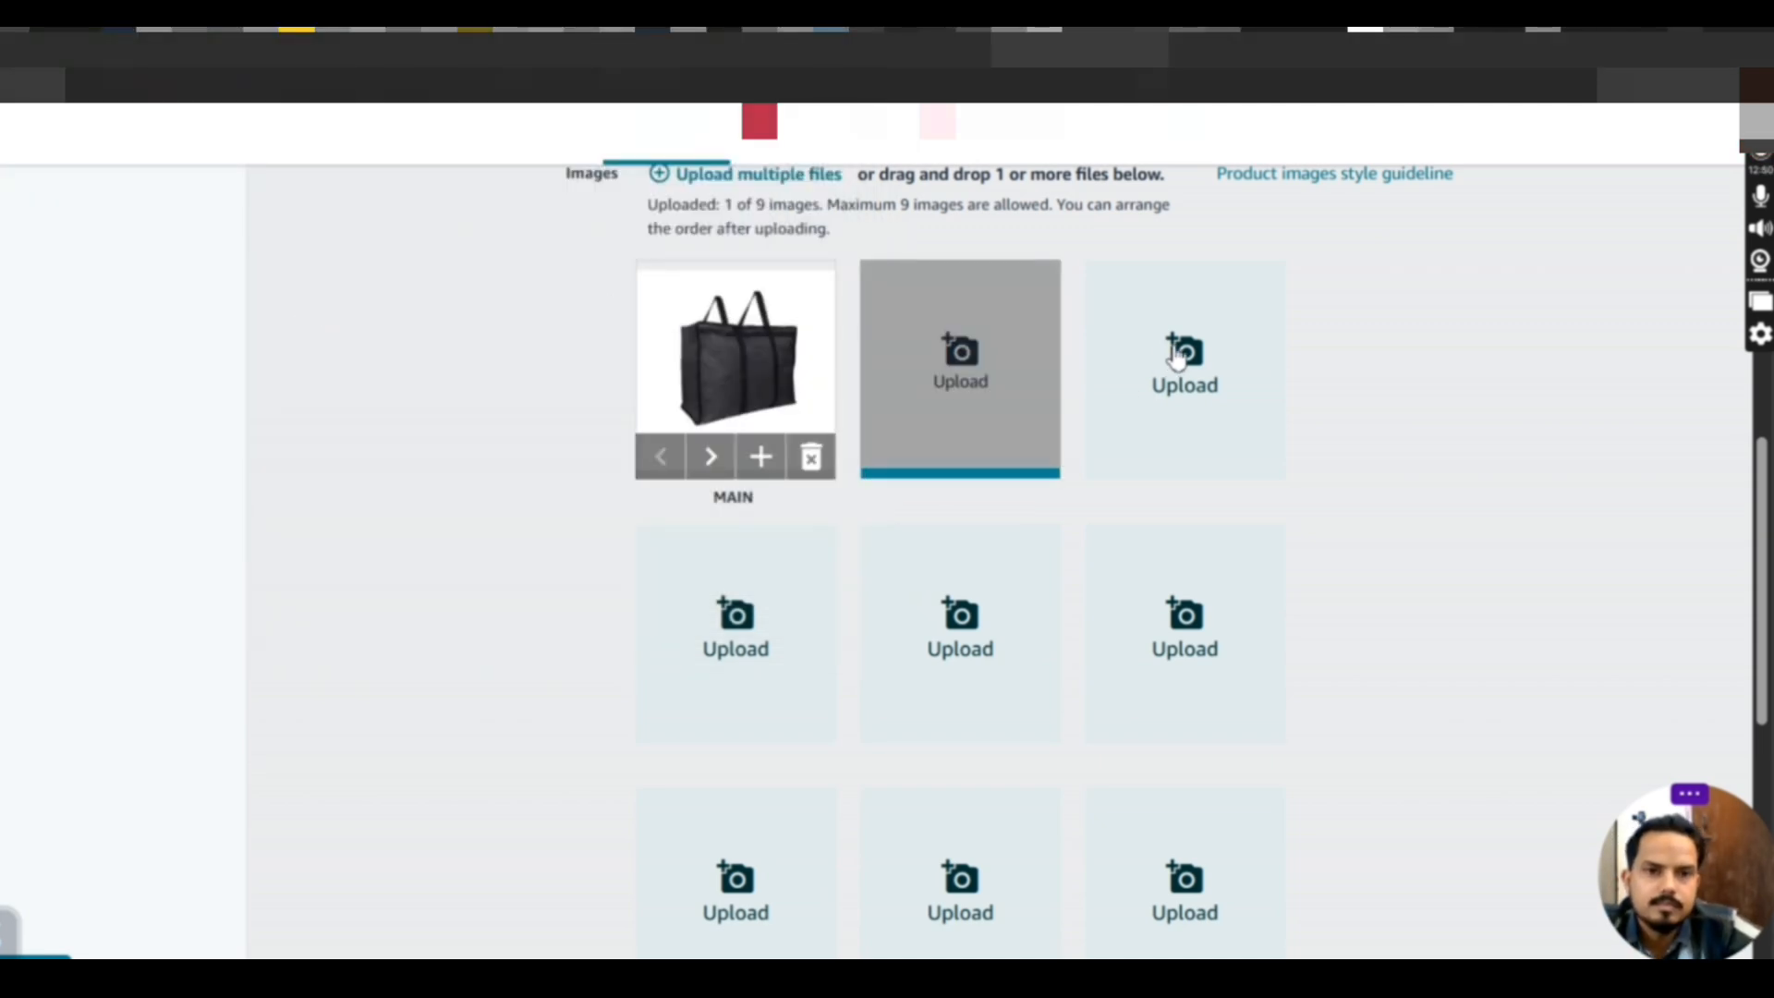
# Upload the picture of the bag surrounded by vegetables, soft toys and books as the third product image
pyautogui.click(1180, 355)
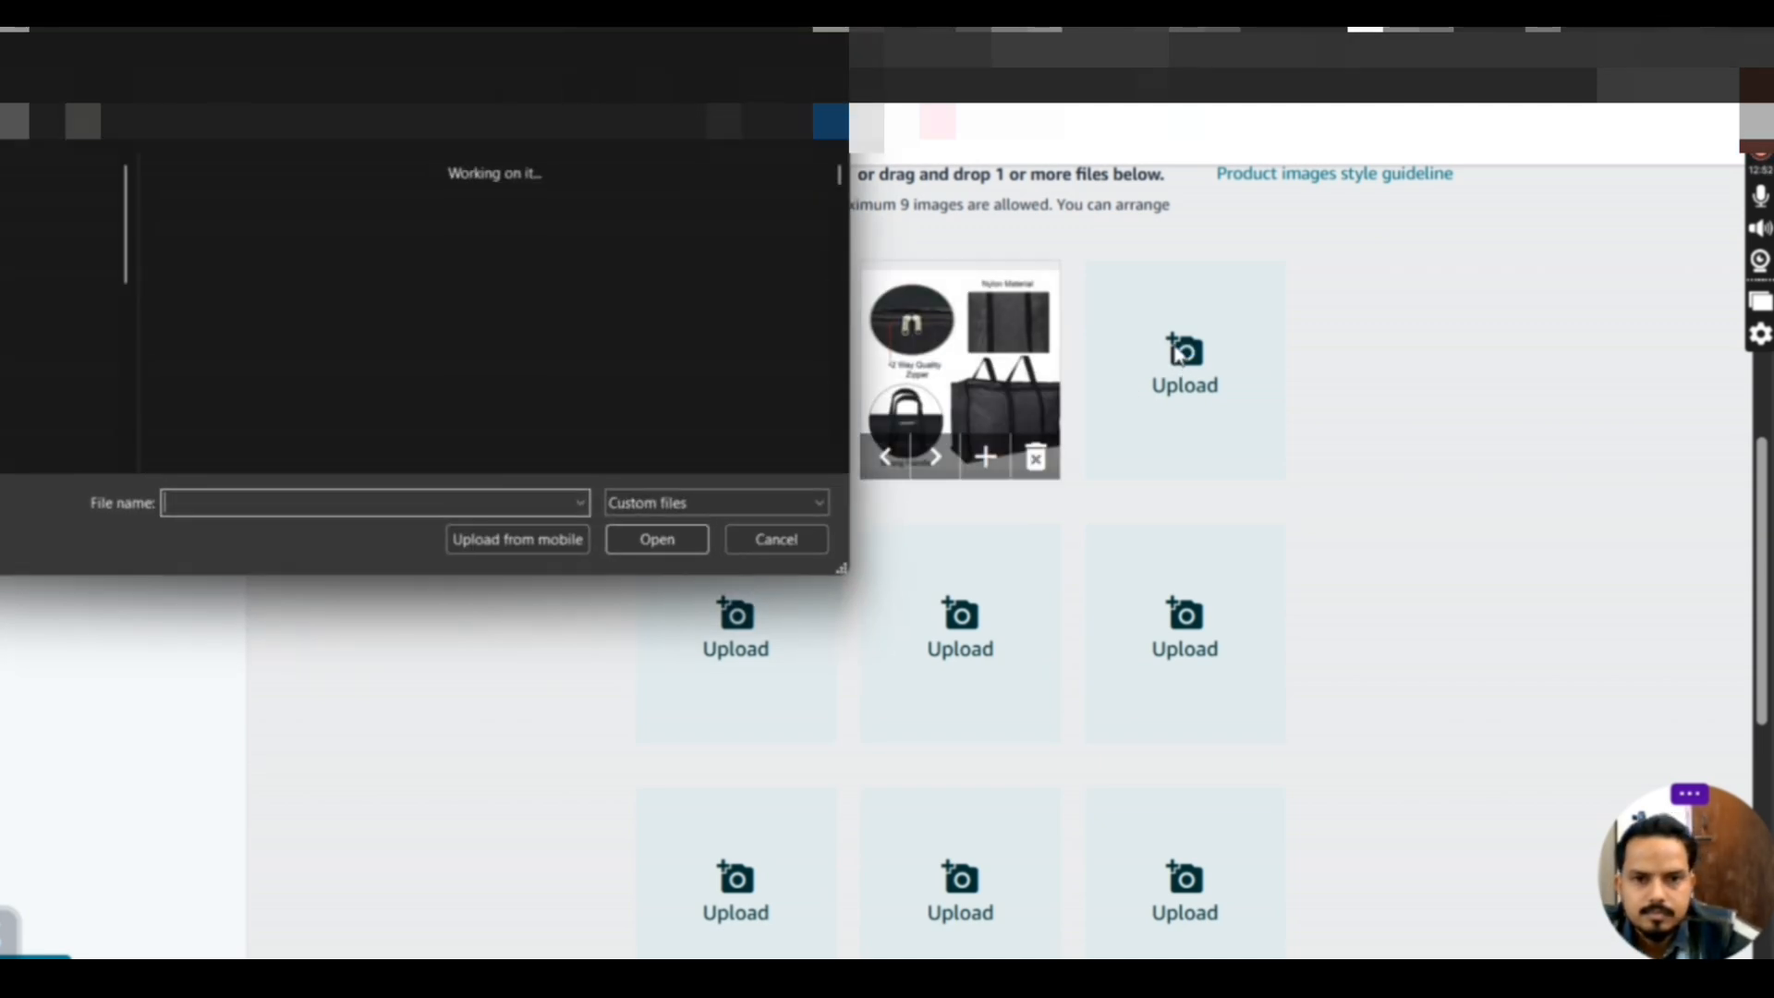
pyautogui.scroll(-2, 628, 353)
pyautogui.scroll(-10, 629, 358)
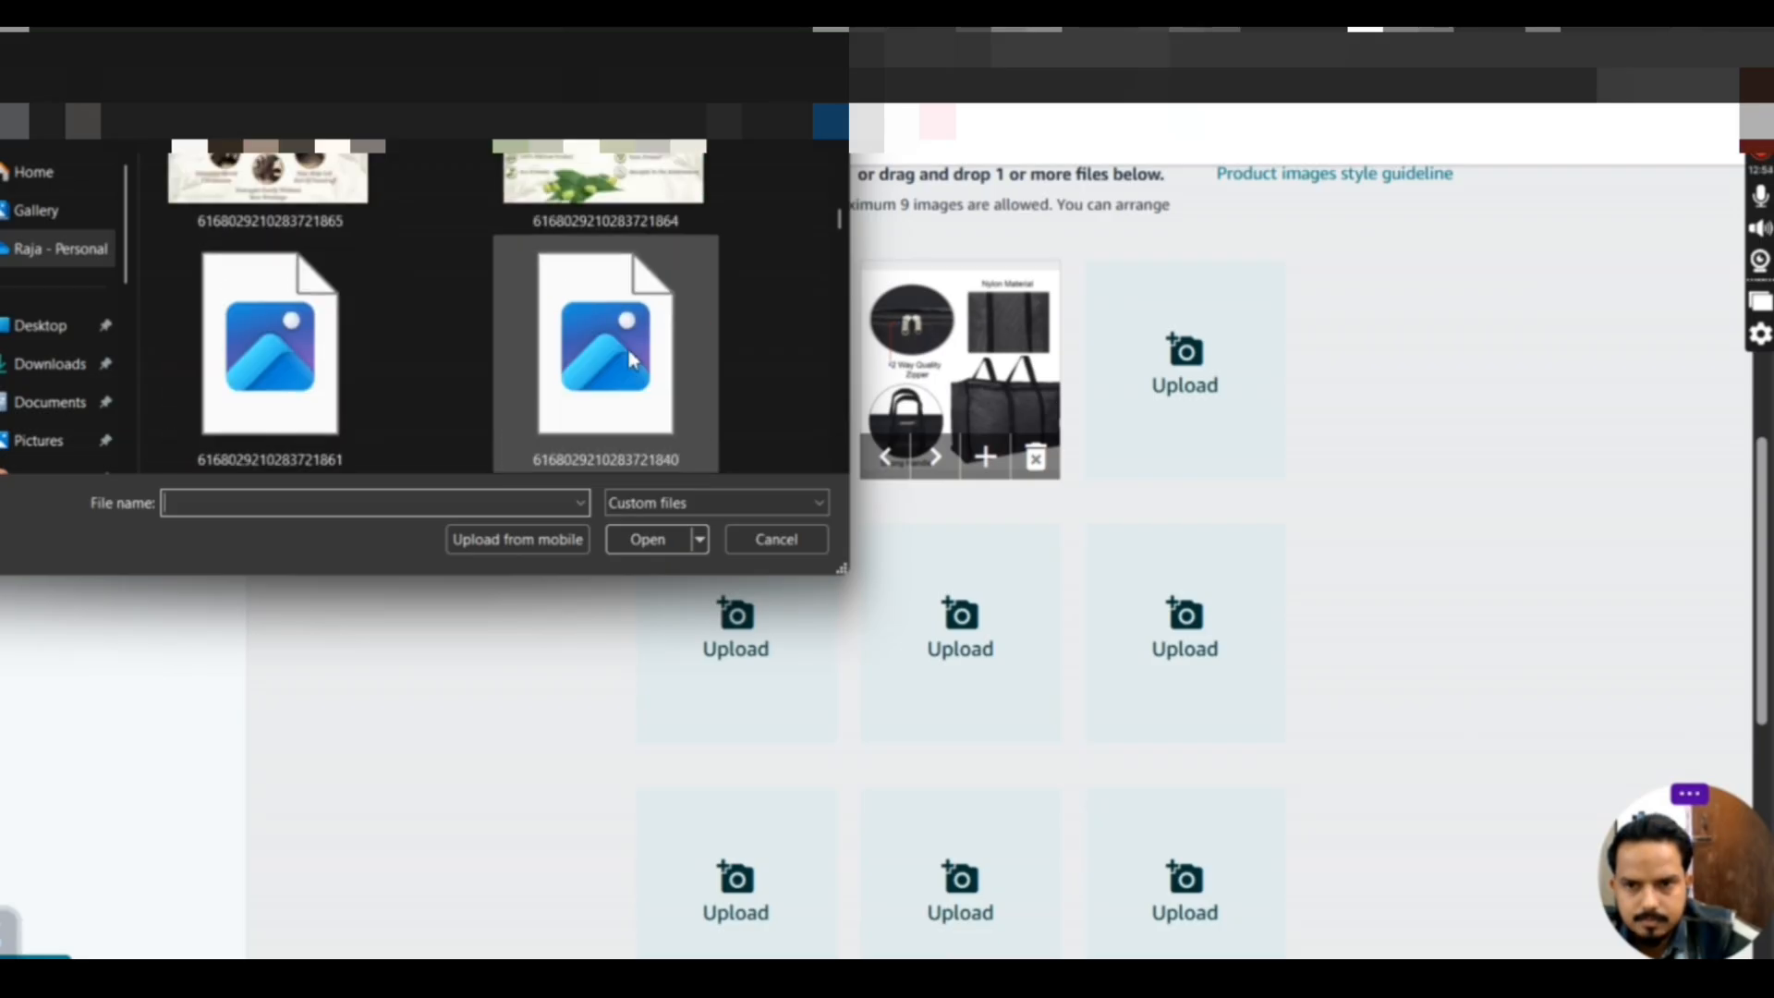
pyautogui.scroll(-2, 630, 359)
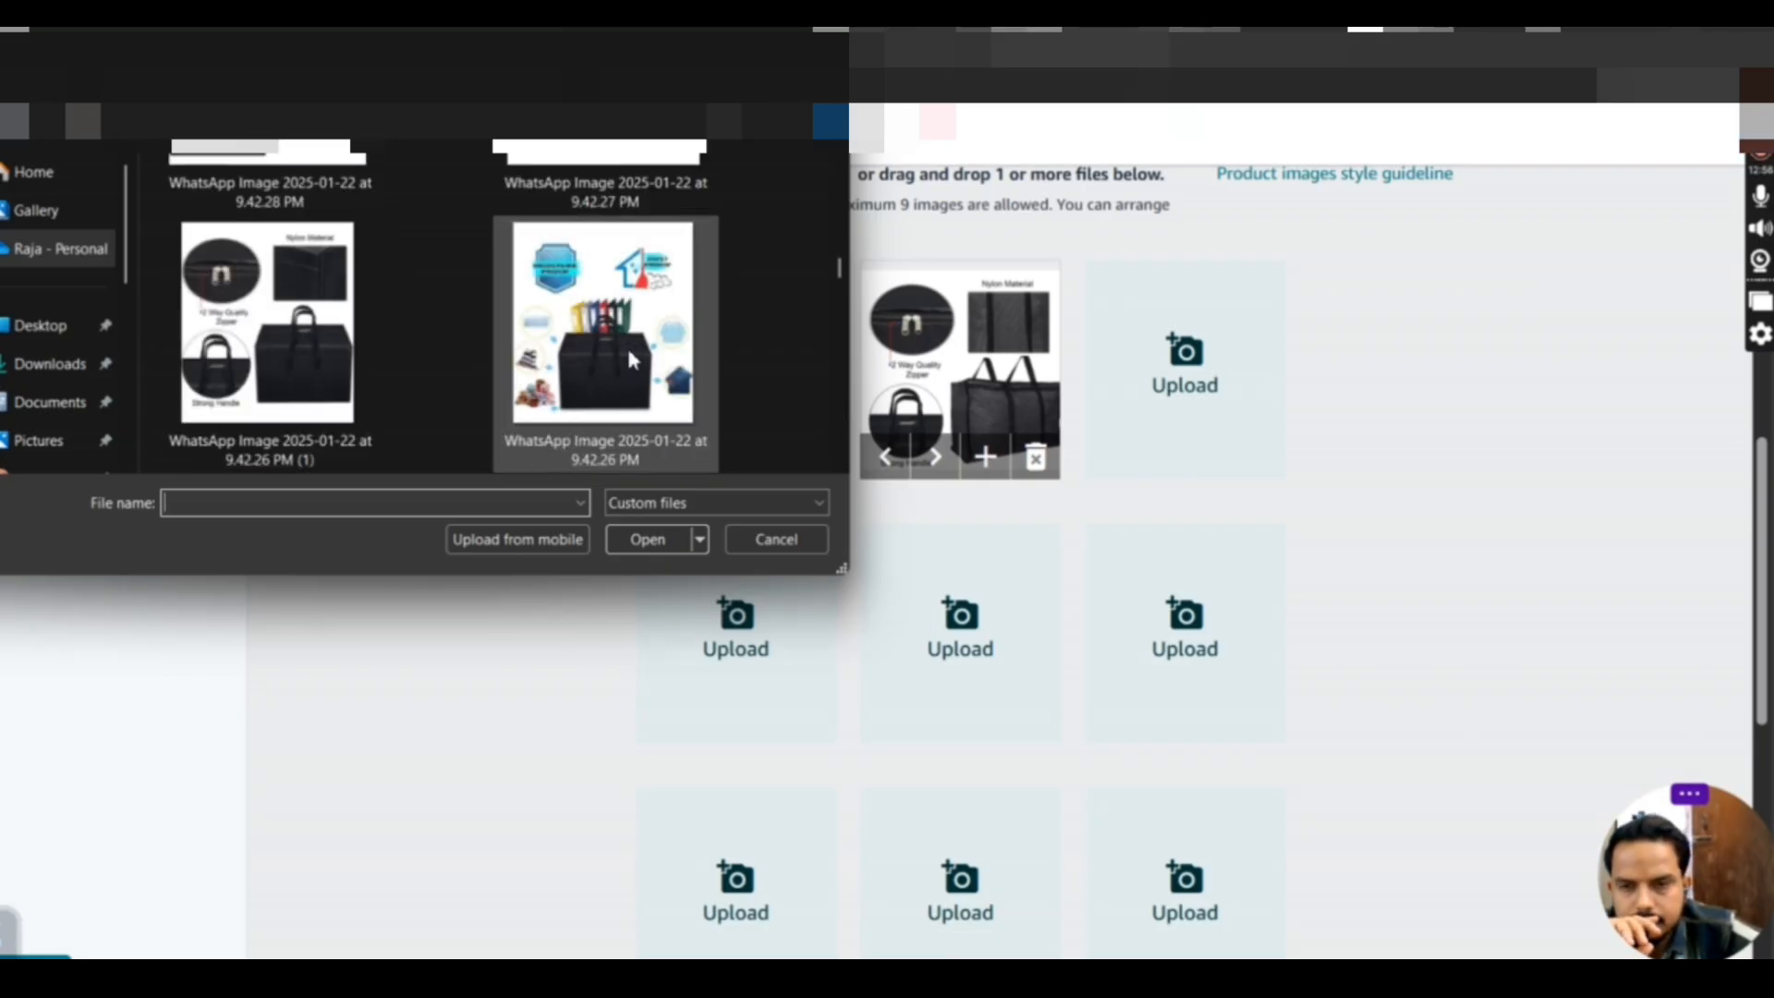
pyautogui.scroll(-1, 629, 358)
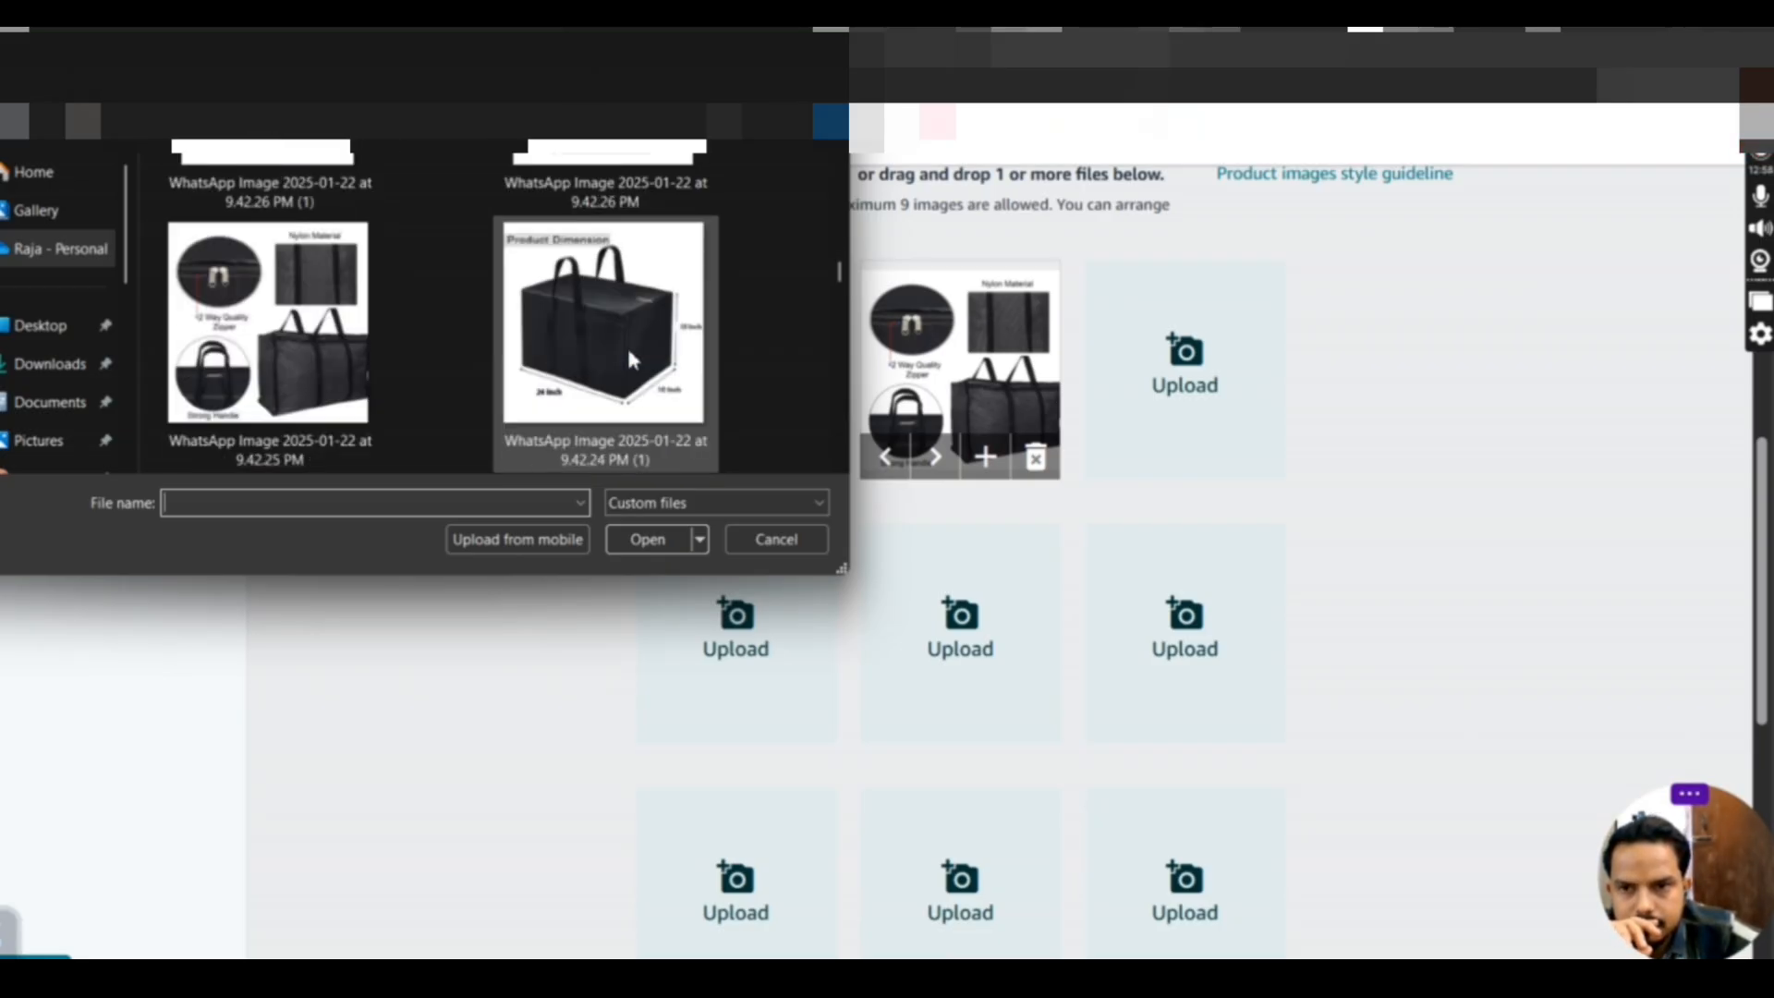
pyautogui.scroll(-2, 628, 359)
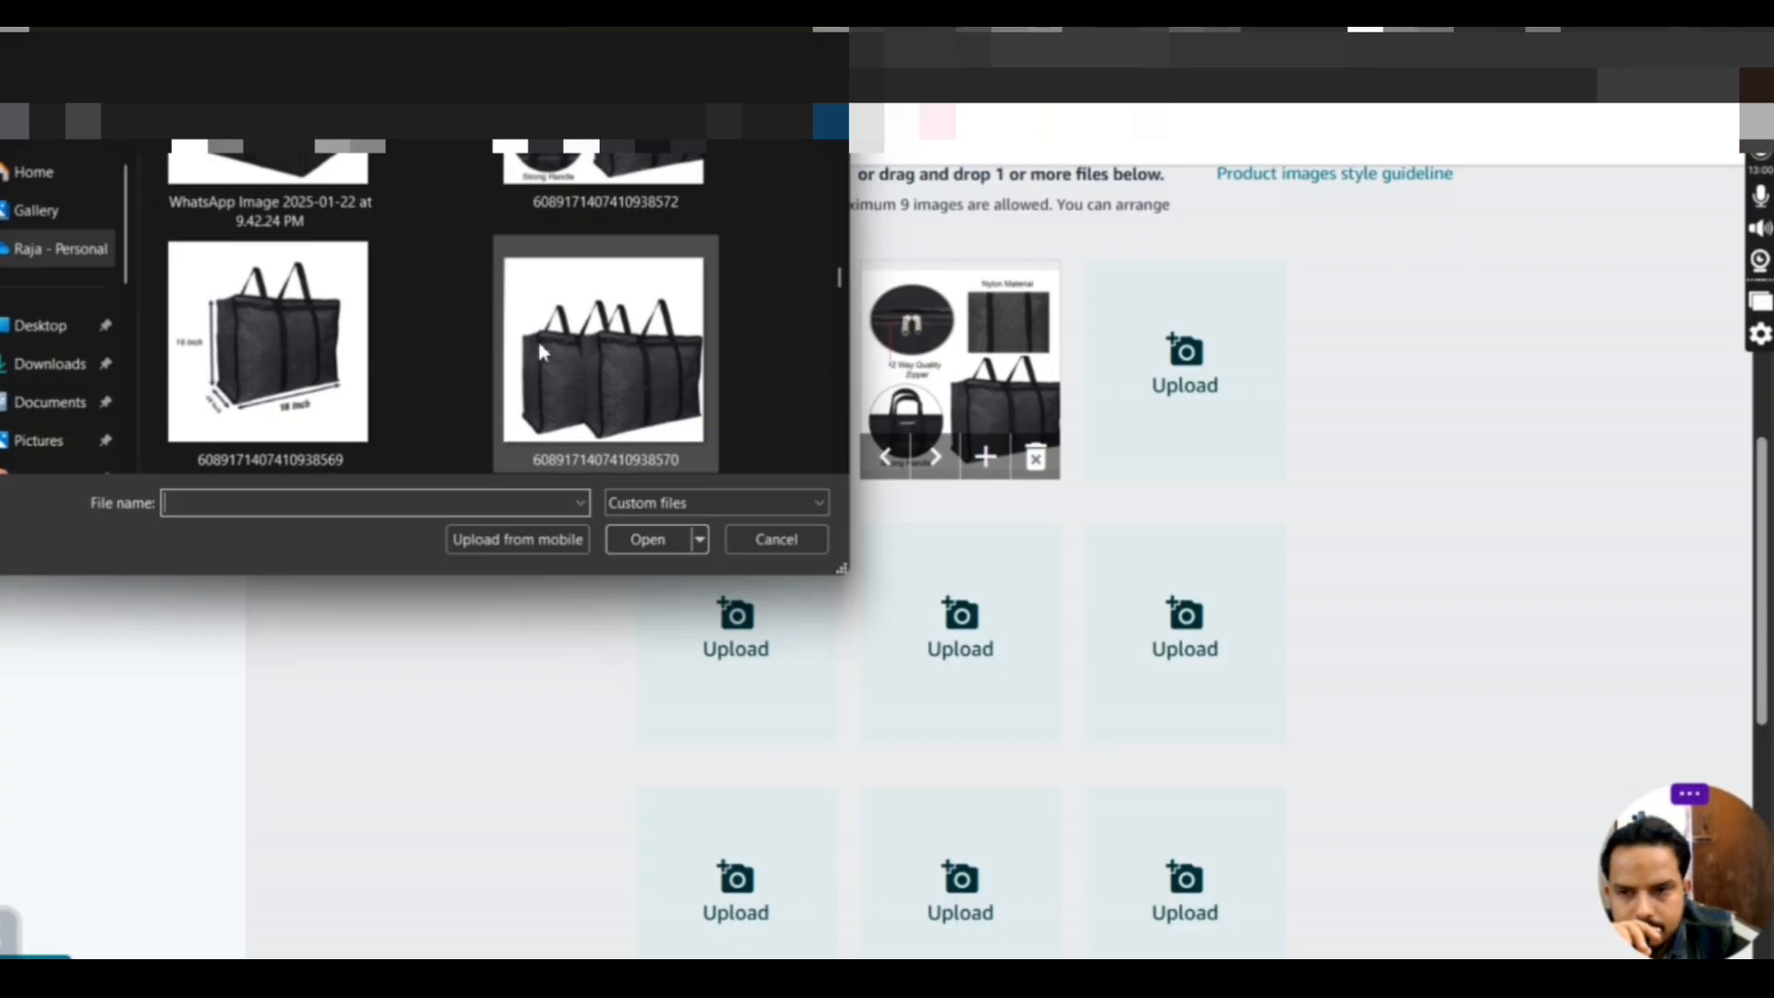
pyautogui.scroll(-1, 566, 393)
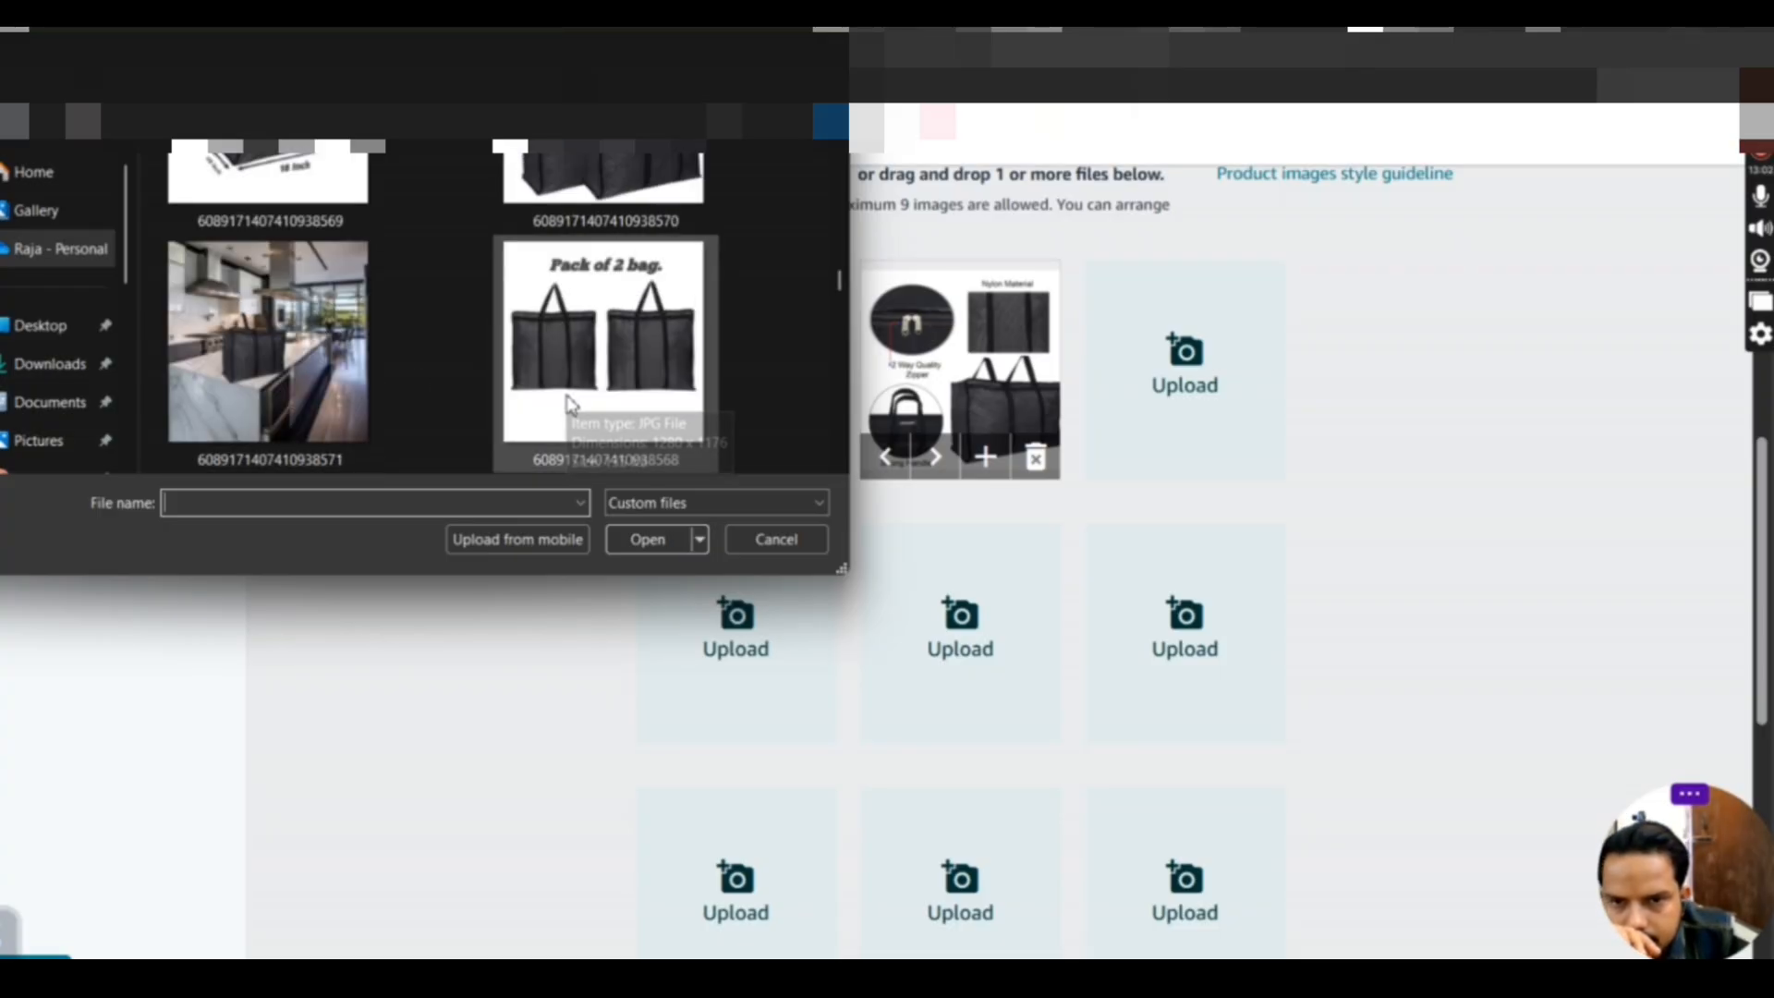
pyautogui.scroll(-1, 566, 404)
pyautogui.scroll(-1, 566, 404)
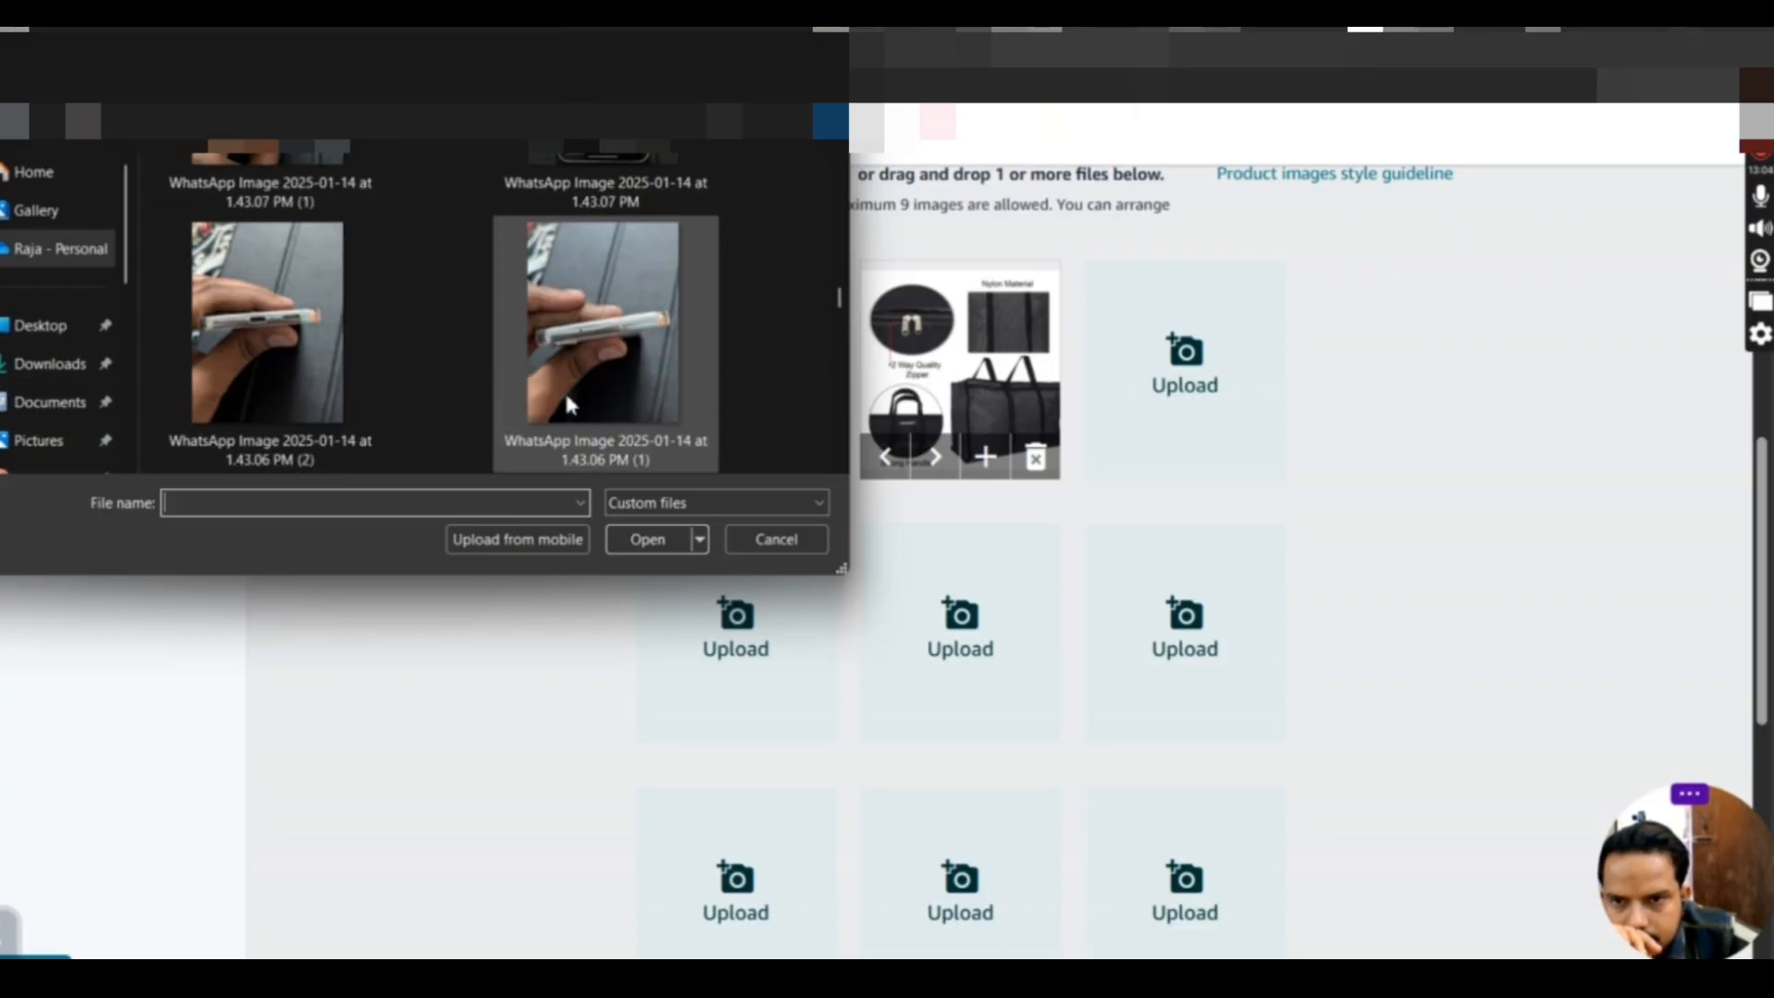
pyautogui.scroll(-1, 566, 404)
pyautogui.scroll(2, 567, 404)
pyautogui.scroll(3, 566, 404)
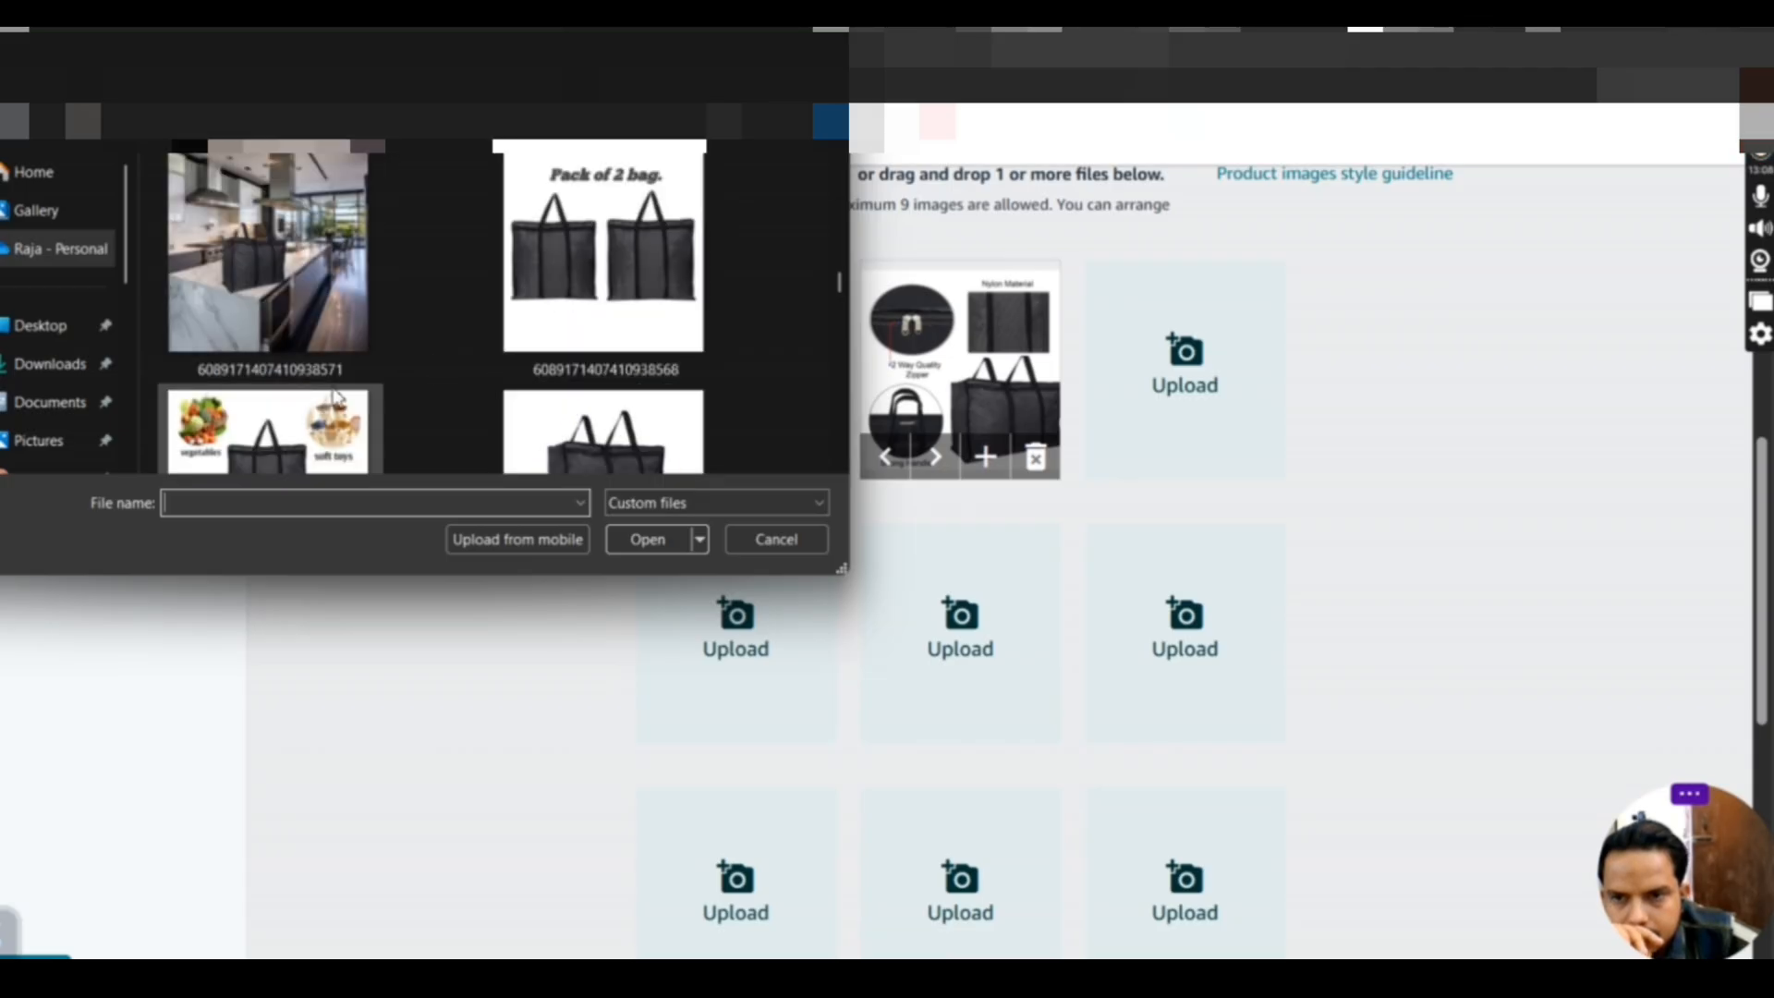
pyautogui.doubleClick(567, 404)
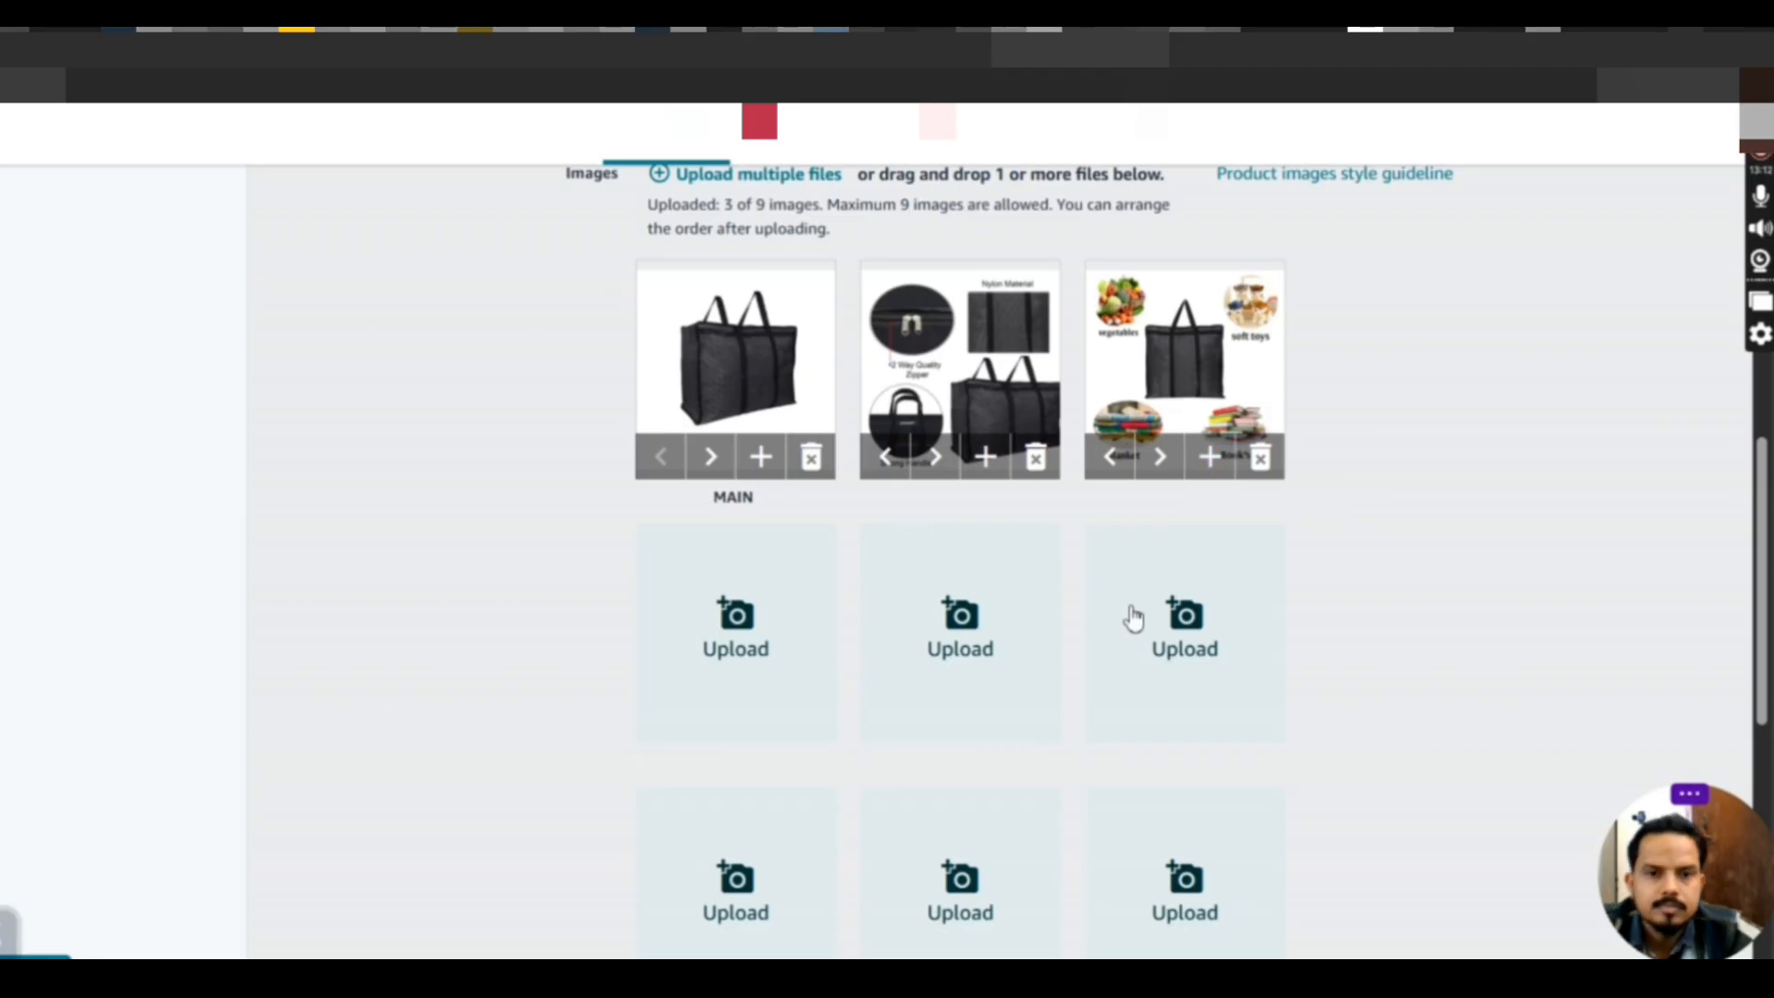
# Try to submit the listing and go to the first item that requires attention
pyautogui.scroll(-2, 1099, 638)
pyautogui.scroll(1, 1099, 640)
pyautogui.scroll(-6, 1099, 640)
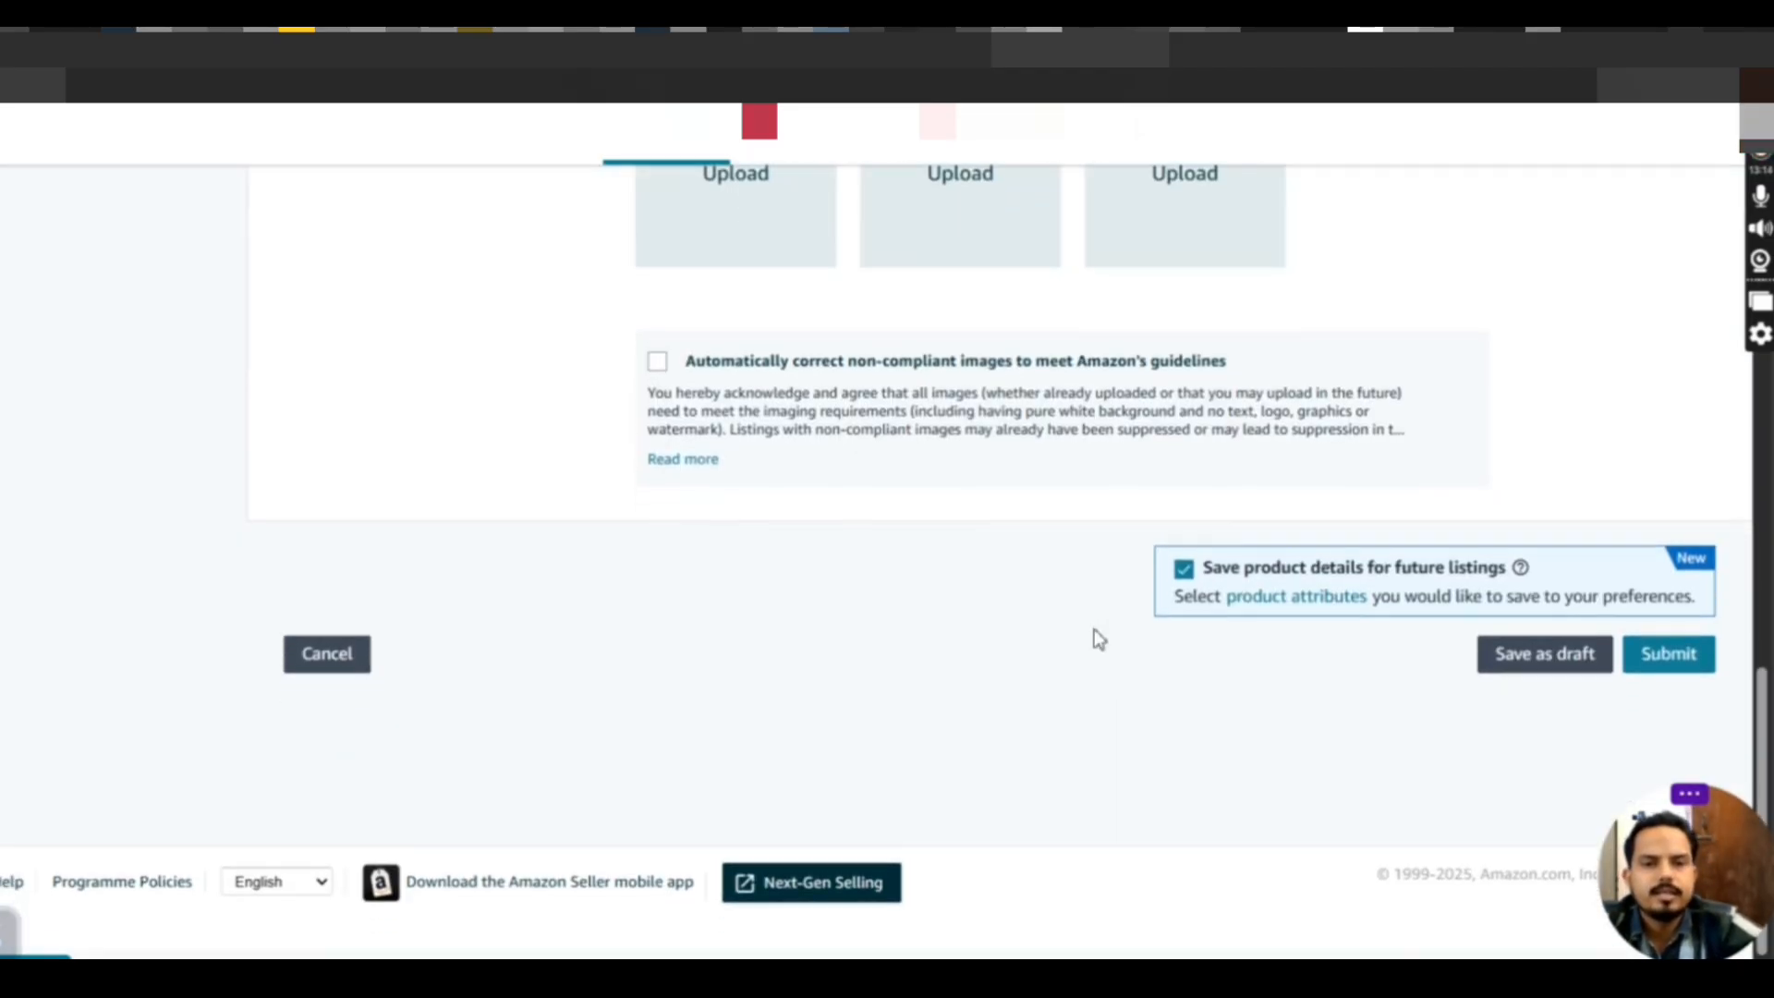
pyautogui.scroll(1, 1100, 637)
pyautogui.scroll(-1, 1100, 640)
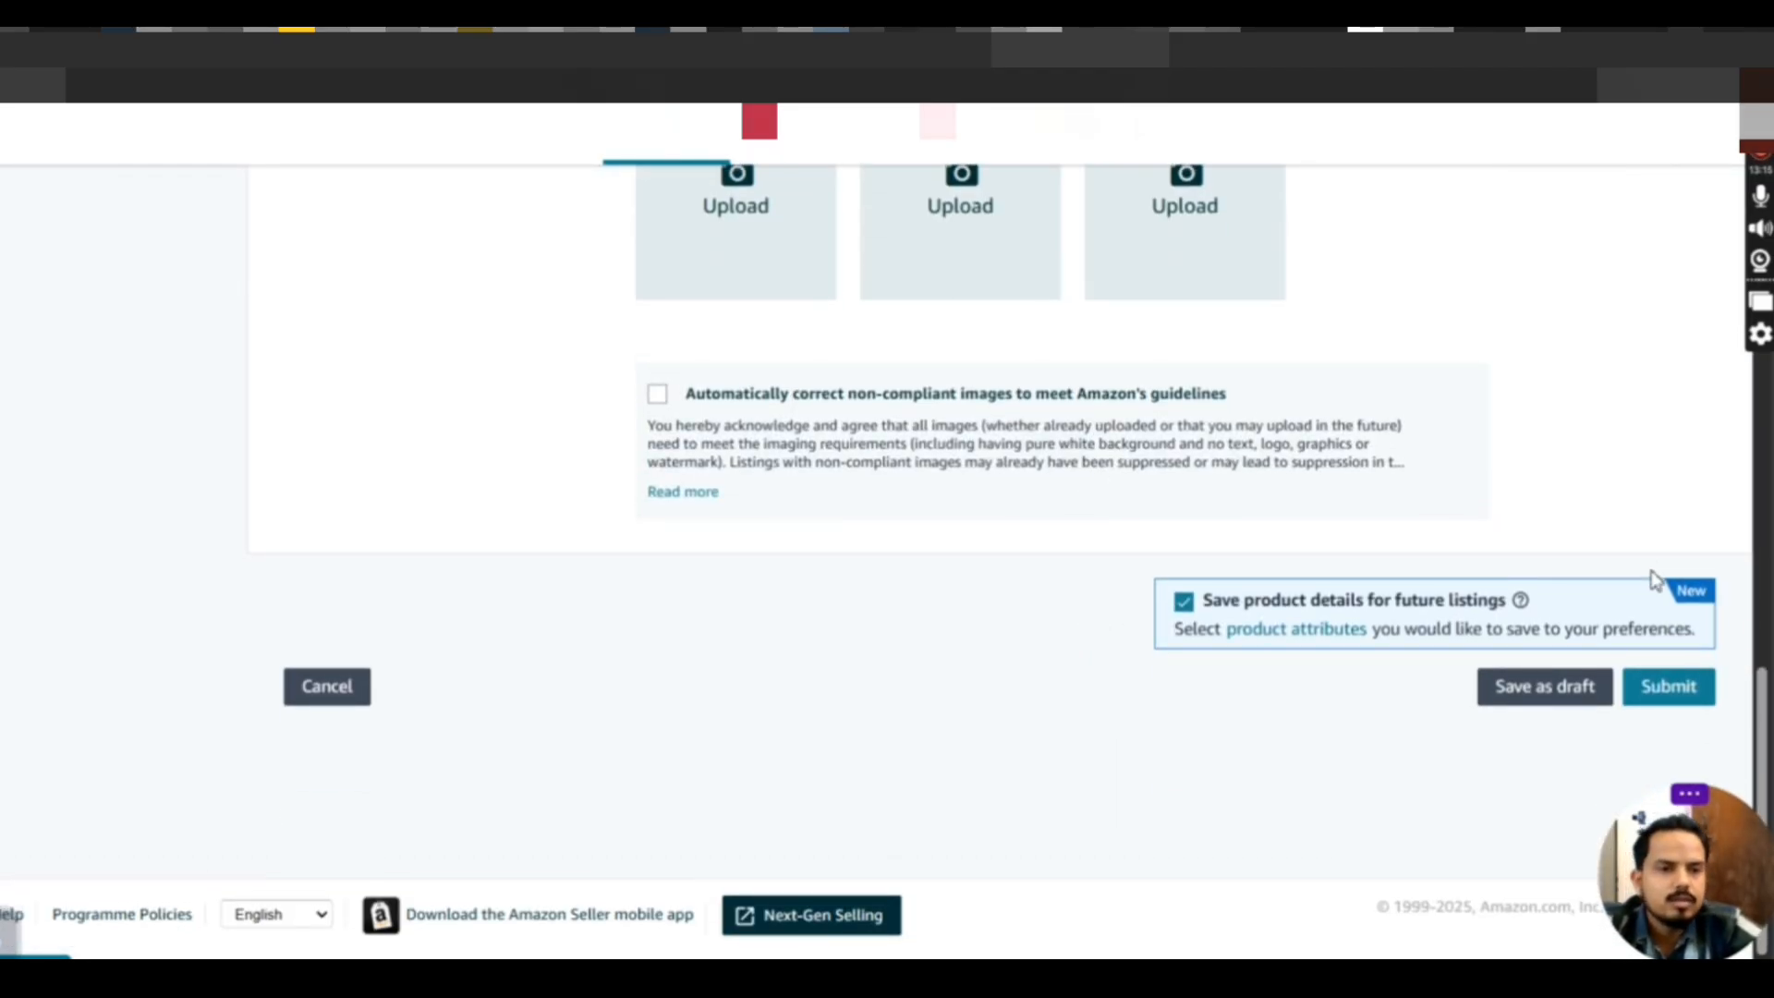
pyautogui.click(1676, 702)
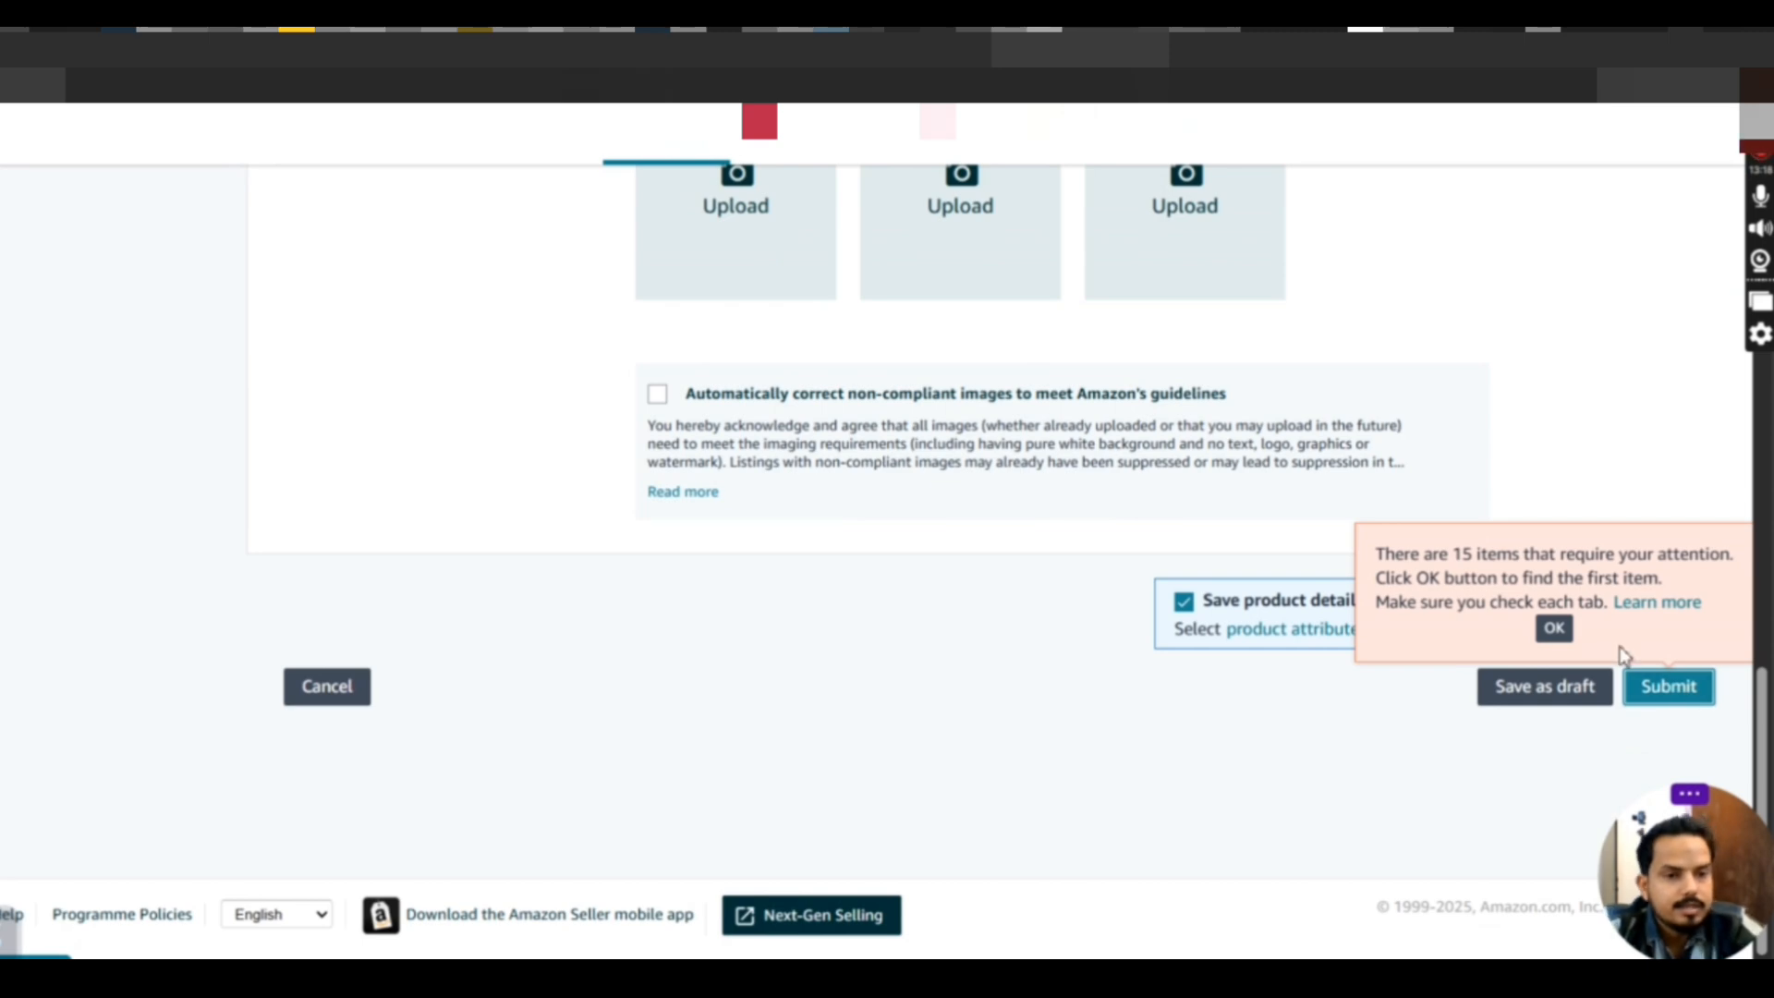
pyautogui.click(1677, 704)
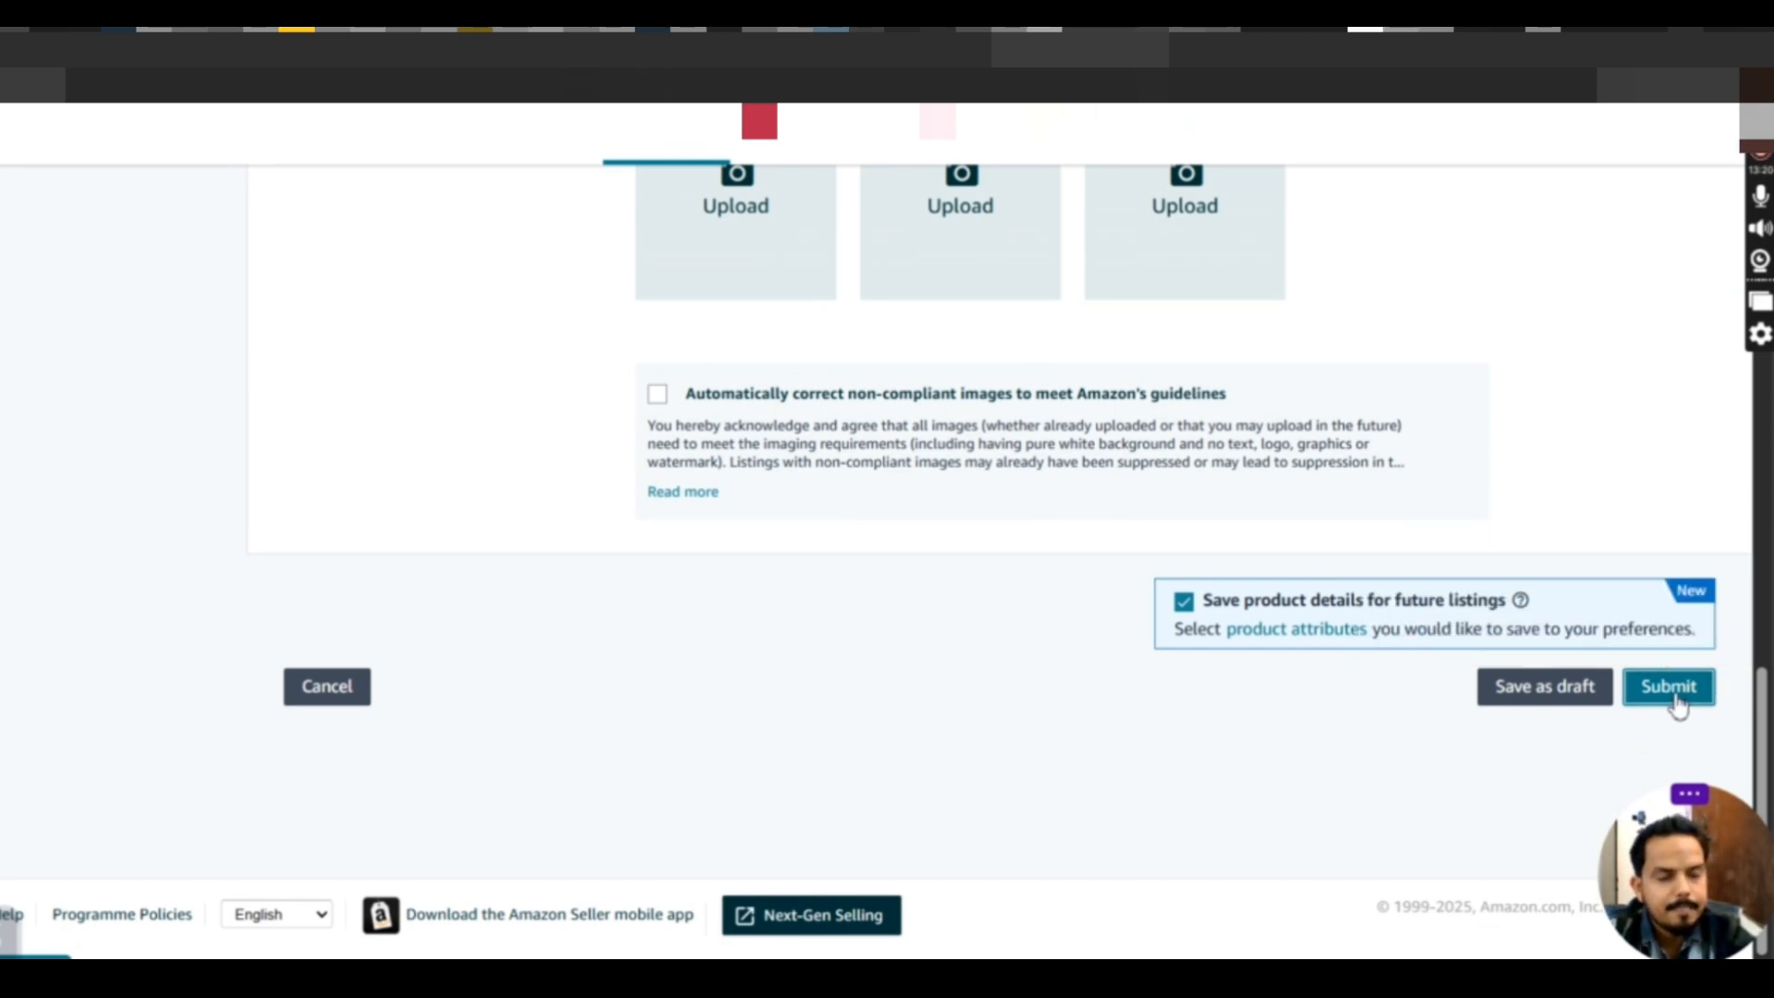
pyautogui.click(1677, 704)
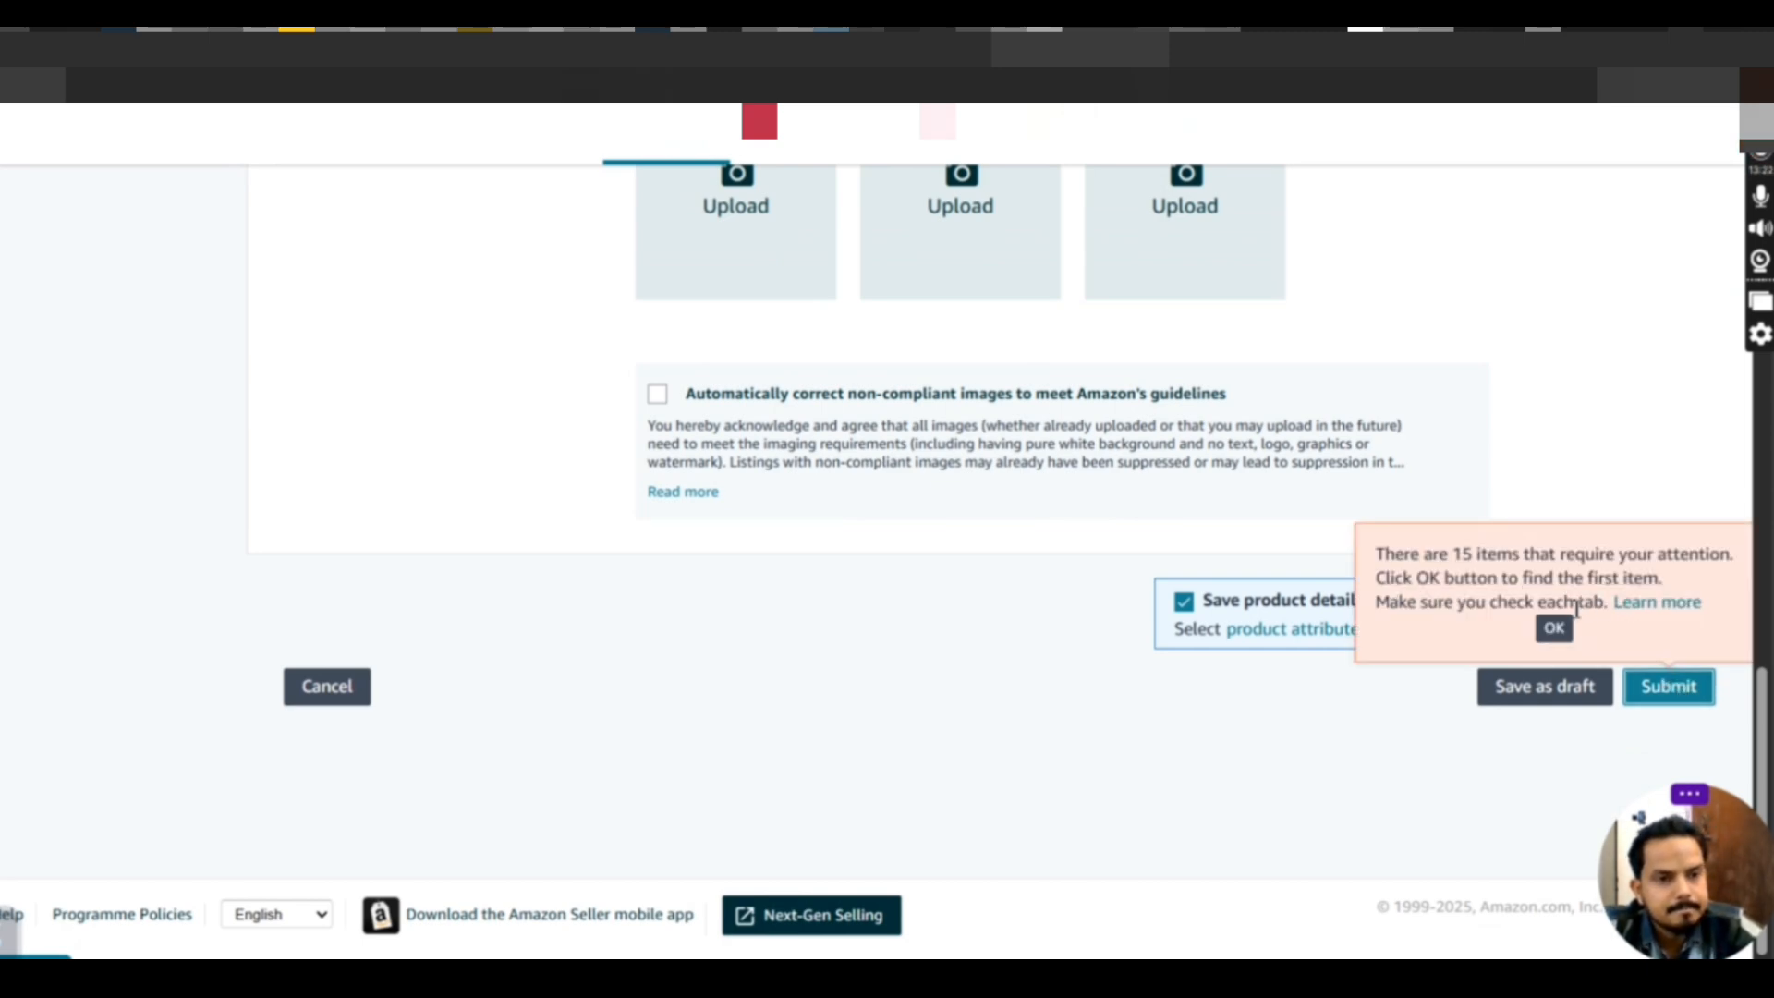
pyautogui.click(1554, 632)
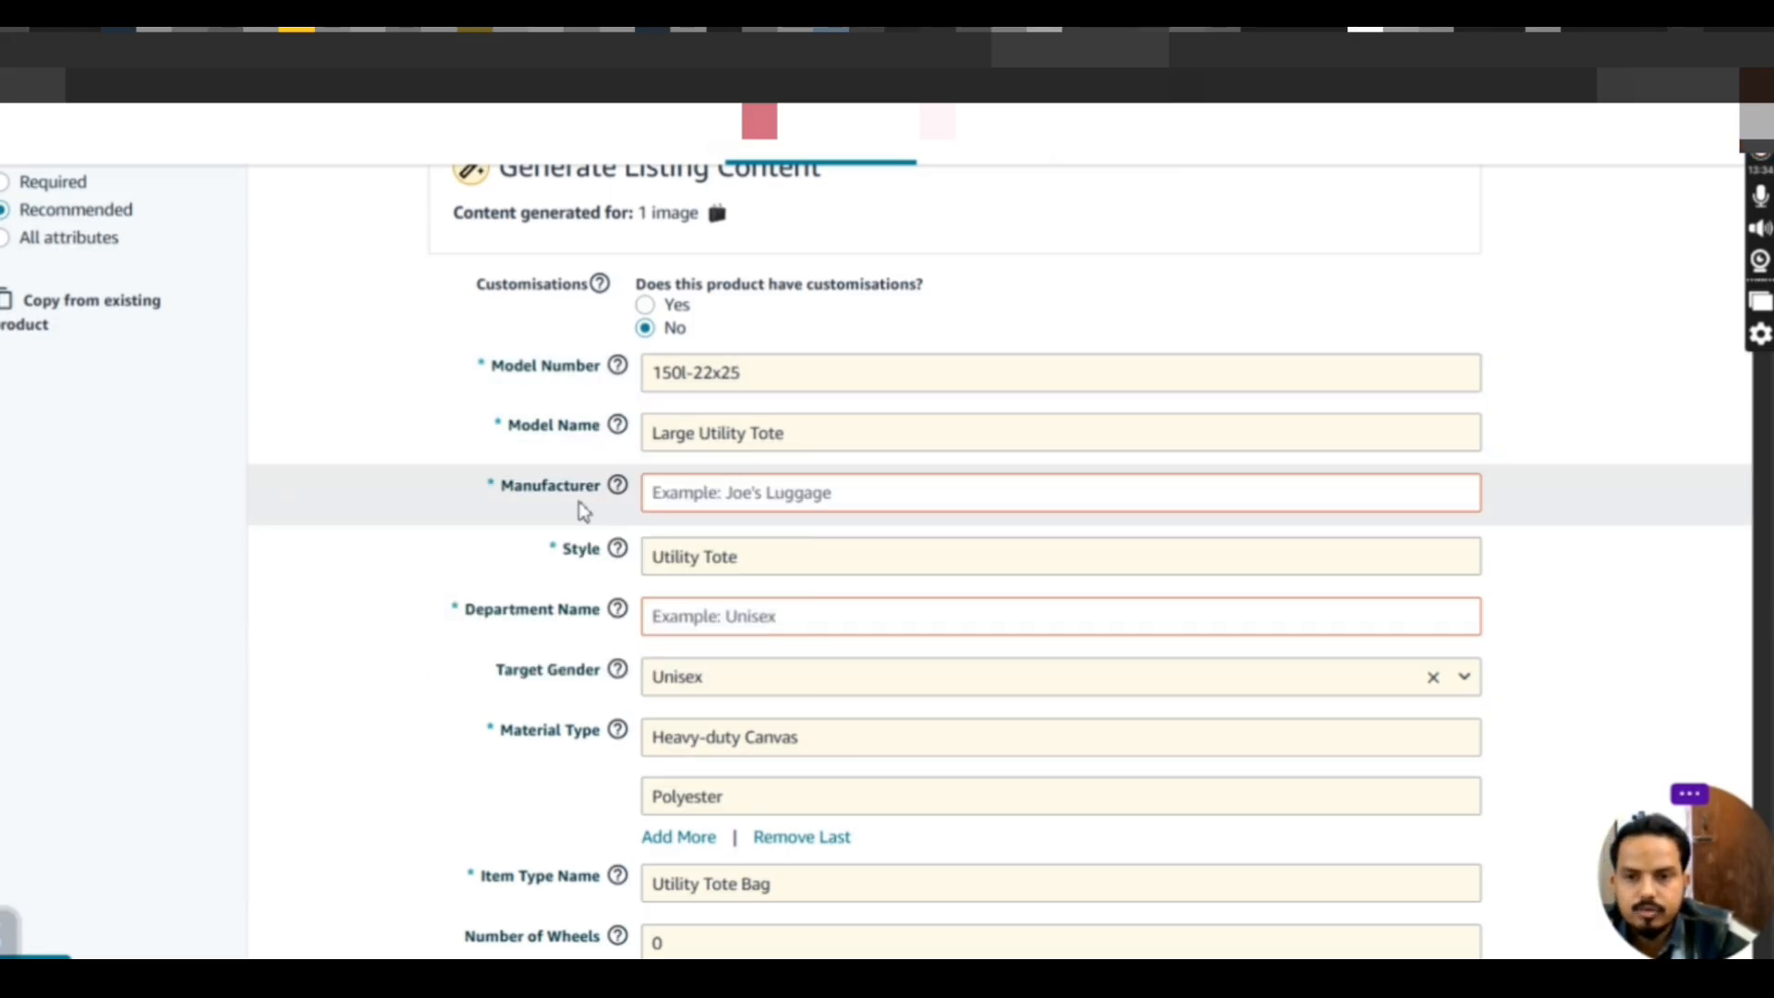
# Enter "minda creatives" as the manufacturer in the product details
pyautogui.click(654, 492)
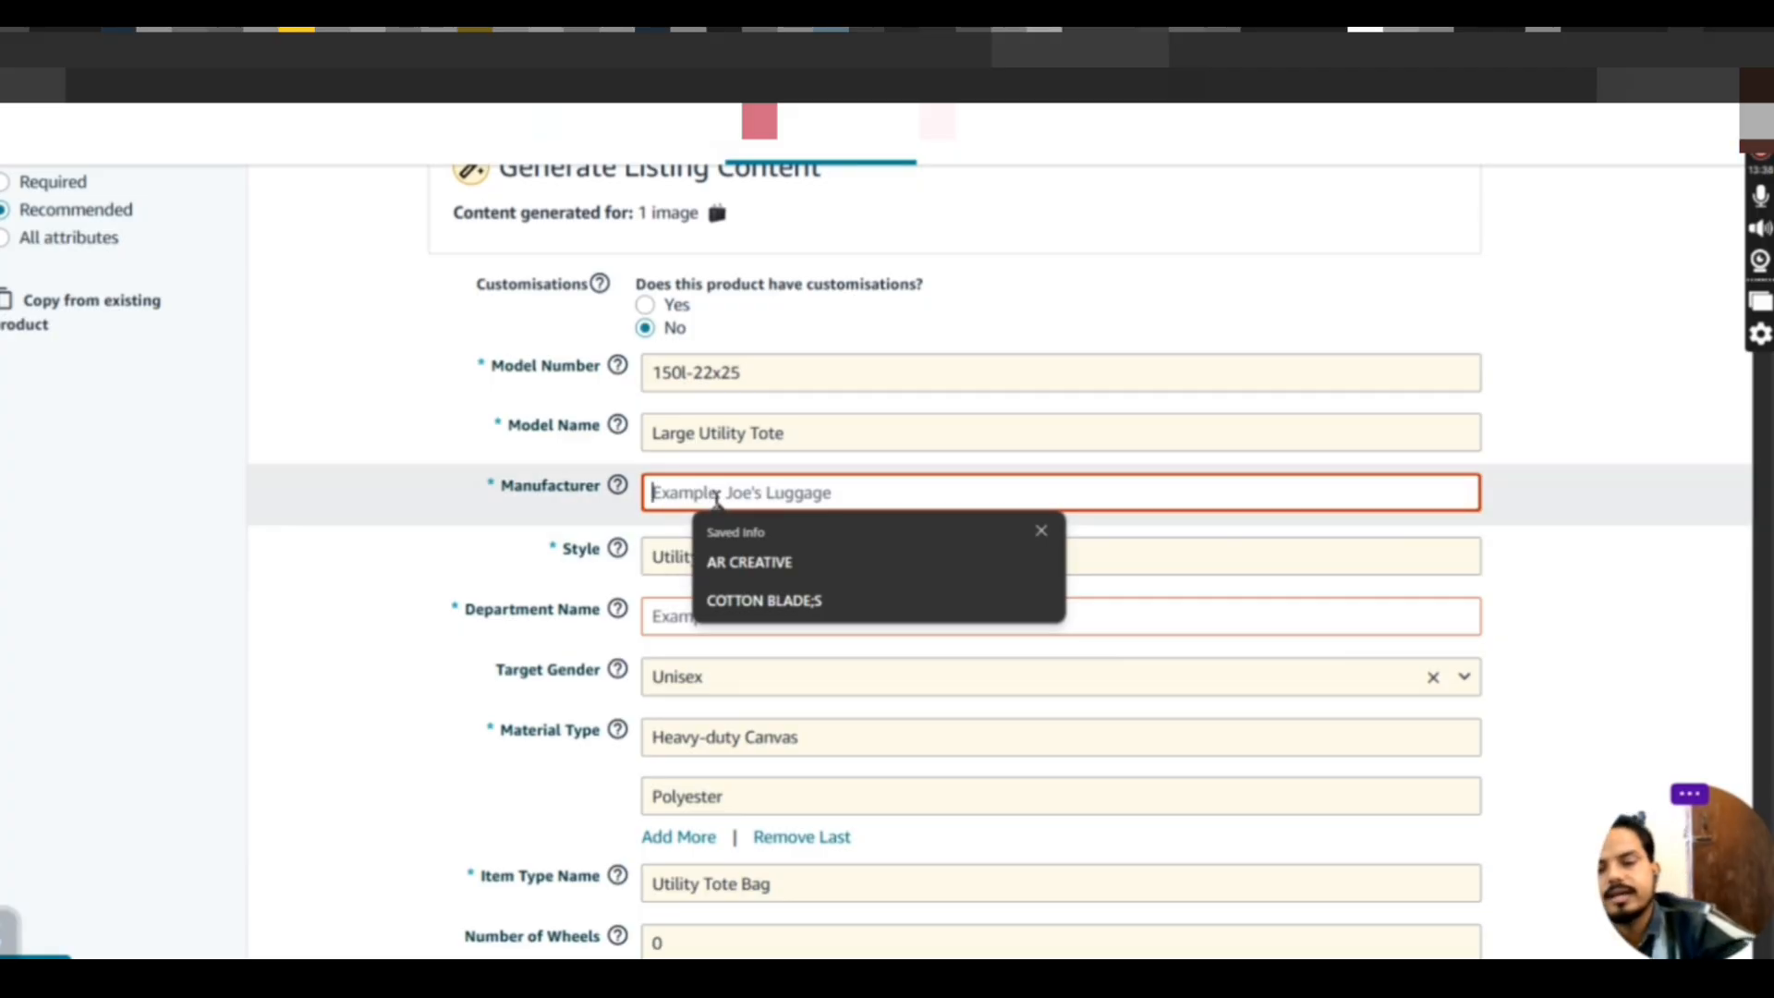
pyautogui.write('xy')
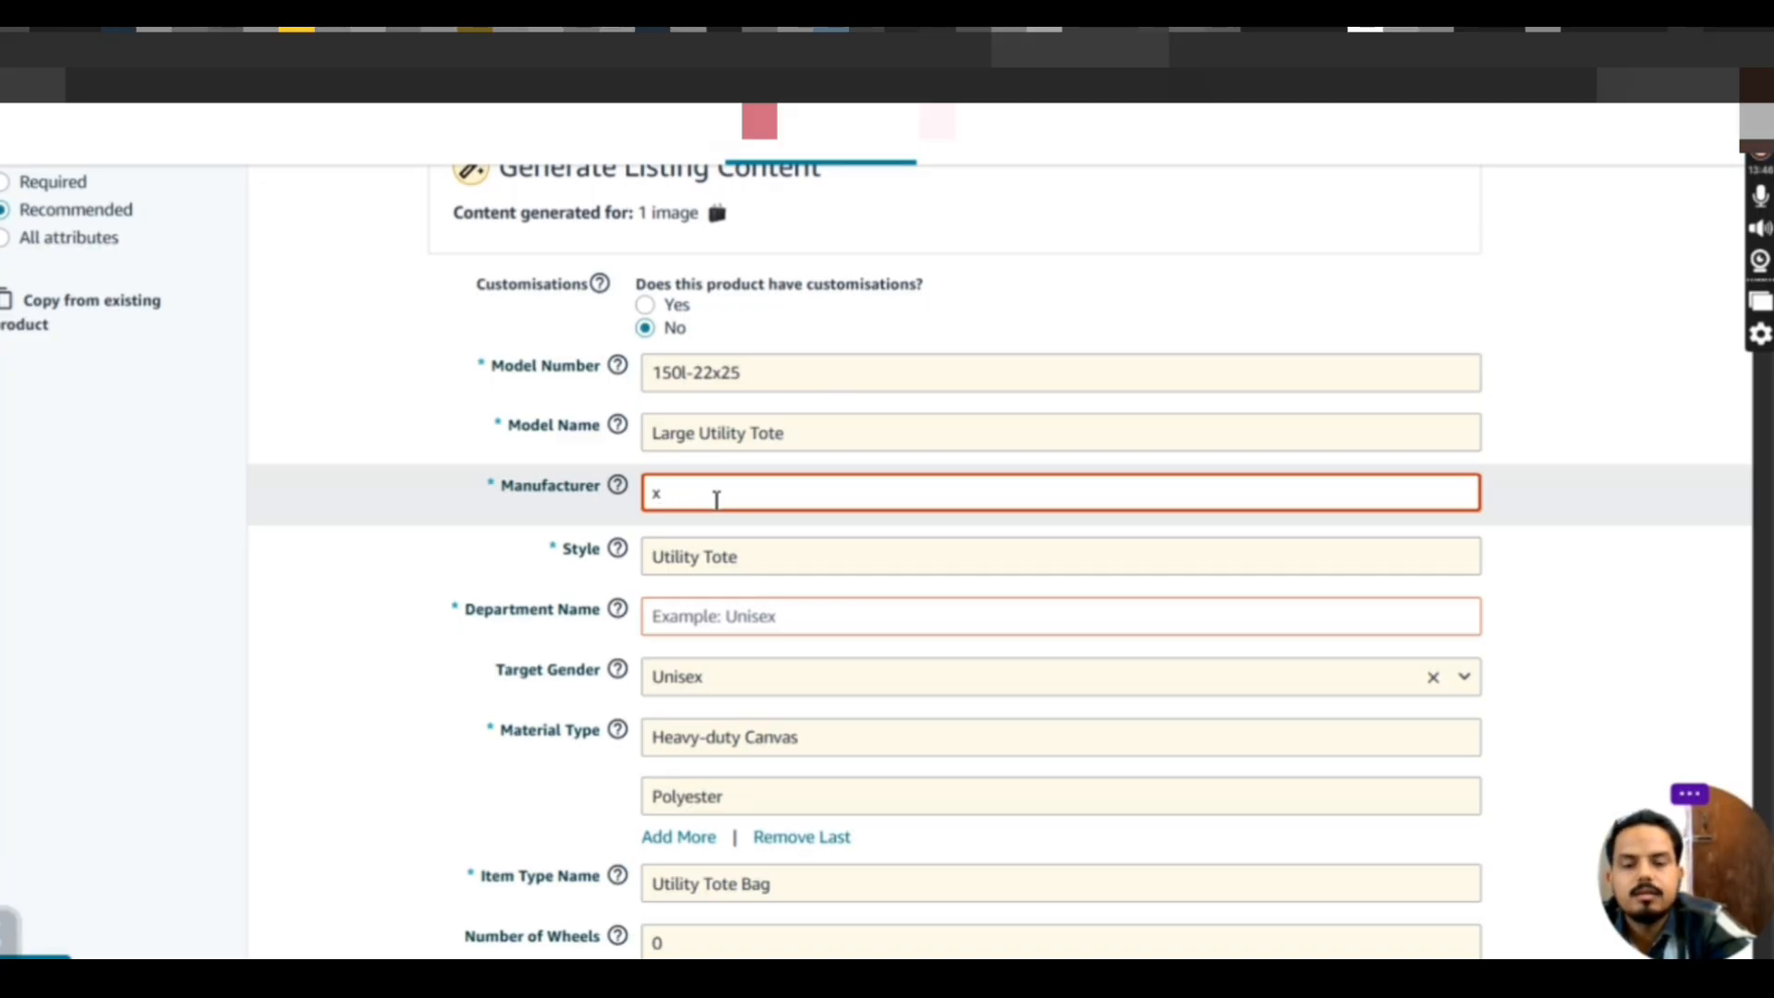
pyautogui.press('BackSpace')
pyautogui.write('m')
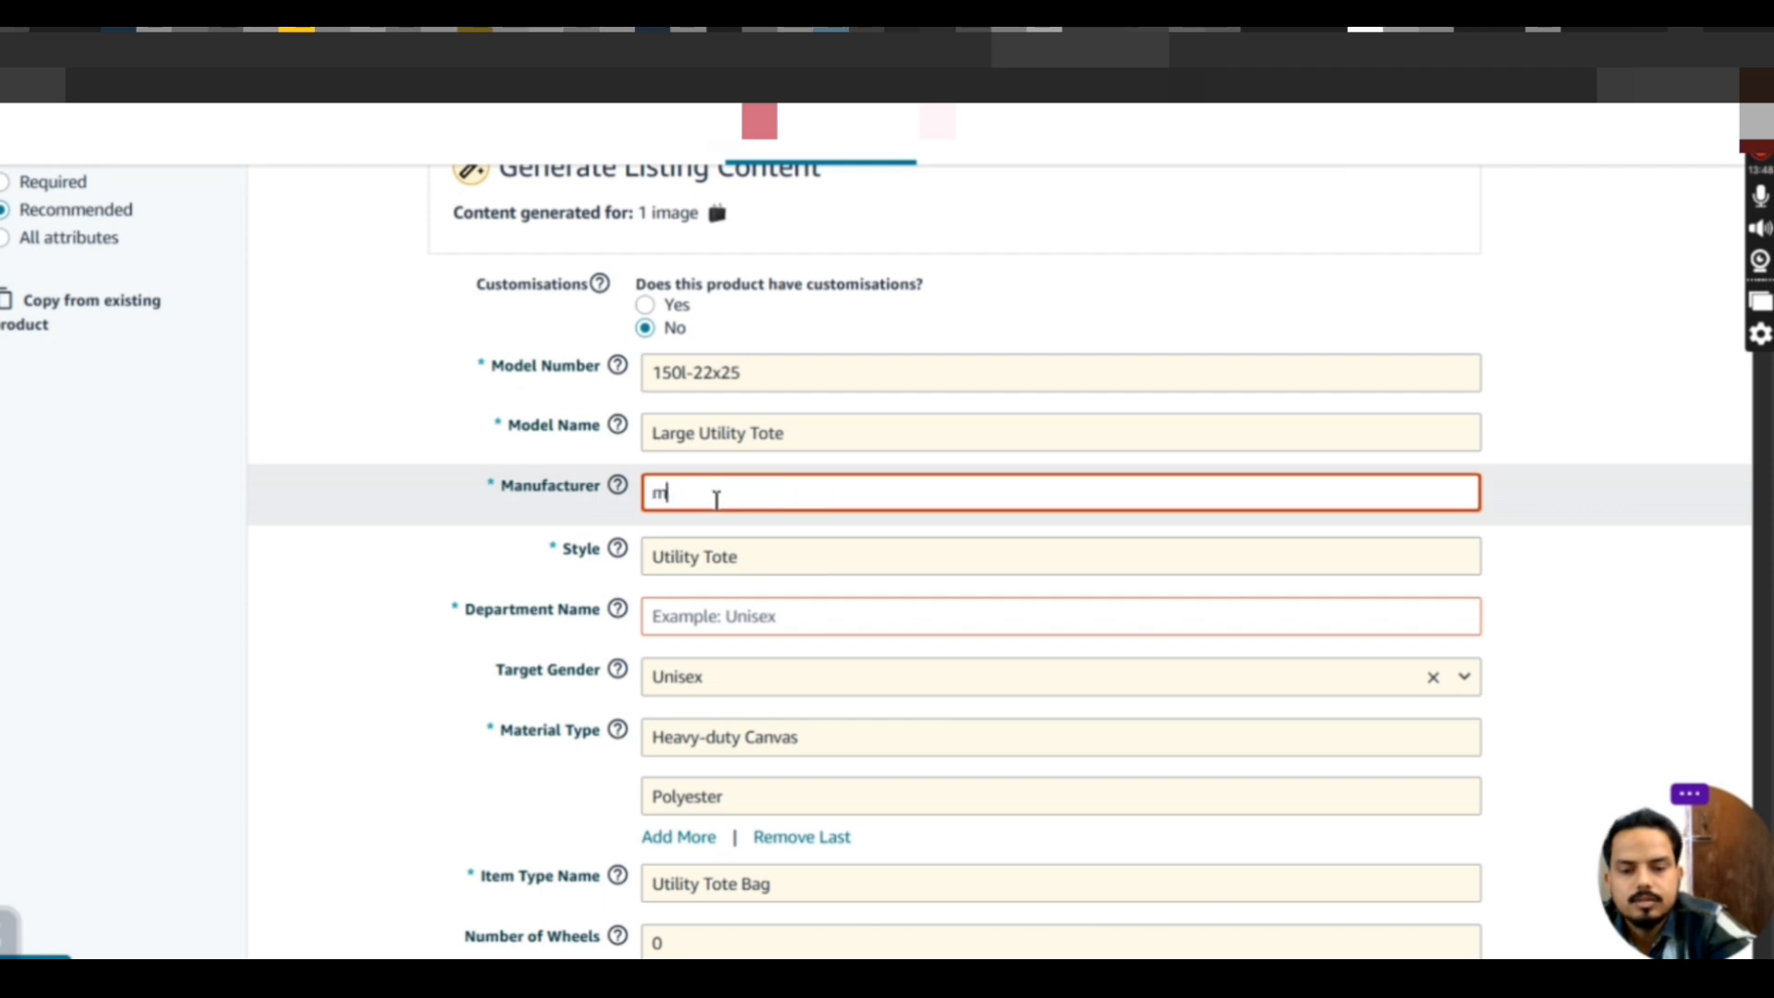
pyautogui.write('inda creatives')
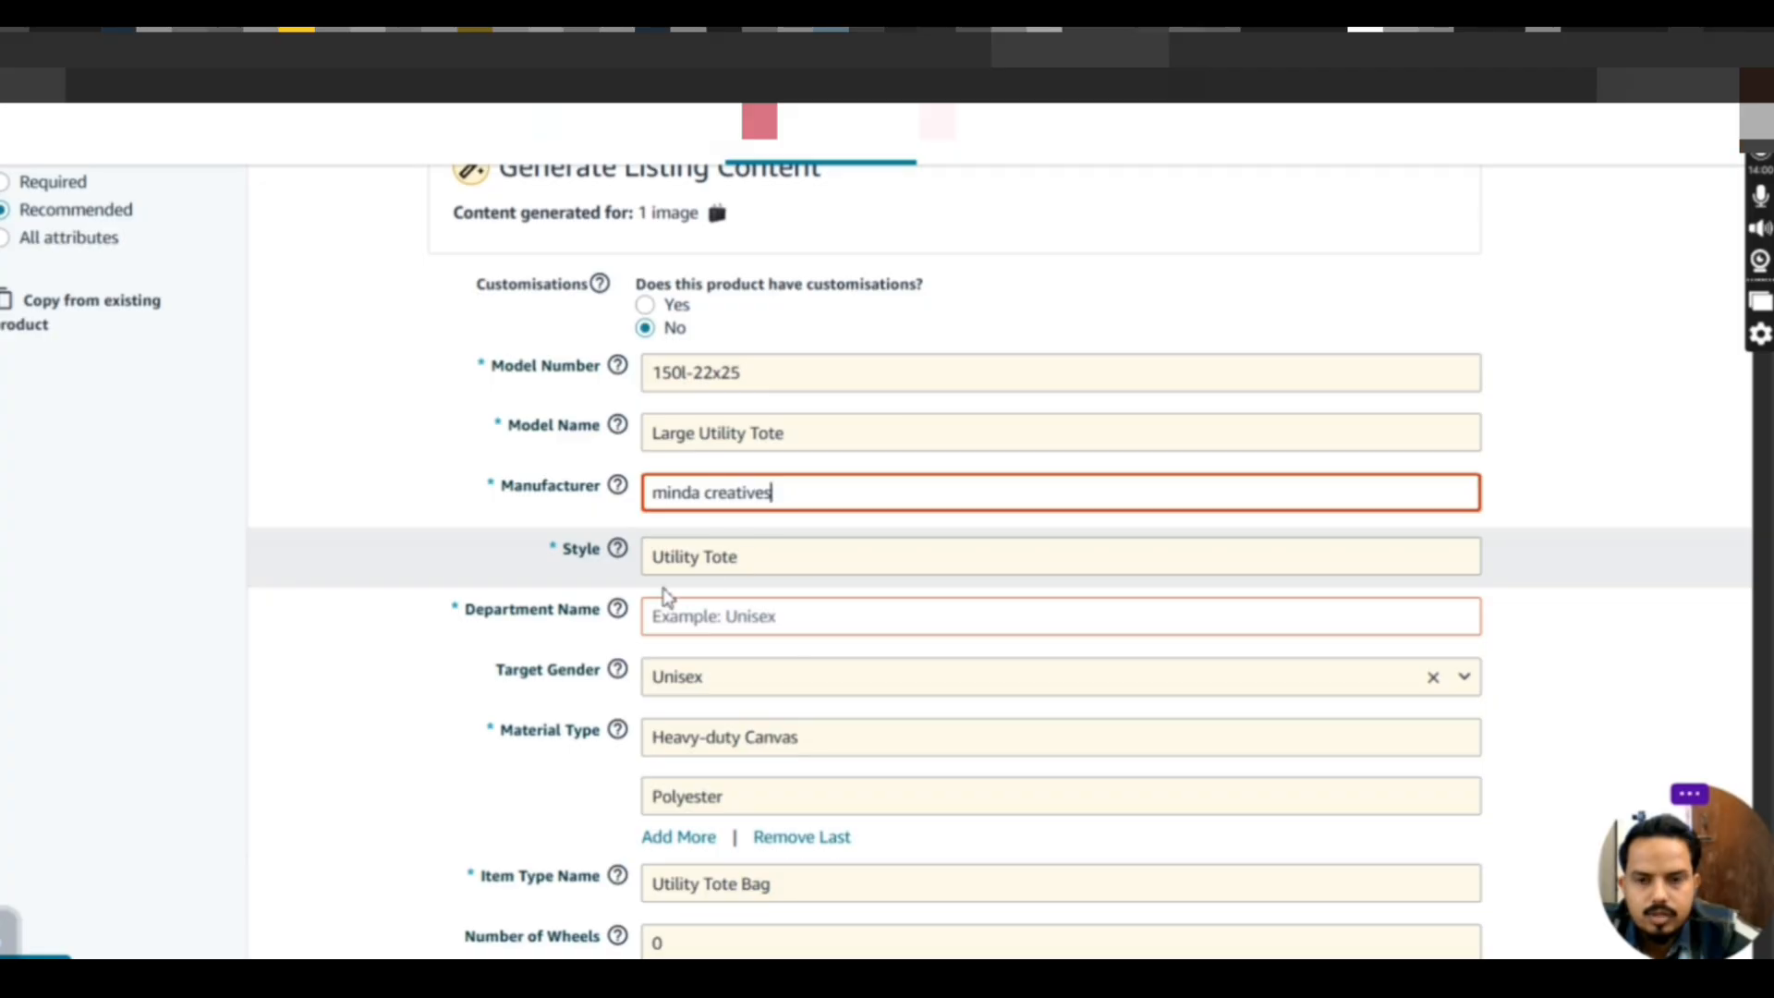
# Set the Department Name to Womens
pyautogui.scroll(-1, 725, 626)
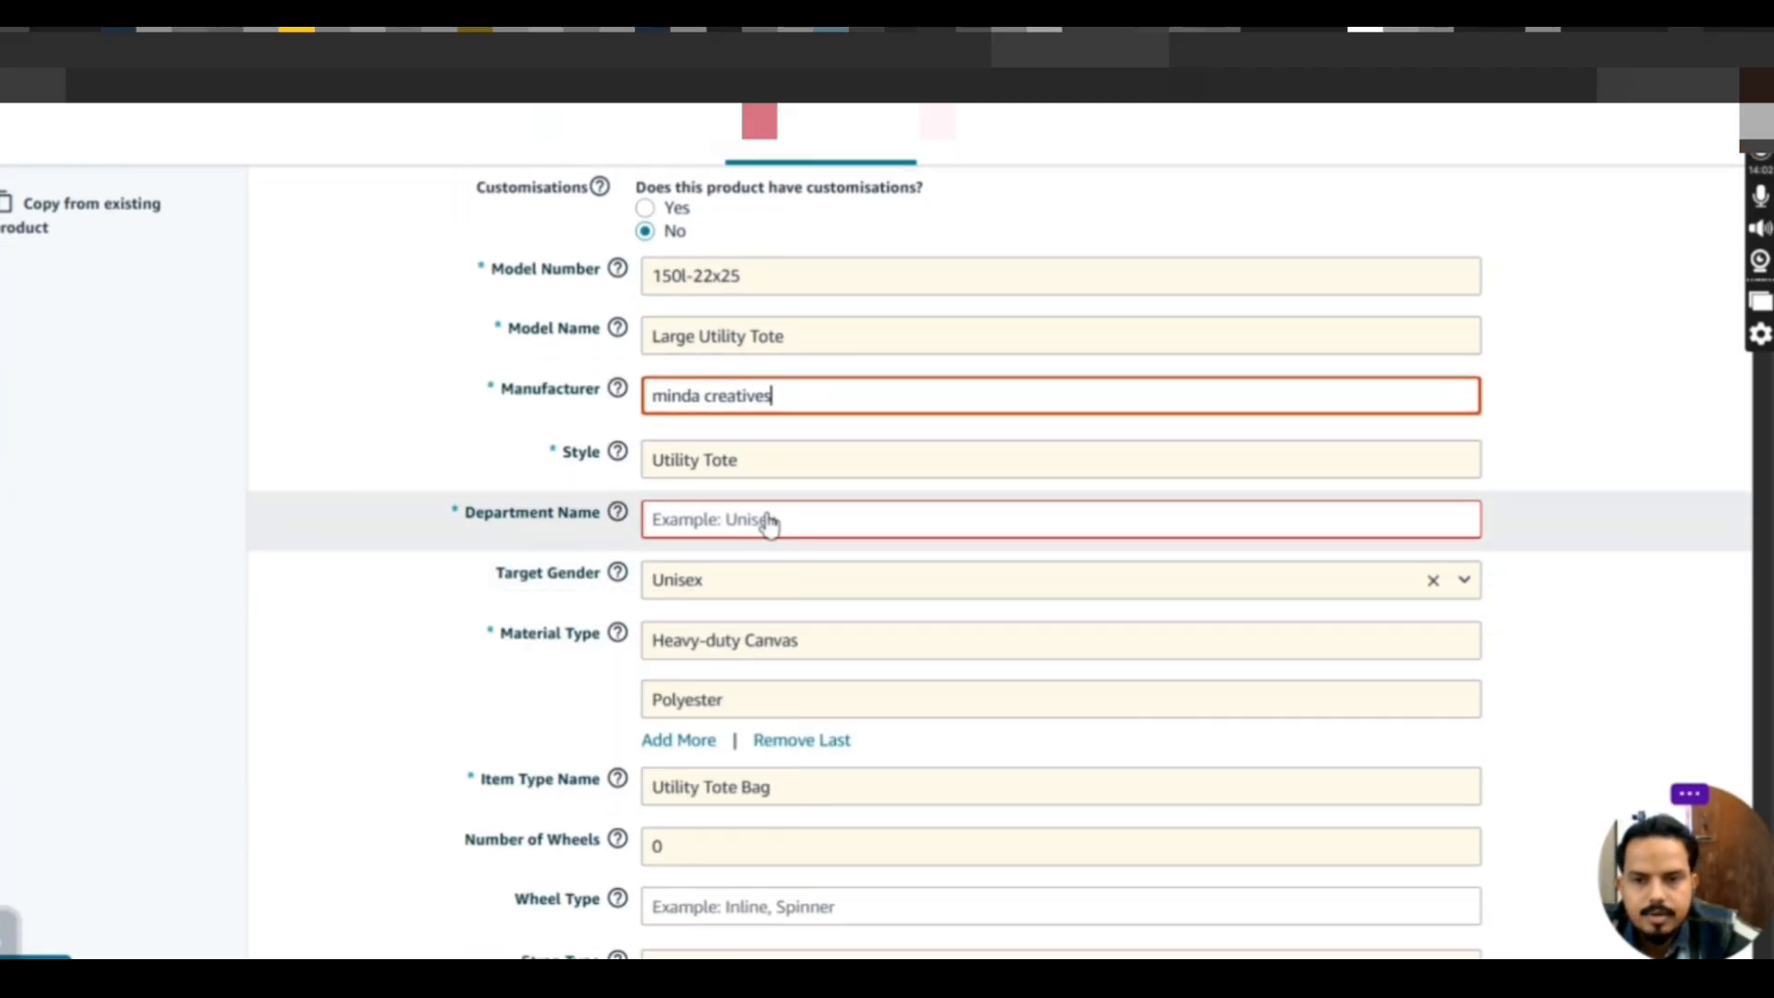
pyautogui.click(701, 520)
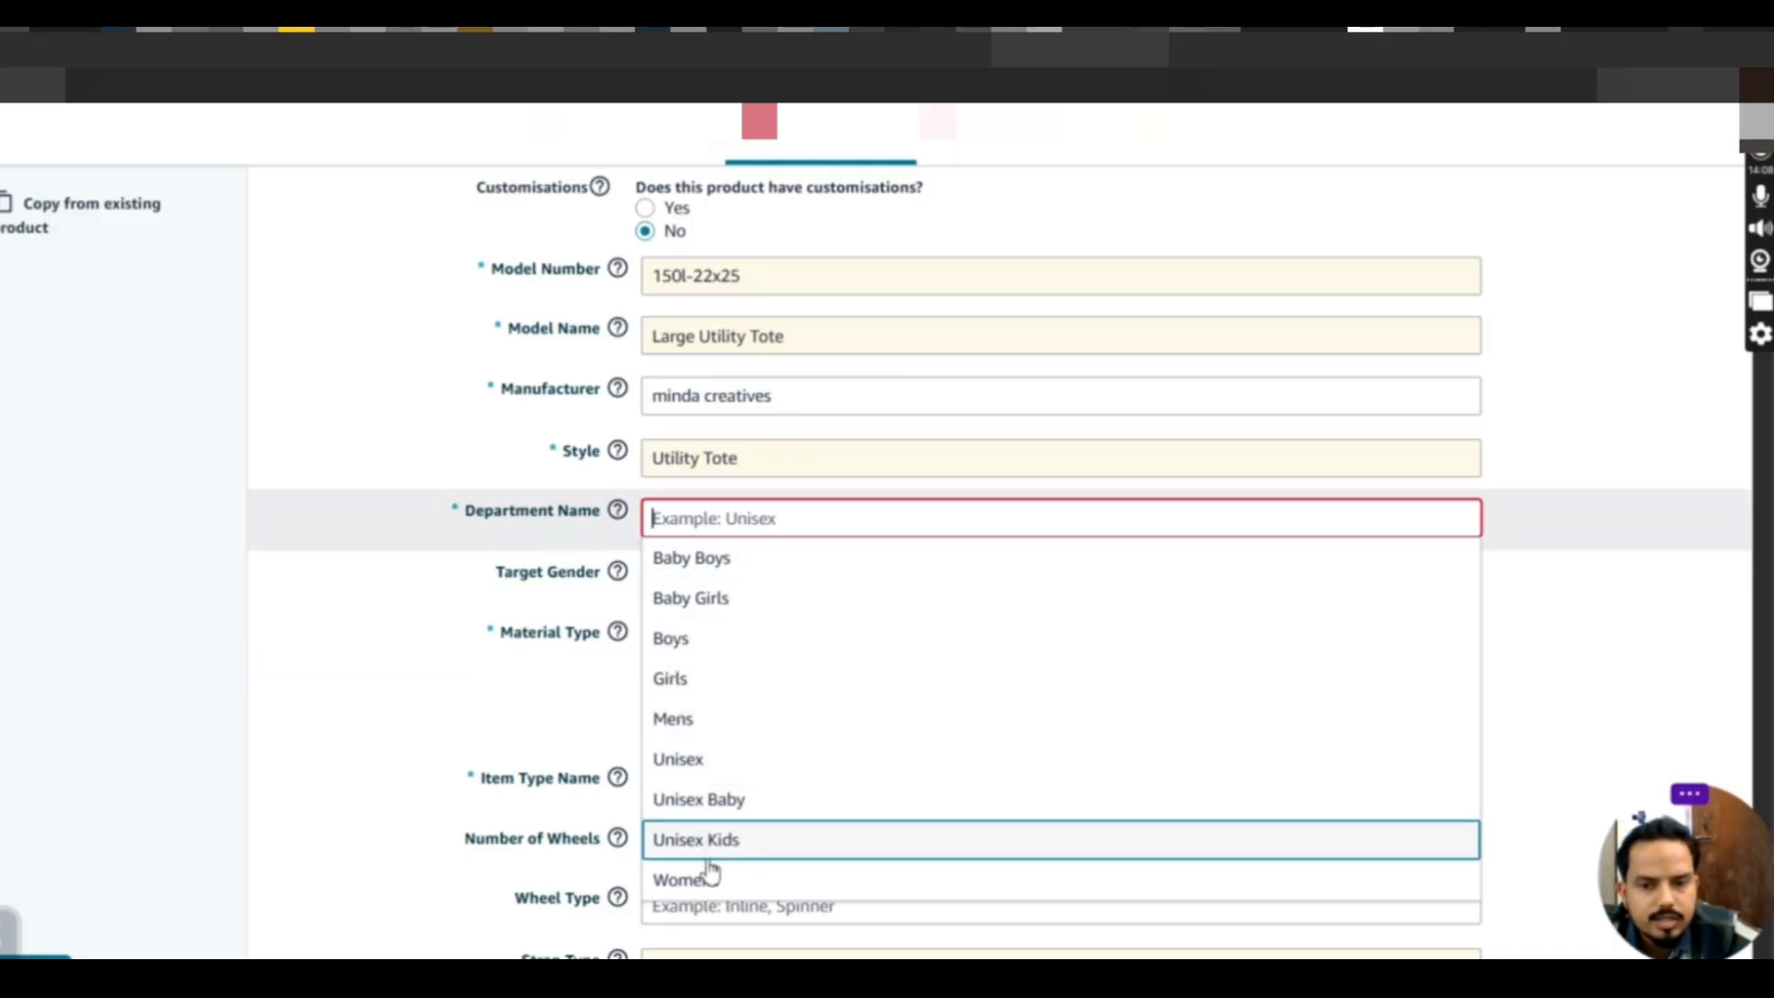
pyautogui.scroll(-2, 705, 885)
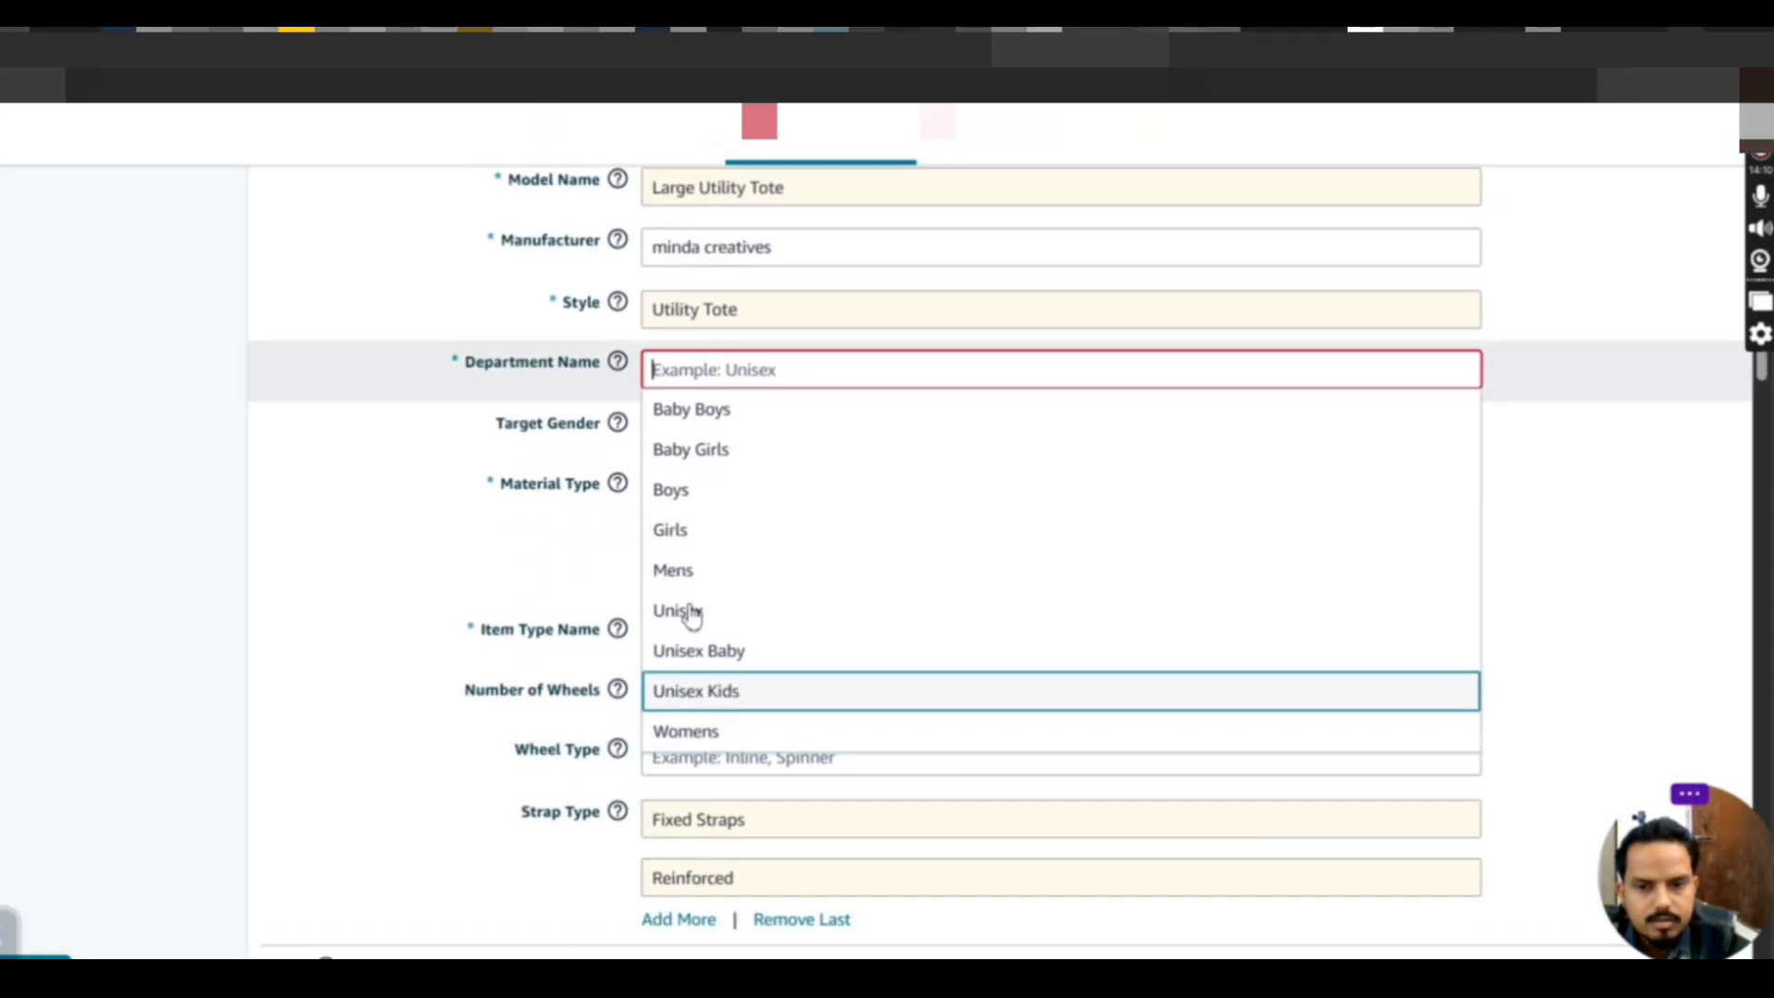
pyautogui.scroll(1, 695, 608)
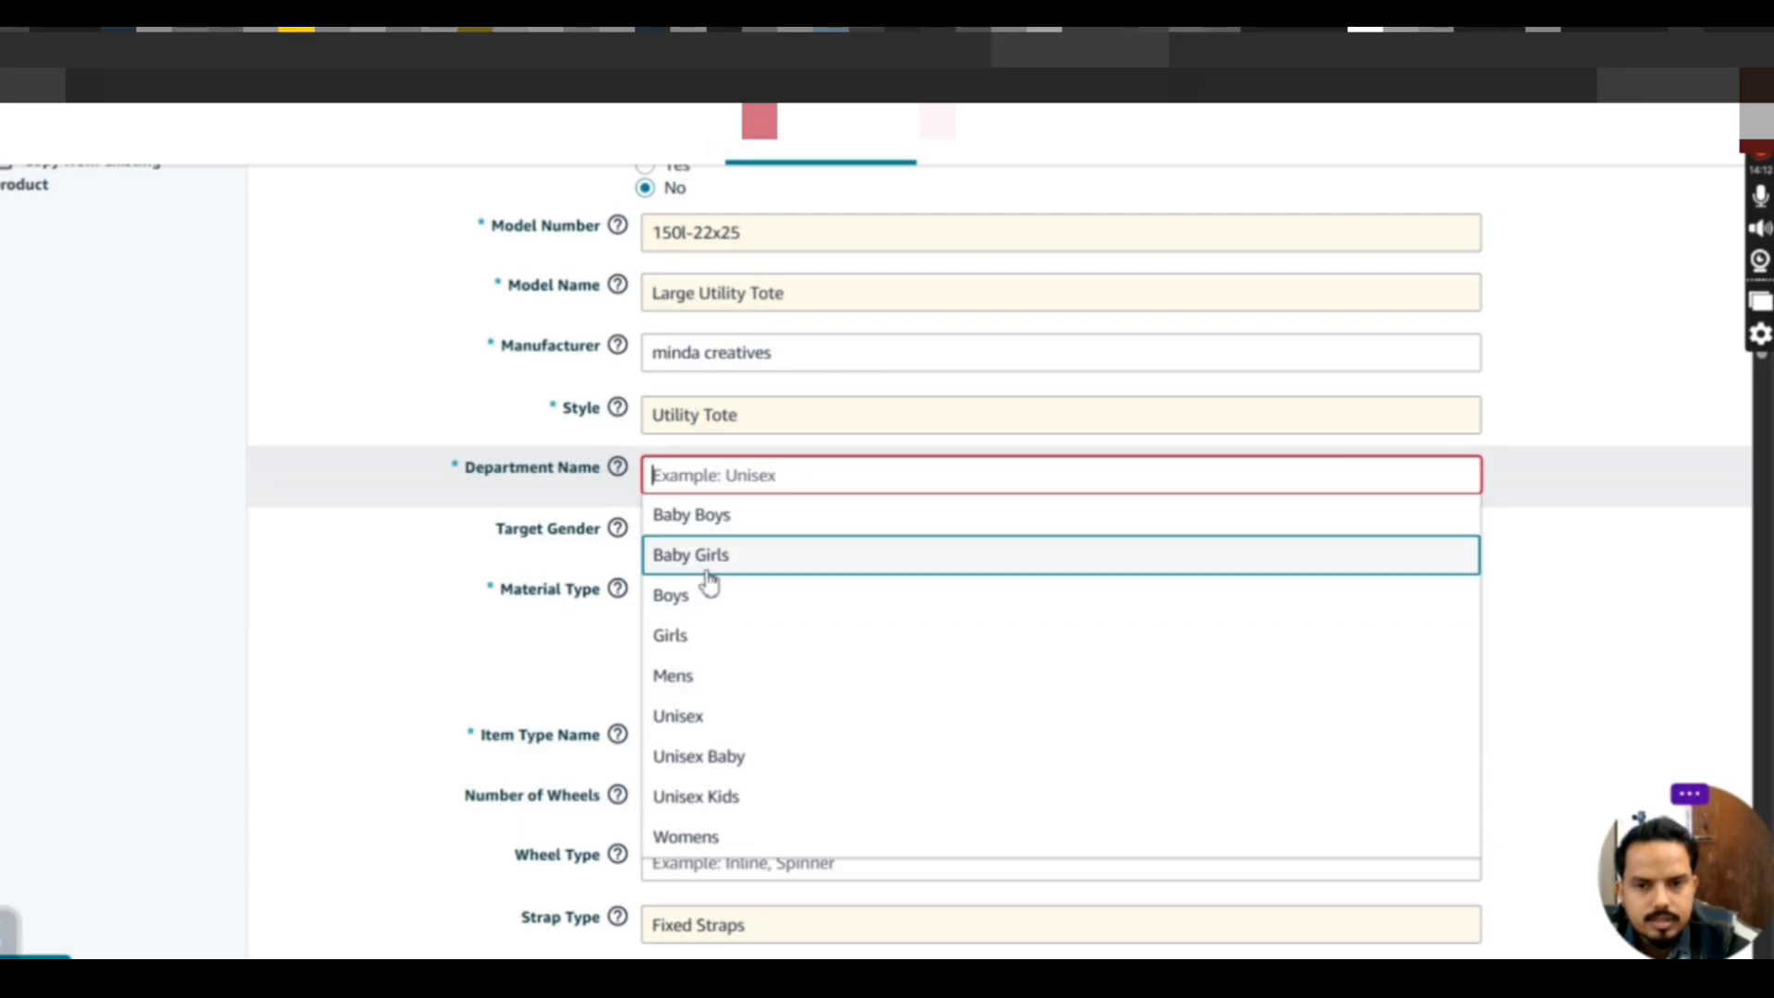
pyautogui.click(722, 841)
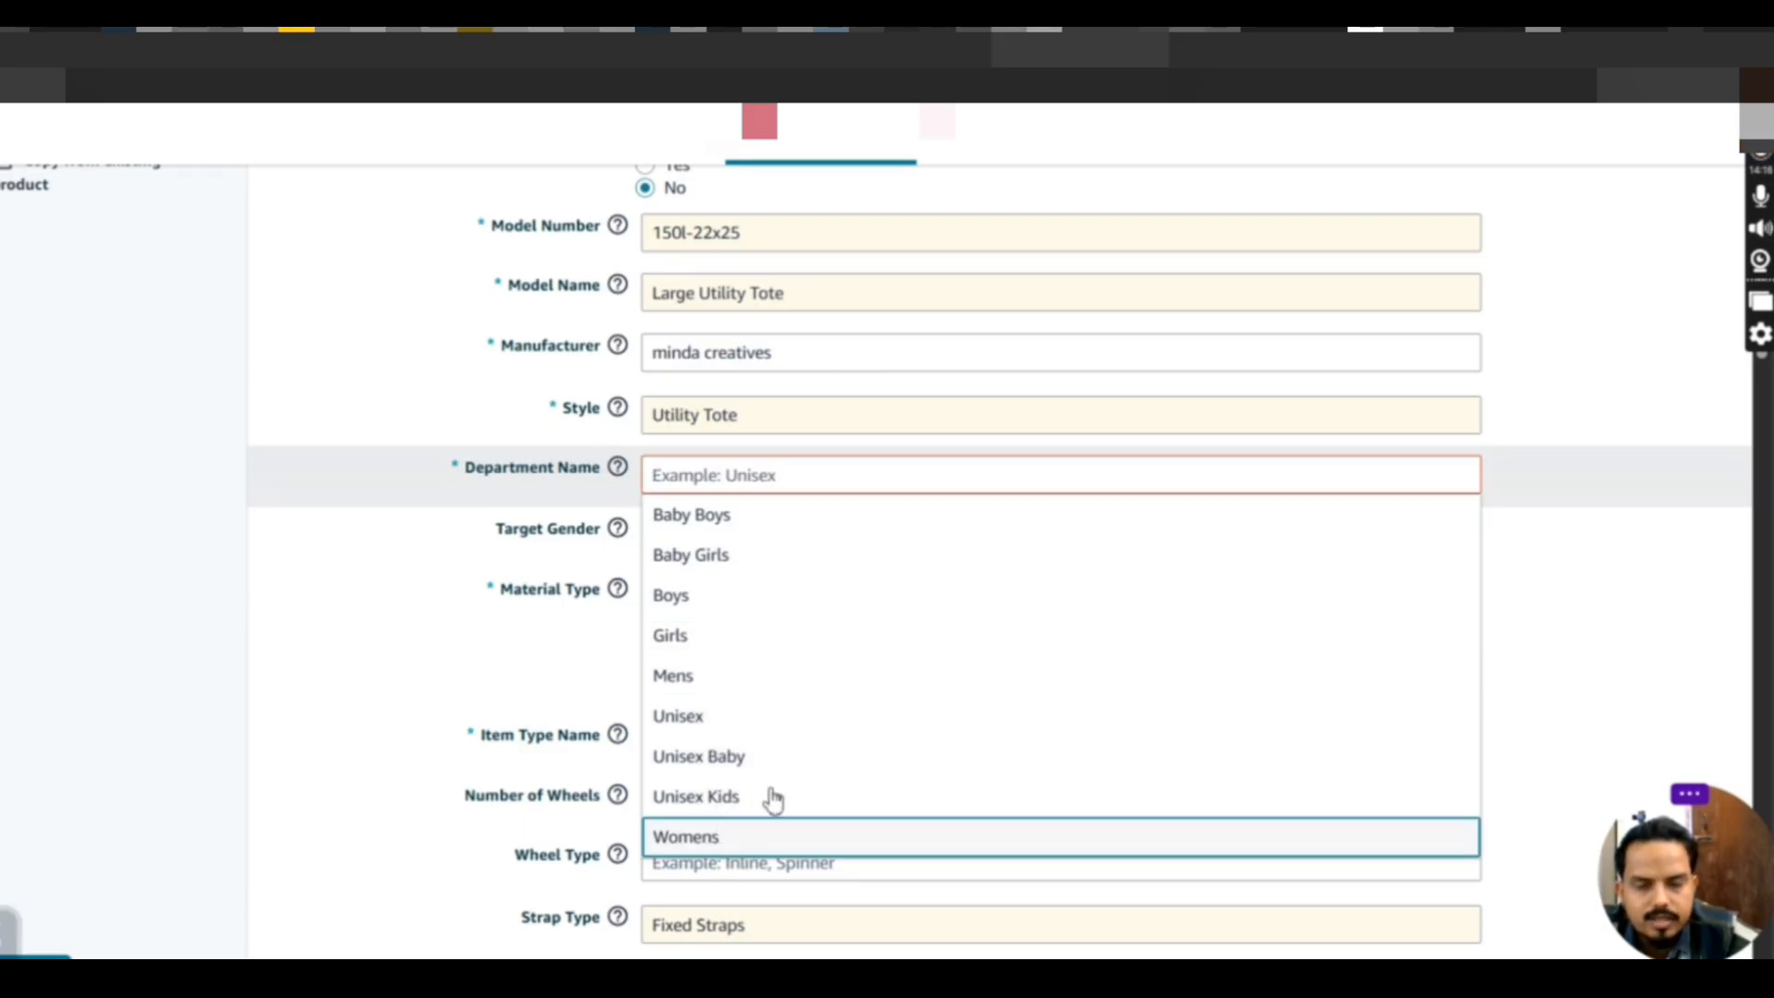
pyautogui.click(733, 850)
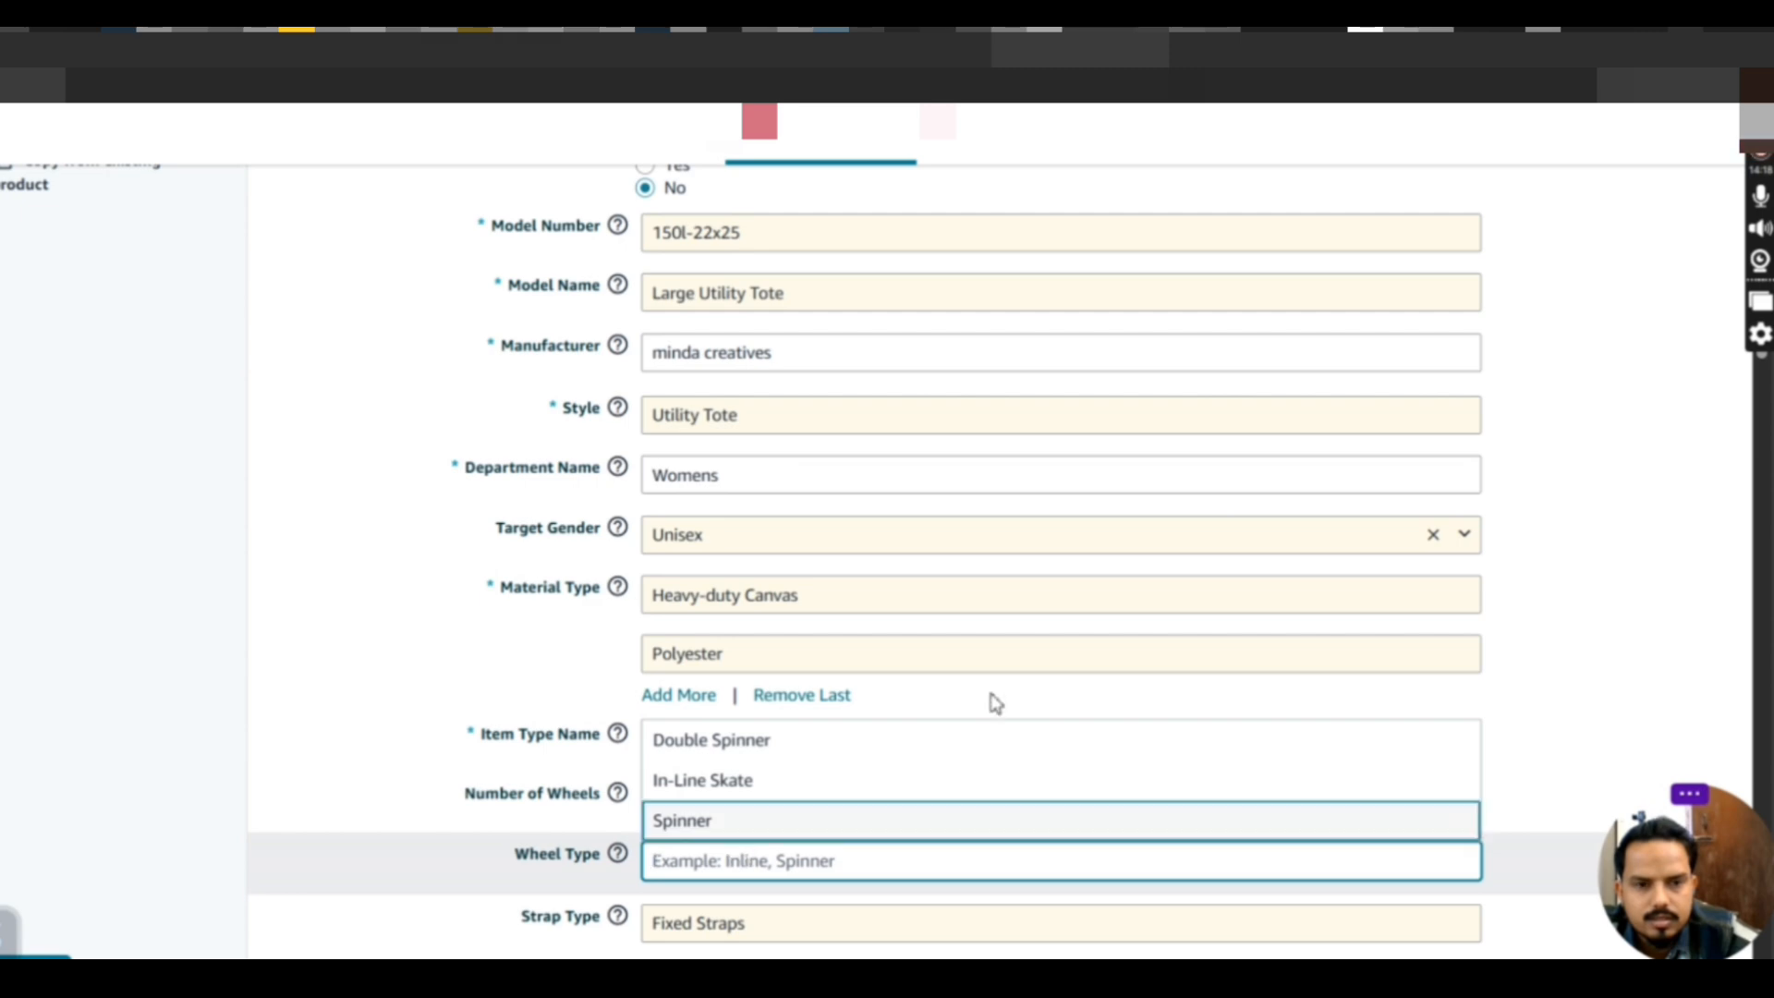
# Change the Target Gender to Female
pyautogui.click(742, 536)
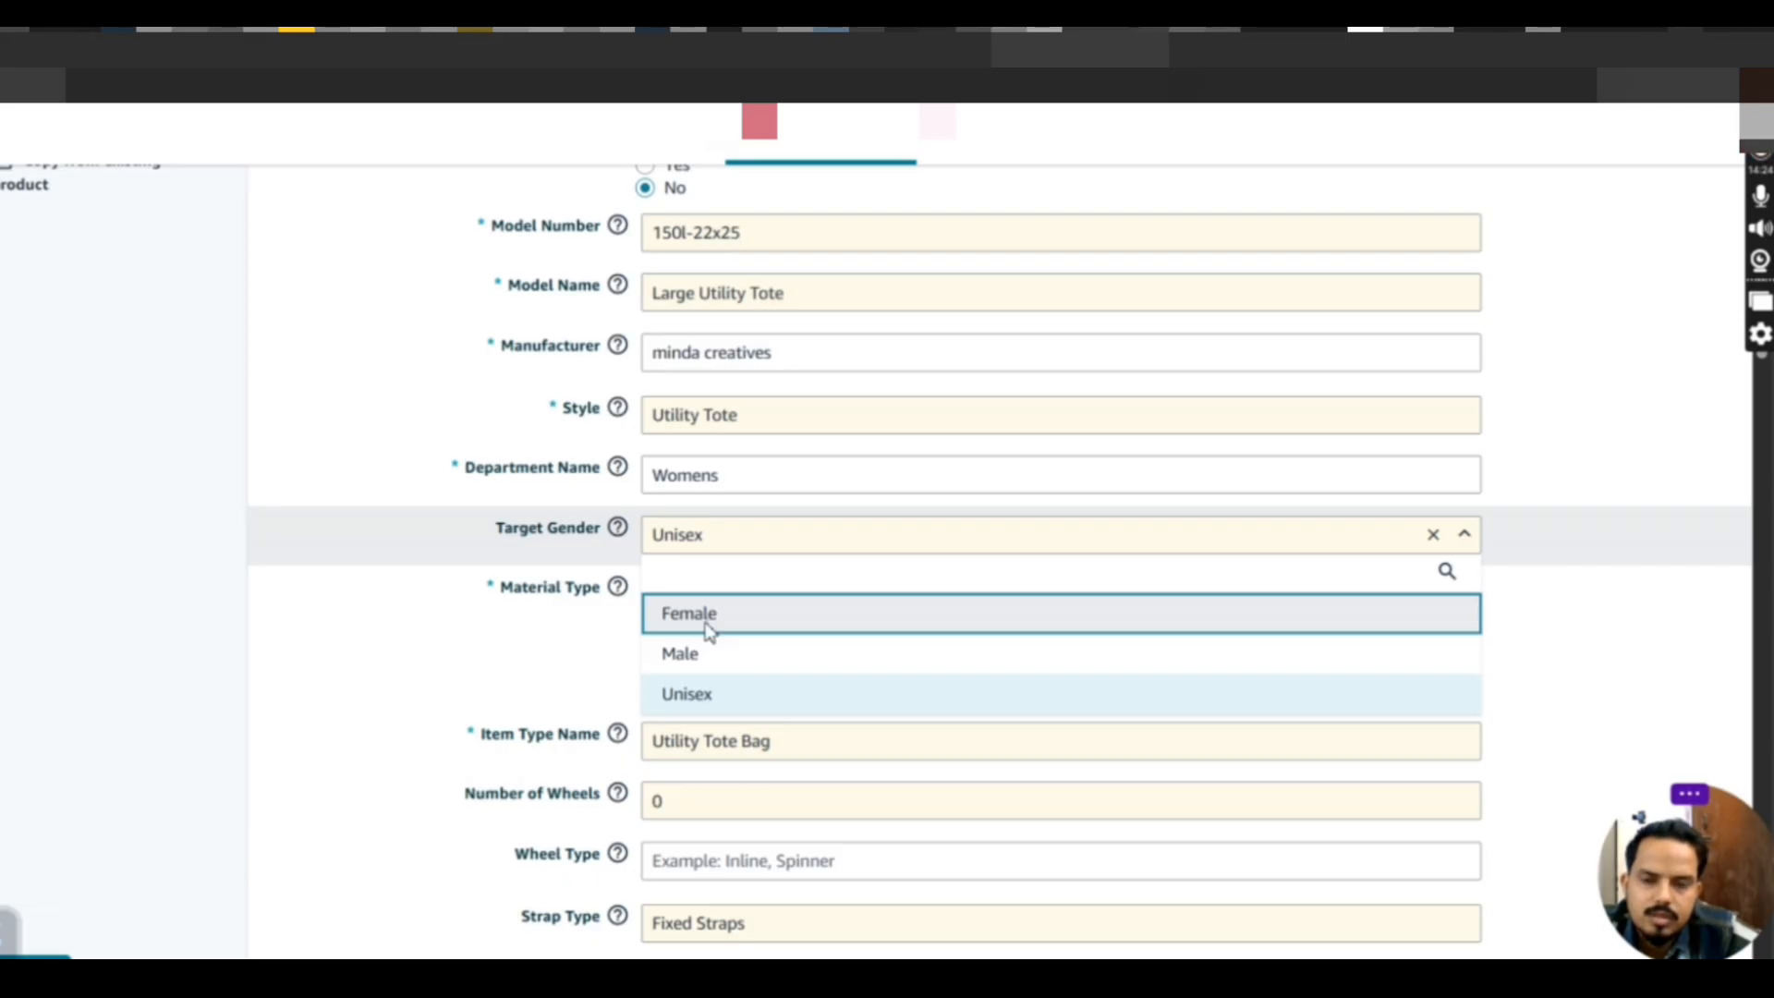
pyautogui.click(708, 631)
pyautogui.click(561, 663)
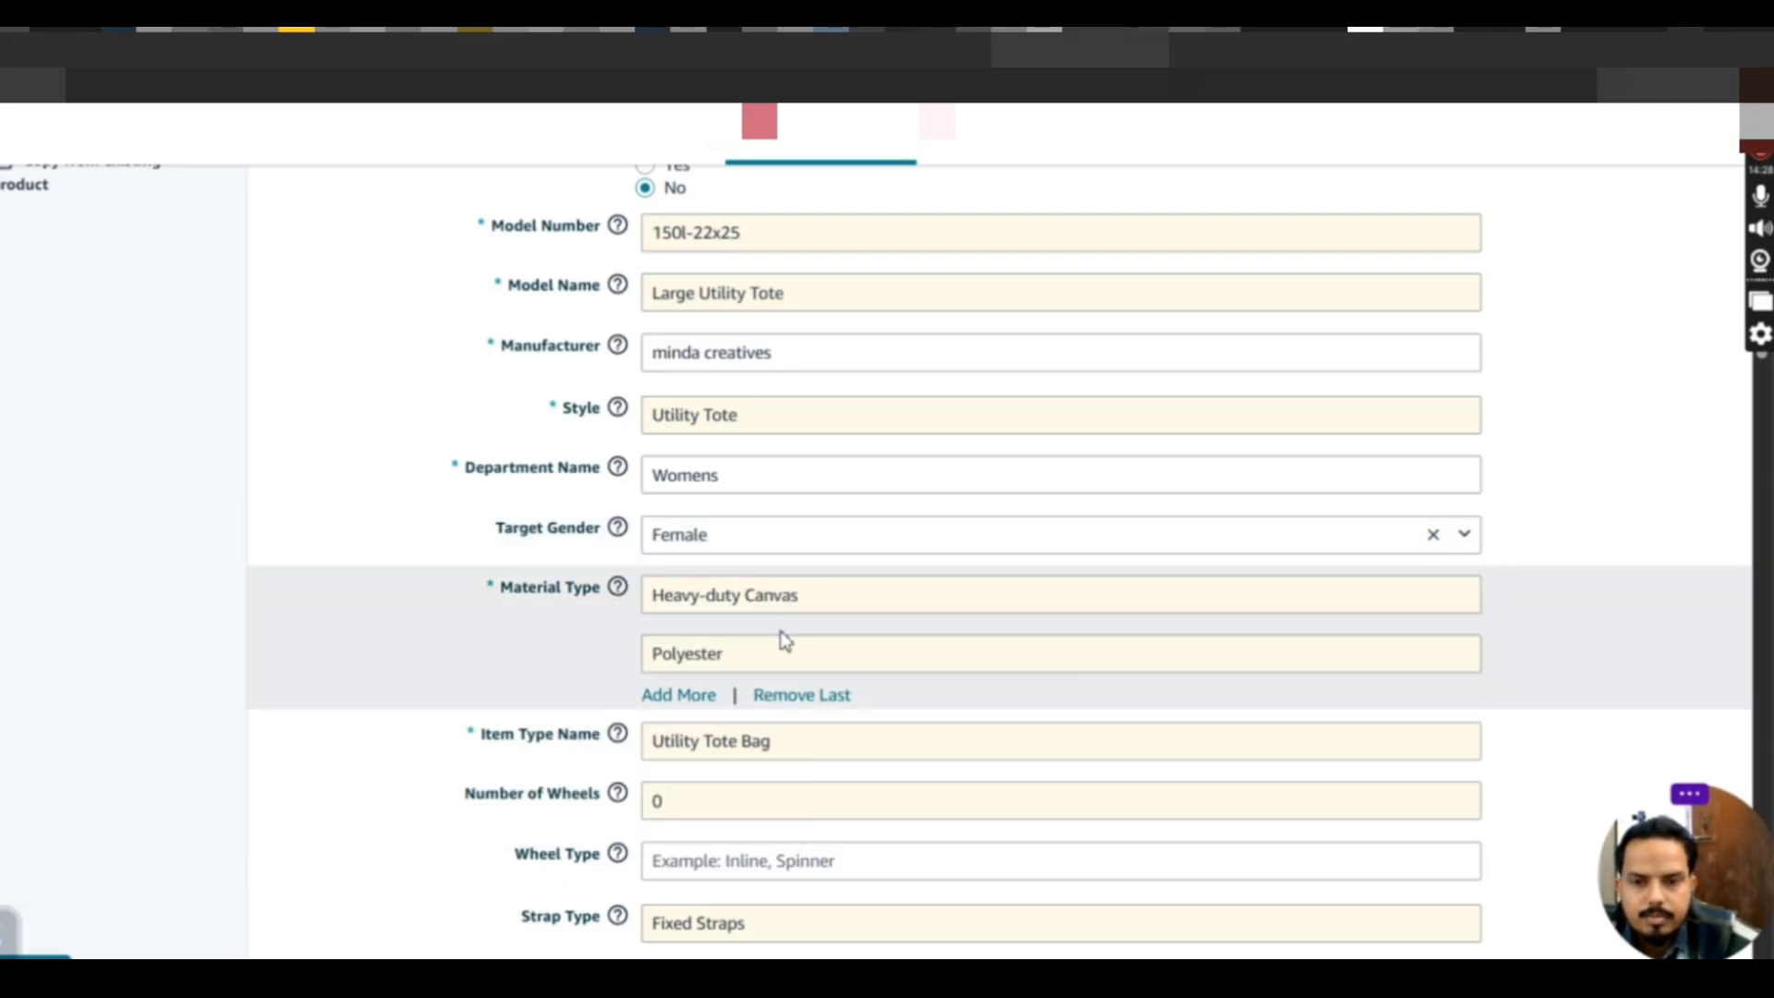
# Review the prefilled material type, item type name, wheel details, strap type and colour attributes
pyautogui.scroll(-1, 784, 640)
pyautogui.click(732, 575)
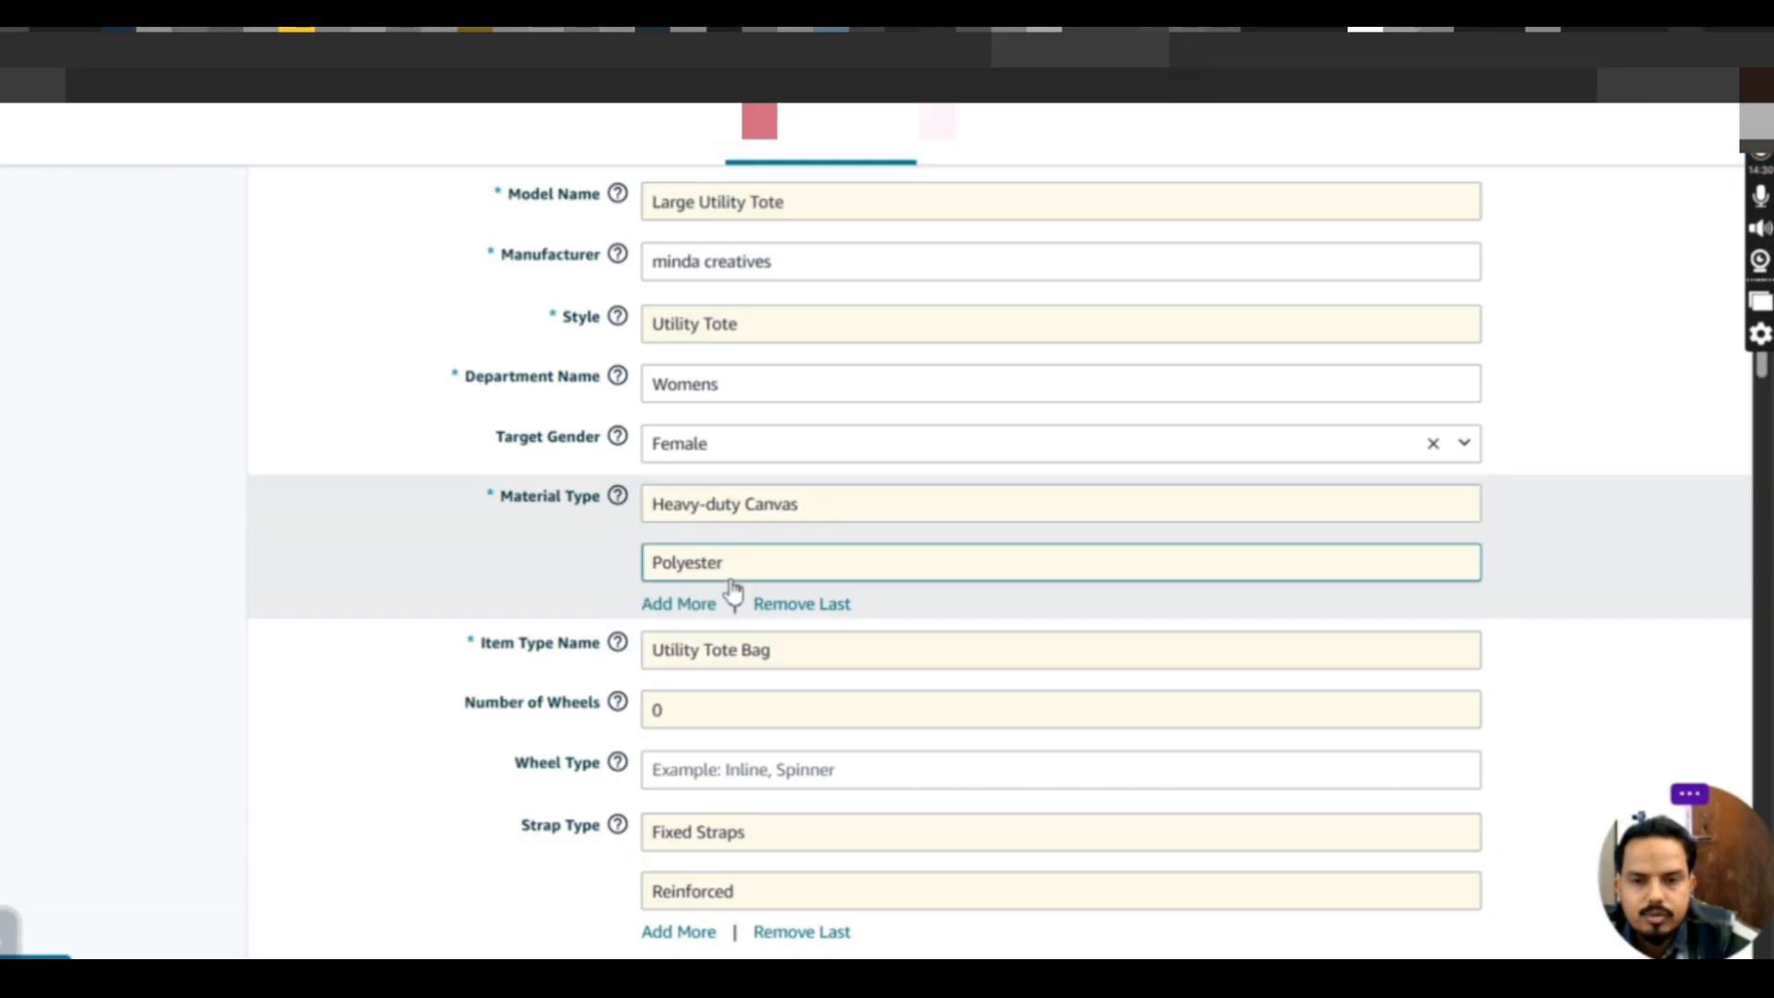
pyautogui.scroll(-1, 734, 592)
pyautogui.click(681, 591)
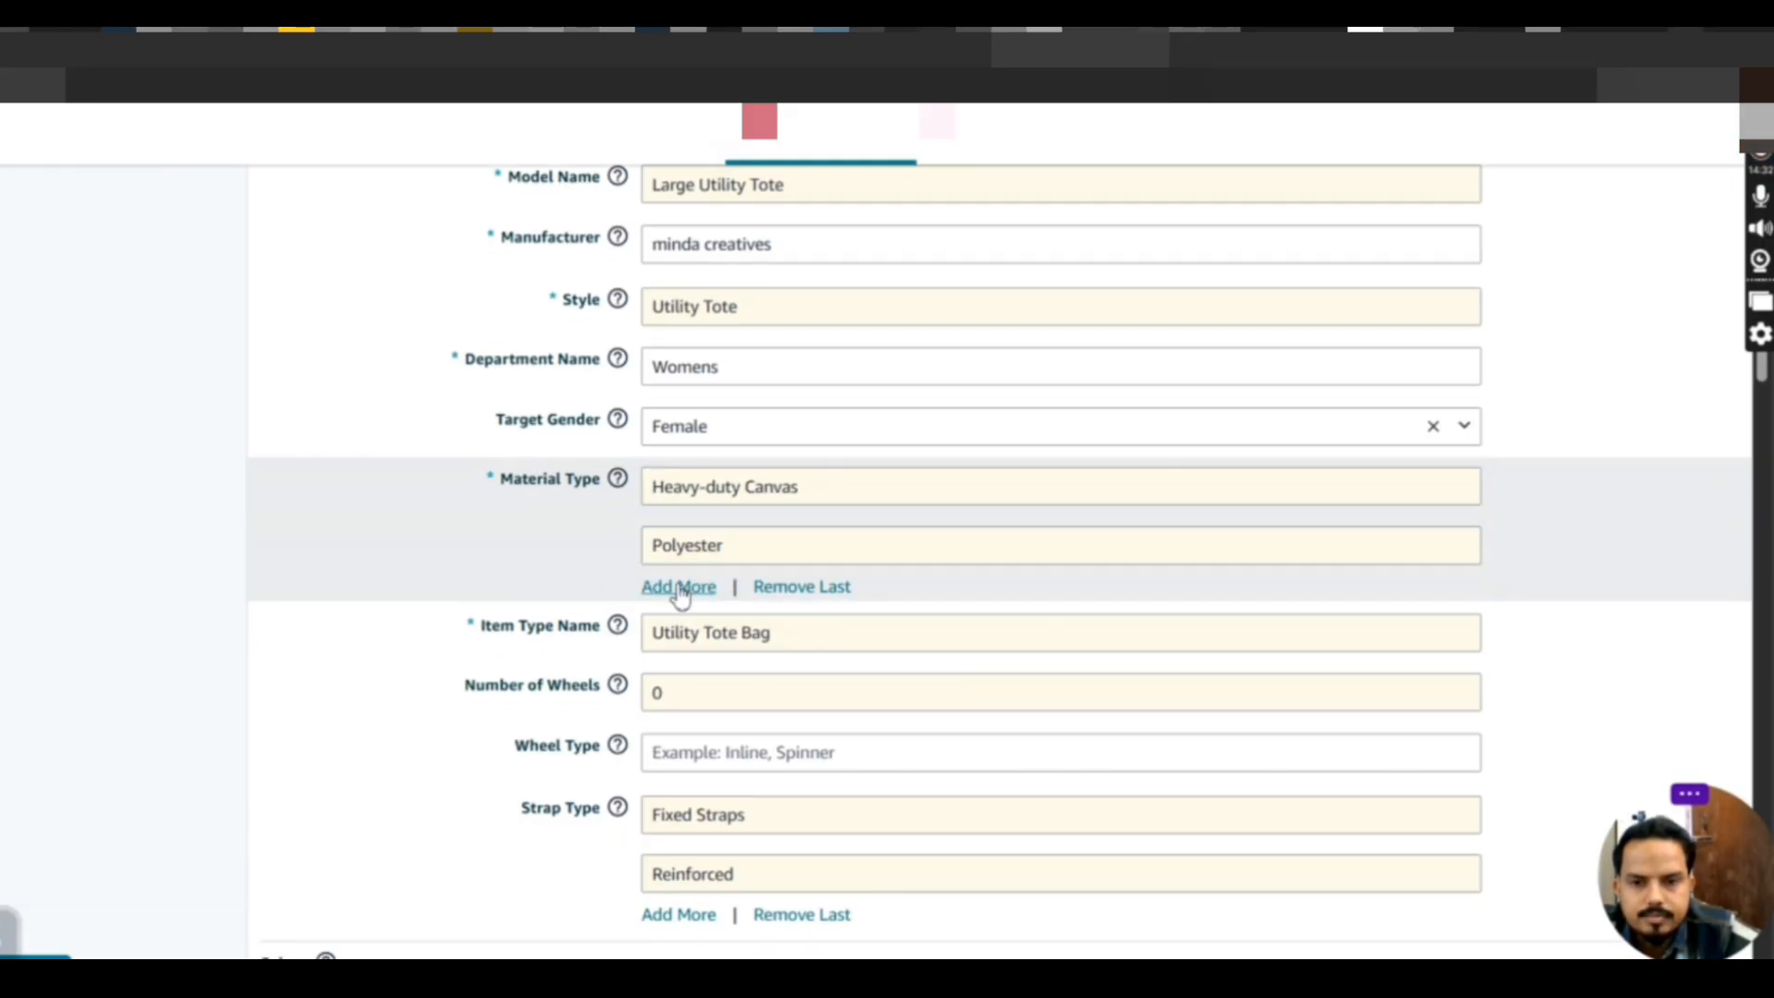
pyautogui.scroll(-2, 703, 647)
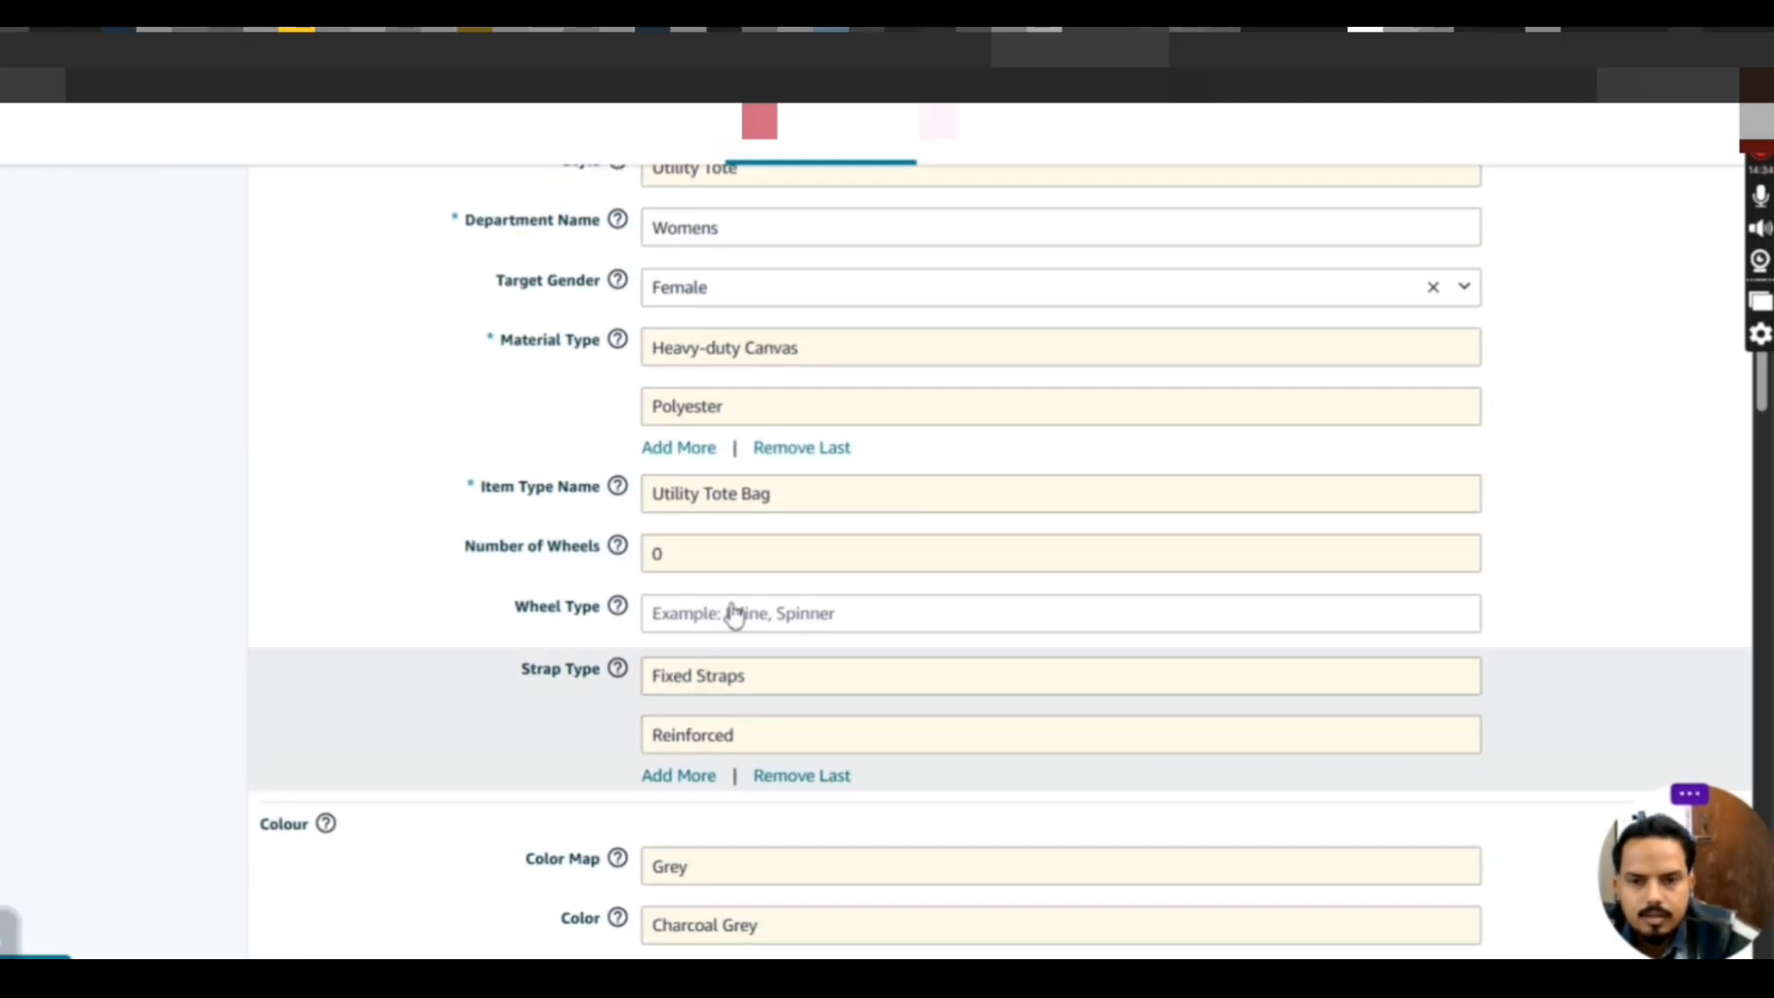
pyautogui.scroll(-1, 689, 661)
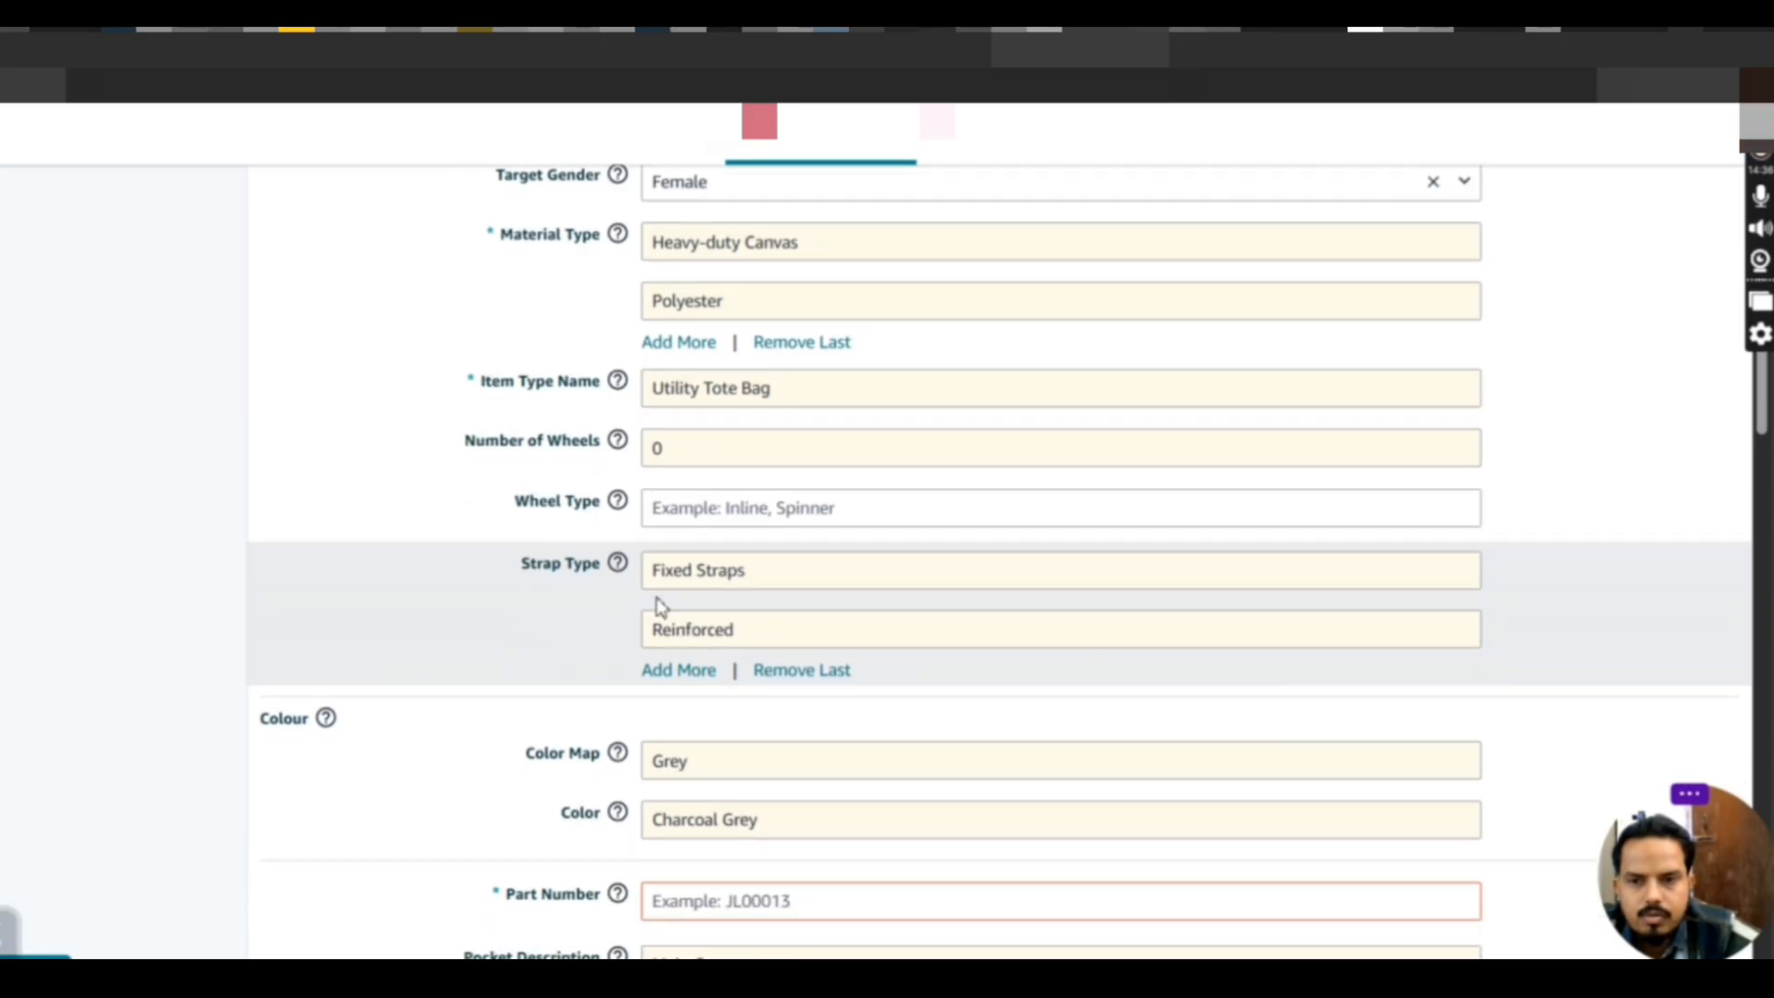
pyautogui.click(682, 462)
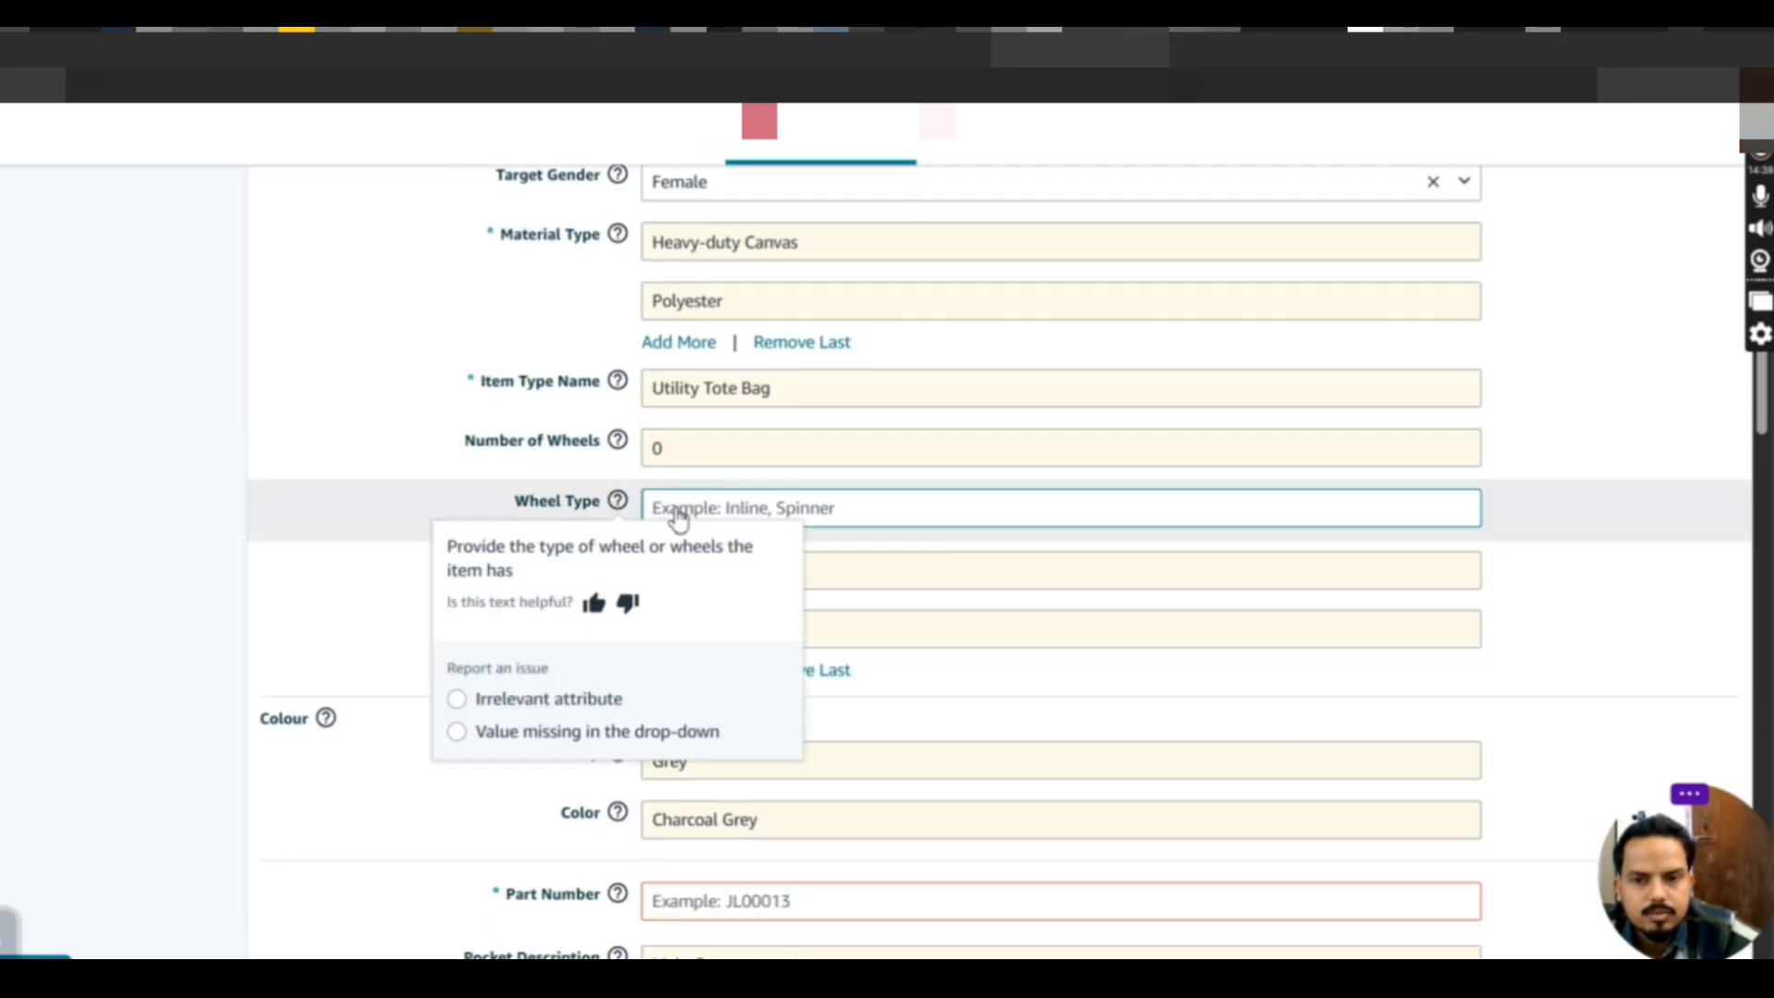
pyautogui.scroll(-1, 695, 637)
pyautogui.scroll(-1, 695, 638)
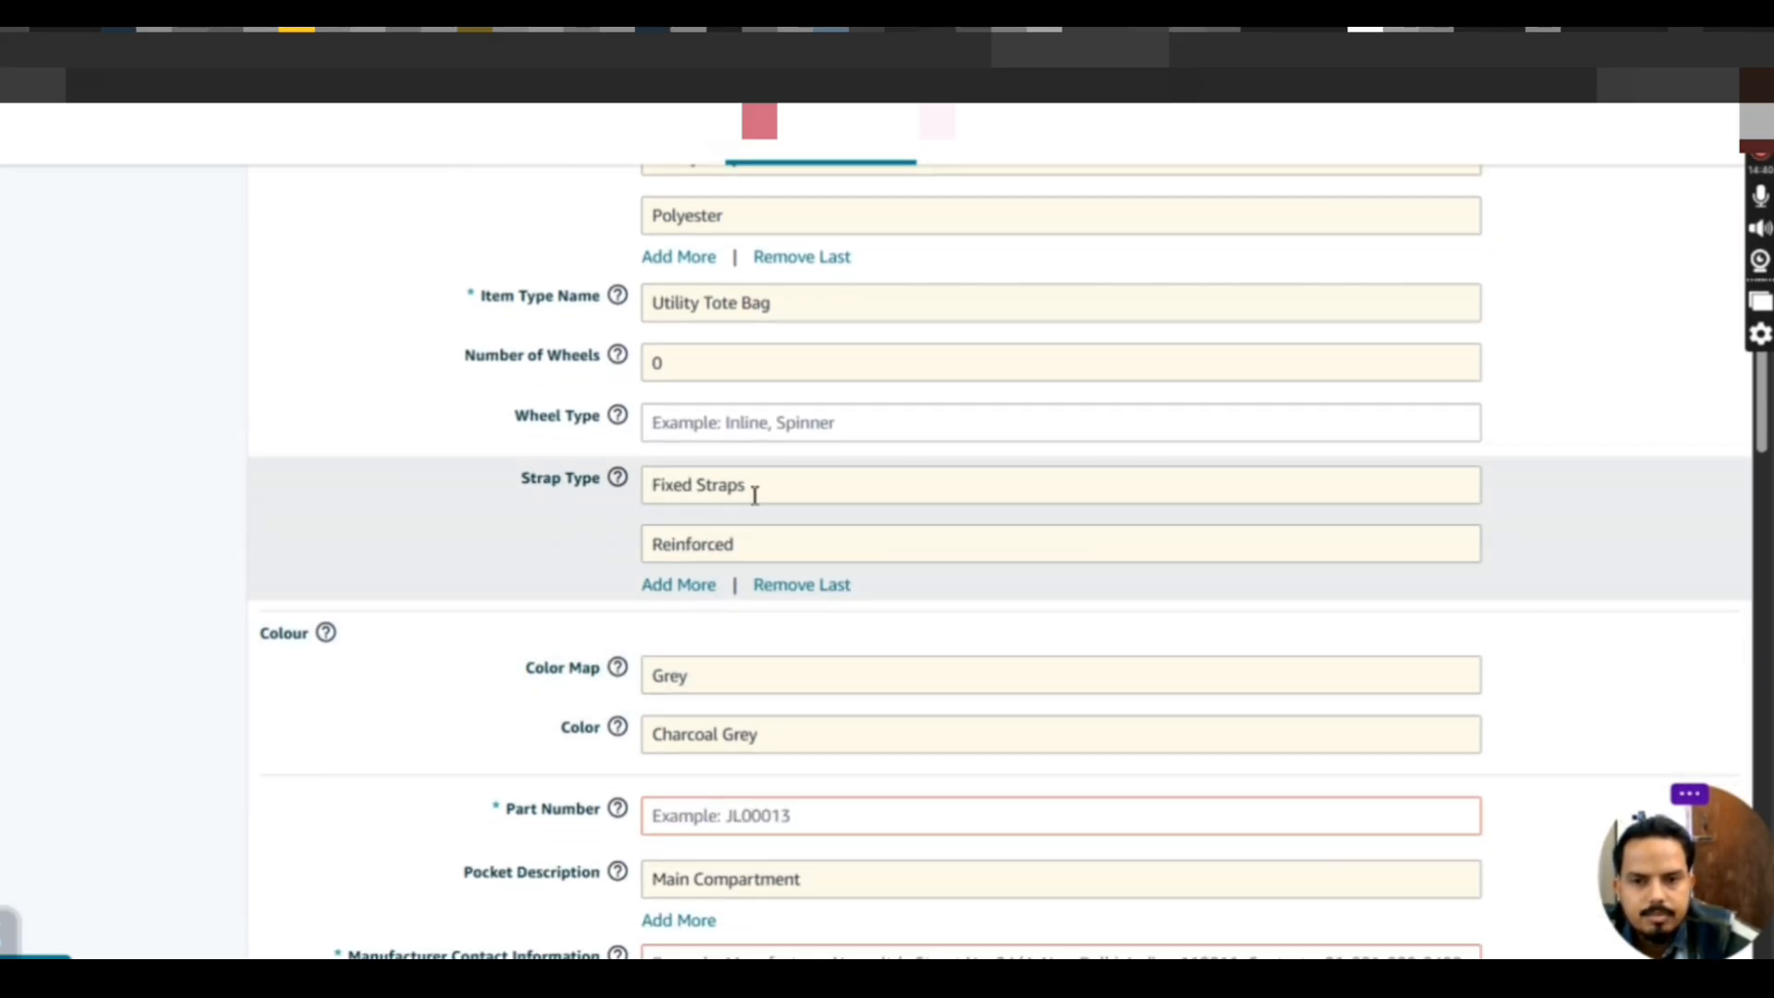
pyautogui.scroll(-3, 744, 554)
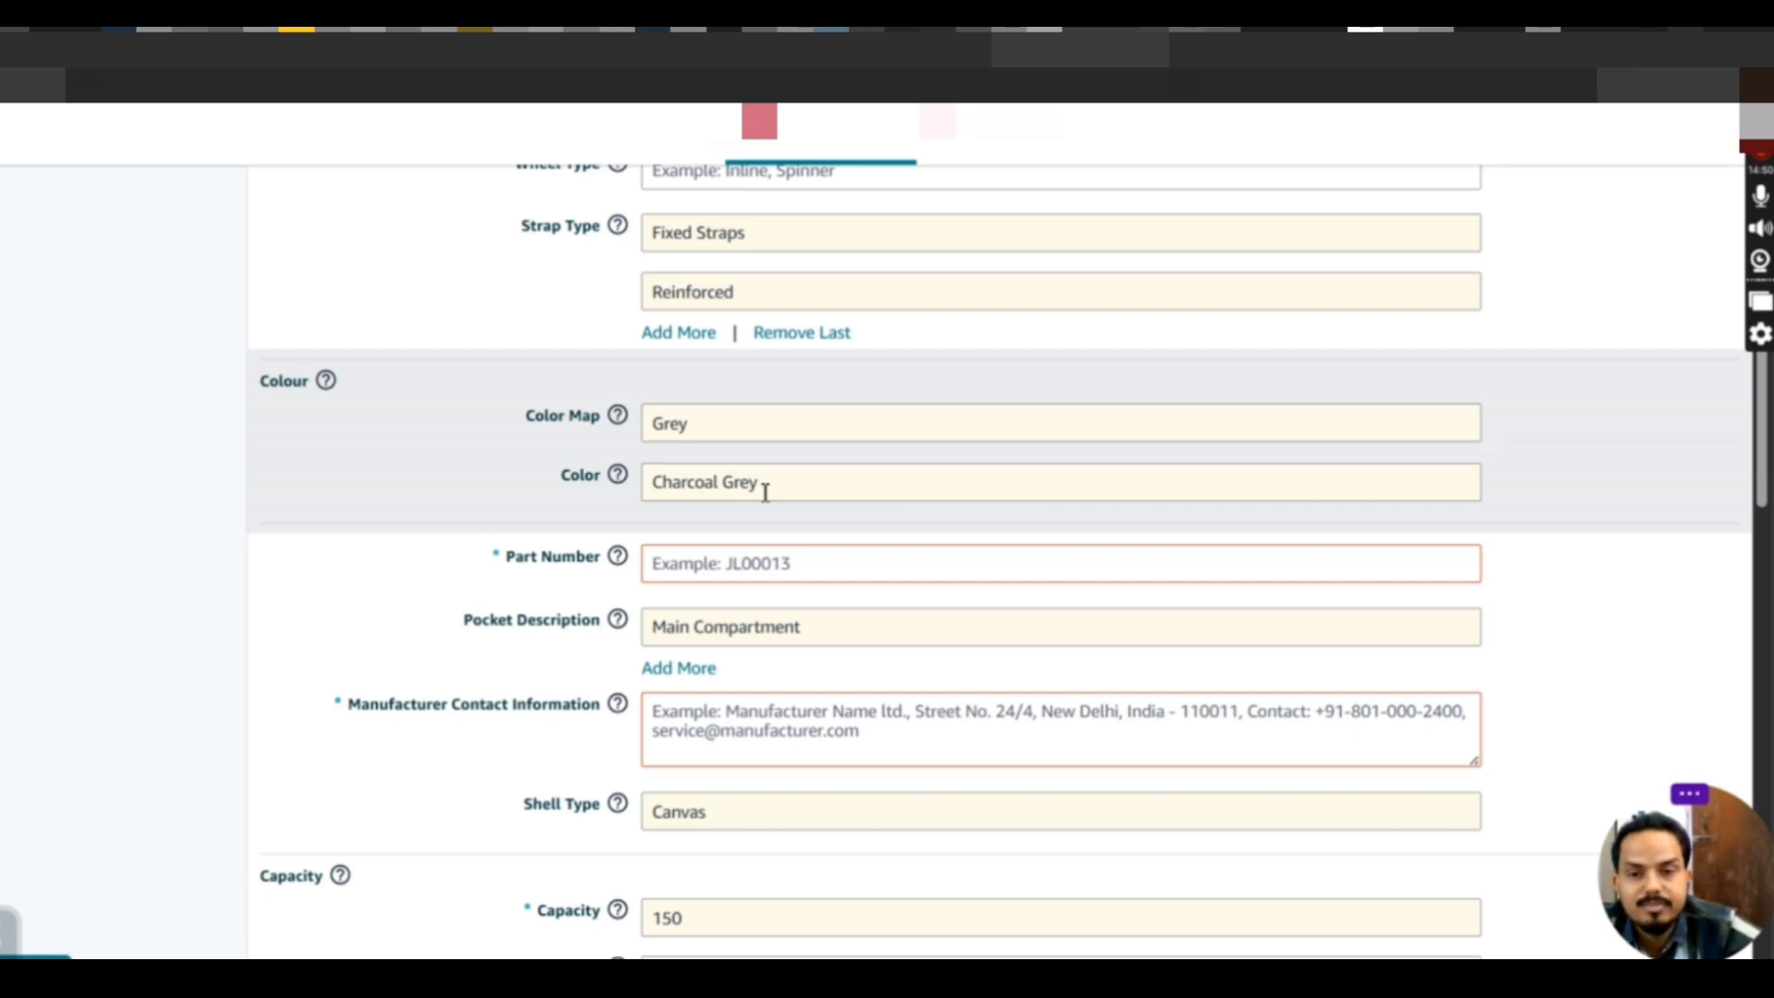
# Fill in the required Part Number with the saved value hgjn5242
pyautogui.scroll(-1, 765, 492)
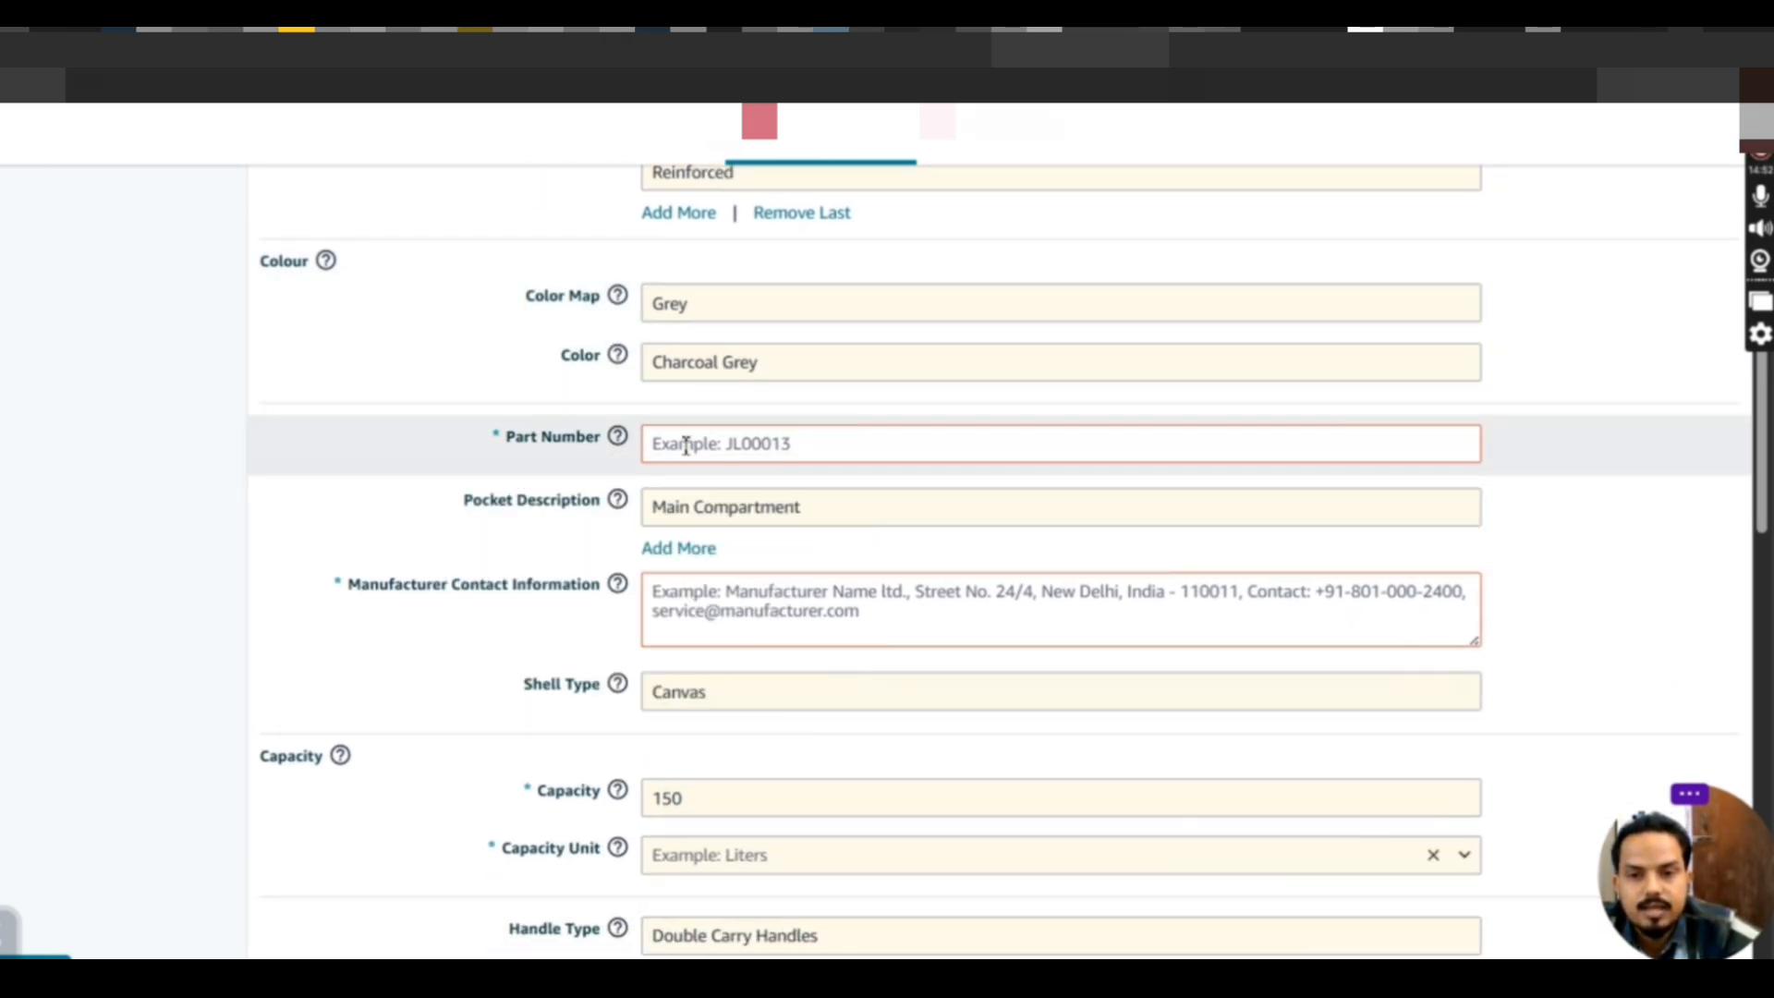
pyautogui.click(686, 445)
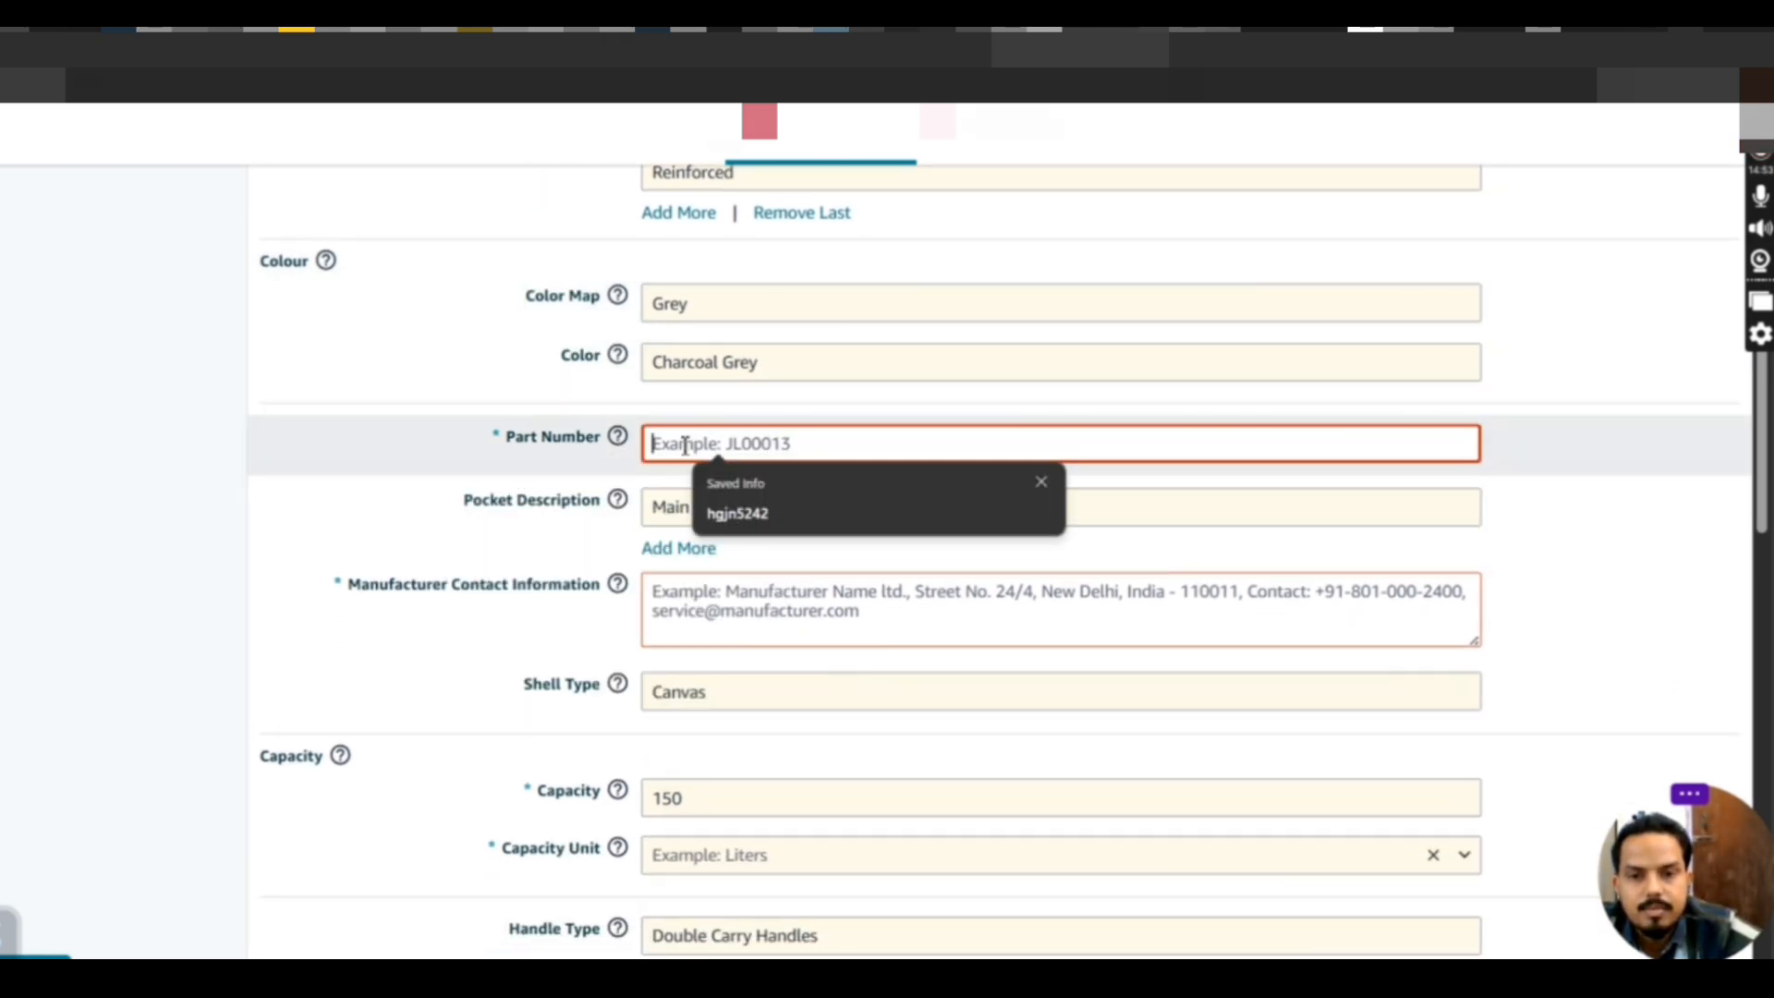
pyautogui.click(737, 514)
pyautogui.scroll(-1, 732, 515)
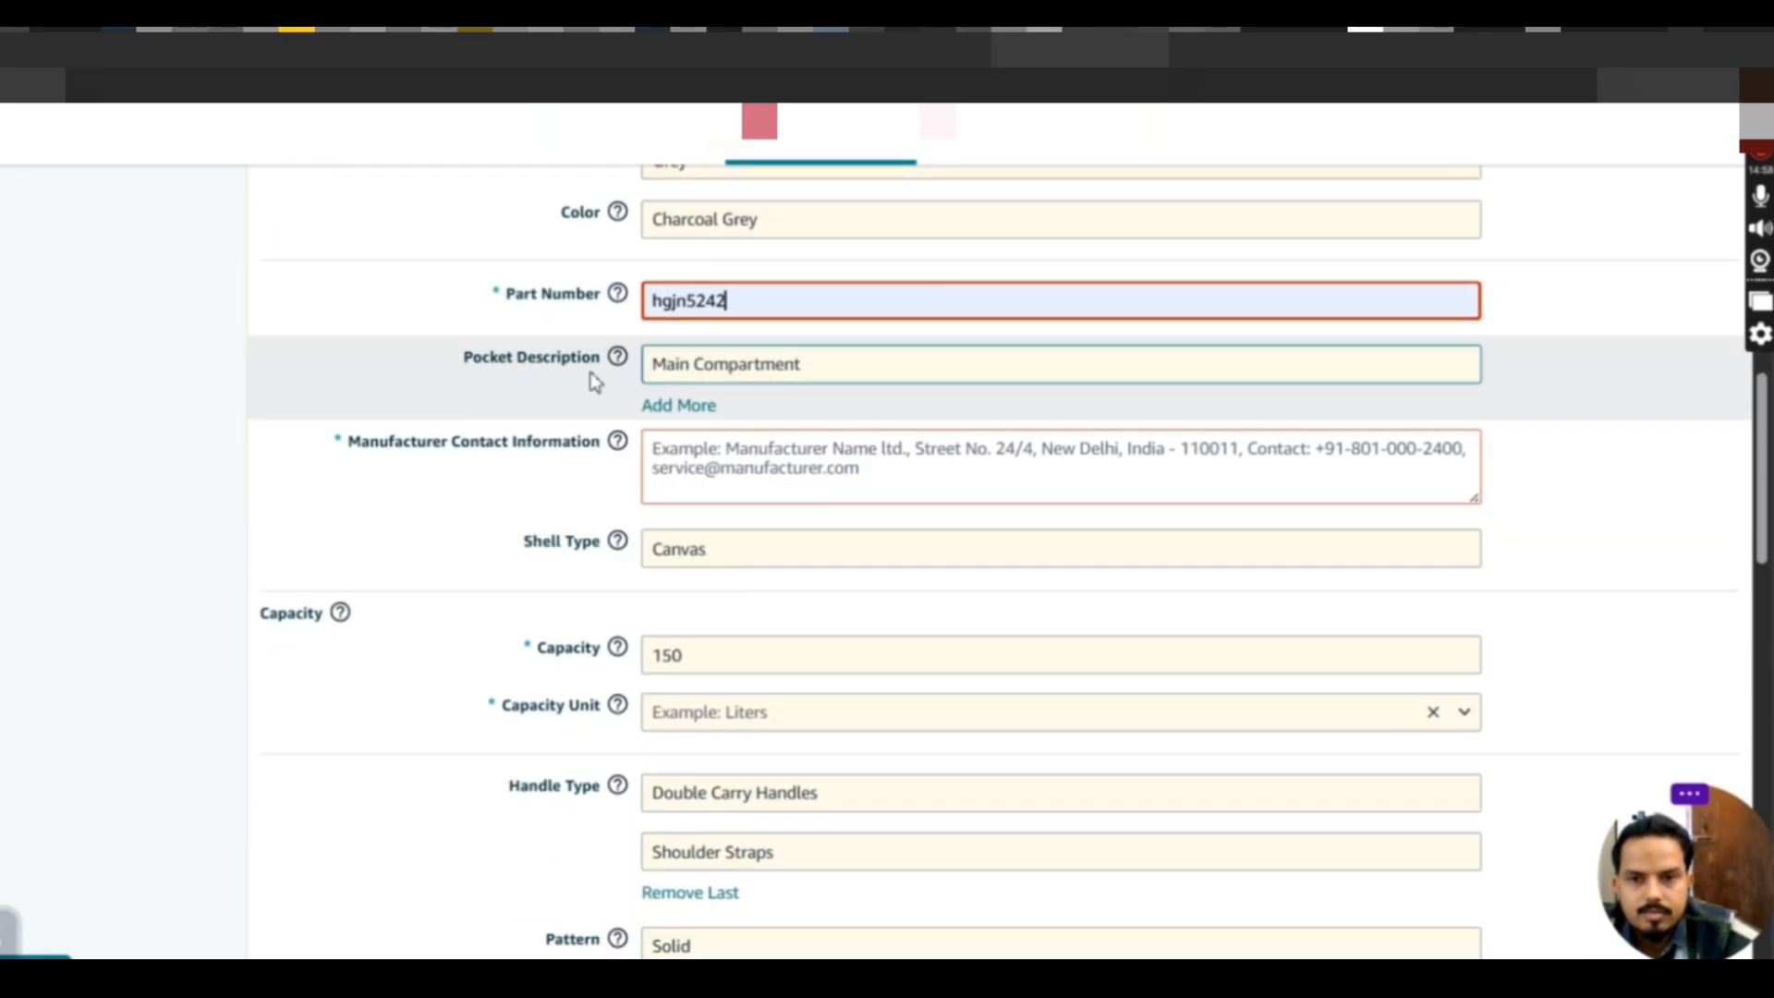
# Enter "minda creatives llp noida" as the Manufacturer Contact Information
pyautogui.moveTo(617, 358)
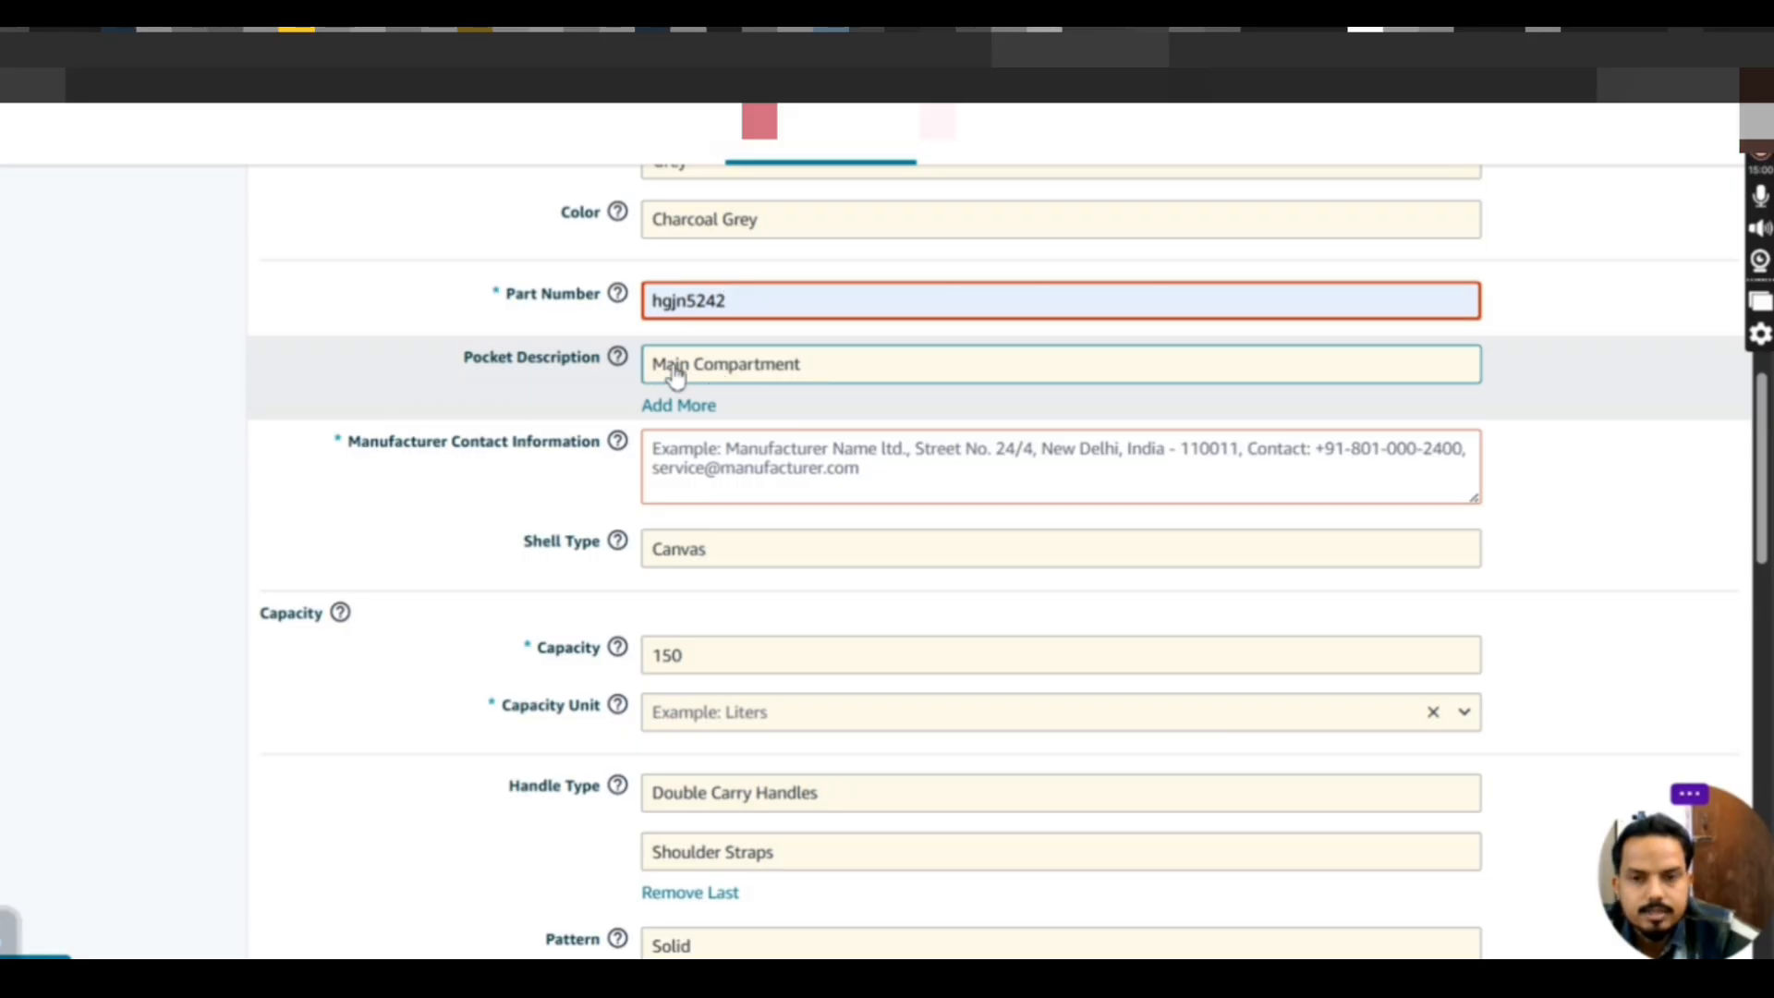
pyautogui.scroll(-1, 838, 385)
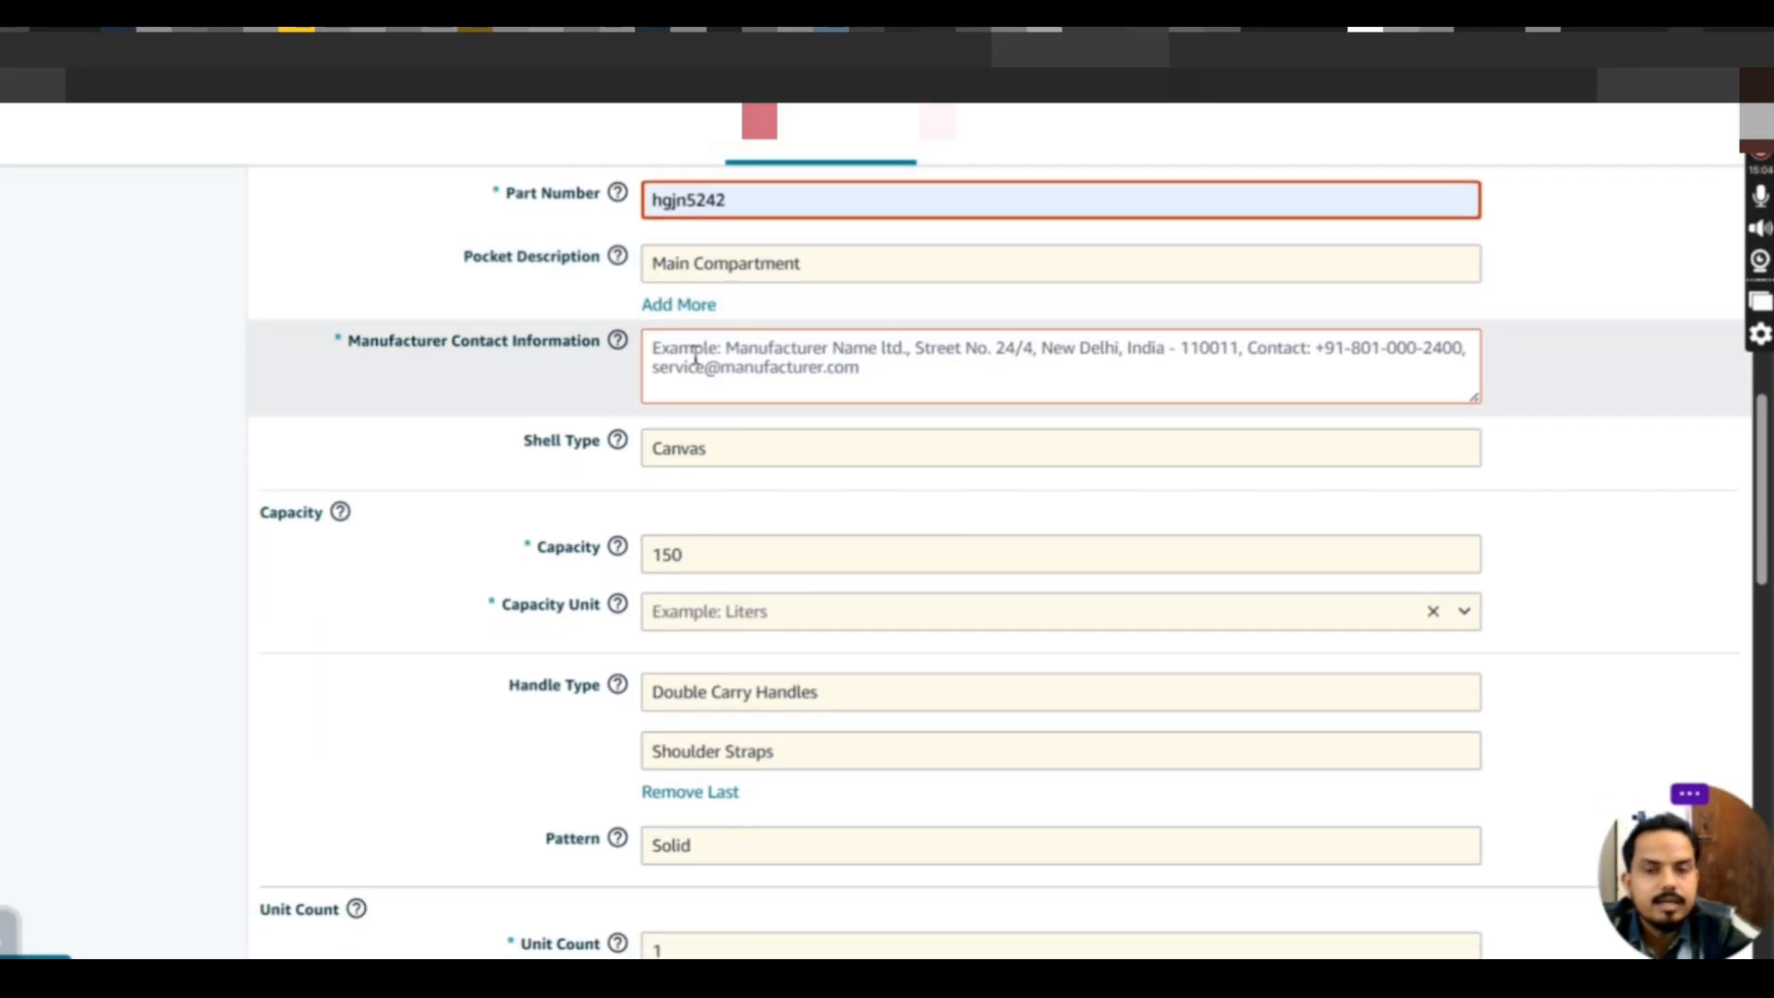
pyautogui.click(695, 356)
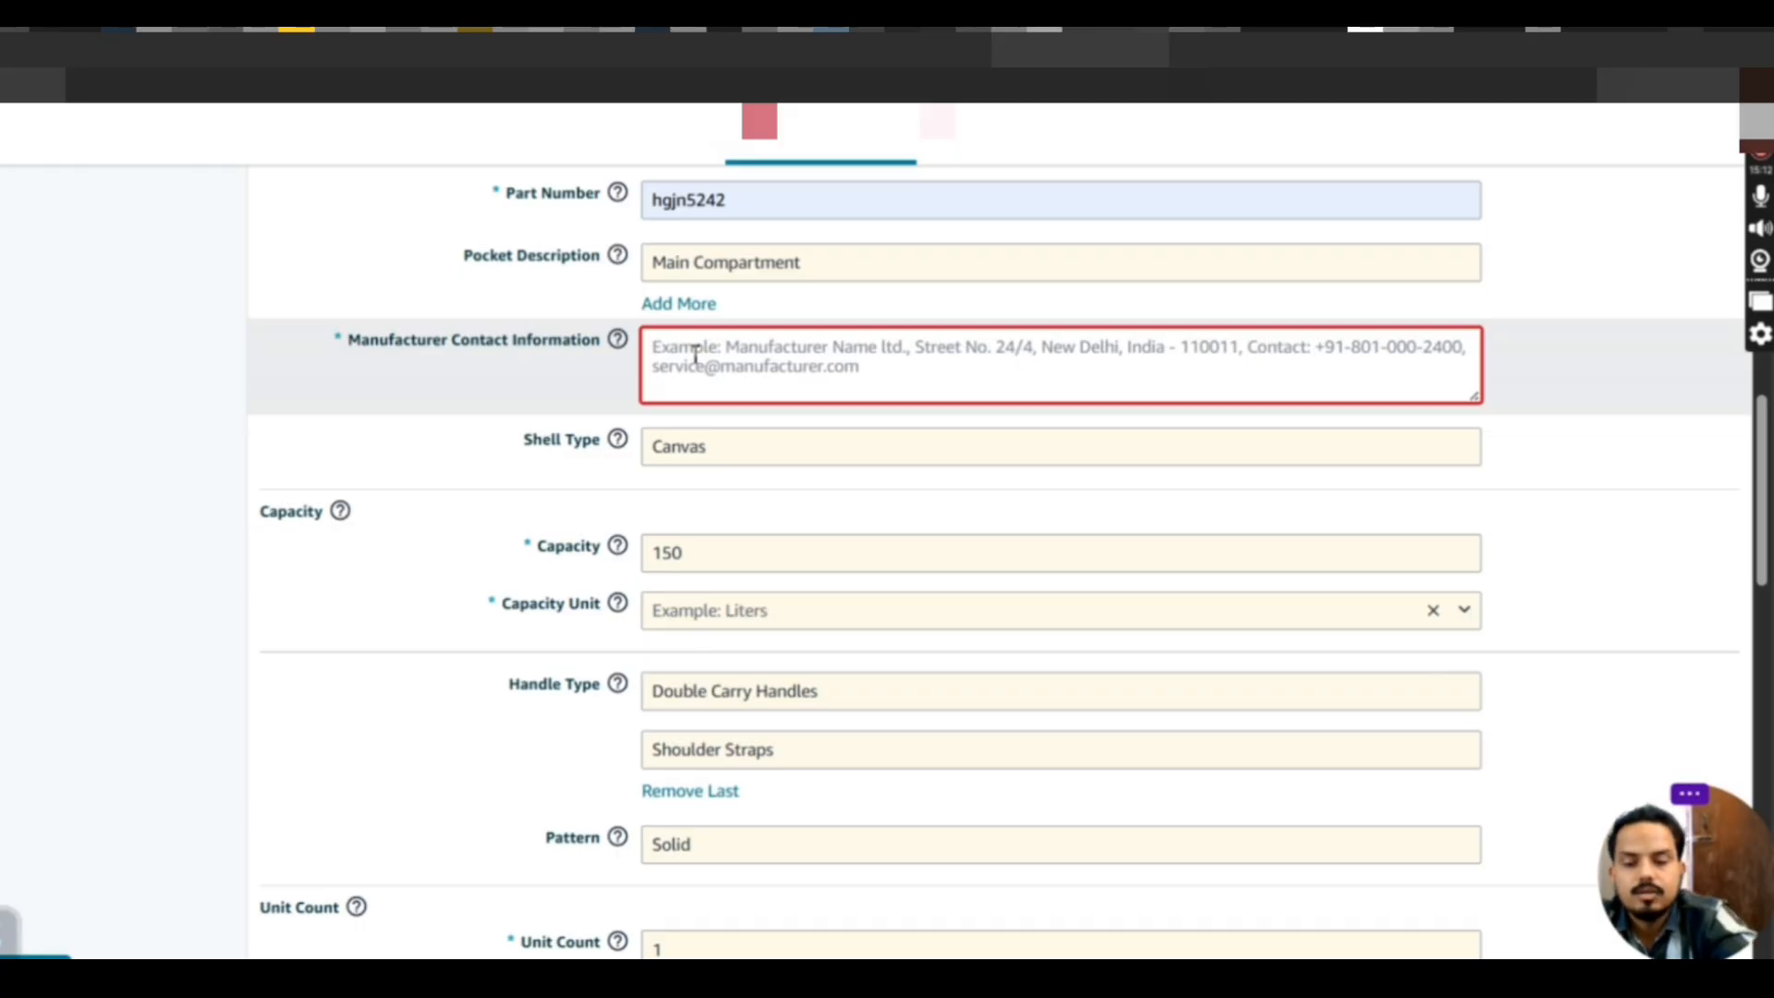
pyautogui.write('ba')
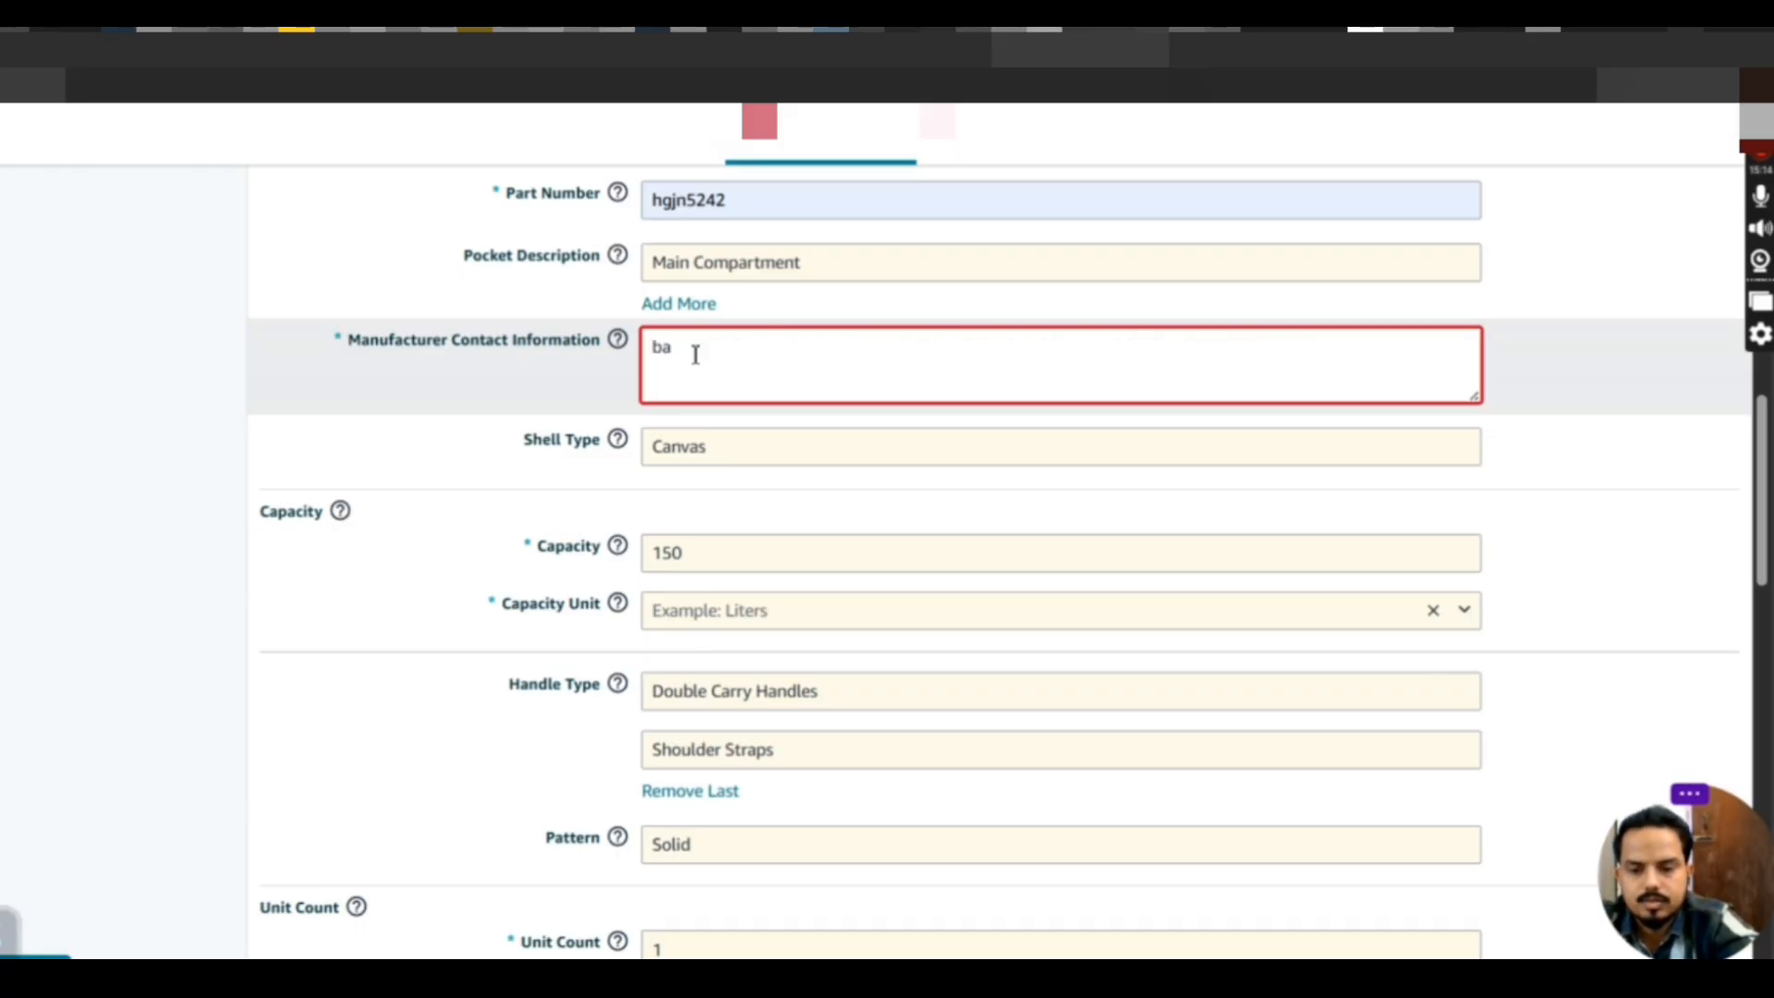
pyautogui.press('BackSpace')
pyautogui.press('BackSpace')
pyautogui.write('minda creatives llp')
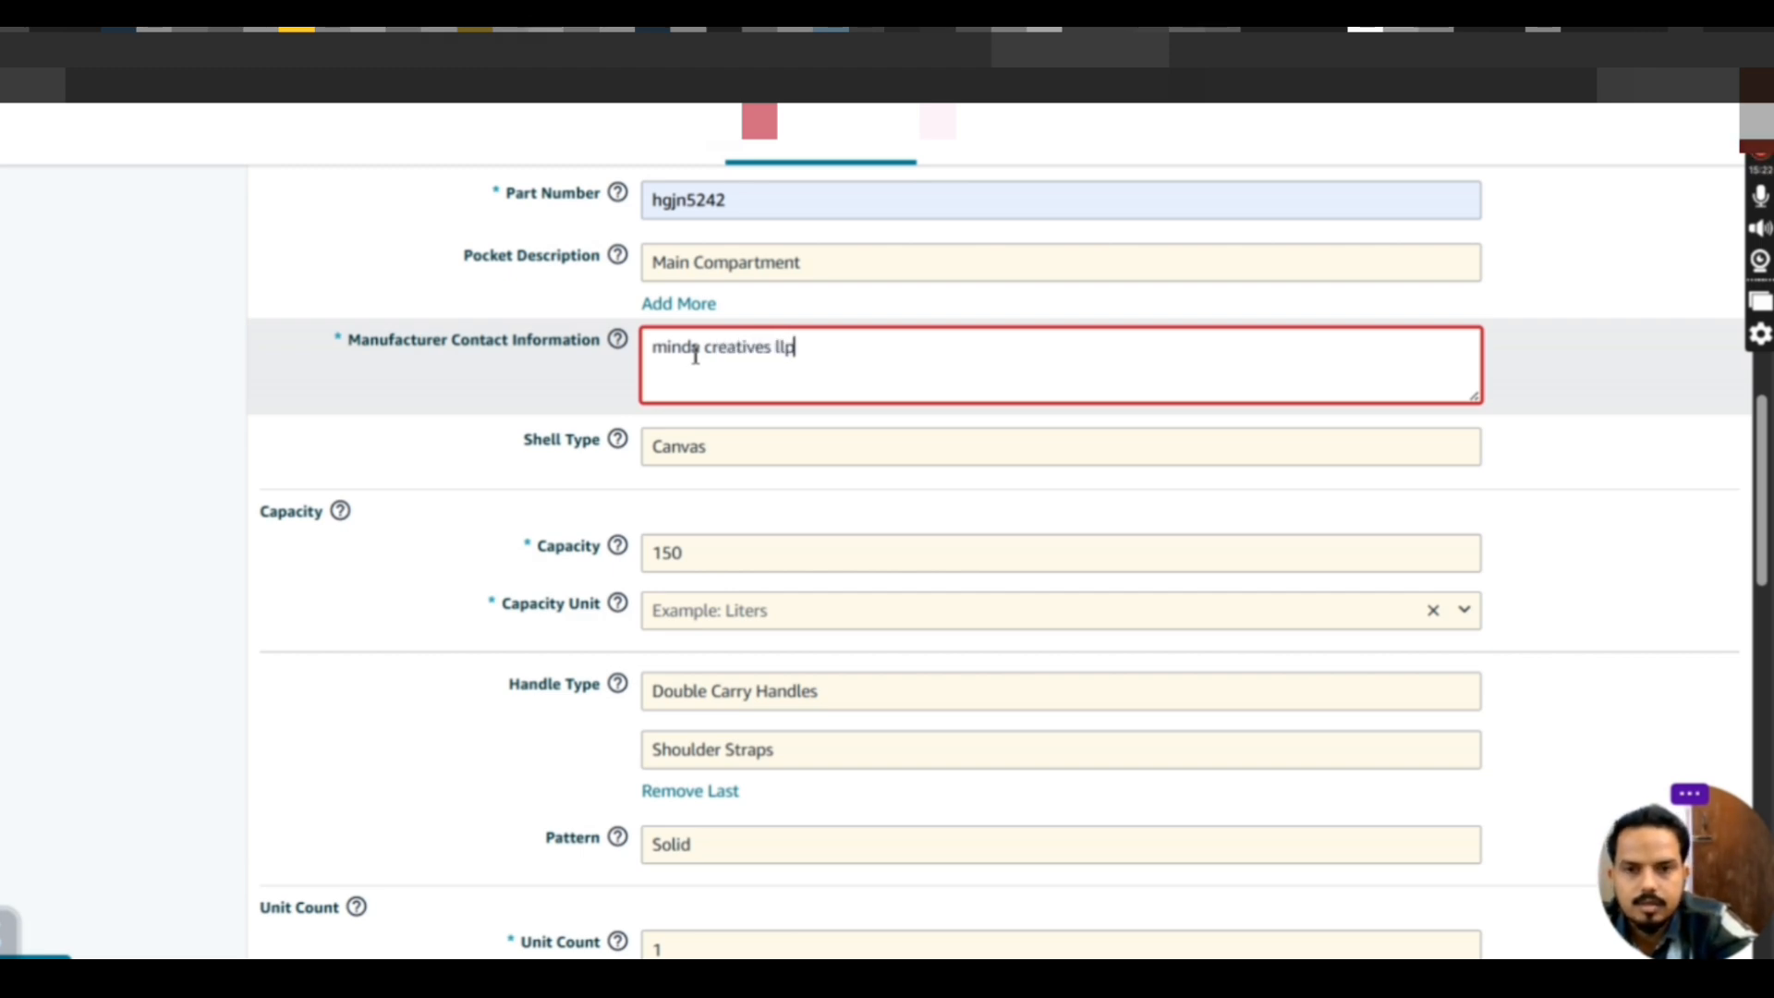
pyautogui.write('oida')
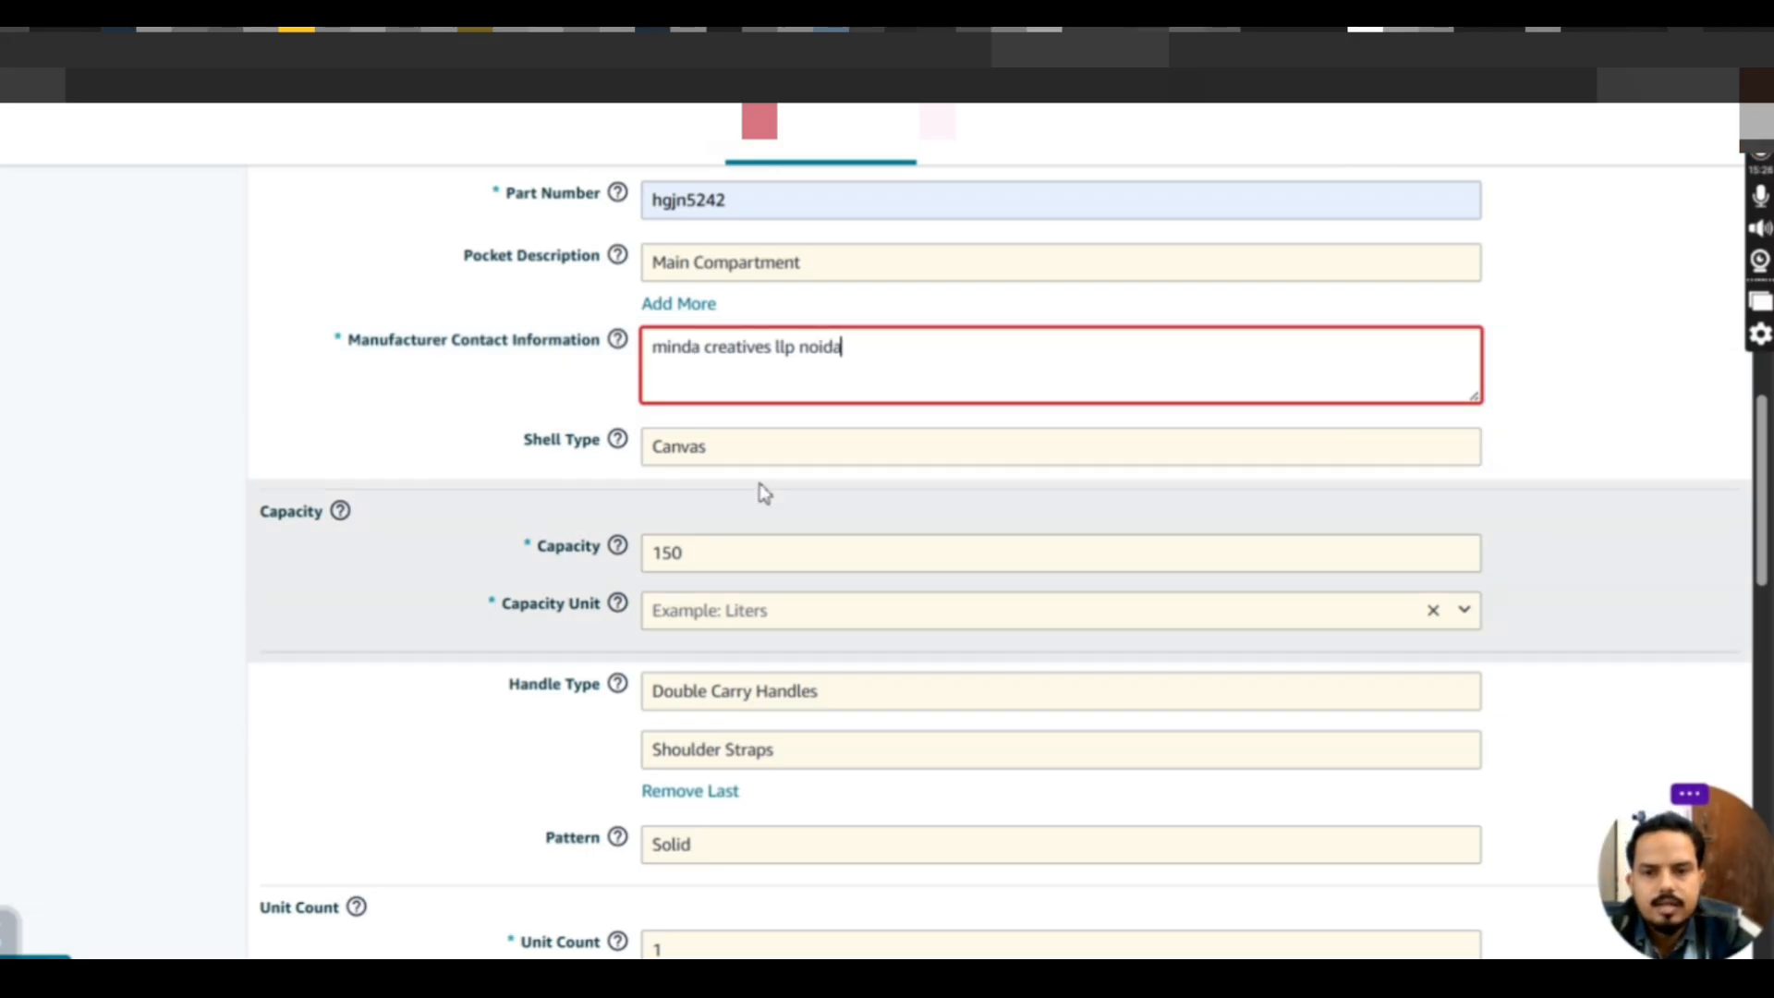
# Set the Capacity Unit of the bag to litres
pyautogui.scroll(-1, 757, 489)
pyautogui.scroll(-1, 760, 488)
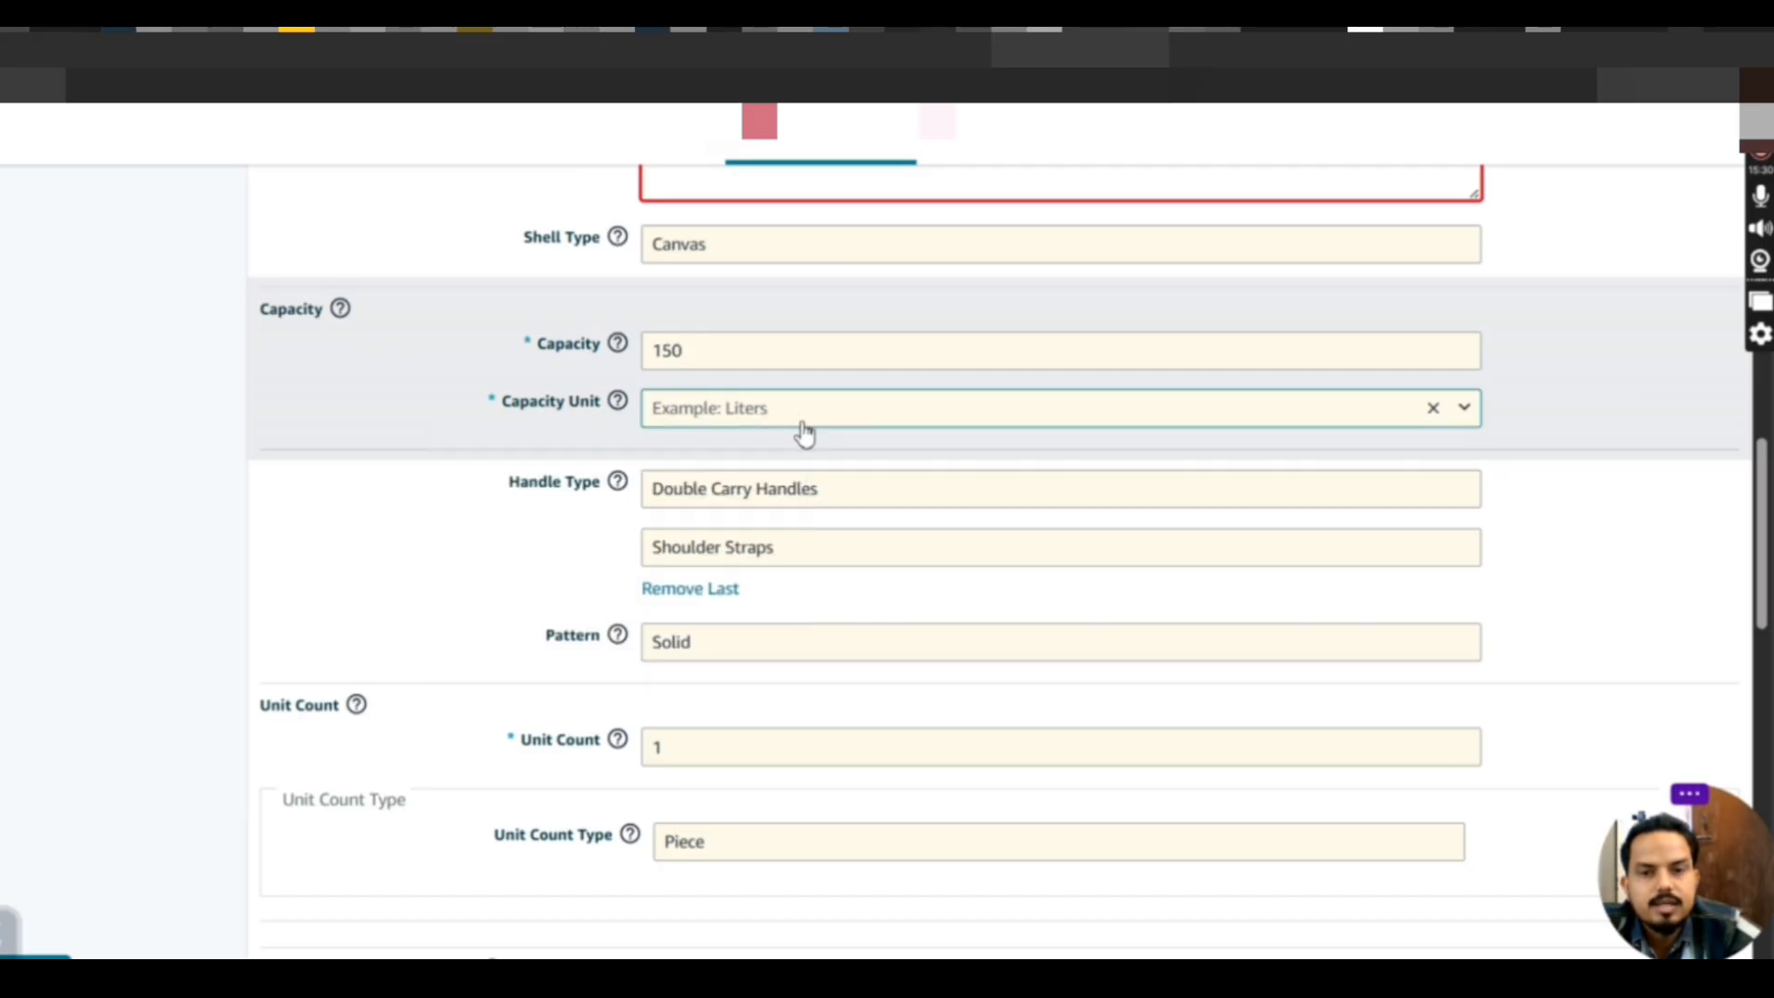
pyautogui.click(748, 419)
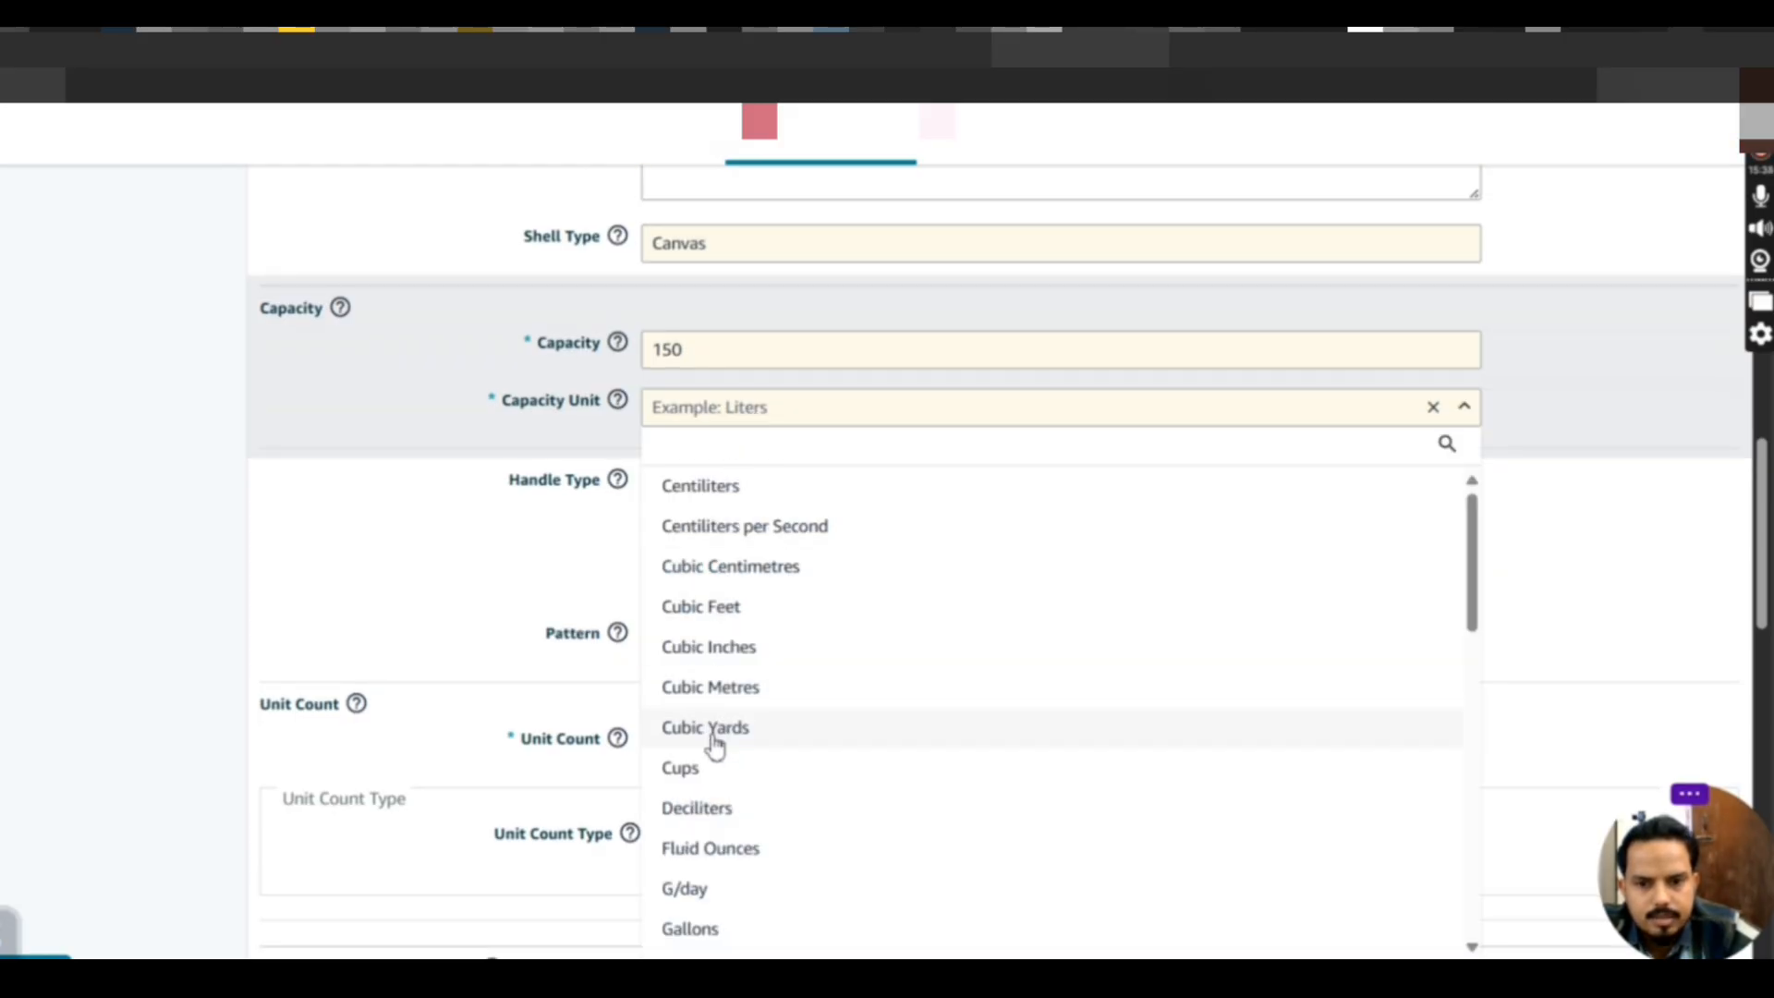
pyautogui.scroll(-1, 713, 745)
pyautogui.scroll(-6, 709, 765)
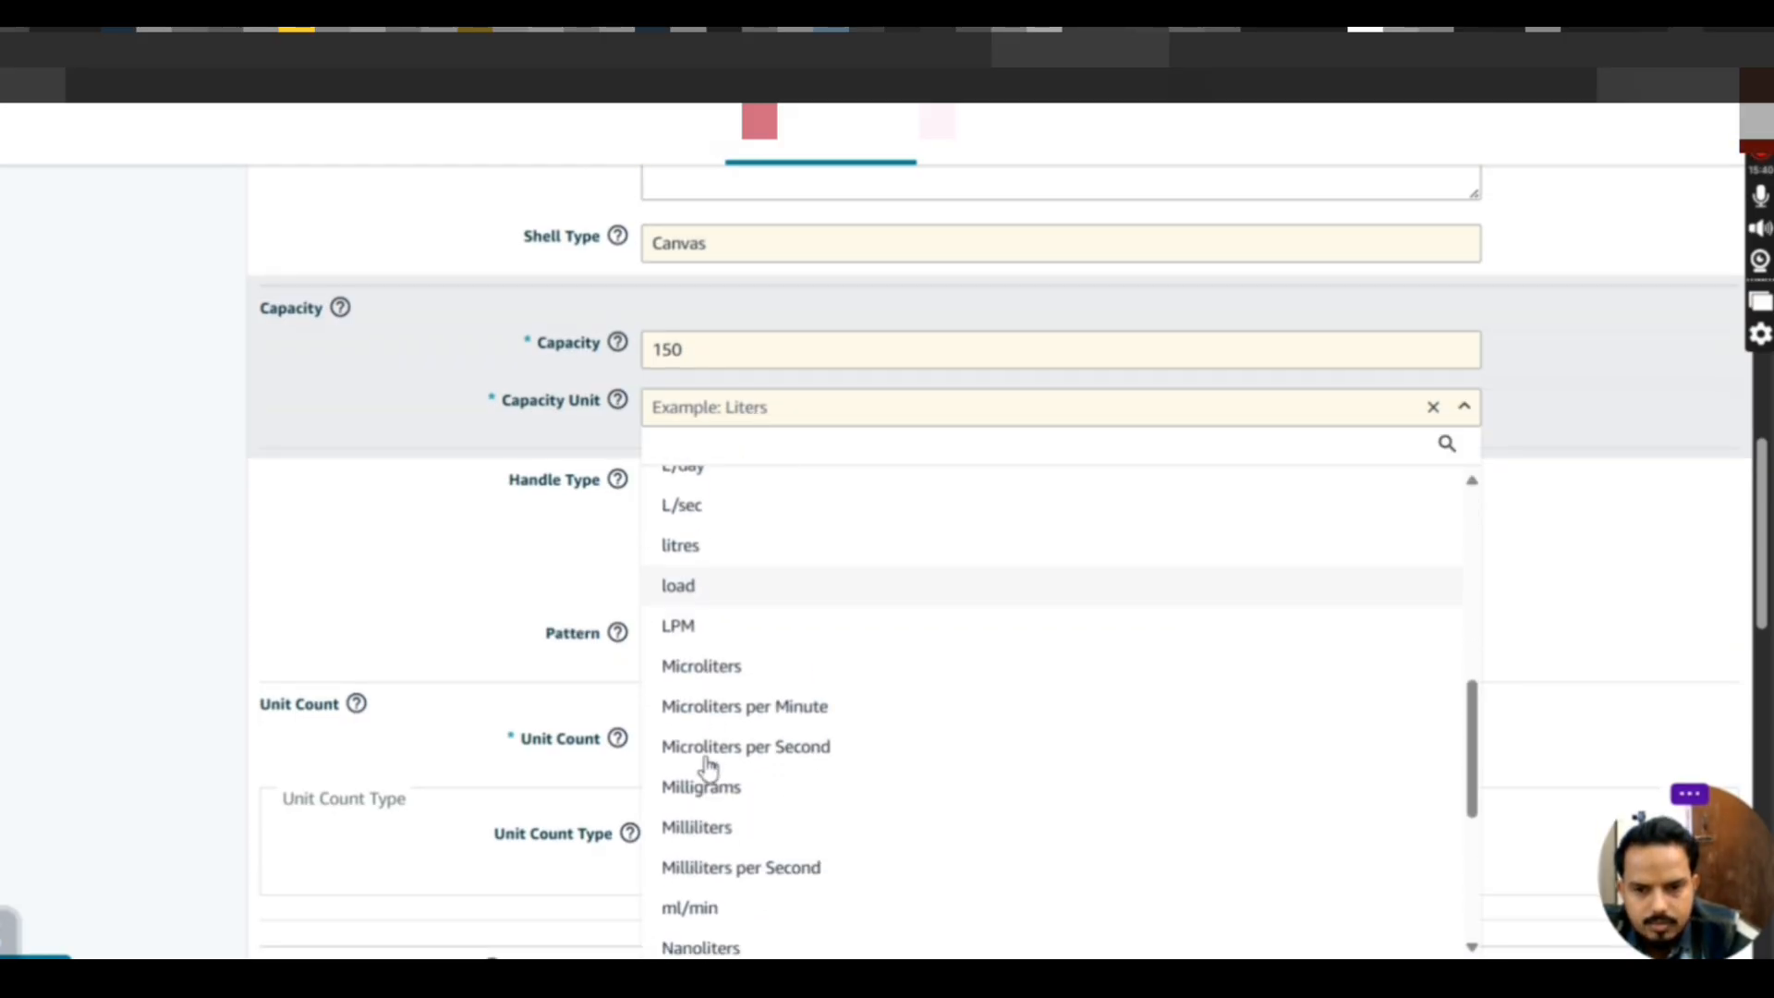
pyautogui.click(693, 536)
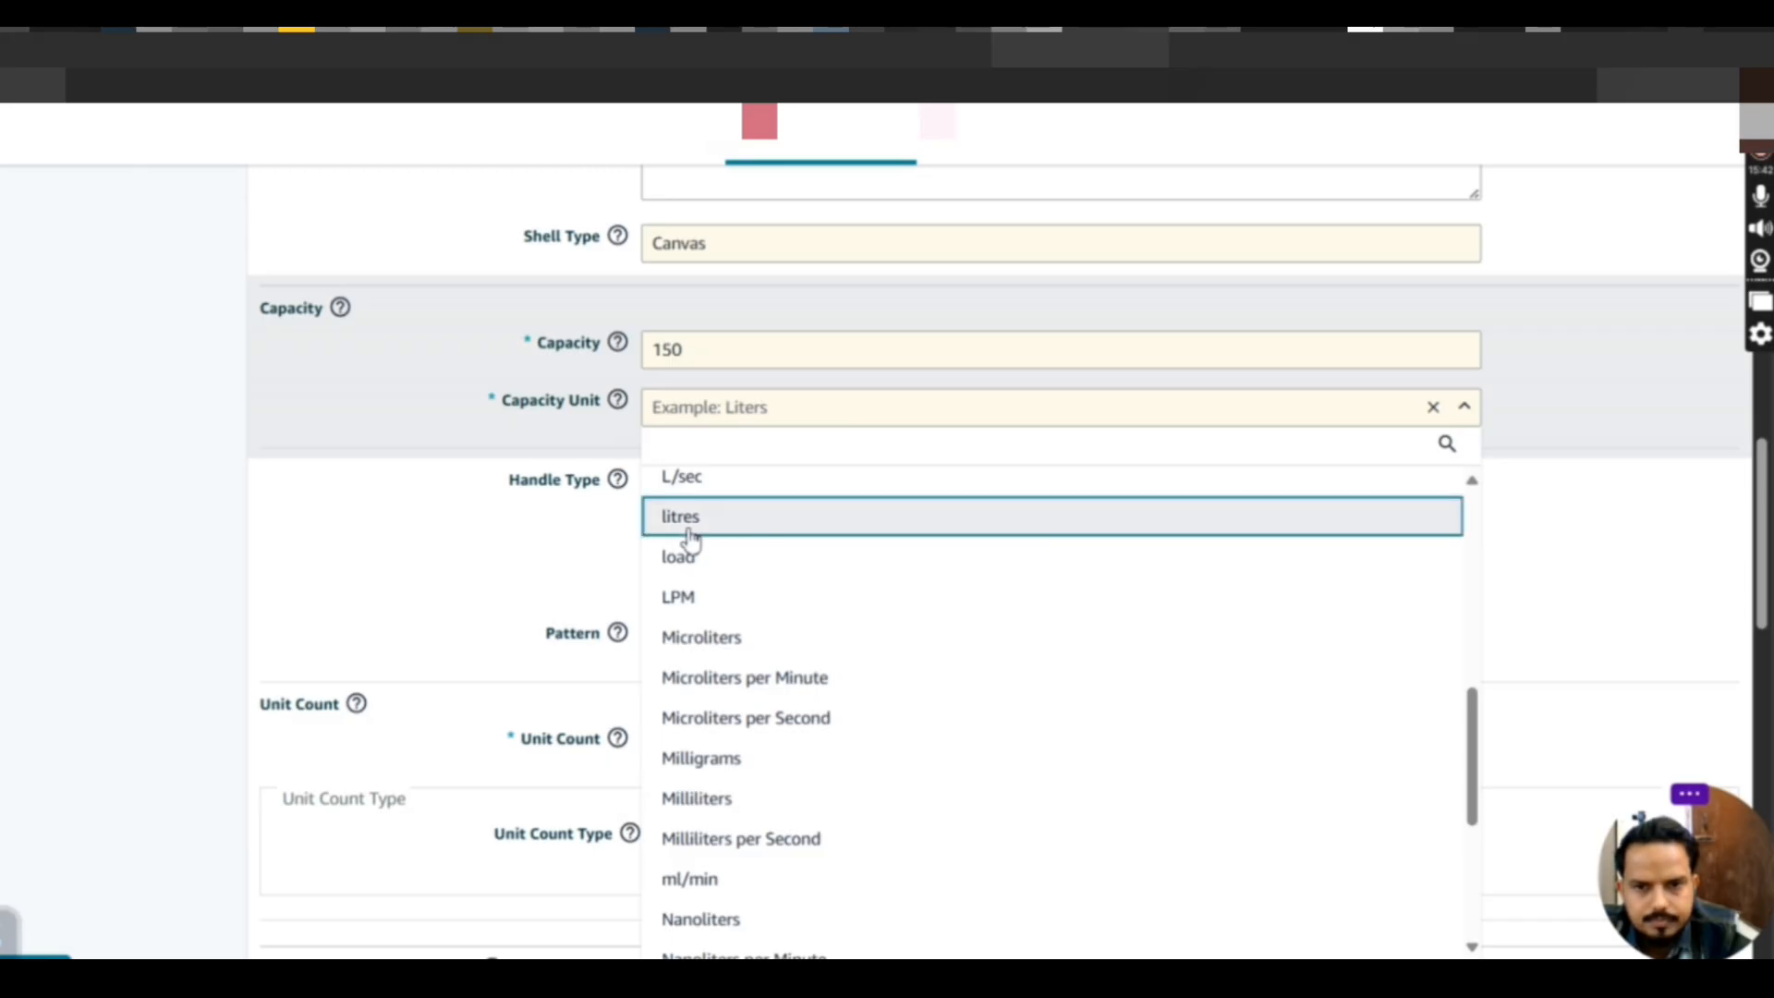
pyautogui.click(691, 536)
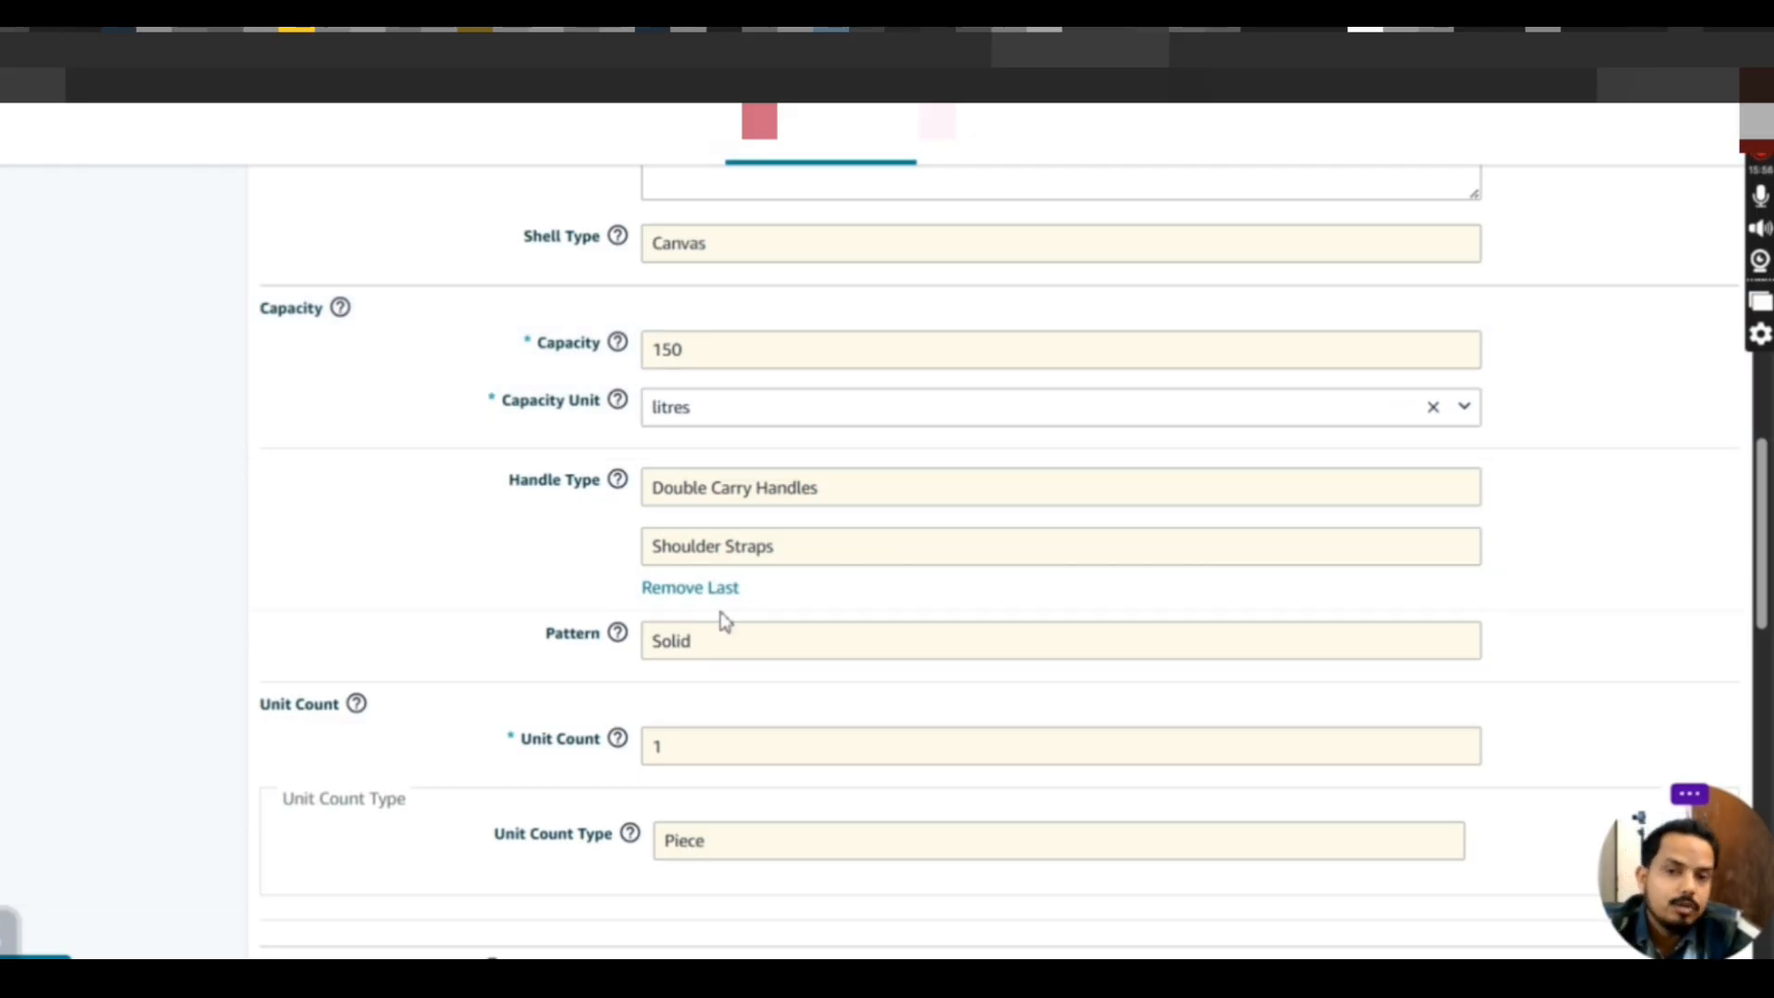
# Set the External Product Information Entity to HSN Code
pyautogui.scroll(-2, 735, 675)
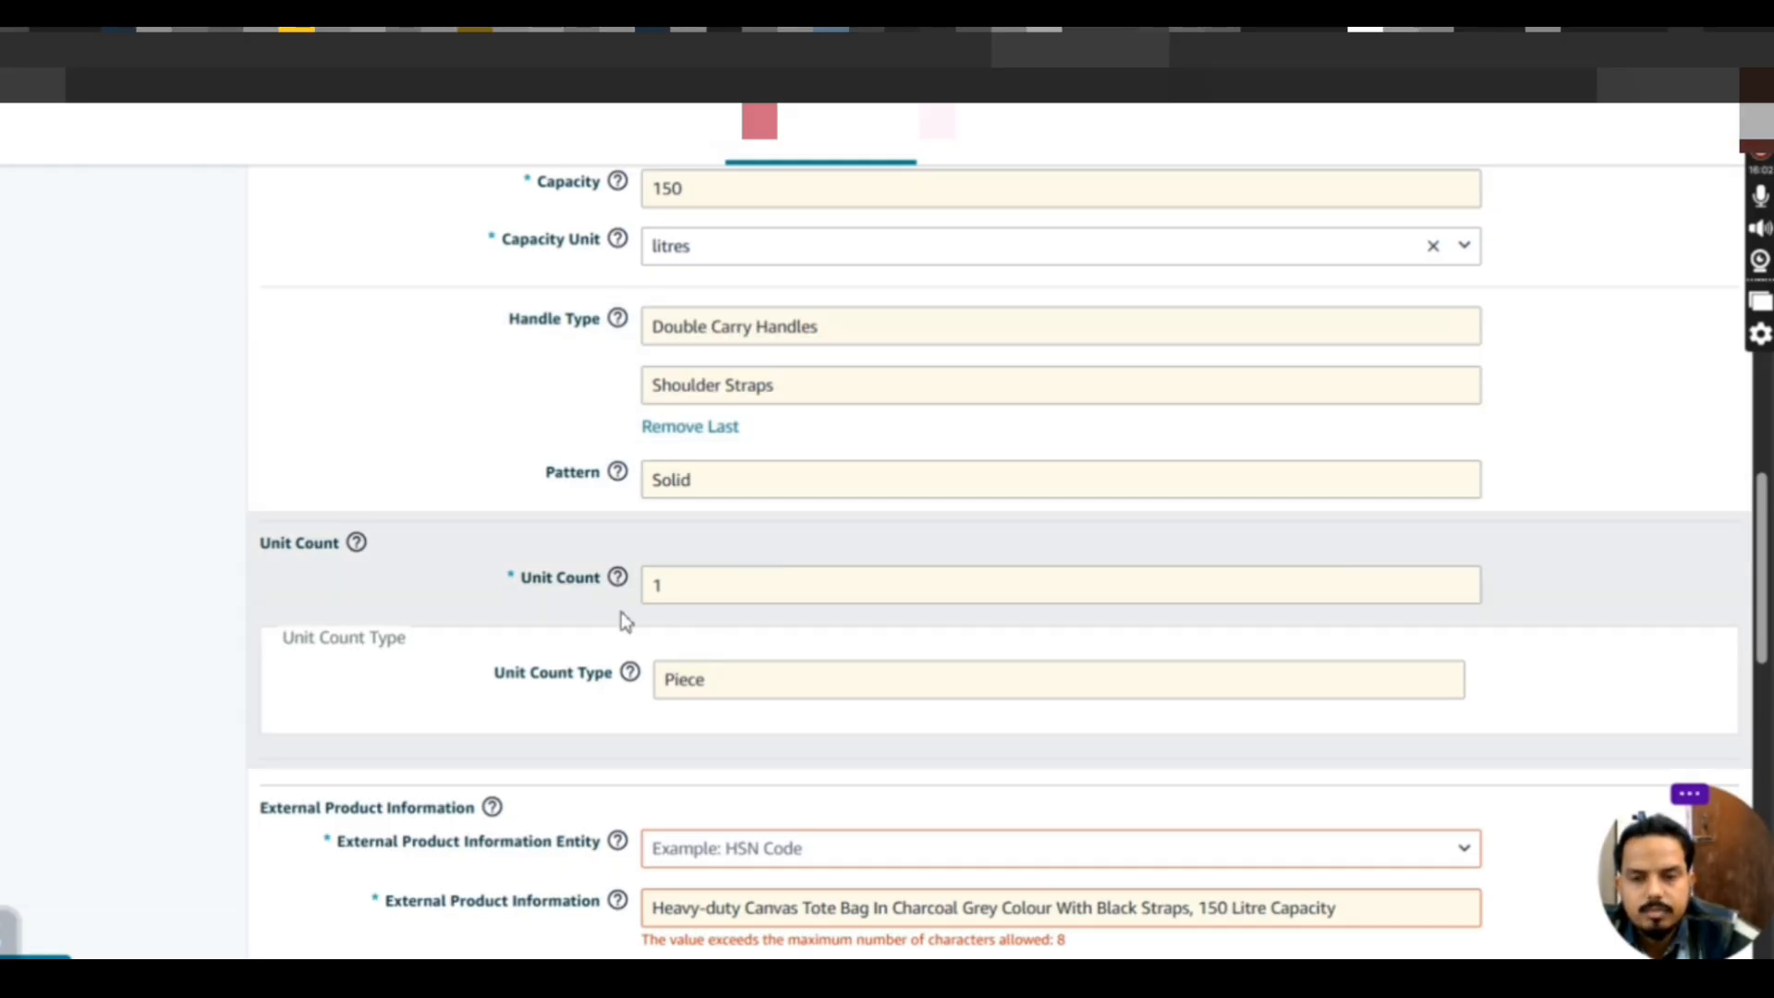
pyautogui.scroll(-2, 726, 647)
pyautogui.scroll(-1, 713, 707)
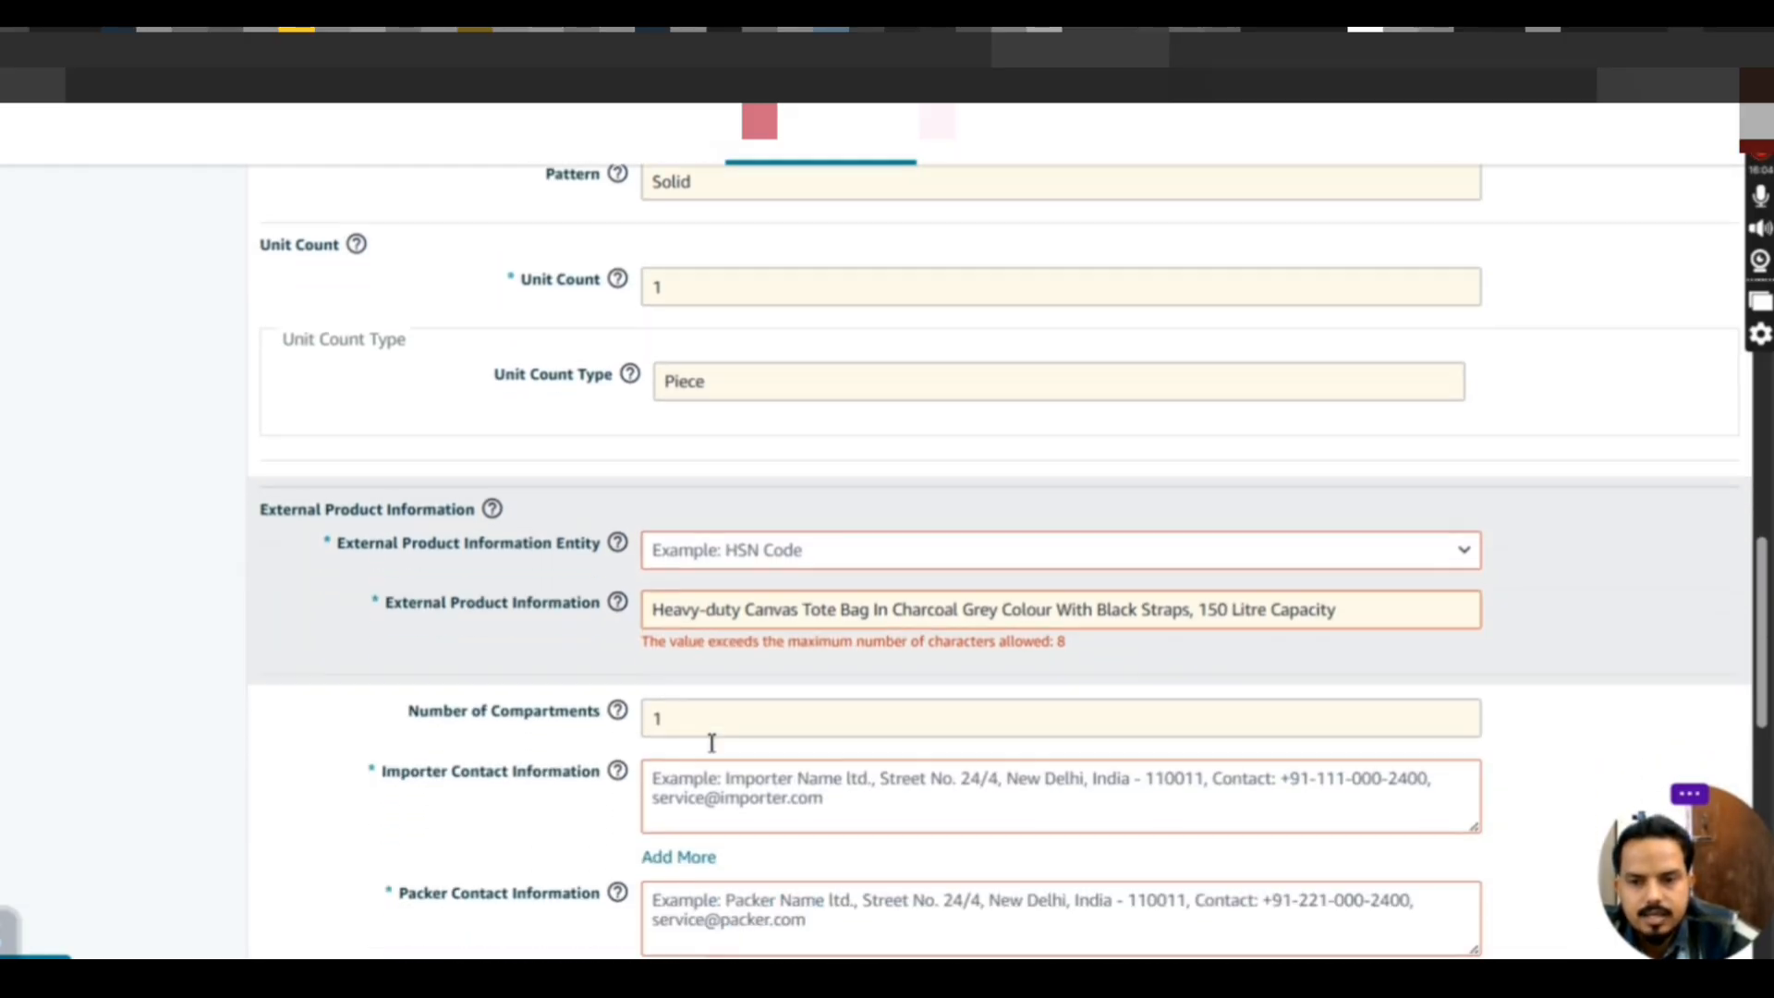
pyautogui.click(758, 559)
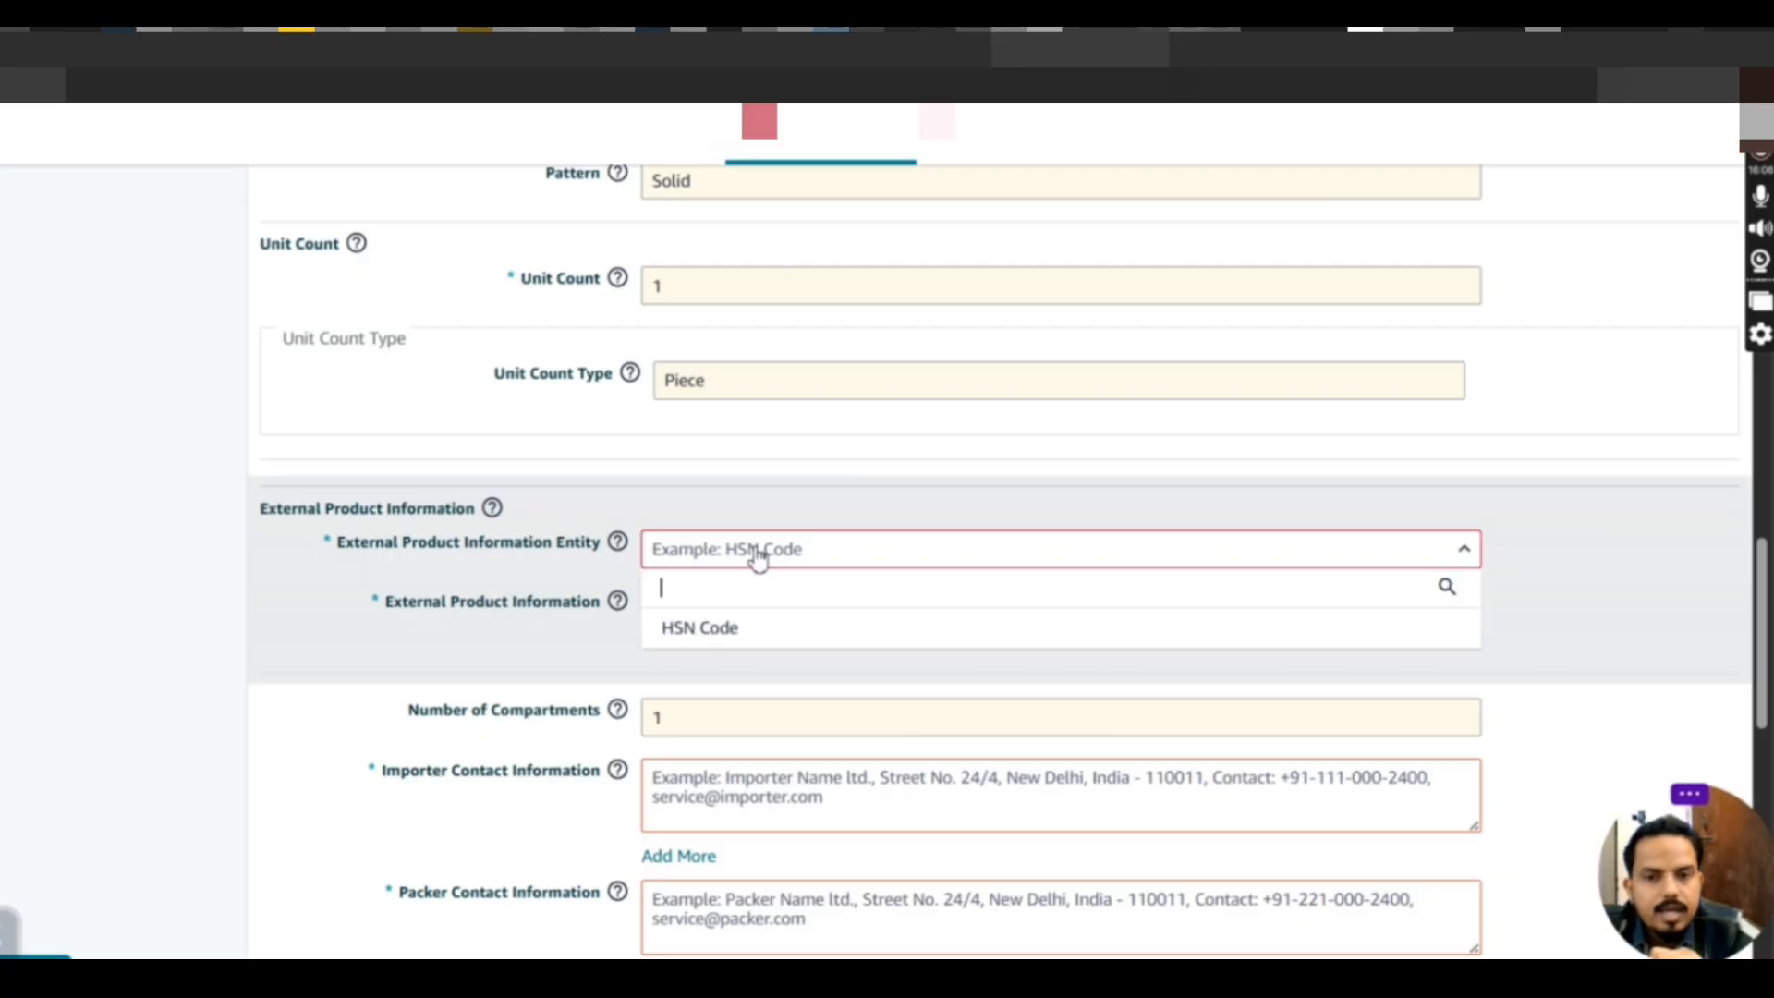
pyautogui.click(738, 633)
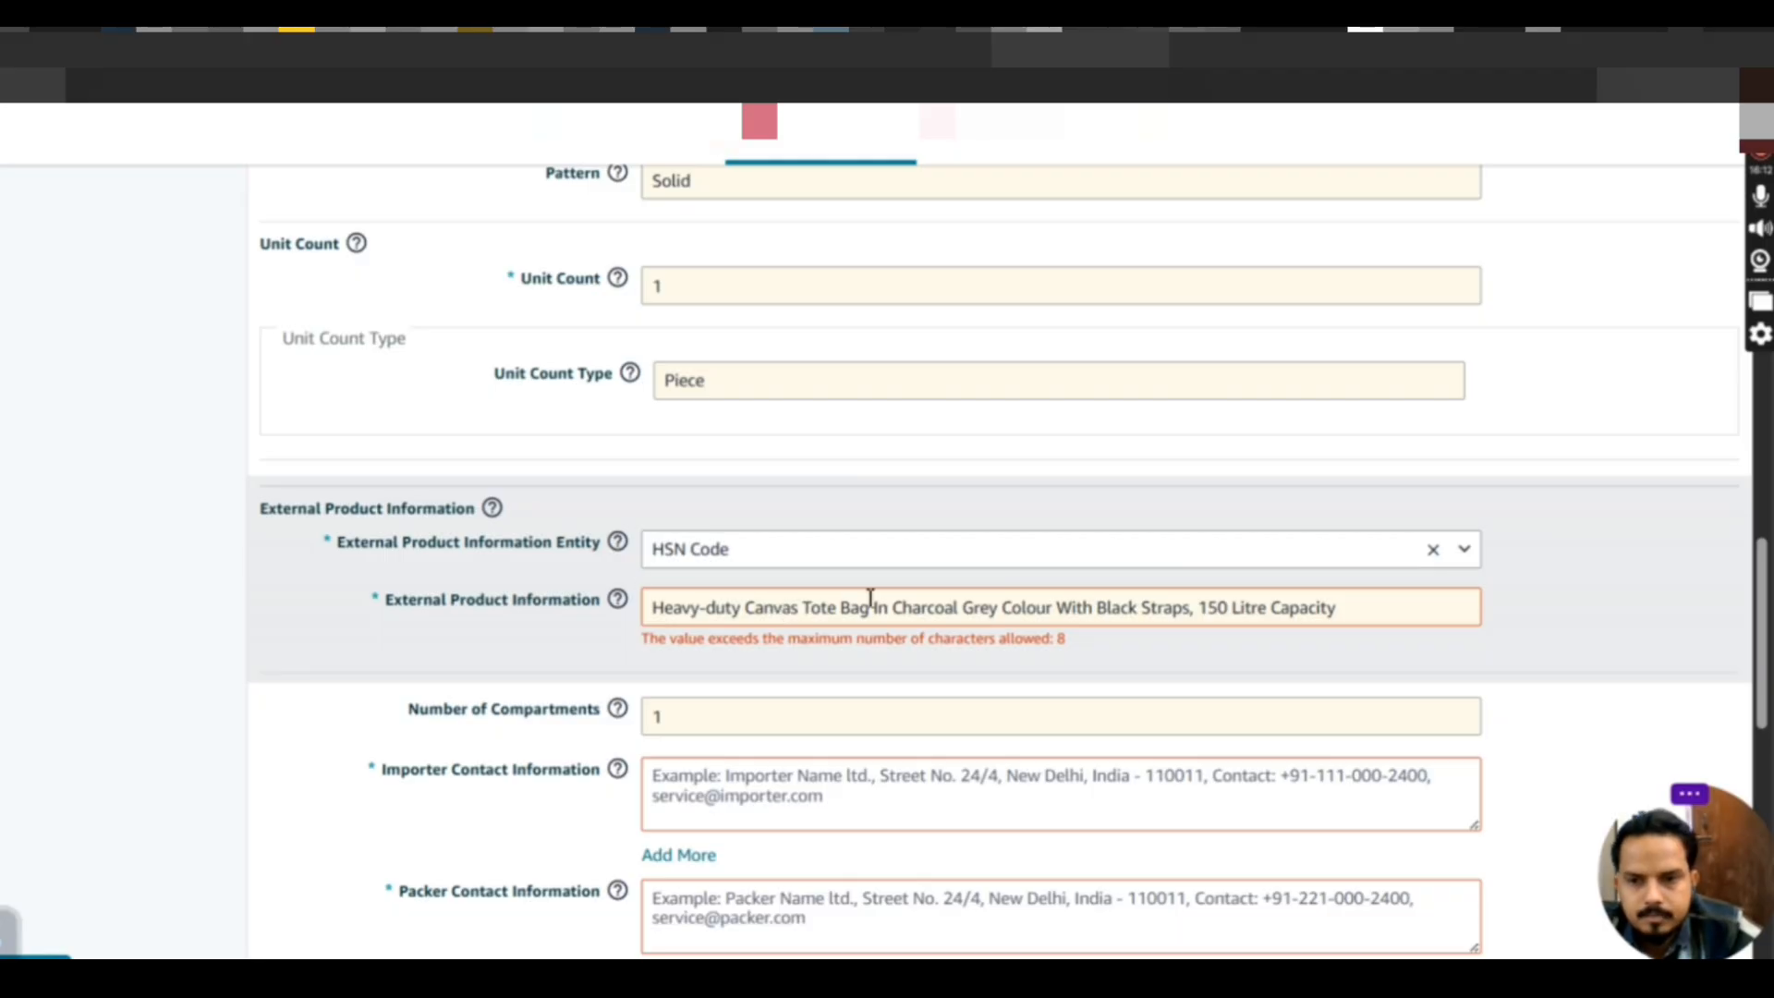
# Replace the prefilled External Product Information text with "zipper"
pyautogui.scroll(-2, 662, 684)
pyautogui.moveTo(578, 490)
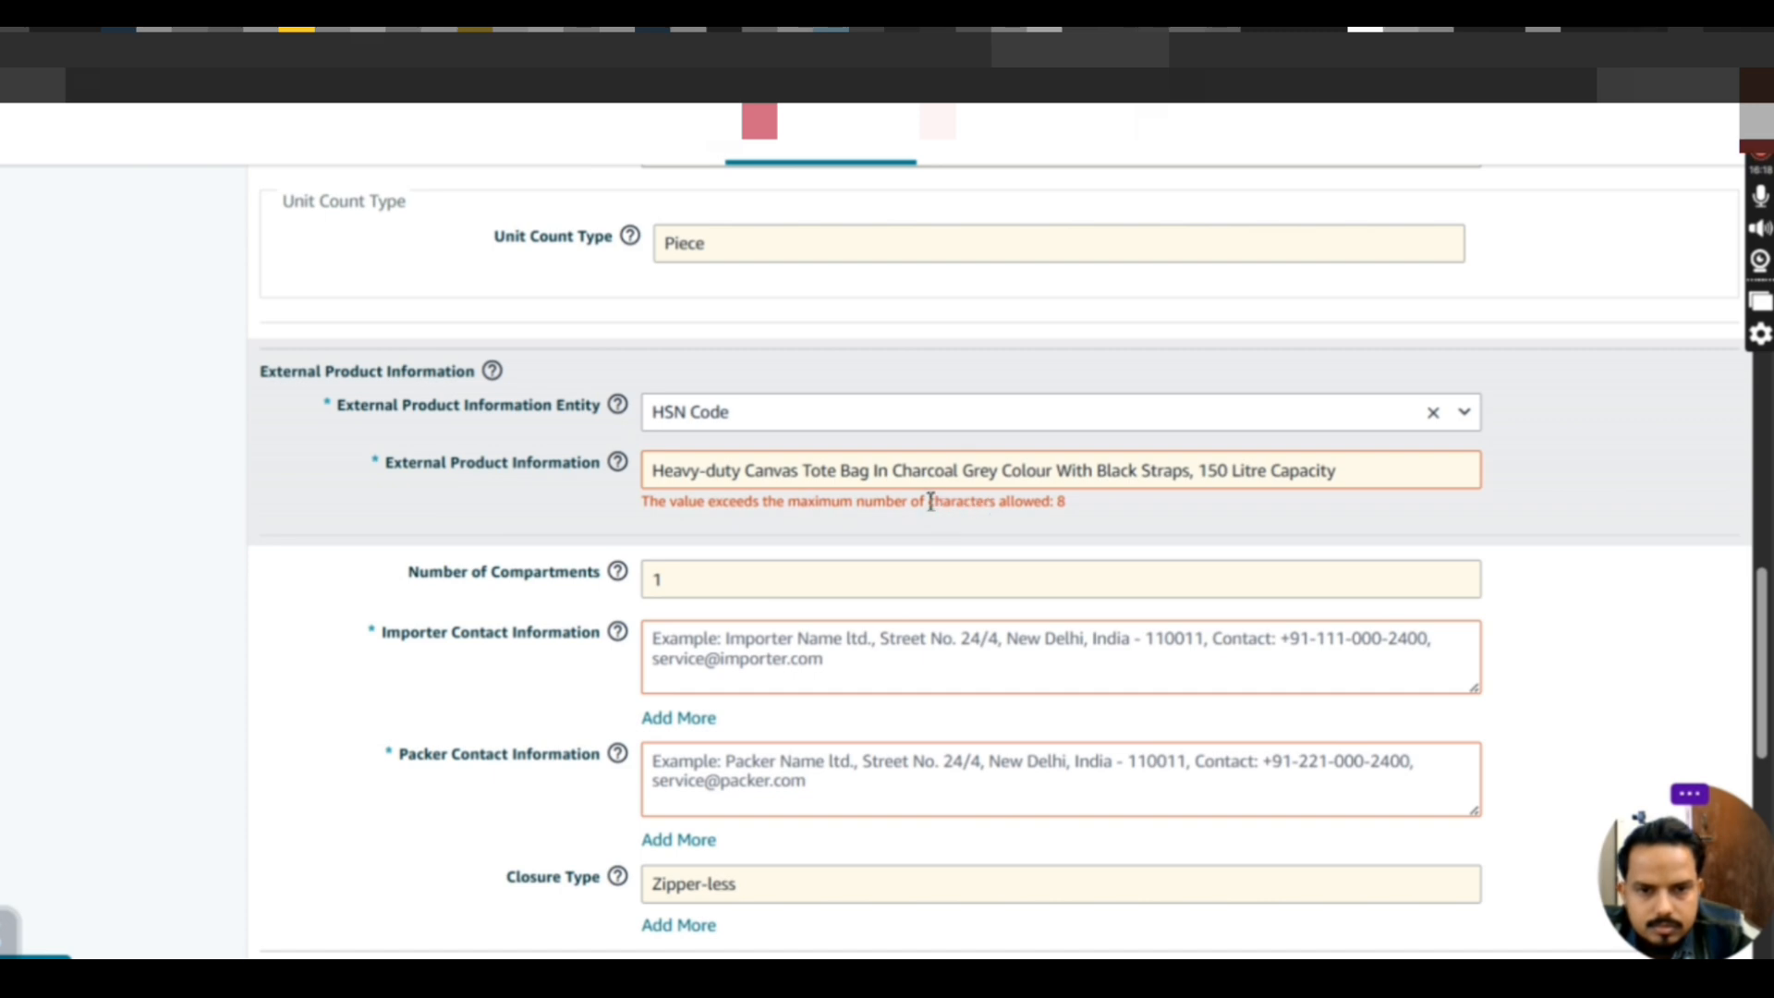
pyautogui.click(1201, 475)
pyautogui.press('BackSpace')
pyautogui.press('BackSpace')
pyautogui.press('BackSpace')
pyautogui.press('BackSpace')
pyautogui.press('BackSpace')
pyautogui.press('BackSpace')
pyautogui.press('BackSpace')
pyautogui.press('BackSpace')
pyautogui.press('BackSpace')
pyautogui.press('BackSpace')
pyautogui.press('BackSpace')
pyautogui.press('BackSpace')
pyautogui.press('BackSpace')
pyautogui.press('BackSpace')
pyautogui.press('BackSpace')
pyautogui.press('BackSpace')
pyautogui.press('BackSpace')
pyautogui.press('BackSpace')
pyautogui.press('BackSpace')
pyautogui.press('BackSpace')
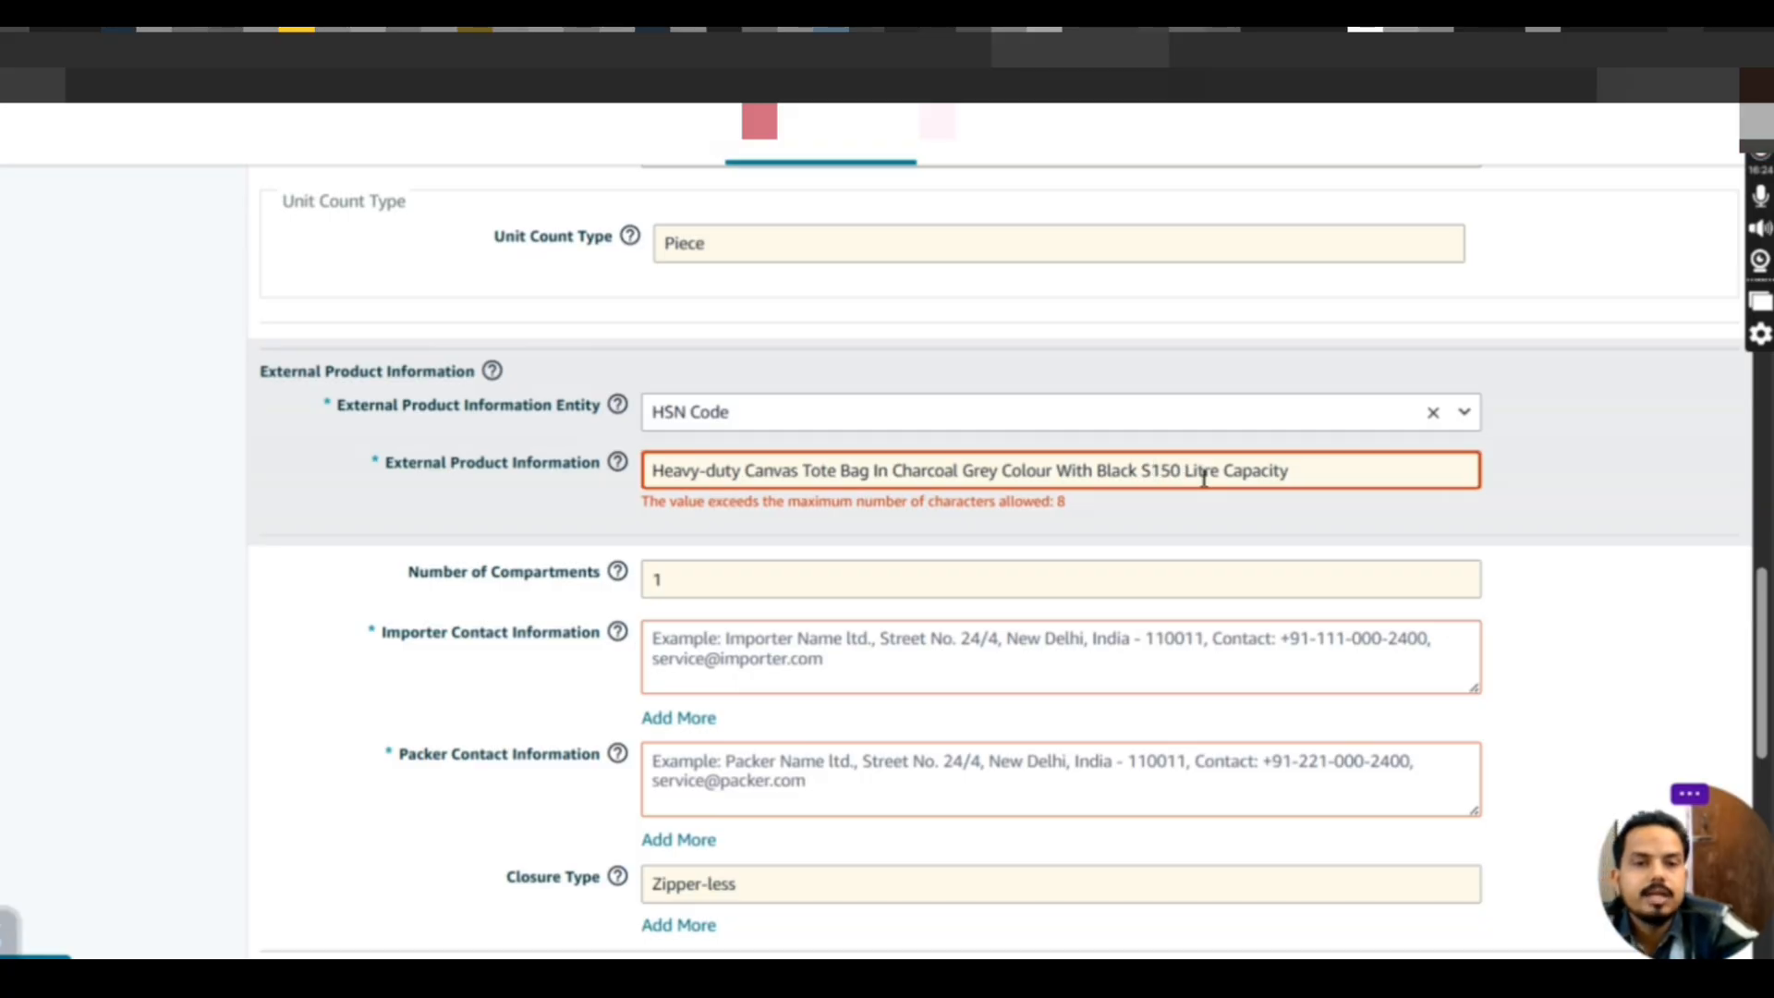
pyautogui.press('BackSpace')
pyautogui.press('BackSpace')
pyautogui.press('BackSpace')
pyautogui.press('BackSpace')
pyautogui.press('BackSpace')
pyautogui.press('BackSpace')
pyautogui.press('BackSpace')
pyautogui.press('BackSpace')
pyautogui.press('BackSpace')
pyautogui.press('BackSpace')
pyautogui.press('BackSpace')
pyautogui.press('BackSpace')
pyautogui.press('BackSpace')
pyautogui.press('BackSpace')
pyautogui.press('BackSpace')
pyautogui.press('BackSpace')
pyautogui.press('BackSpace')
pyautogui.press('BackSpace')
pyautogui.press('BackSpace')
pyautogui.press('BackSpace')
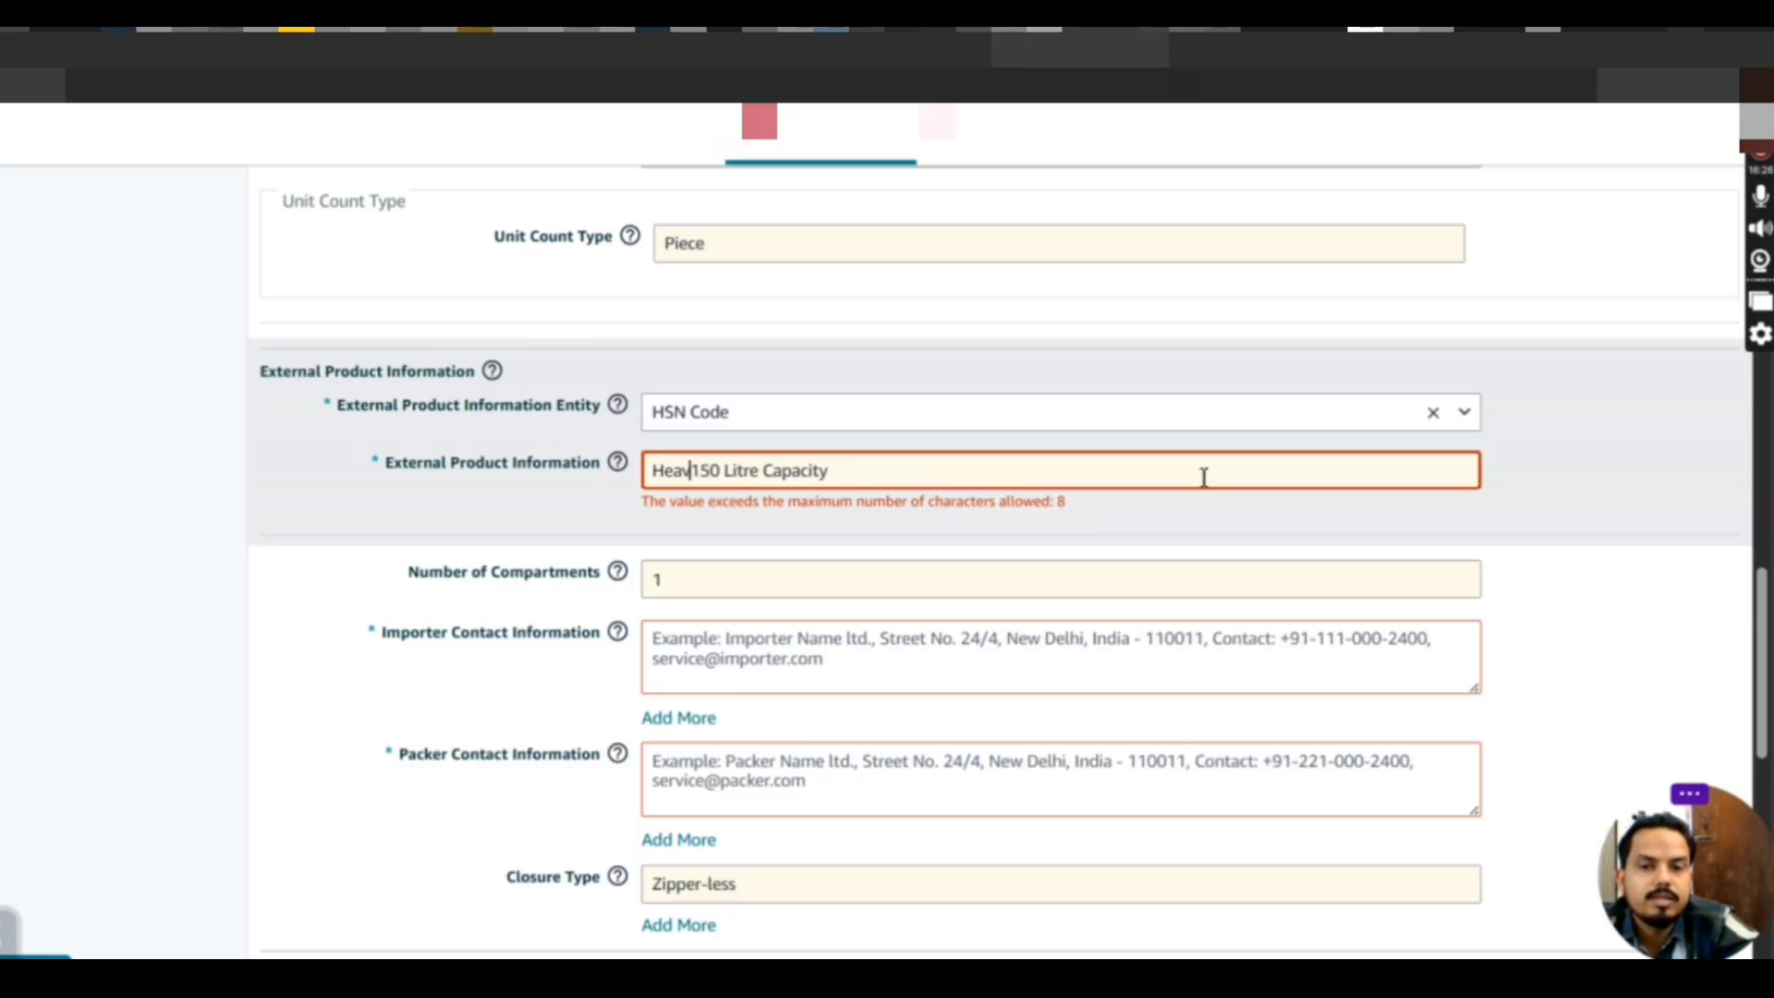
pyautogui.click(866, 476)
pyautogui.press('BackSpace')
pyautogui.press('BackSpace')
pyautogui.press('BackSpace')
pyautogui.press('BackSpace')
pyautogui.press('BackSpace')
pyautogui.press('BackSpace')
pyautogui.press('BackSpace')
pyautogui.press('BackSpace')
pyautogui.press('BackSpace')
pyautogui.press('BackSpace')
pyautogui.press('BackSpace')
pyautogui.press('BackSpace')
pyautogui.press('BackSpace')
pyautogui.press('BackSpace')
pyautogui.press('BackSpace')
pyautogui.press('BackSpace')
pyautogui.press('BackSpace')
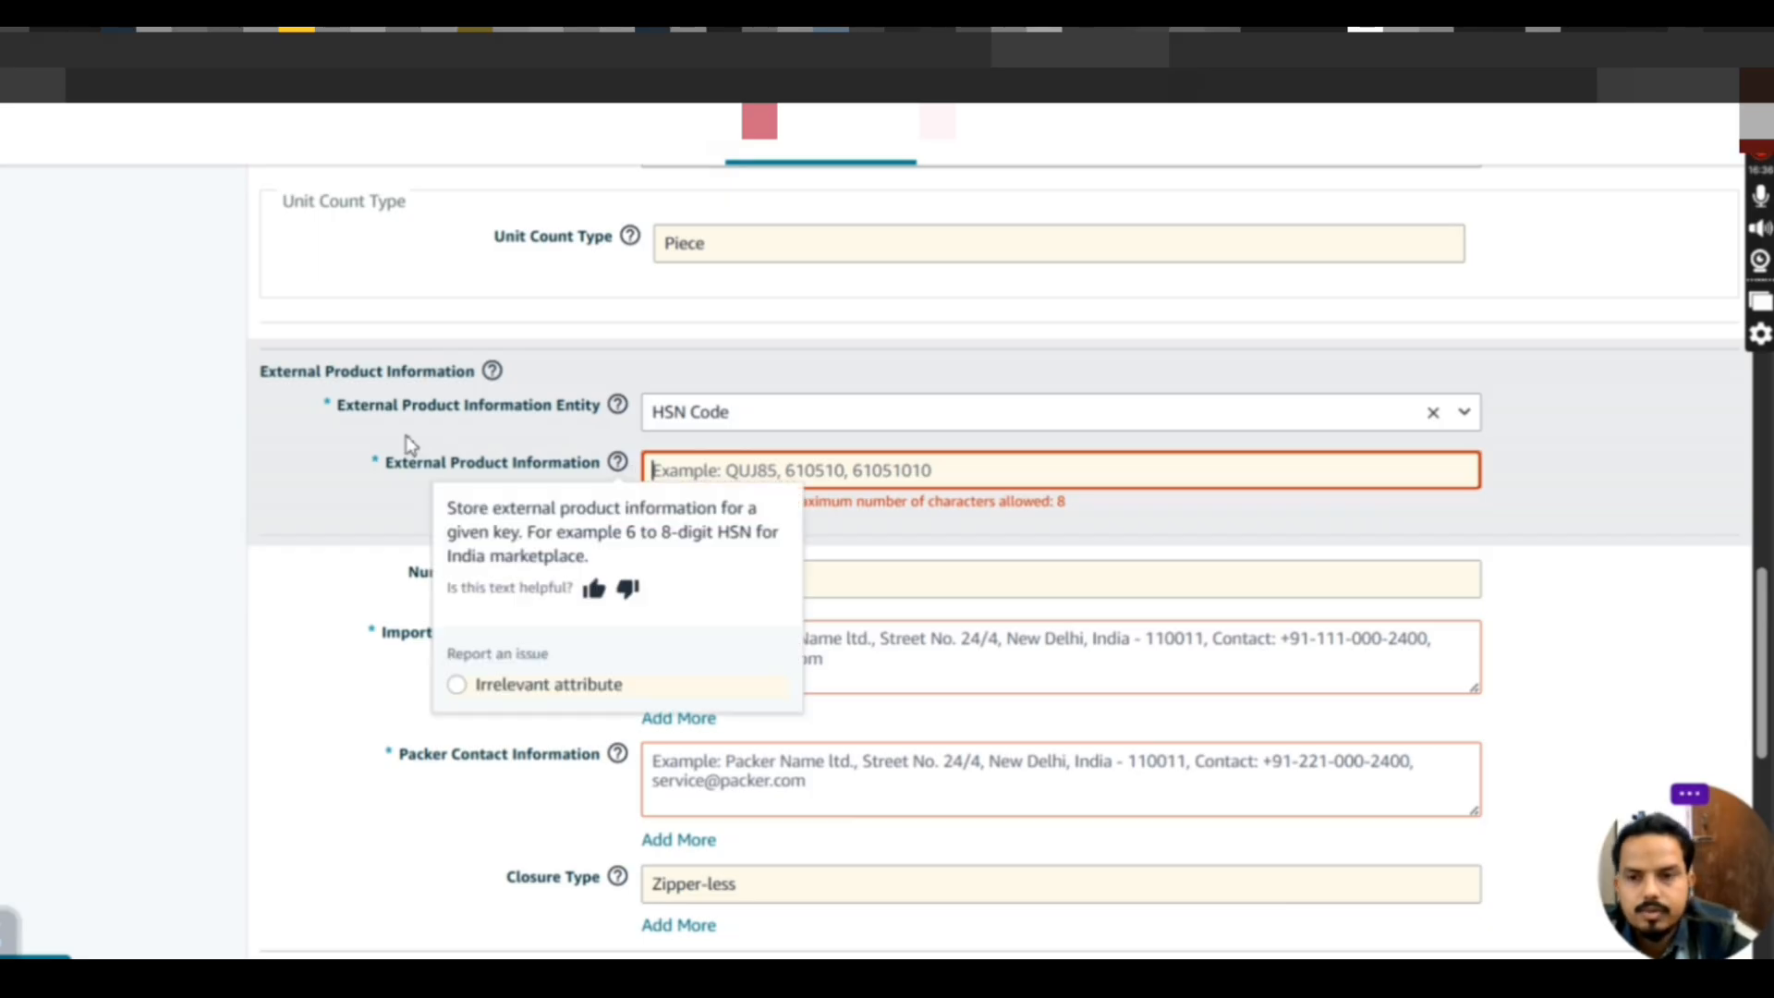
pyautogui.moveTo(636, 480)
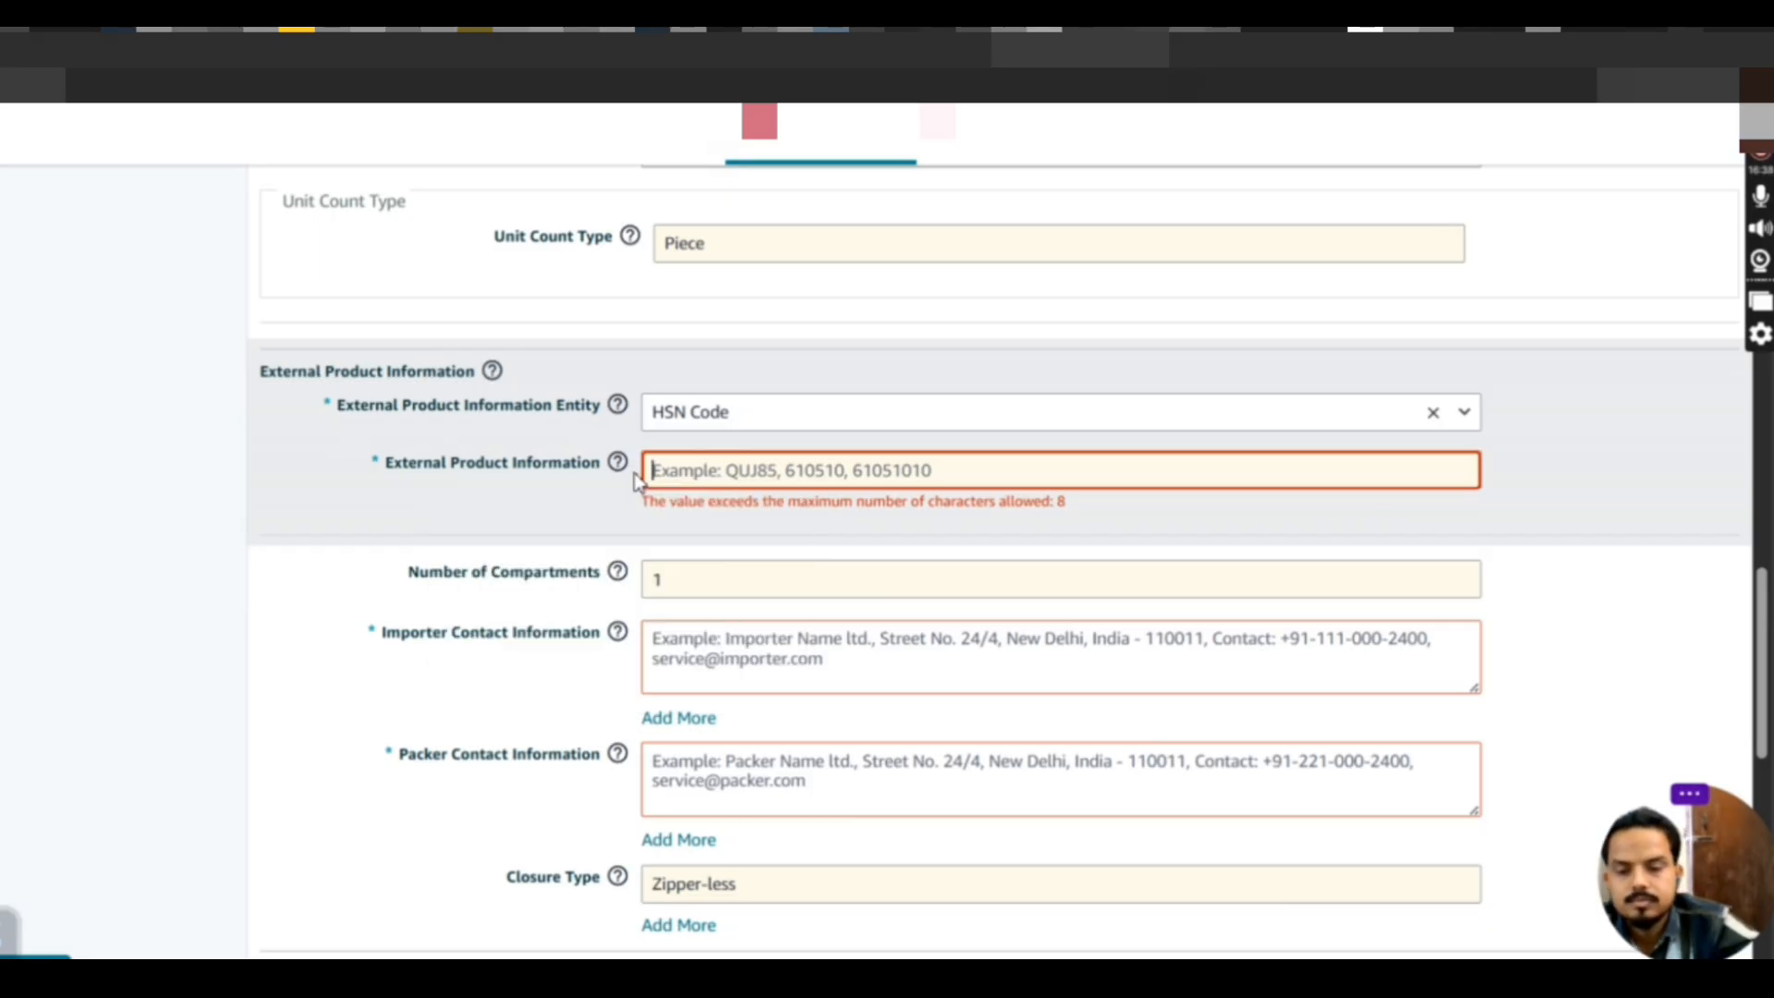
pyautogui.write('zipper')
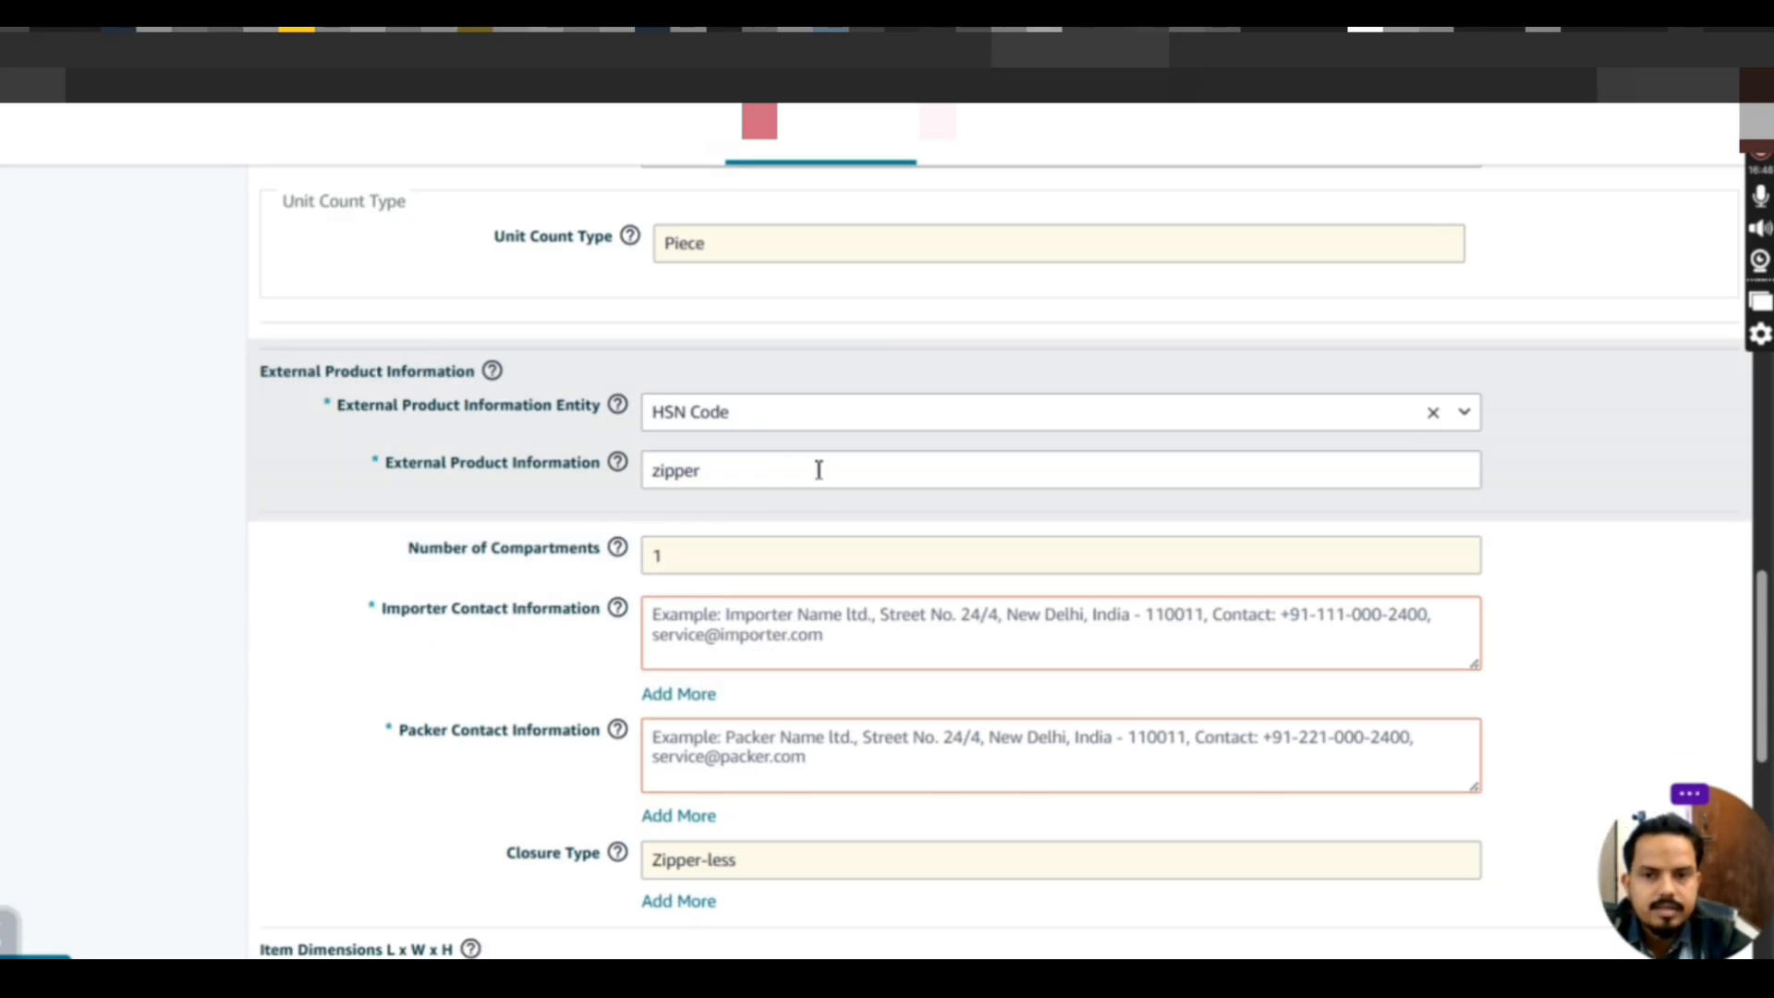
pyautogui.moveTo(617, 547)
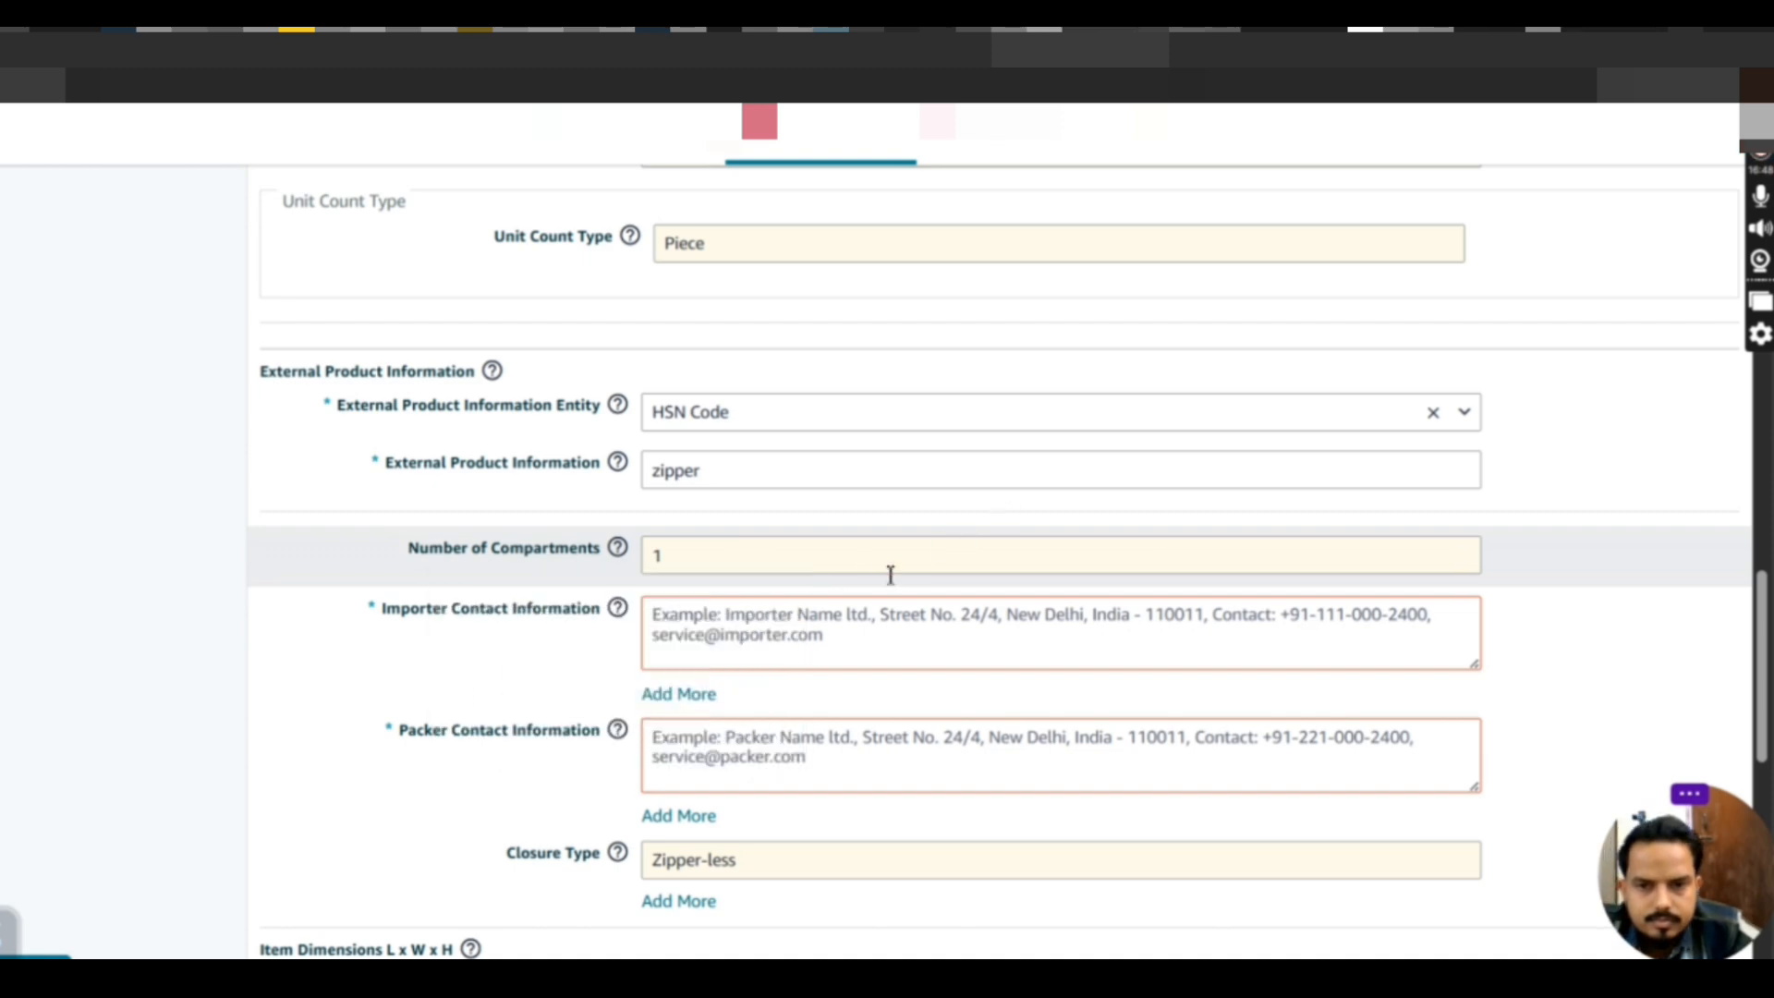
# Copy the manufacturer contact text "minda creatives llp noida" into the Importer Contact Information and Packer Contact Information
pyautogui.scroll(-2, 831, 602)
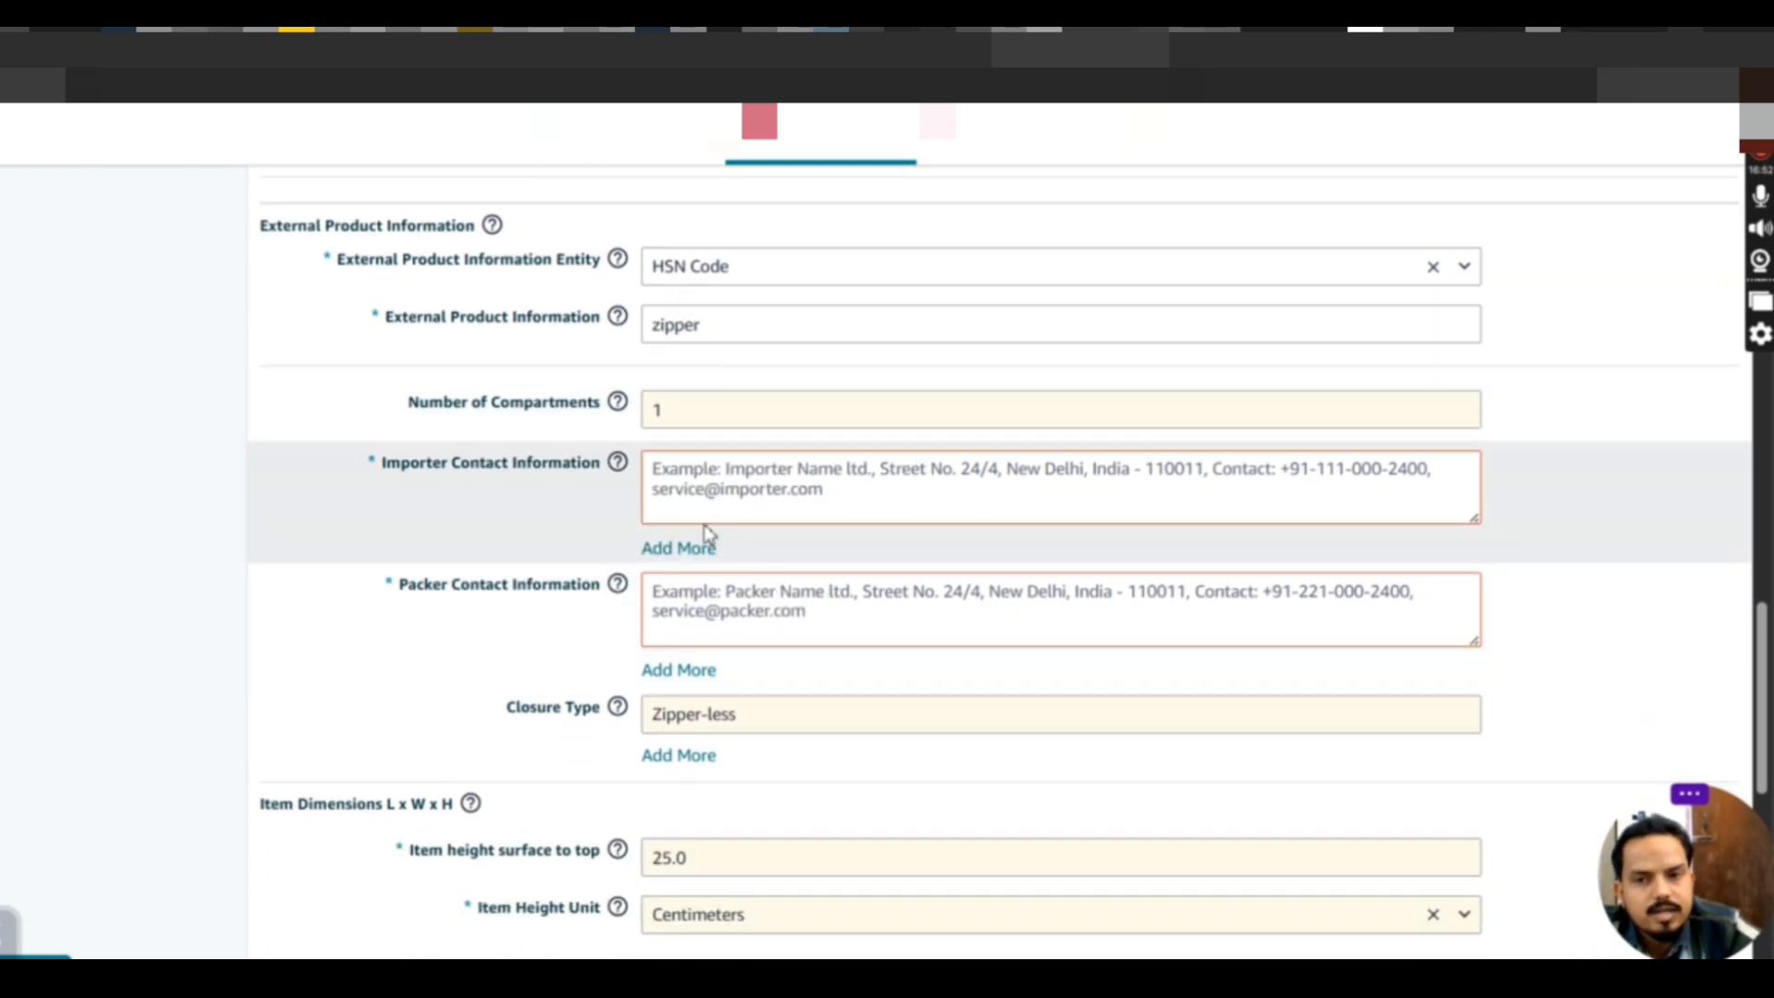
pyautogui.click(759, 470)
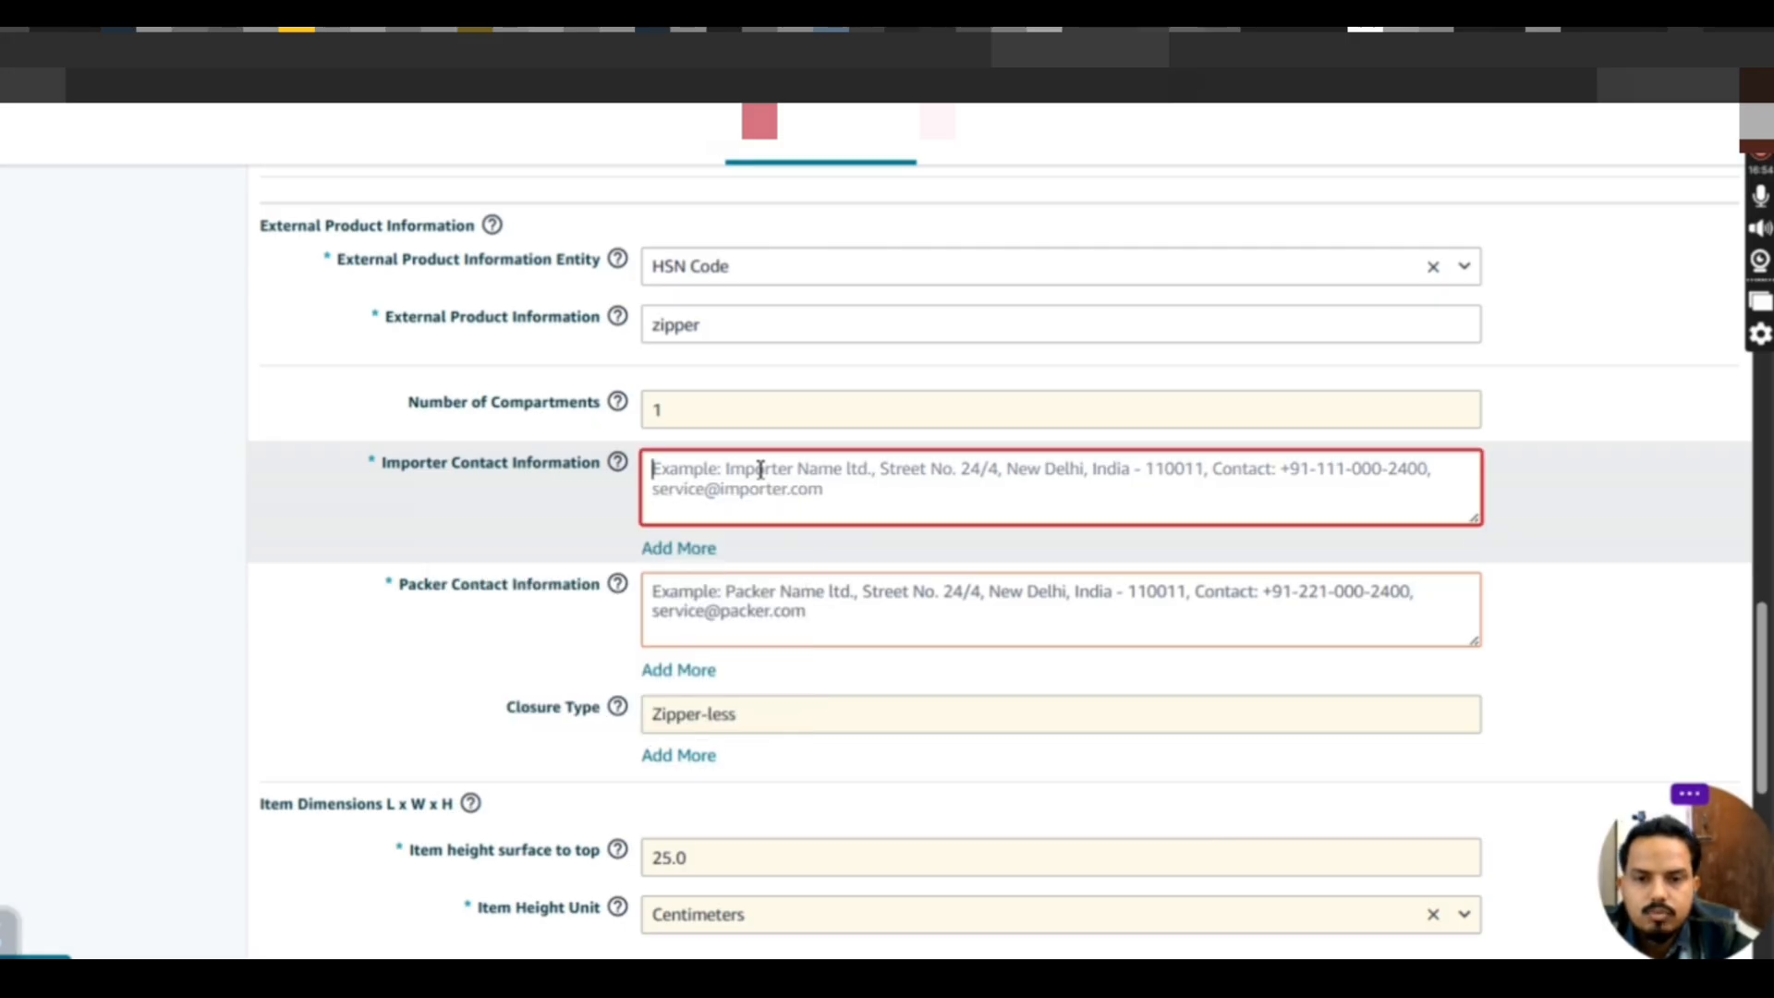
pyautogui.scroll(7, 759, 470)
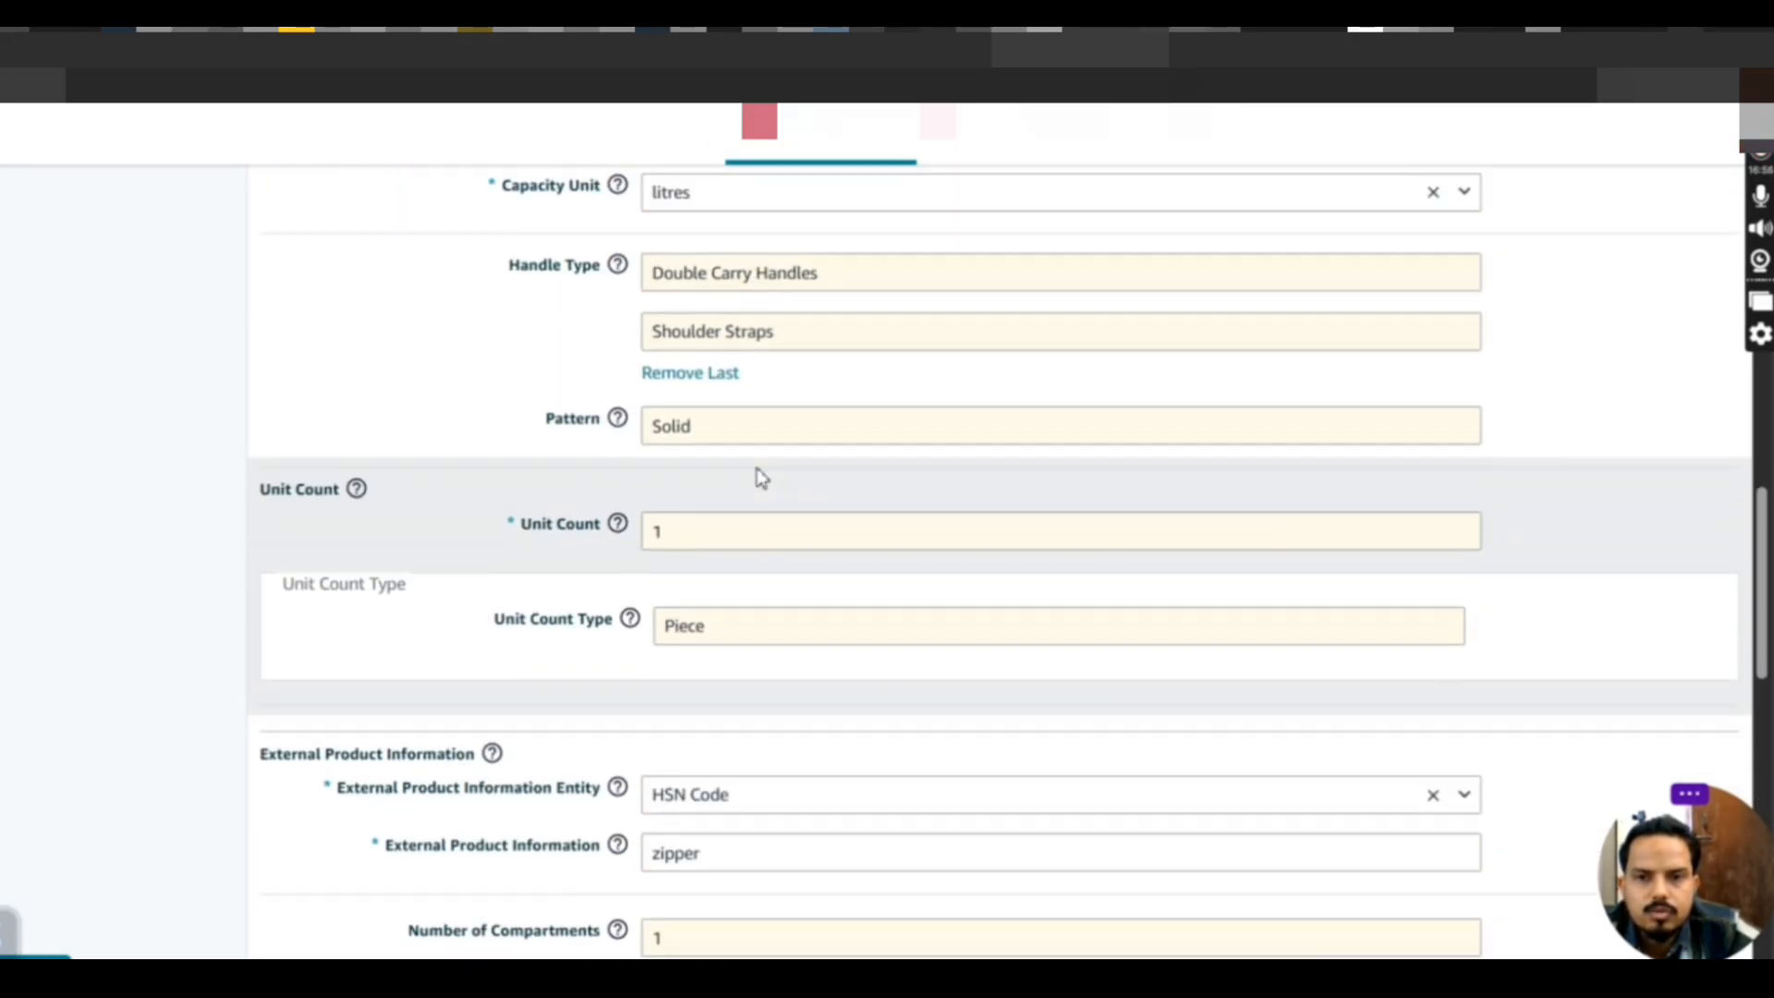
pyautogui.scroll(5, 760, 478)
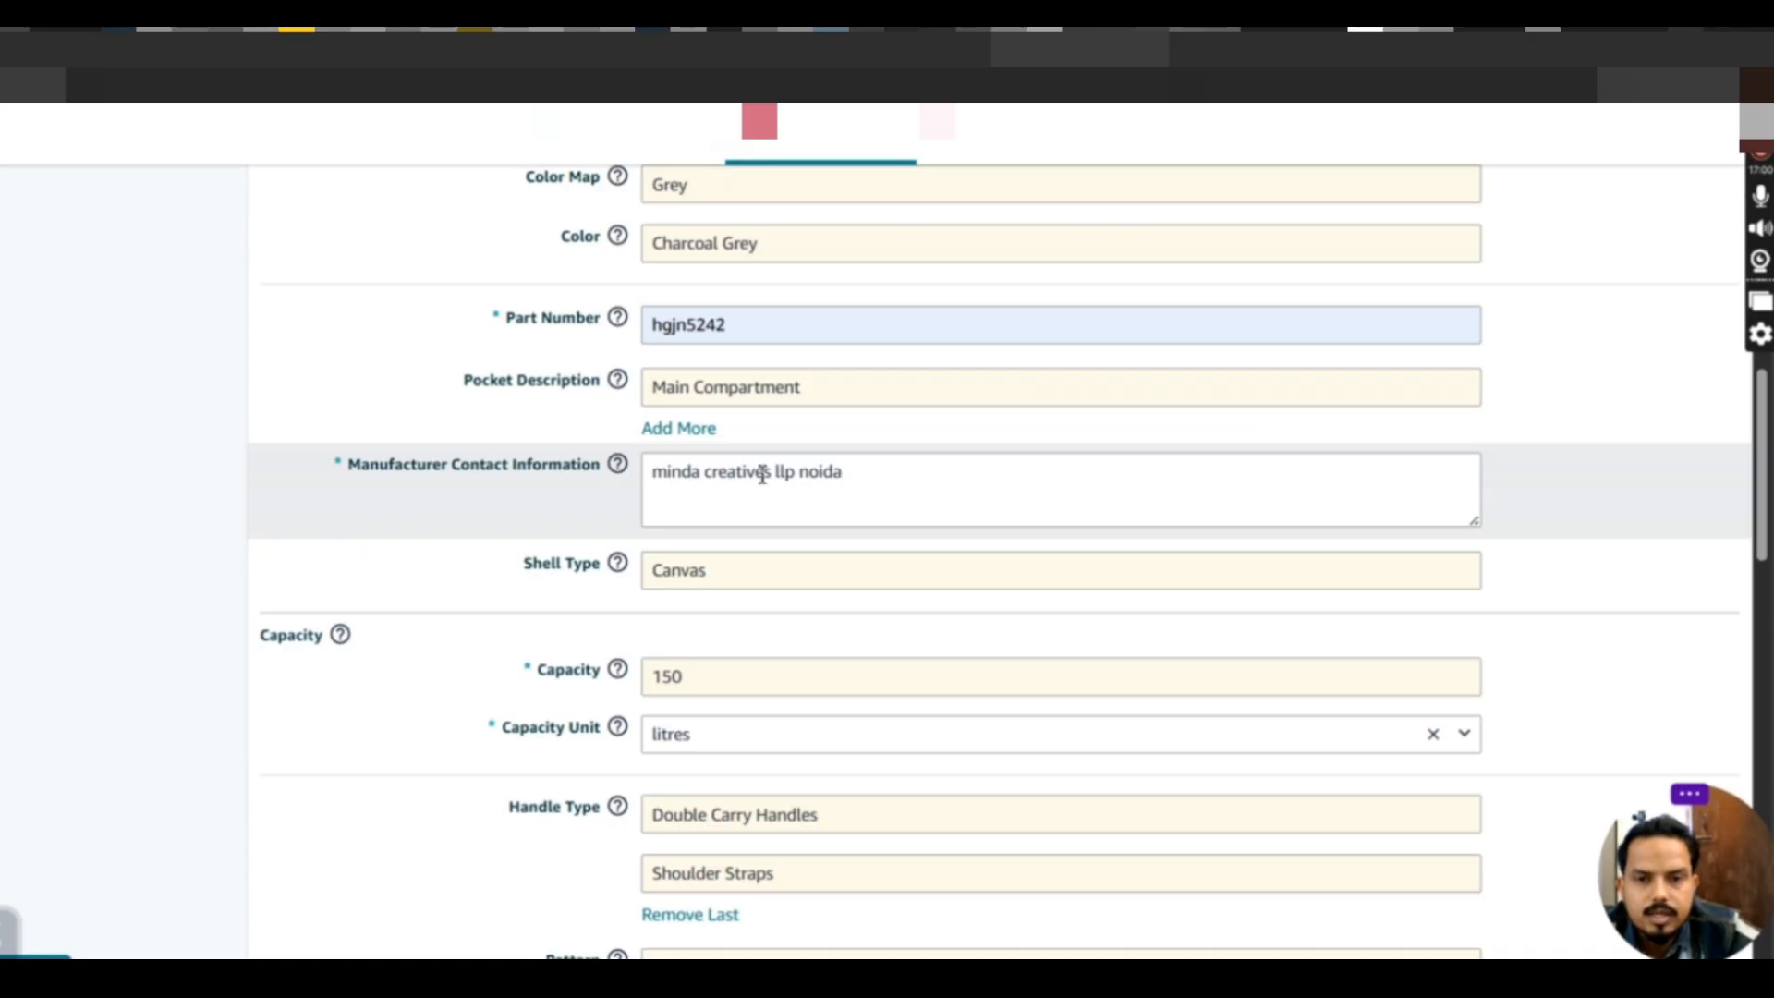
pyautogui.moveTo(852, 469); pyautogui.dragTo(655, 462)
pyautogui.hotkey('ctrl', 'c')
pyautogui.scroll(-10, 689, 641)
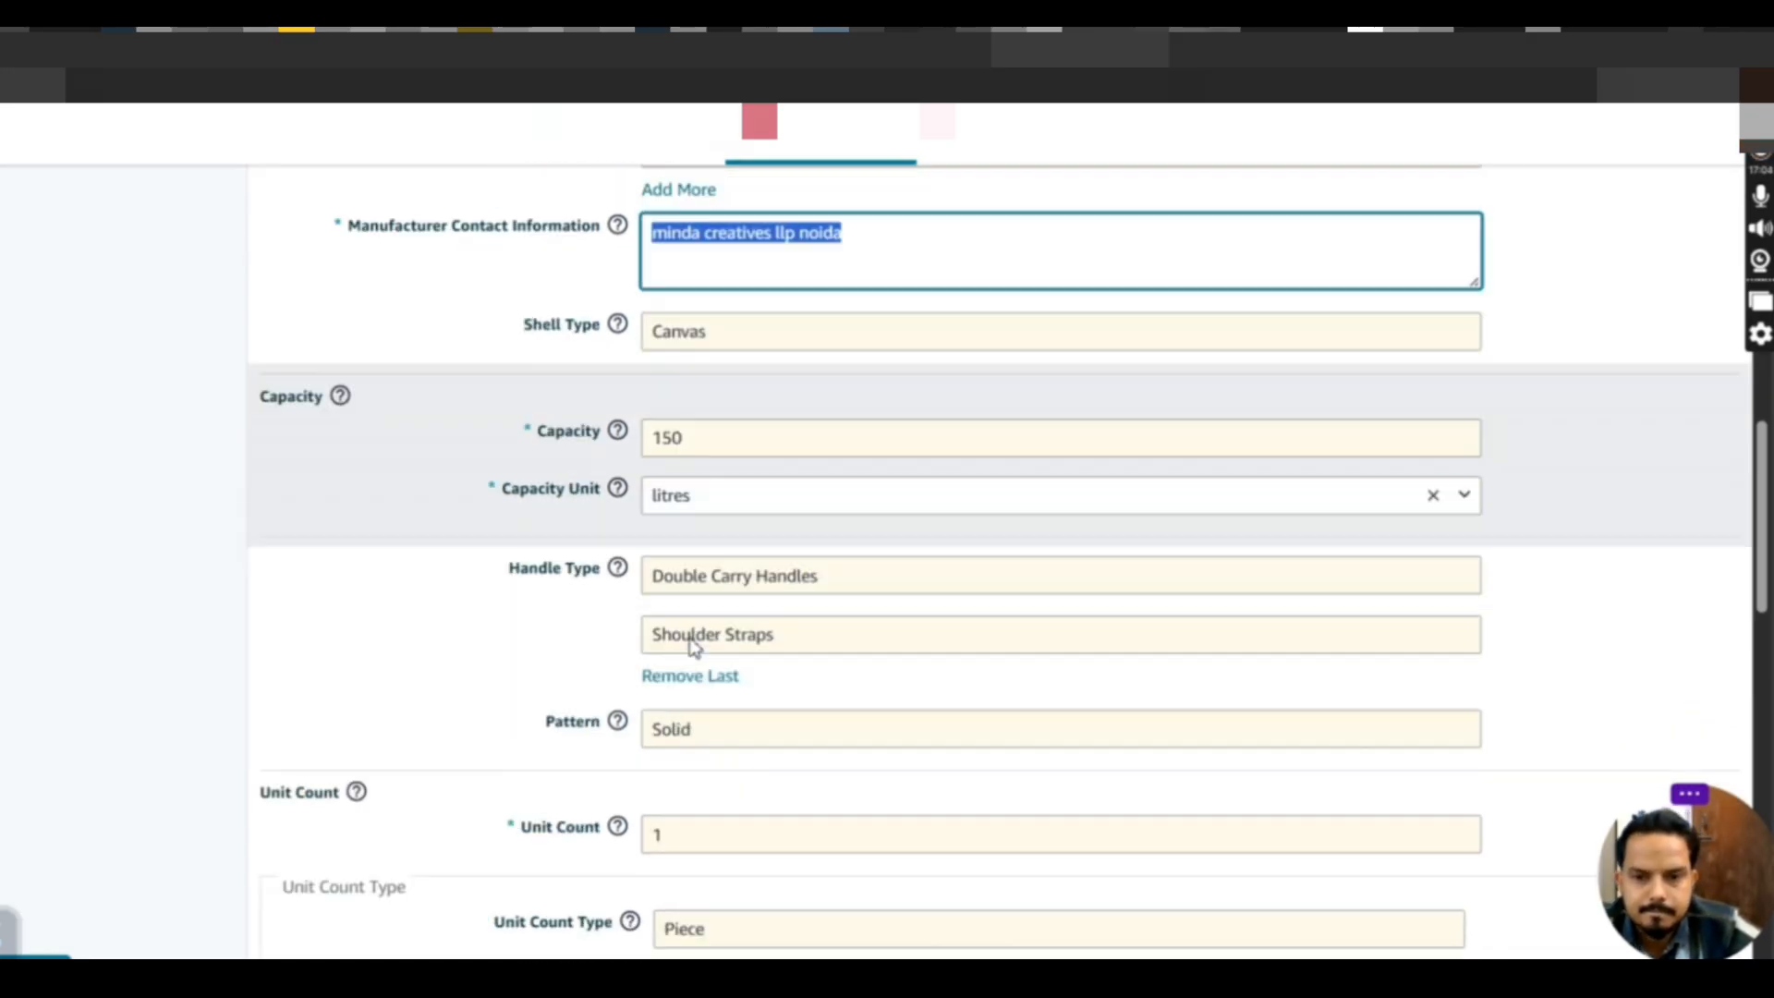
pyautogui.scroll(-1, 695, 629)
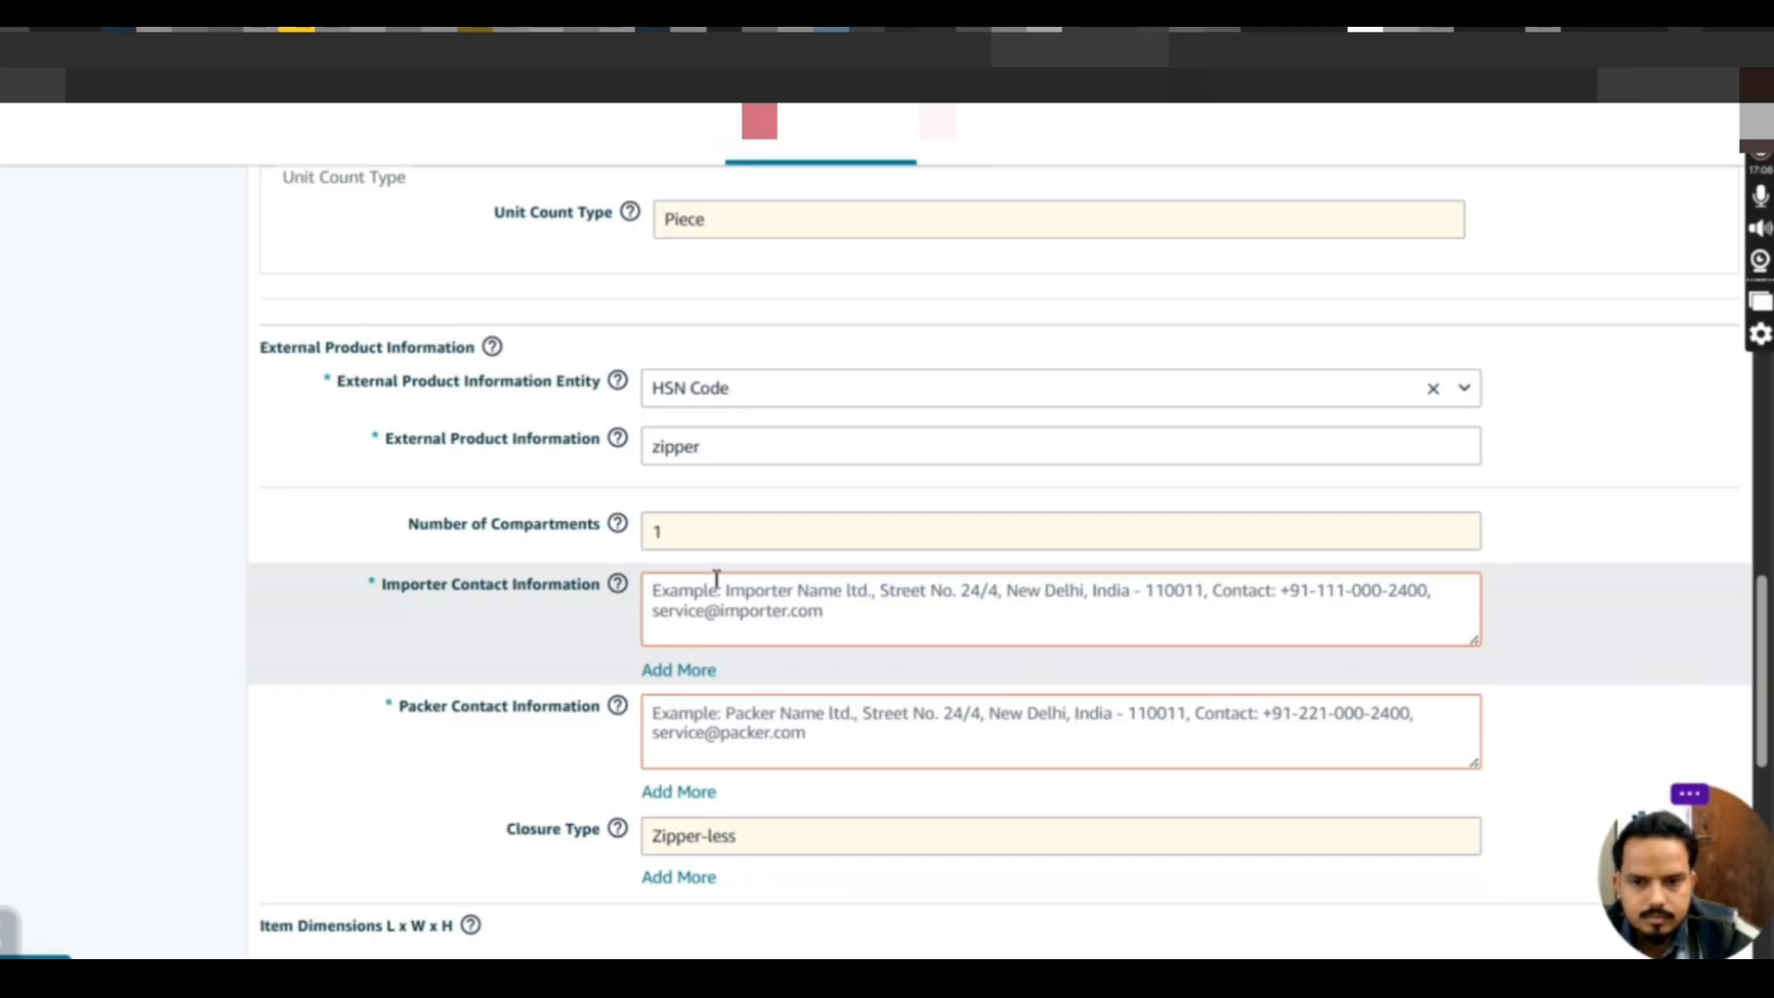
pyautogui.click(717, 578)
pyautogui.hotkey('ctrl', 'v')
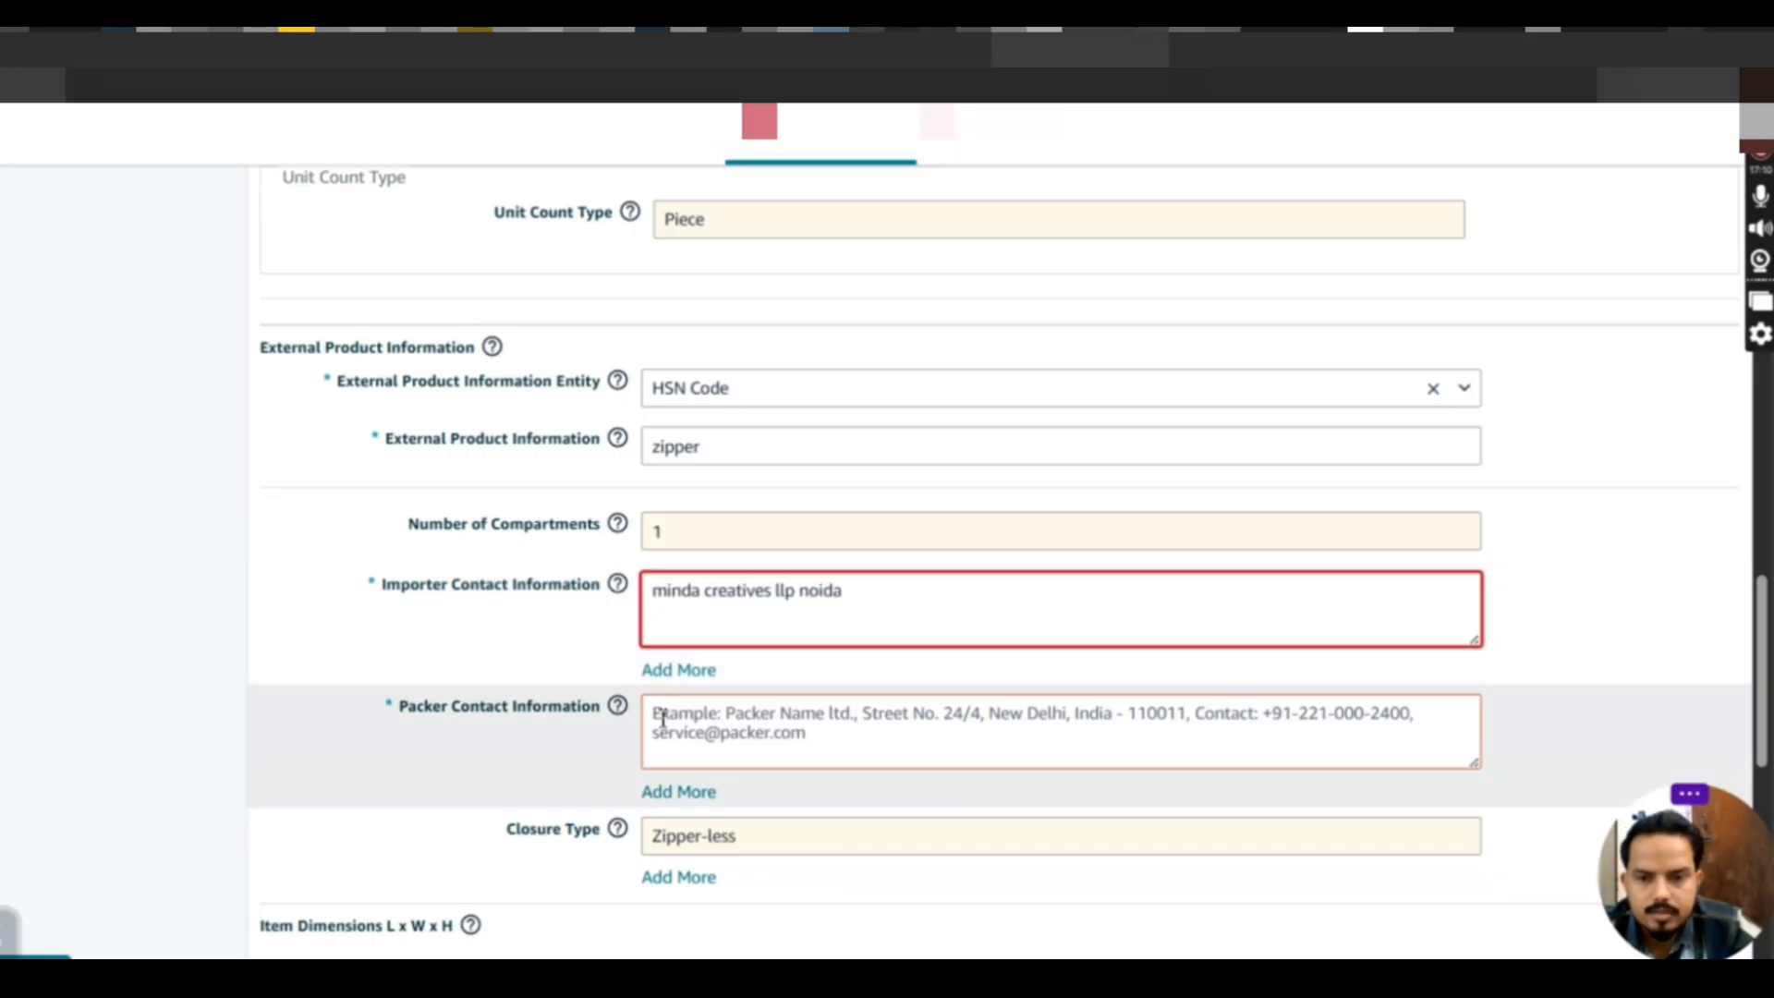
pyautogui.click(662, 719)
pyautogui.hotkey('ctrl', 'v')
# Proceed from the product details to the Offer section and enter bb001 as the Seller SKU
pyautogui.scroll(-4, 662, 719)
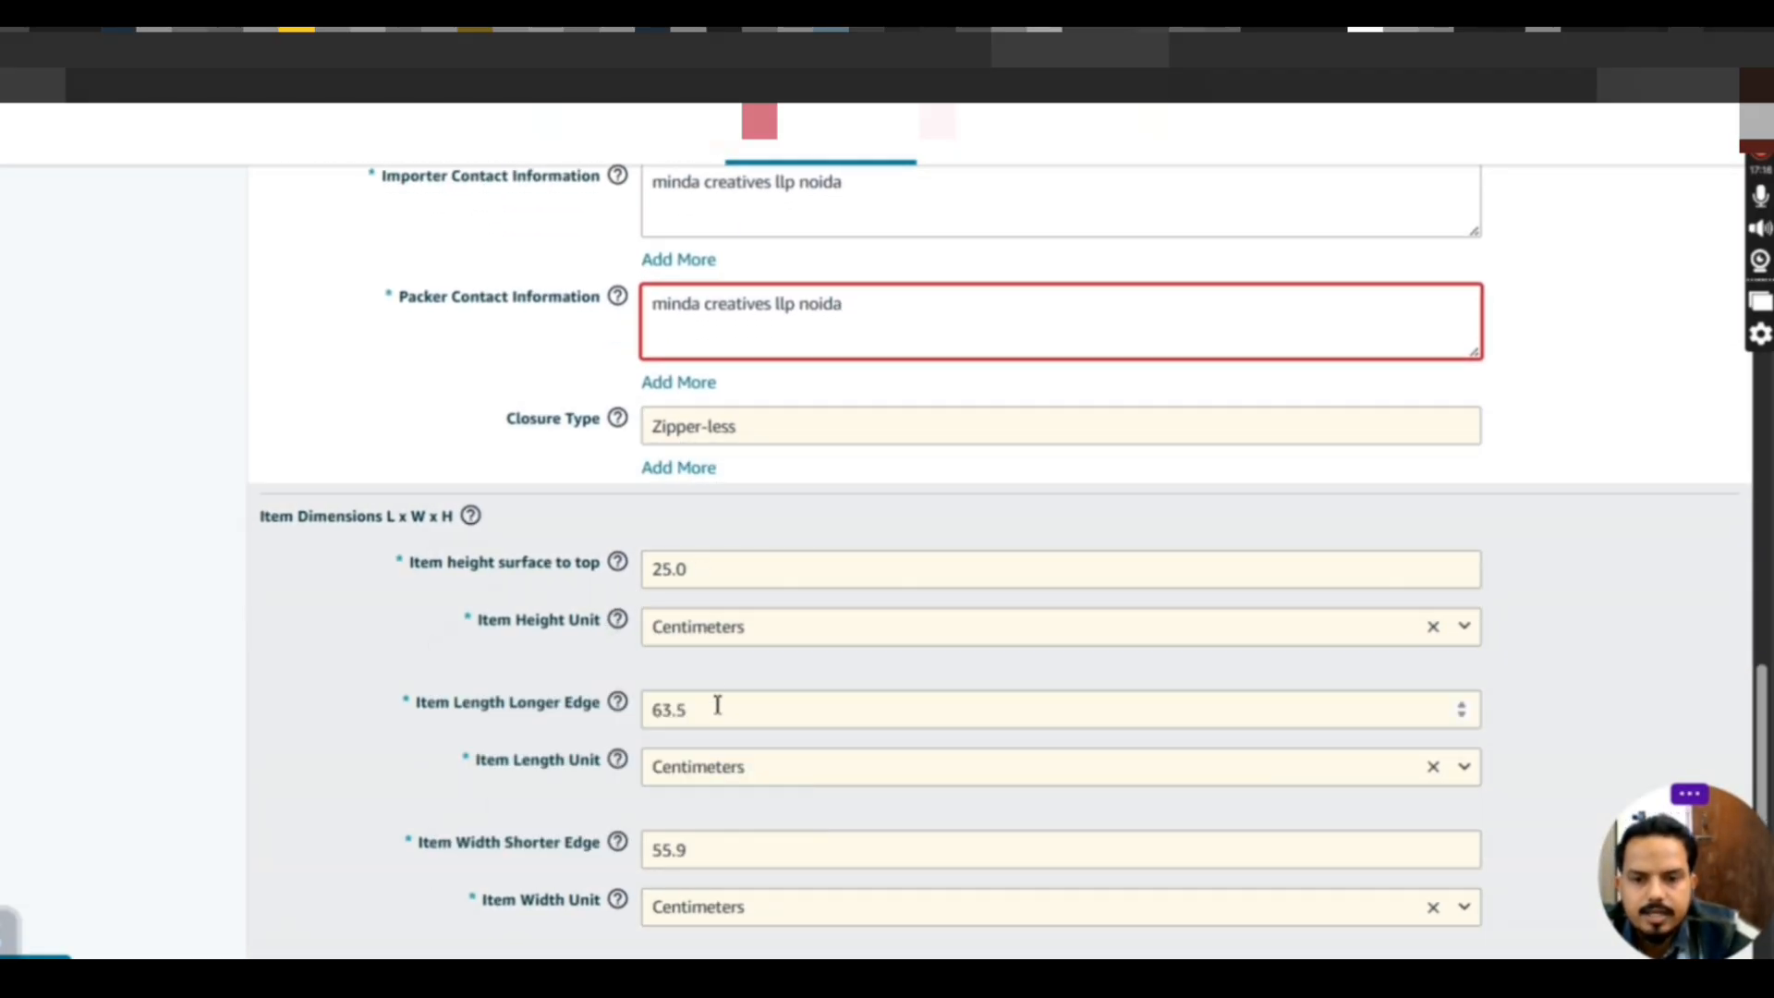
pyautogui.scroll(-5, 764, 539)
pyautogui.scroll(20, 767, 540)
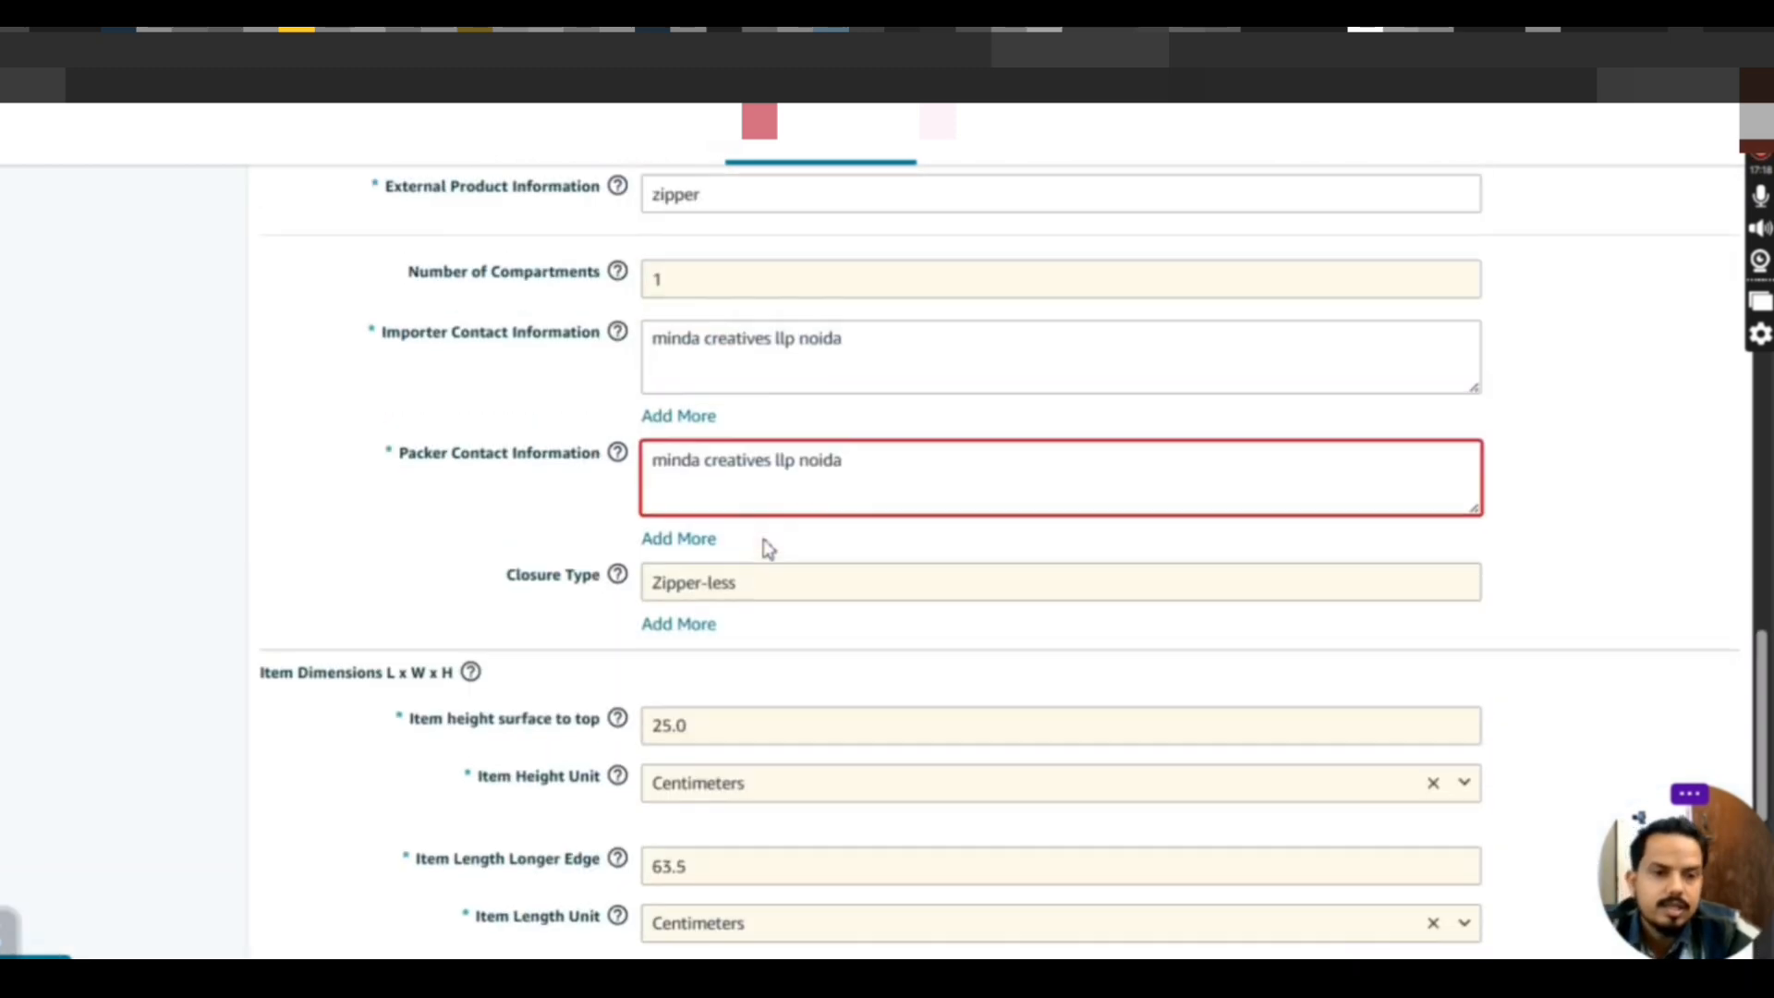
pyautogui.scroll(-15, 767, 549)
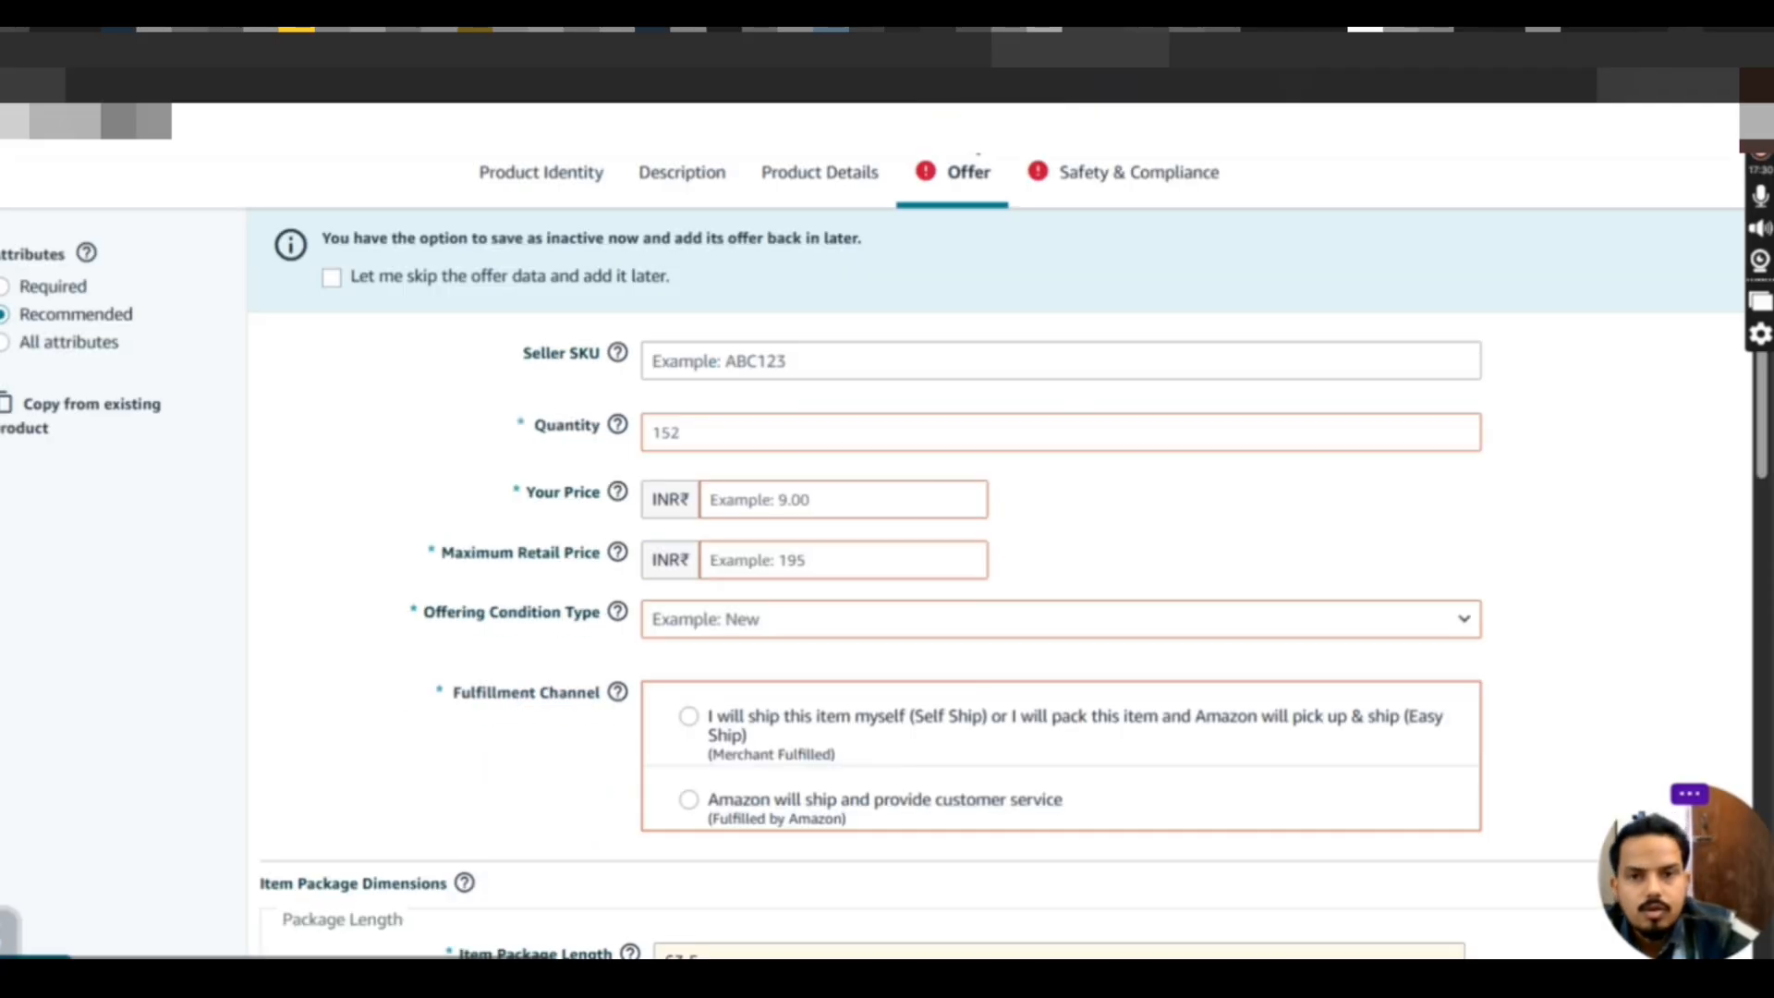
pyautogui.click(670, 363)
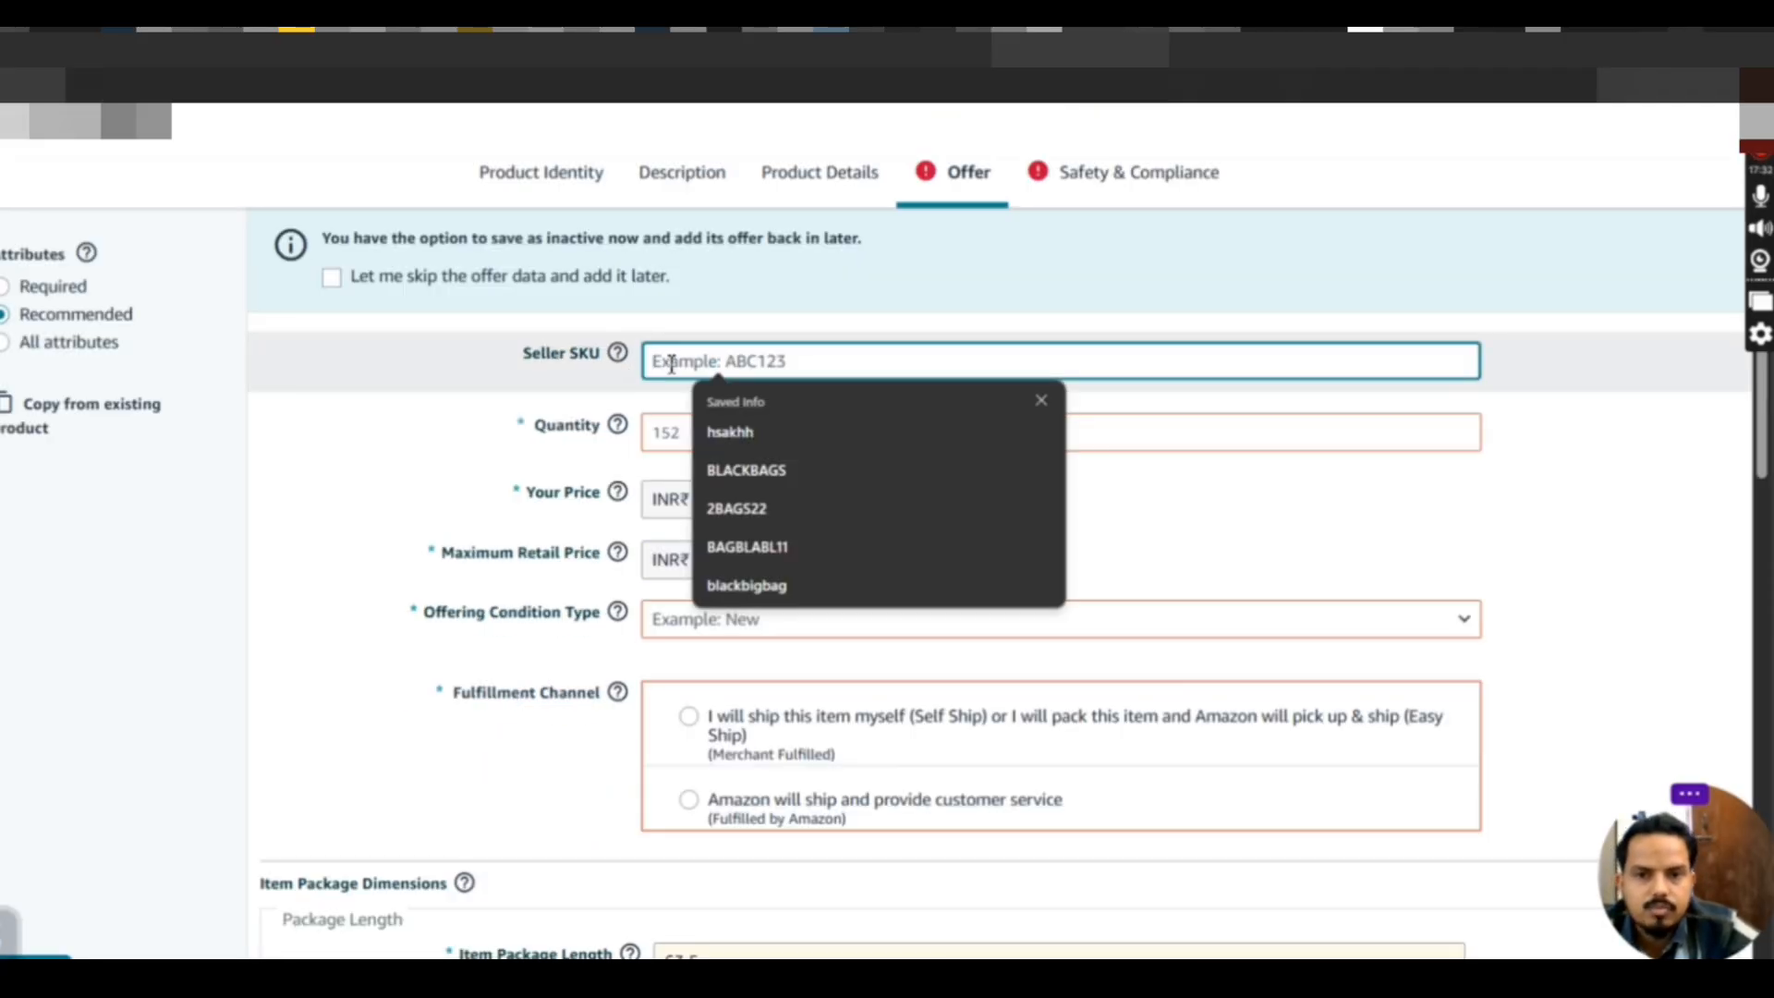
pyautogui.write('b')
pyautogui.press('BackSpace')
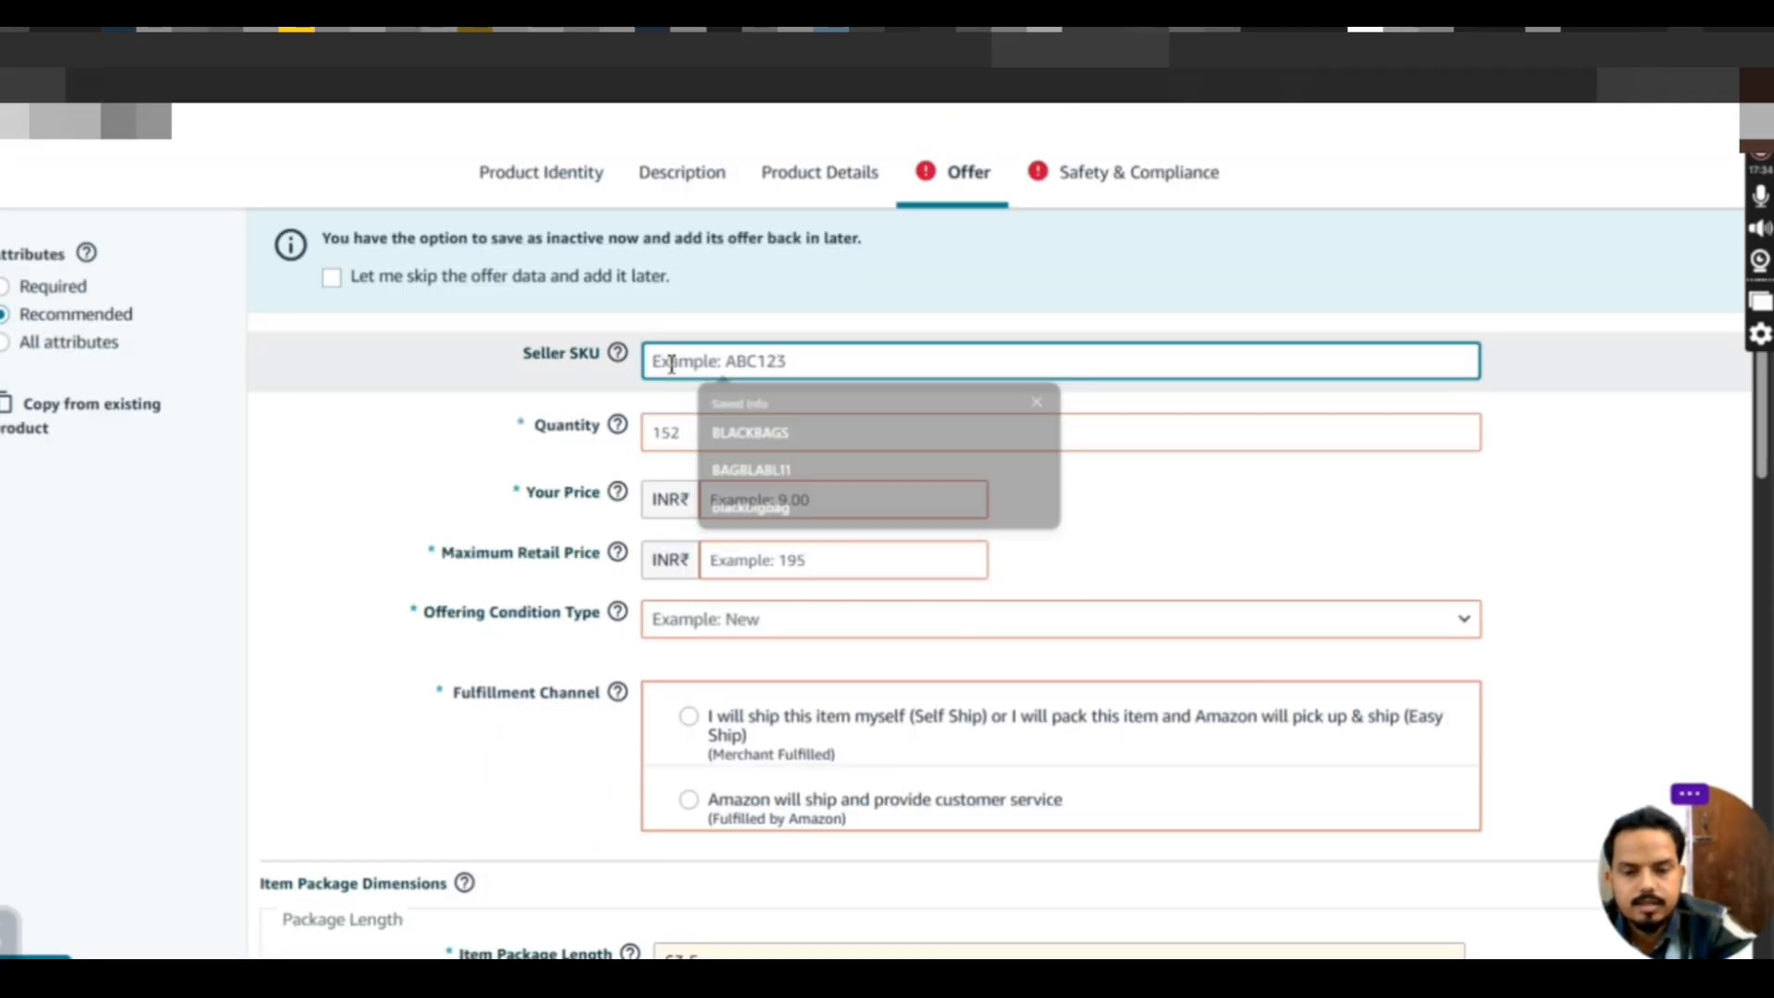
pyautogui.write('bb')
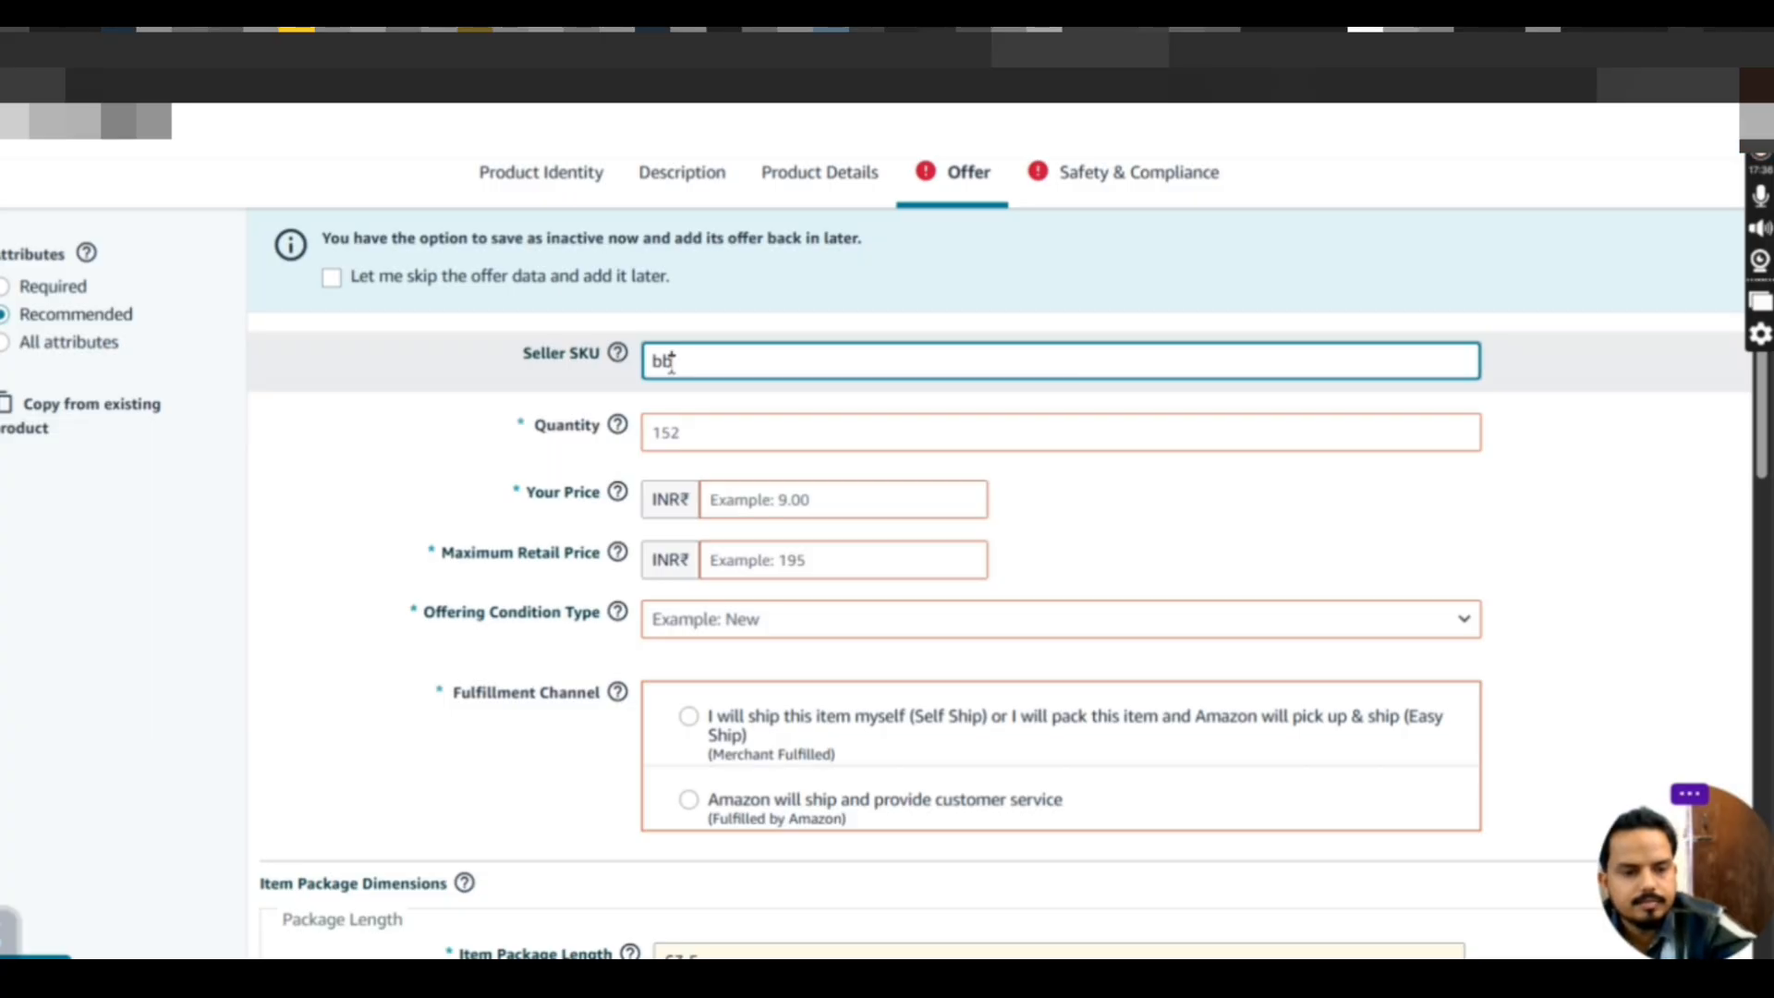
pyautogui.write('001')
# Set the offer's Quantity to 10 and Your Price to INR 299
pyautogui.scroll(-1, 671, 362)
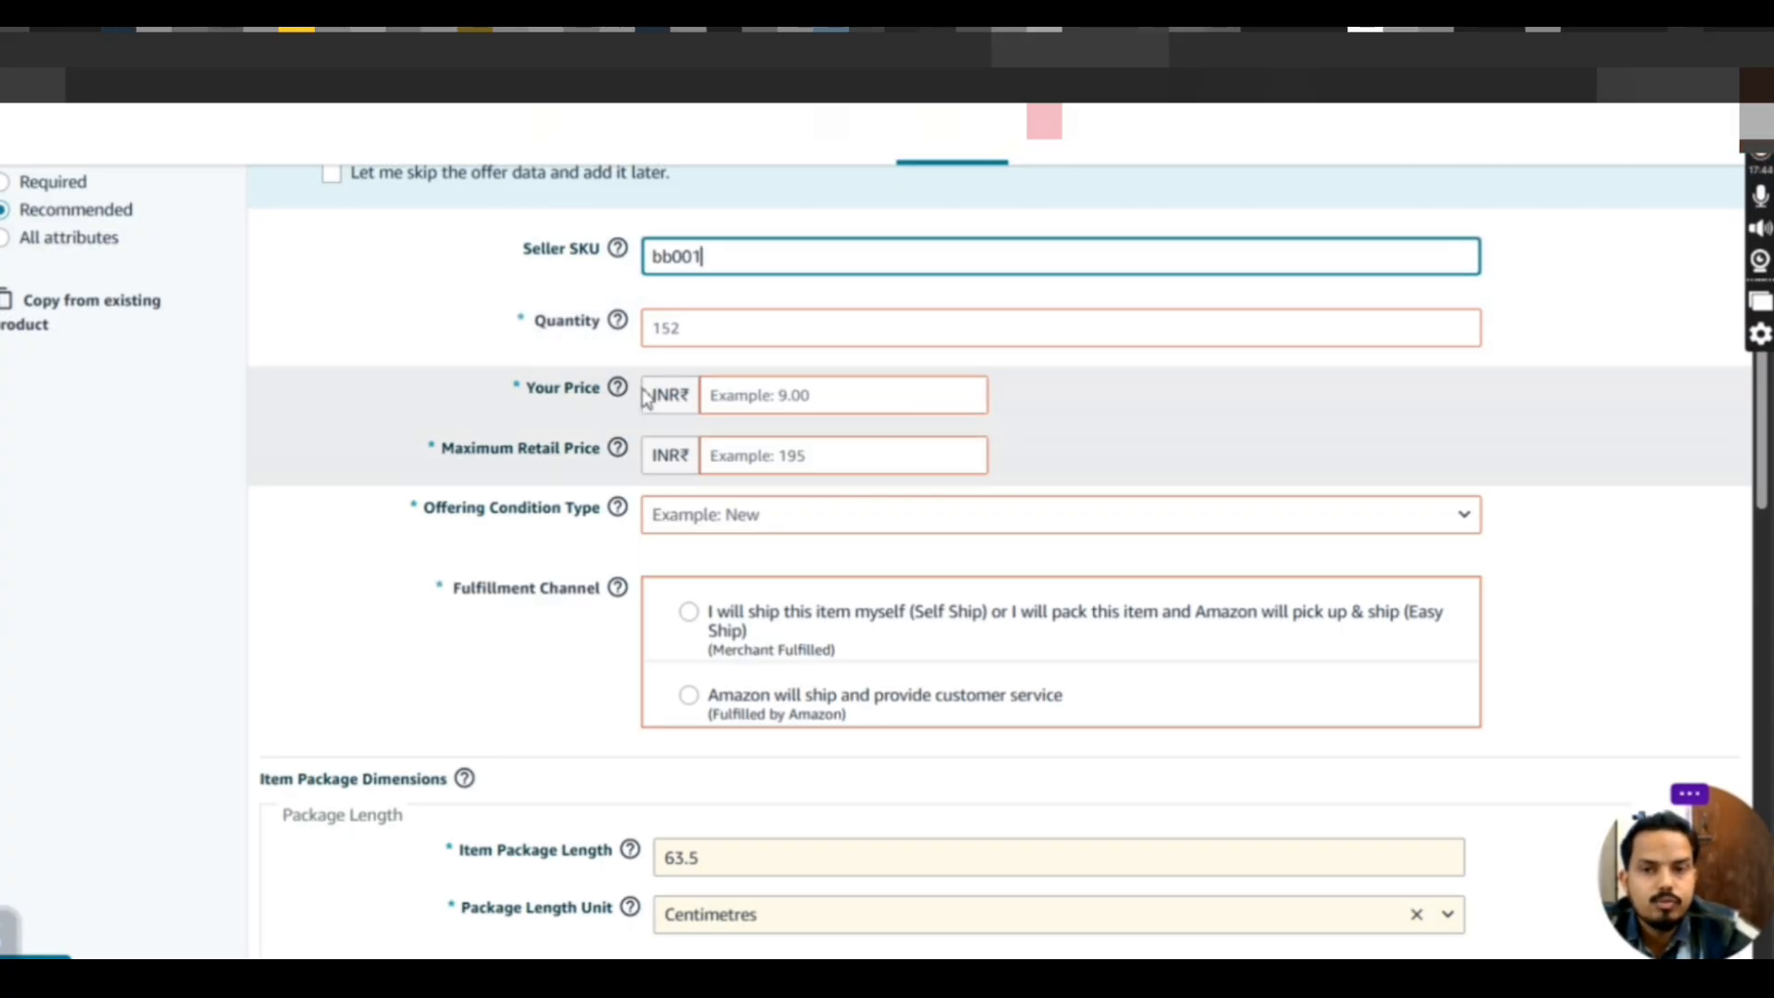
pyautogui.click(681, 329)
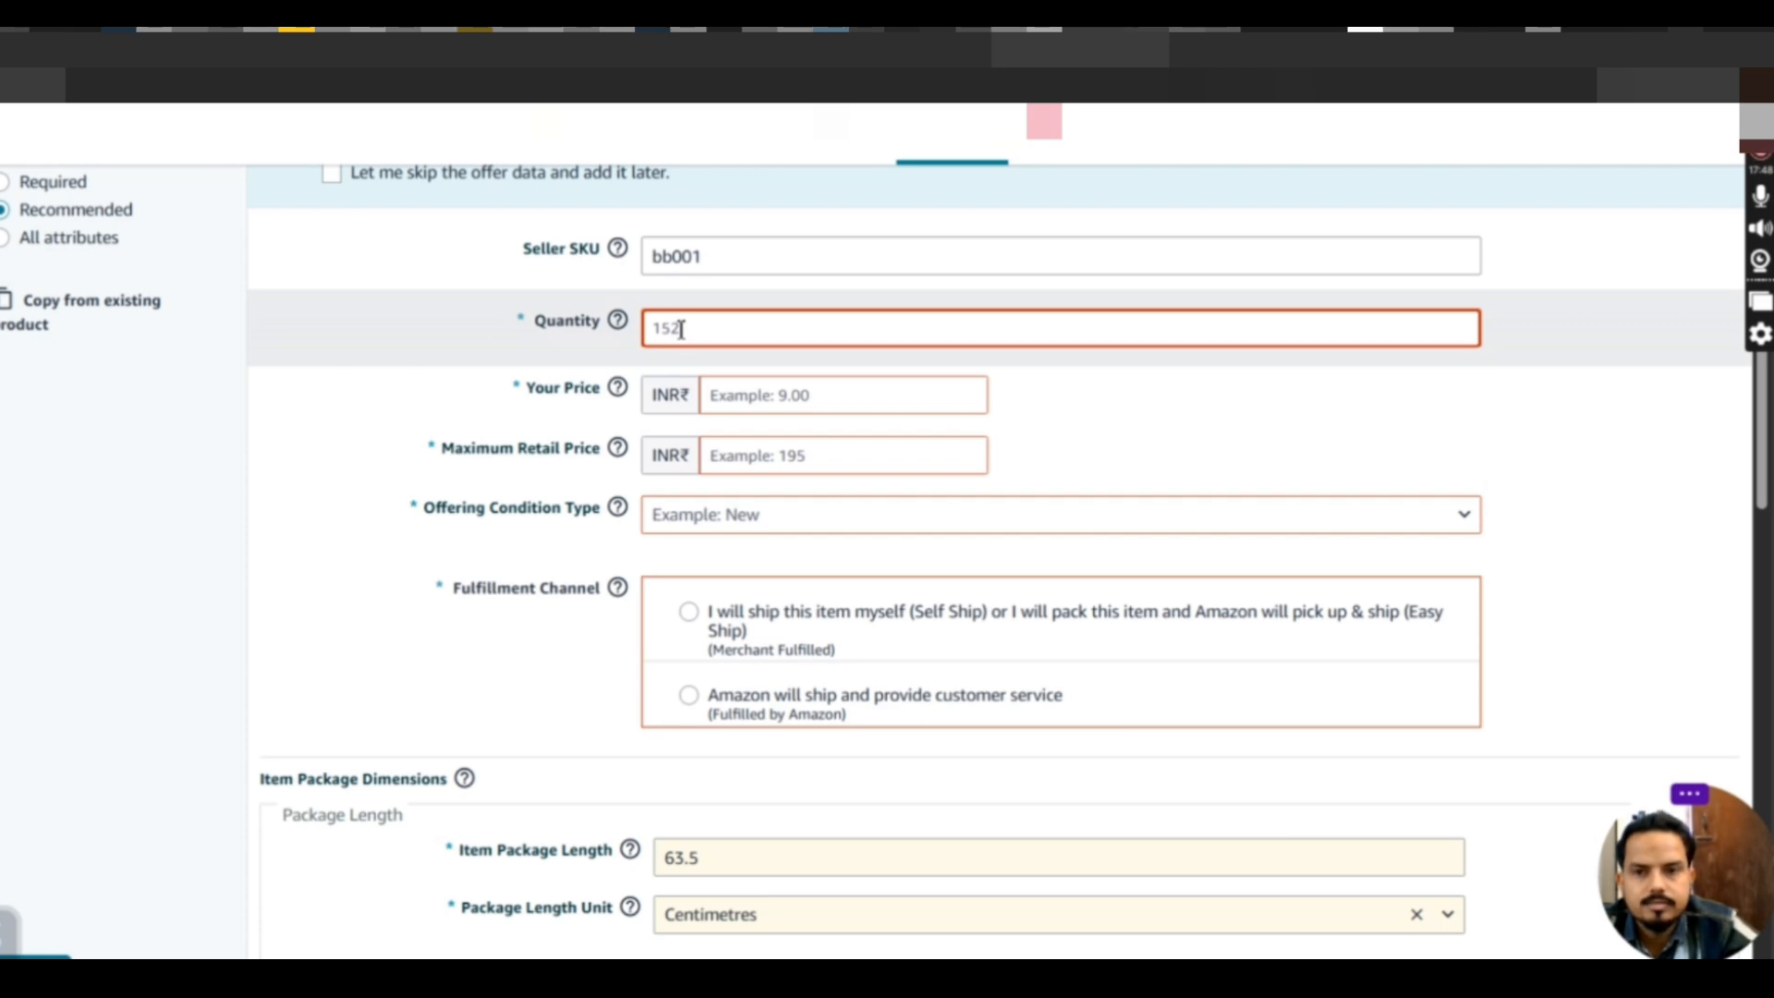
pyautogui.write('1')
pyautogui.press('BackSpace')
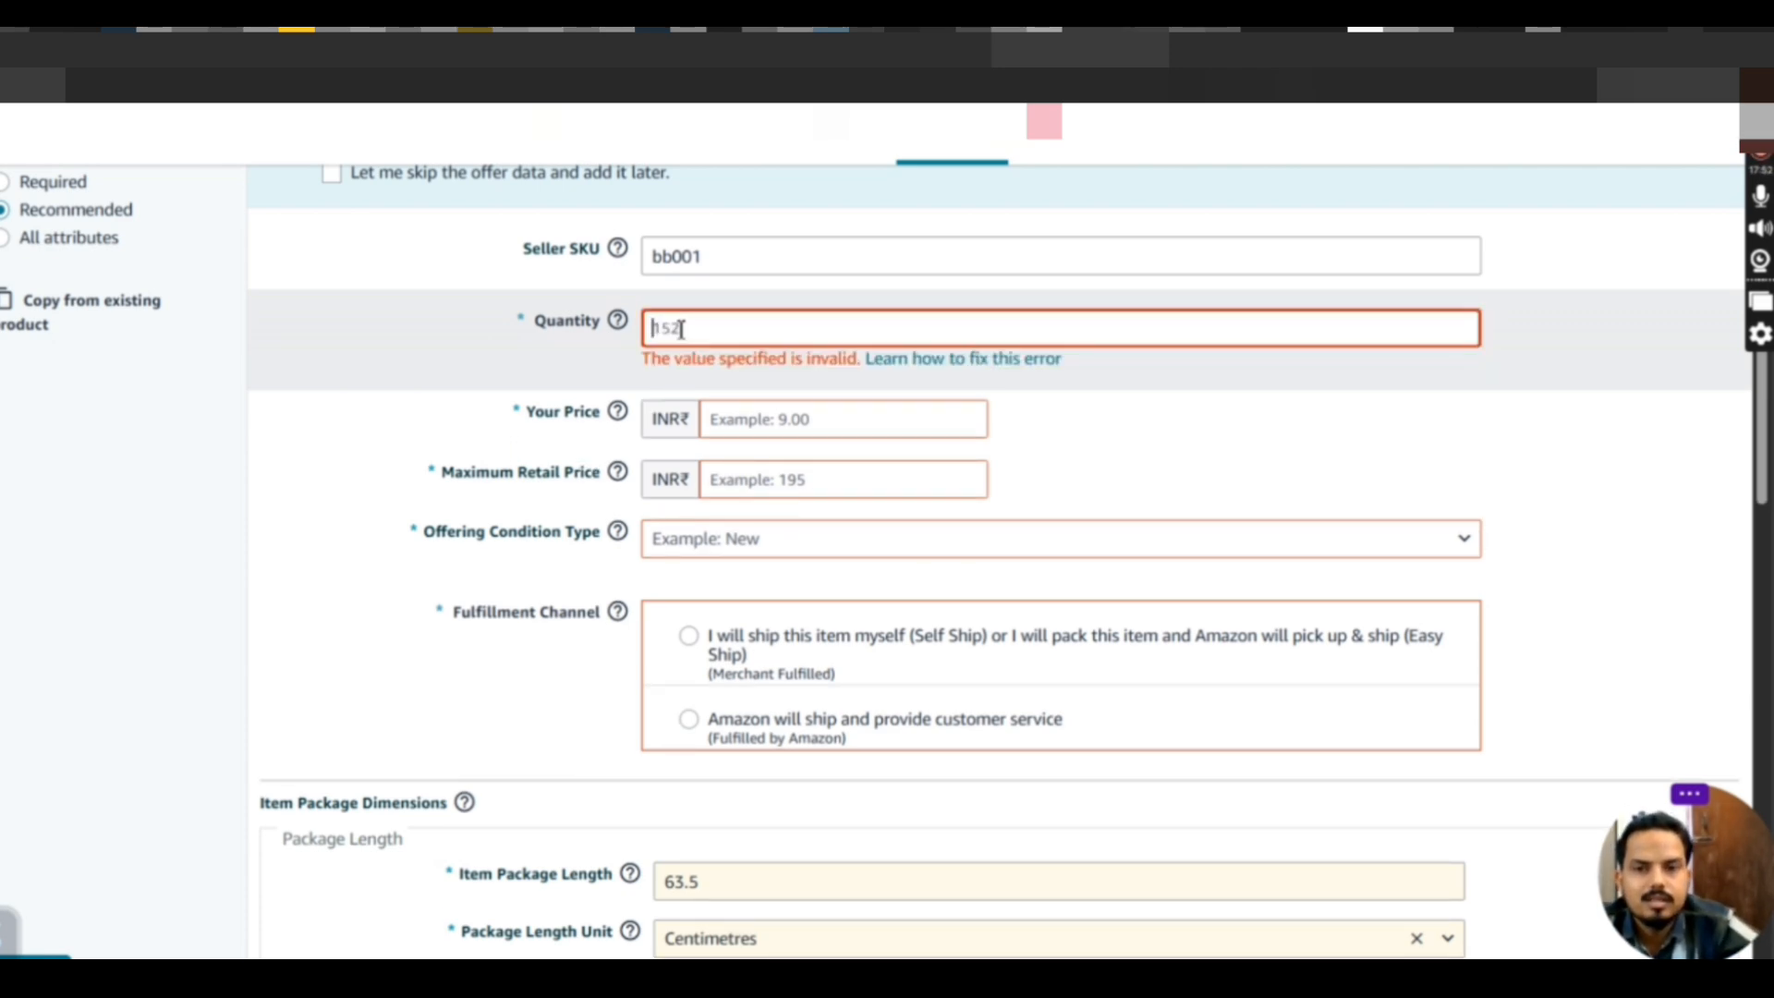
pyautogui.write('10')
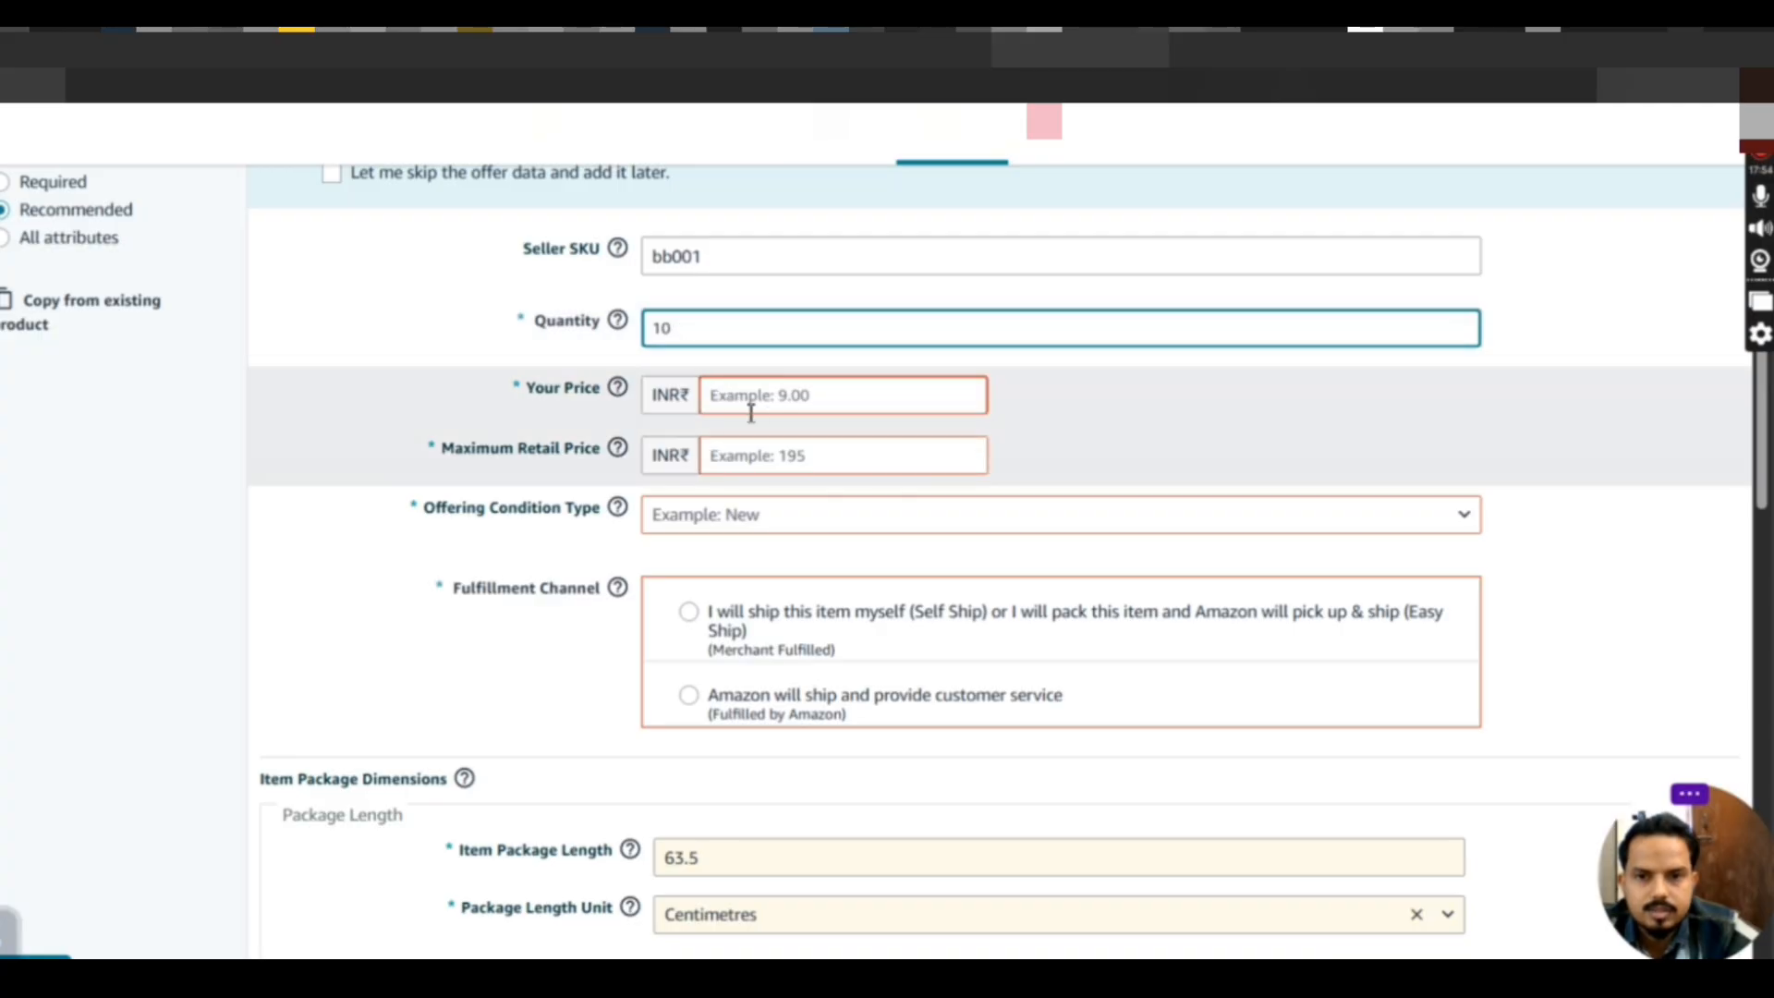
pyautogui.click(747, 403)
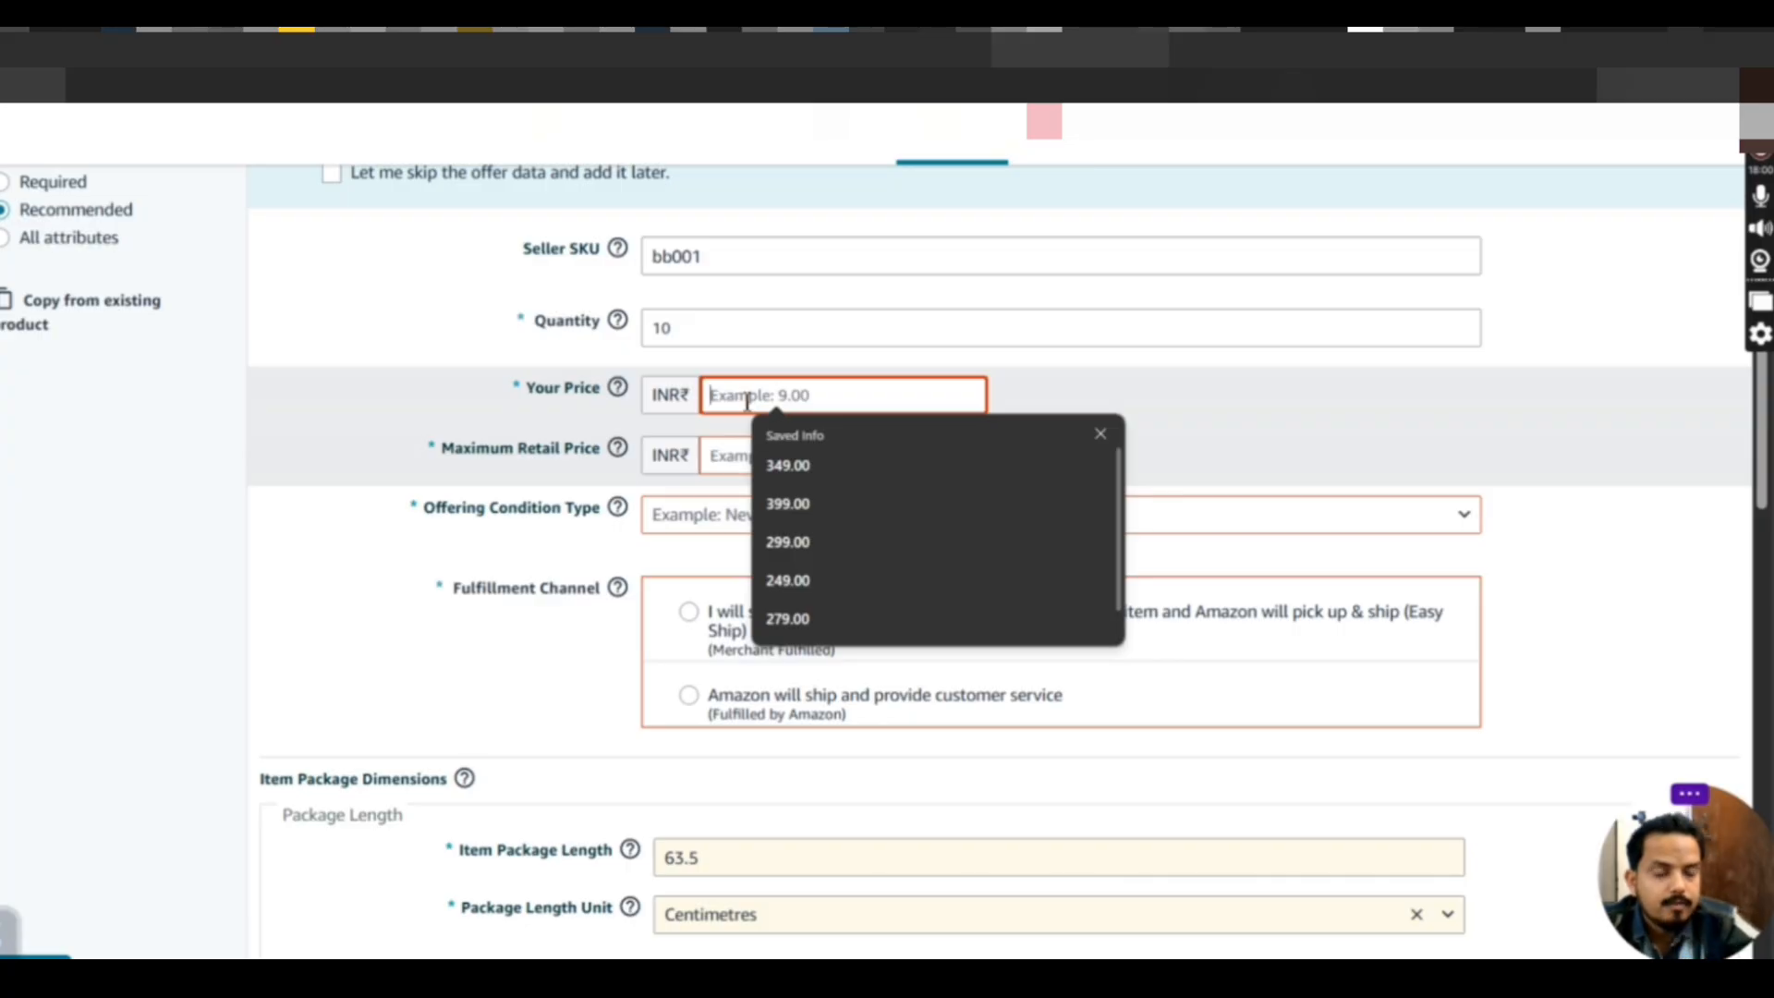
pyautogui.write('299')
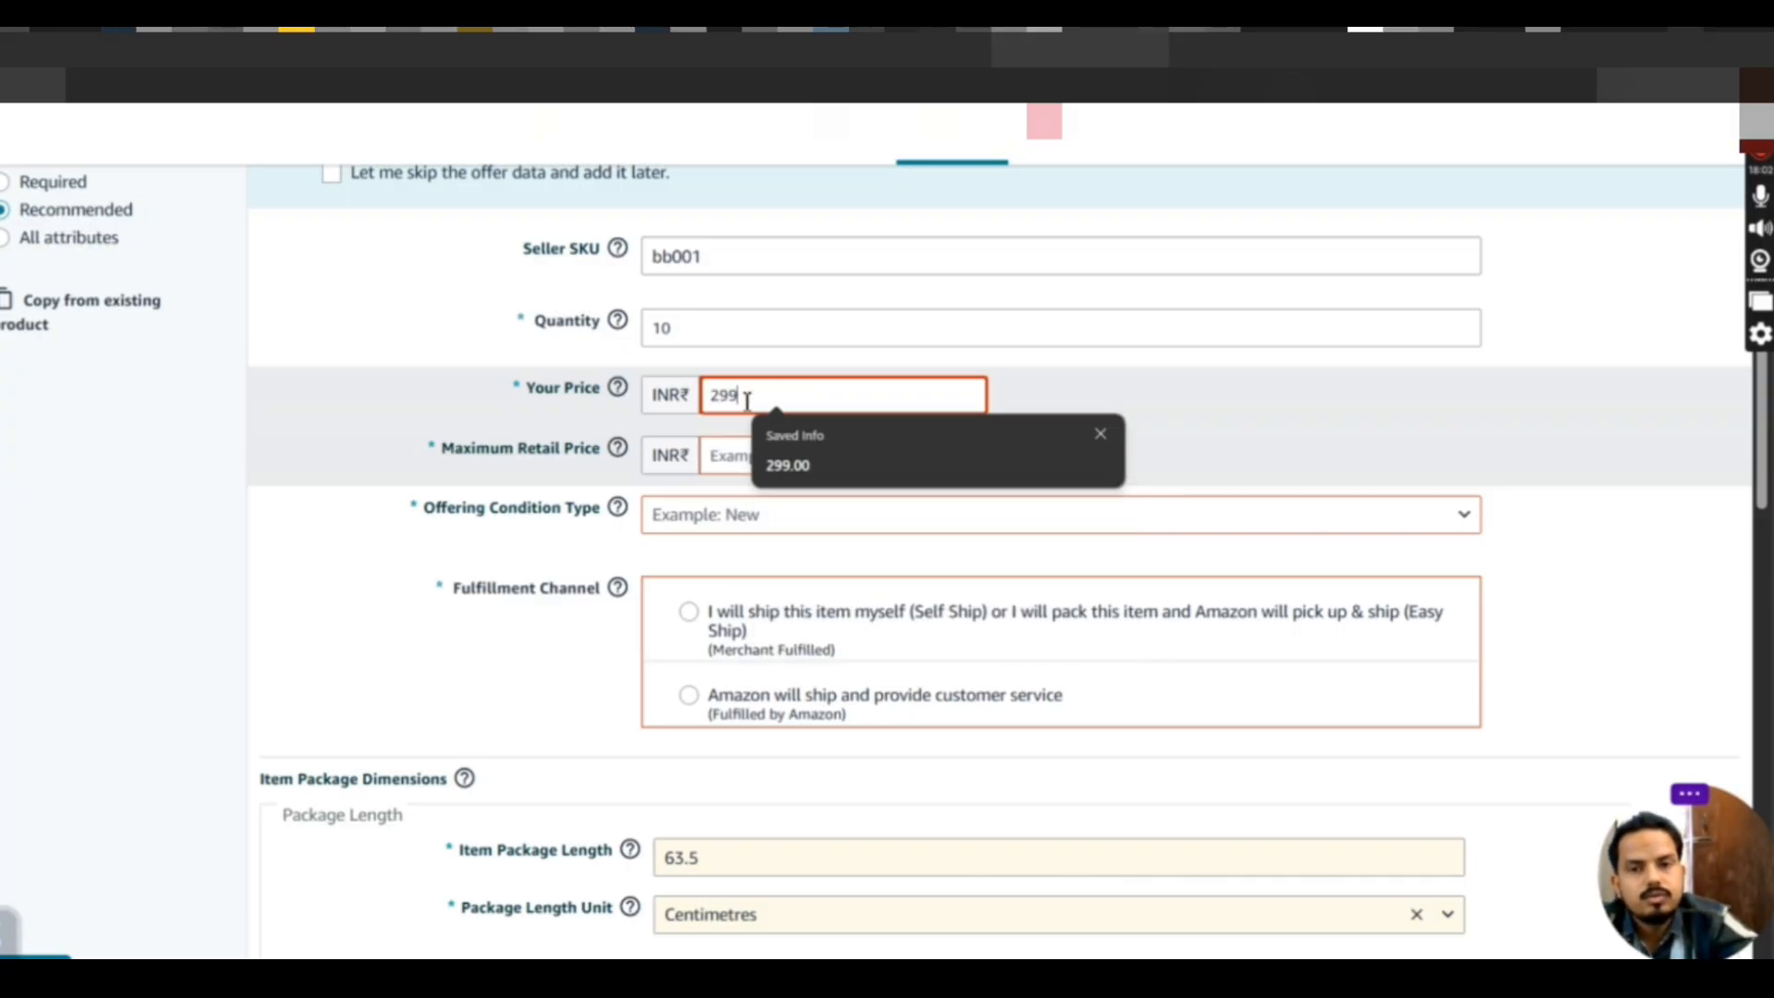
# Set the Maximum Retail Price to INR 599 and the Offering Condition Type to New
pyautogui.click(717, 459)
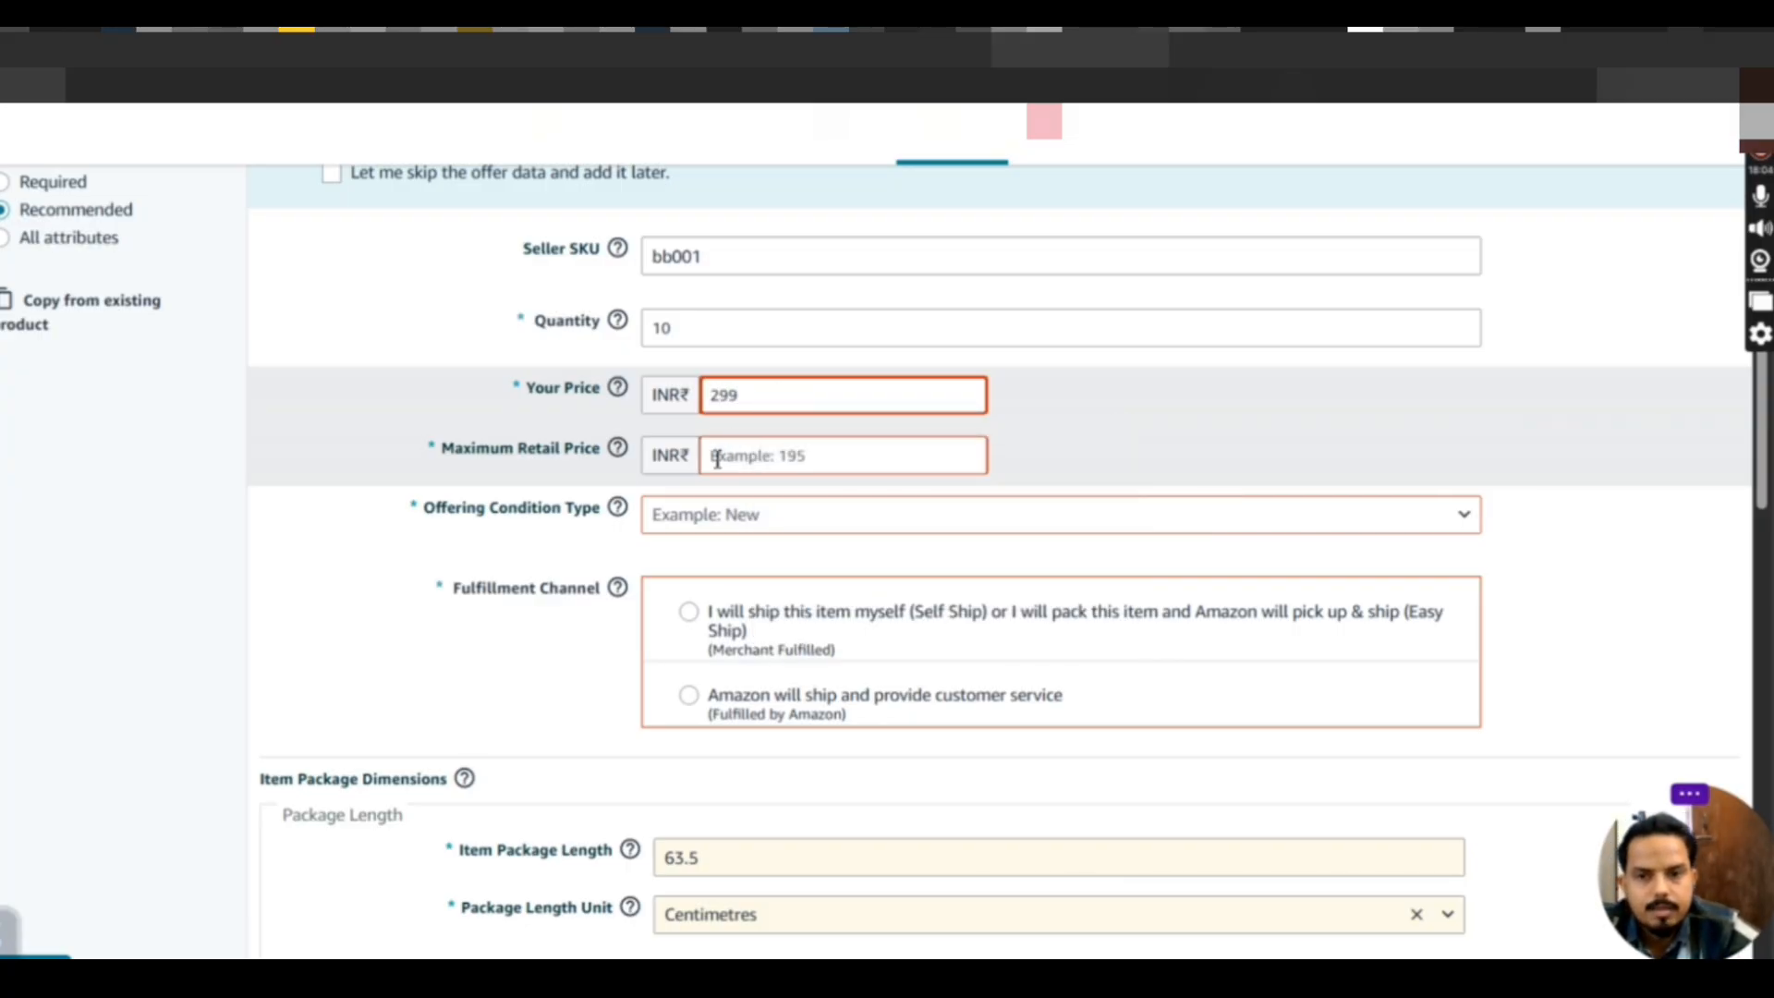
pyautogui.click(717, 459)
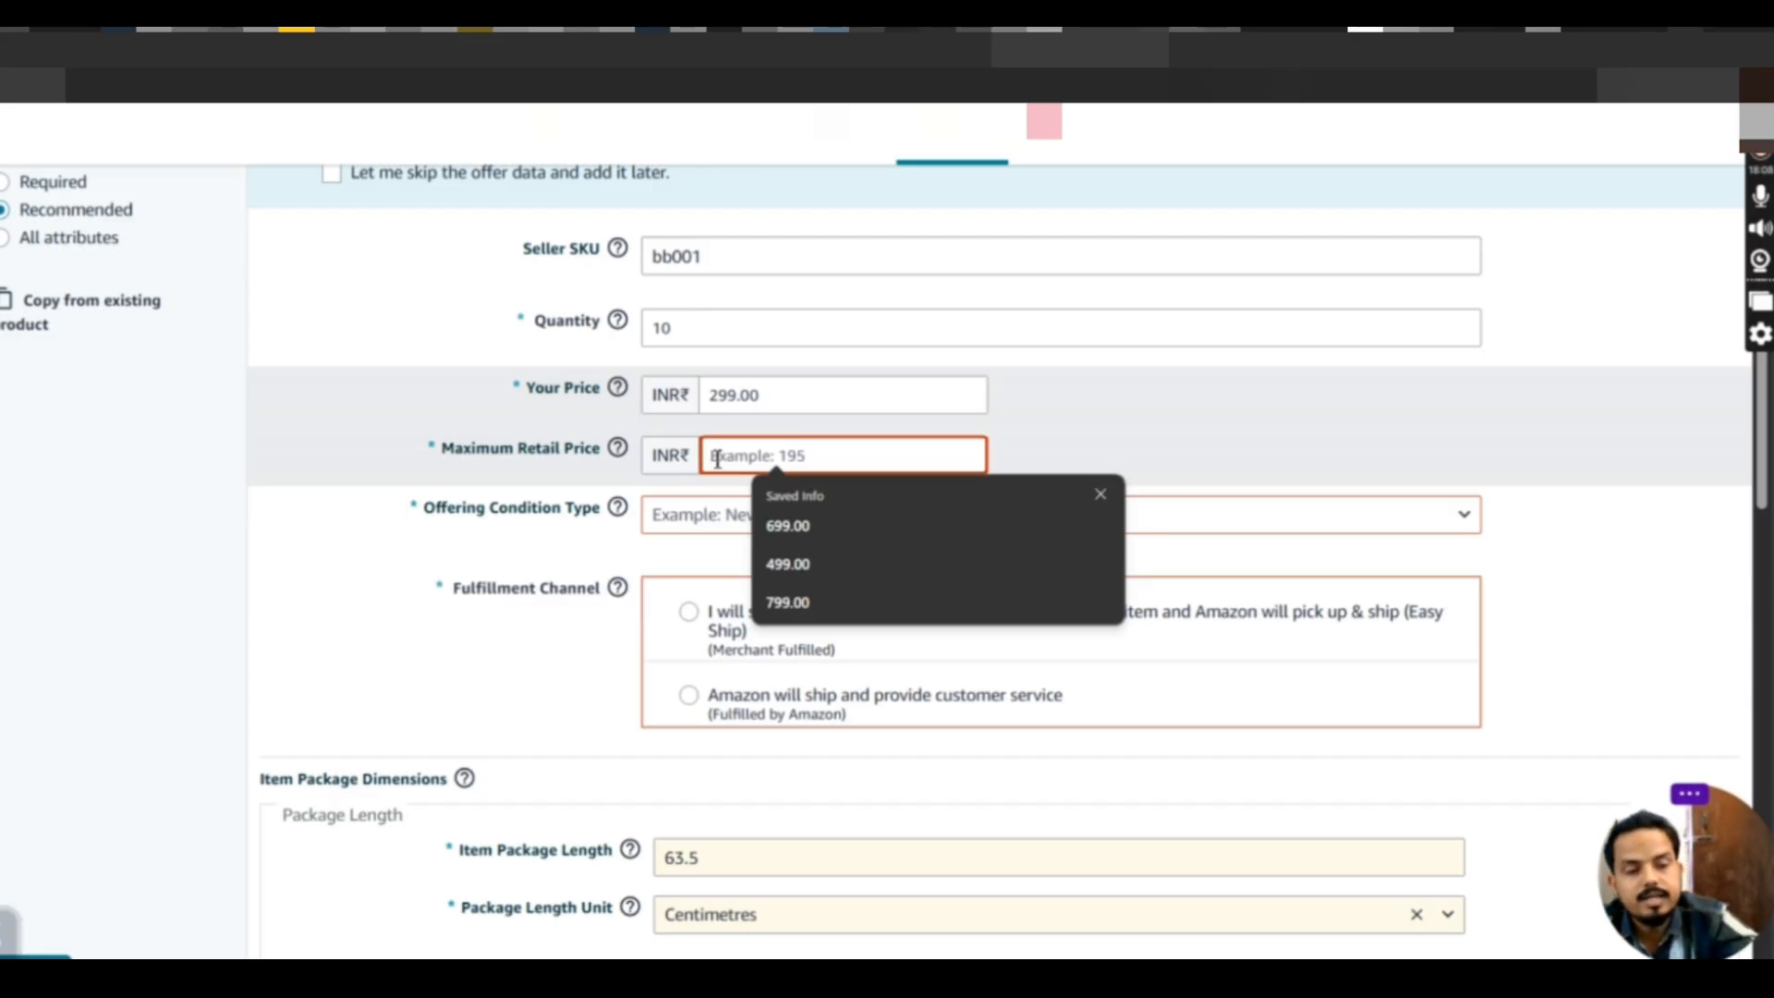
pyautogui.write('999')
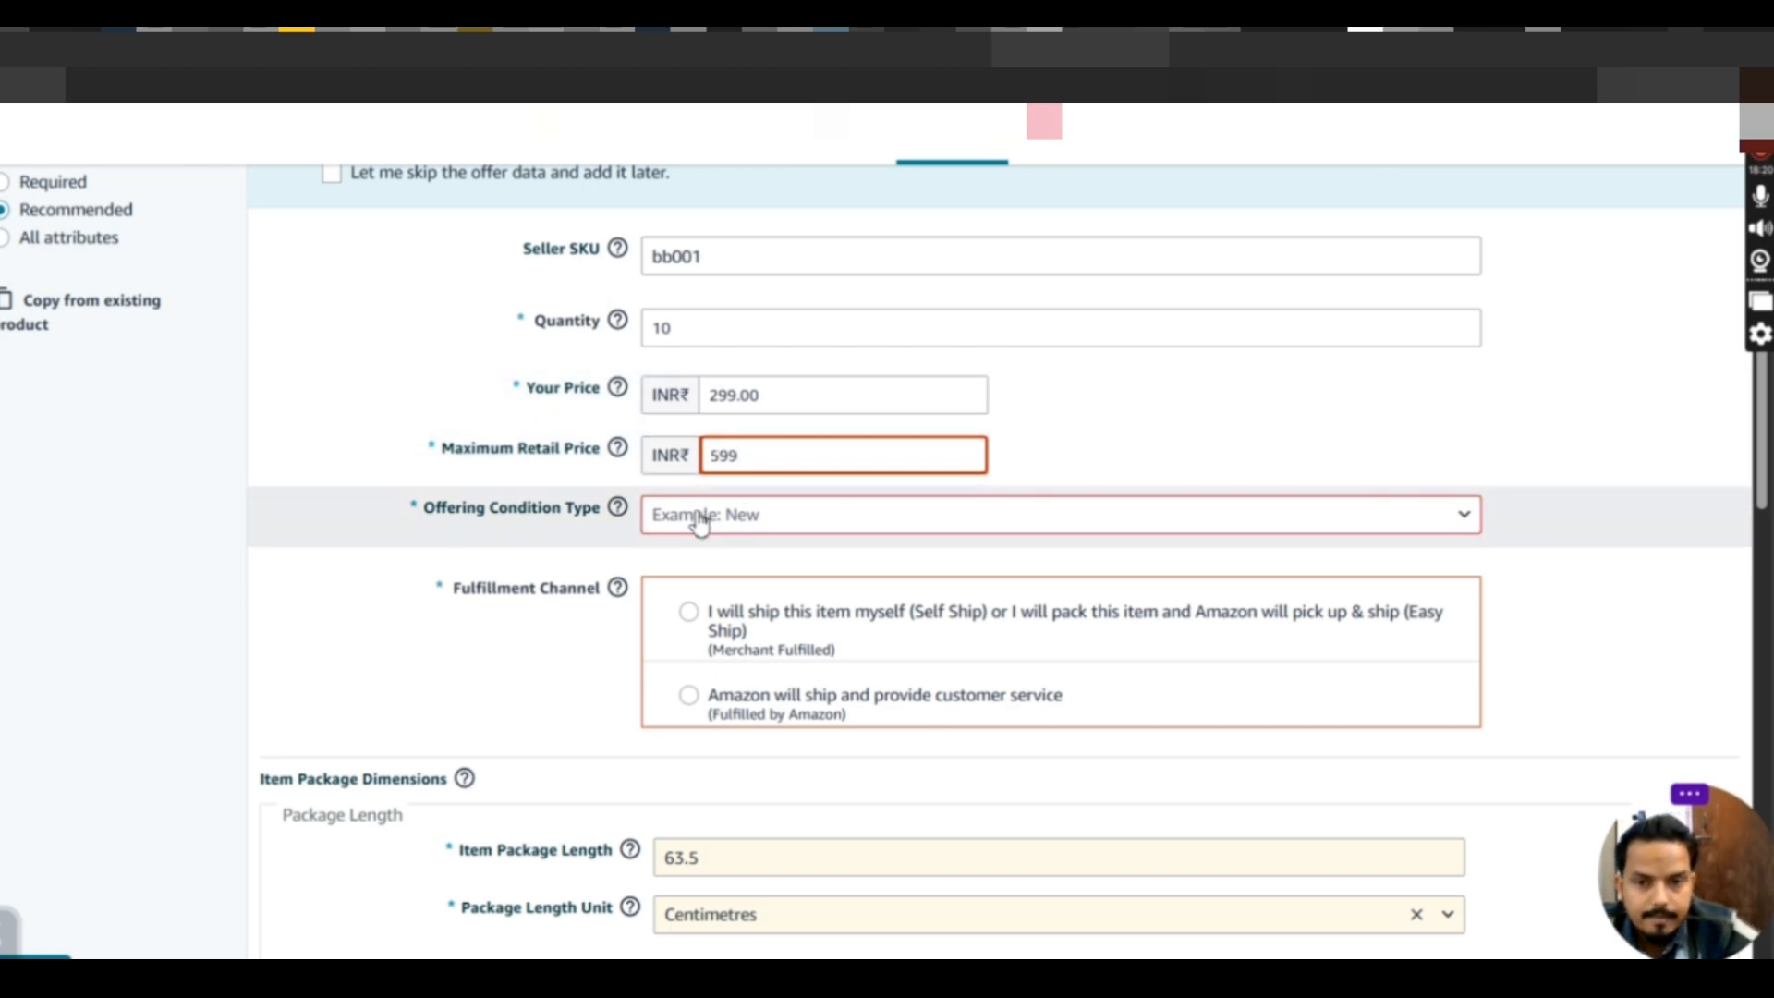
pyautogui.click(700, 524)
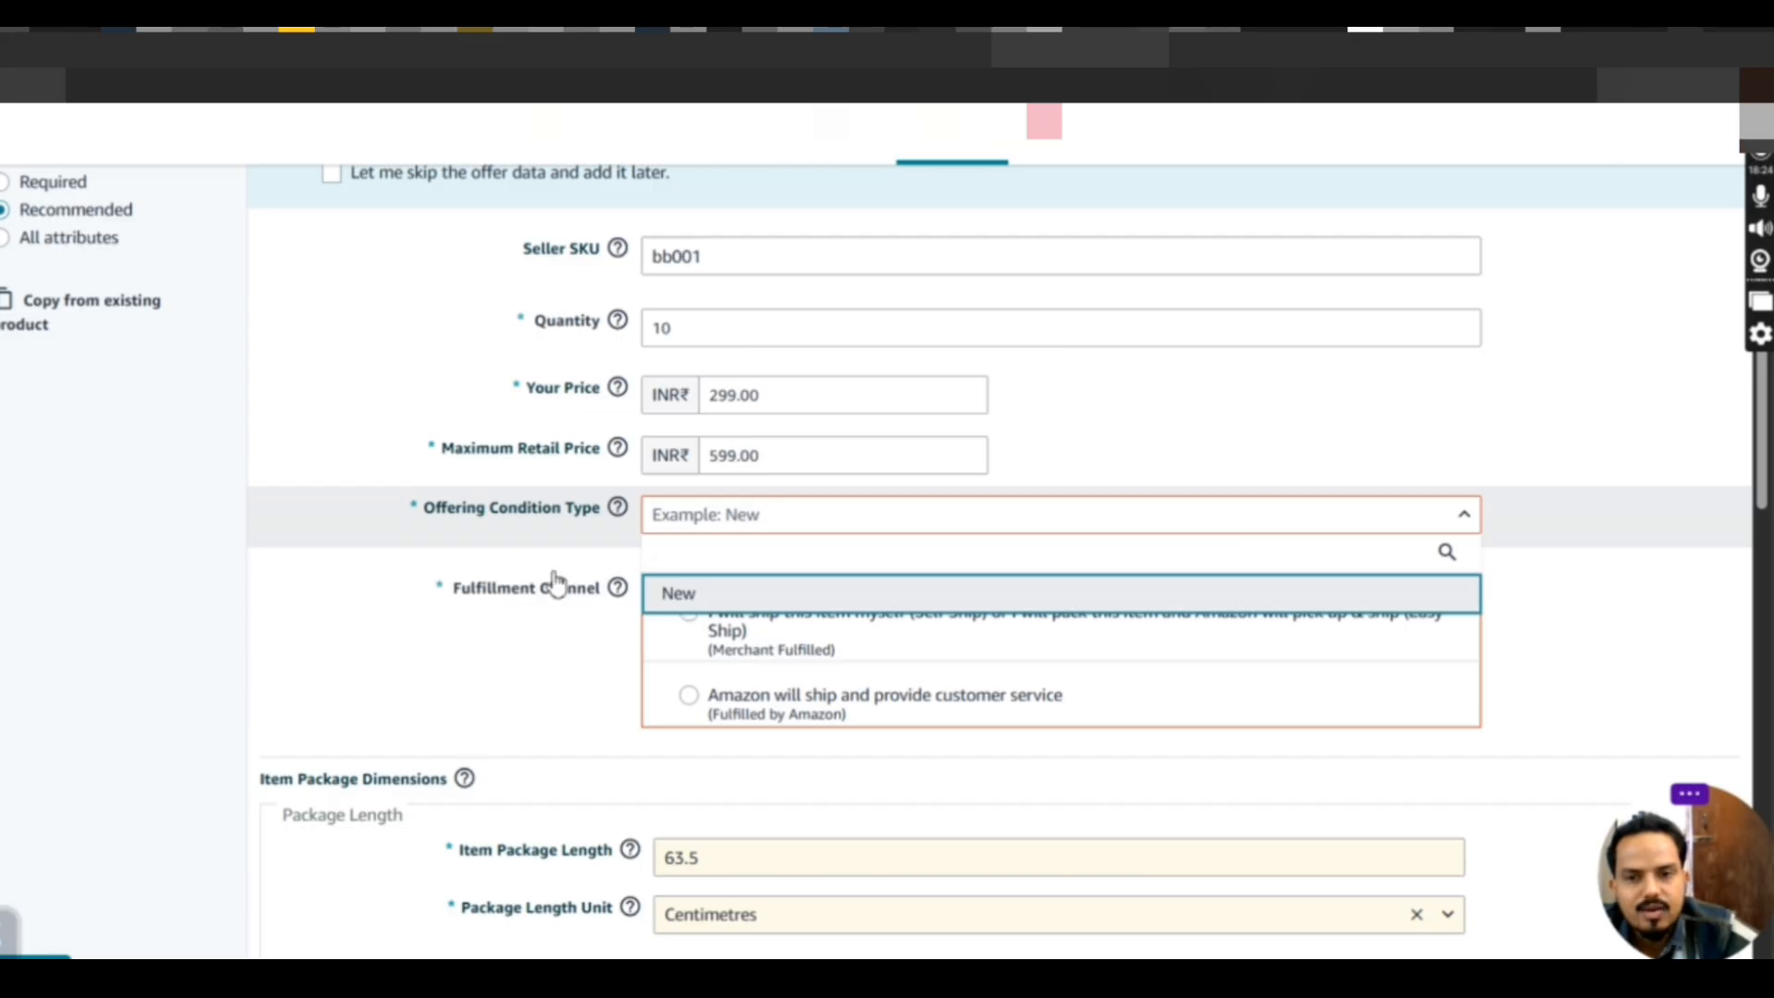
pyautogui.click(684, 595)
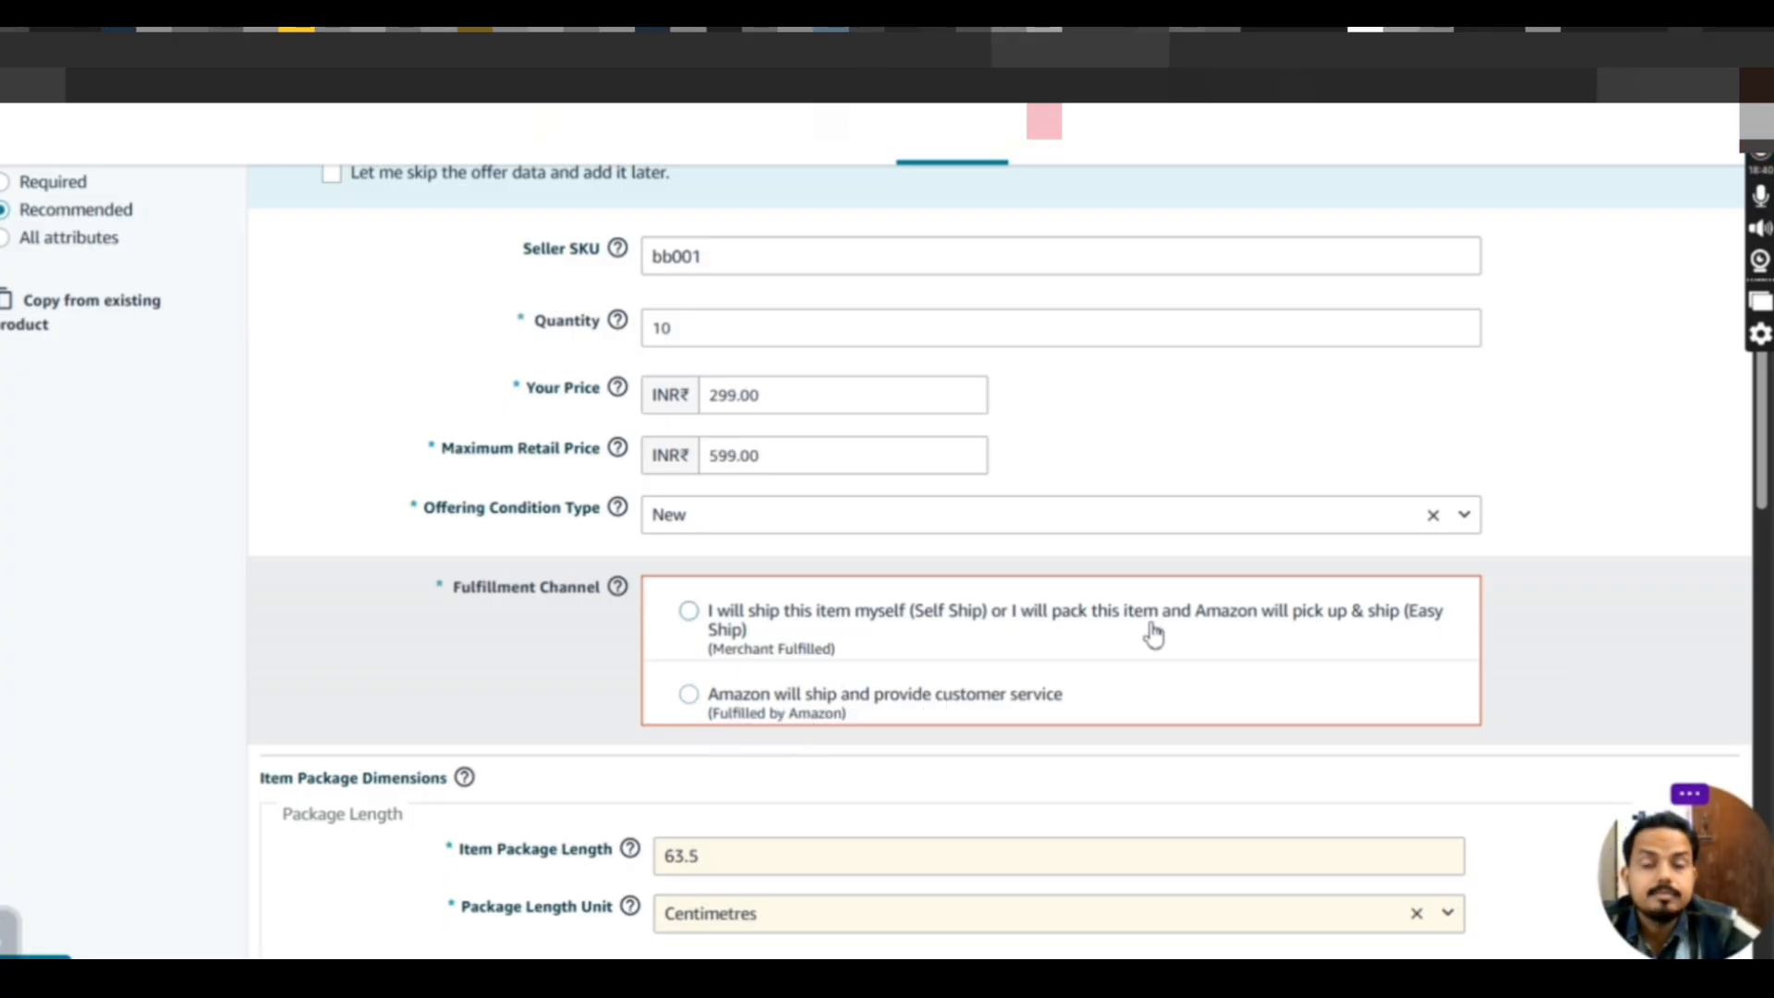
# Choose Amazon will ship and provide customer service (Fulfilled by Amazon) as the Fulfillment Channel and review the item package dimensions
pyautogui.click(689, 696)
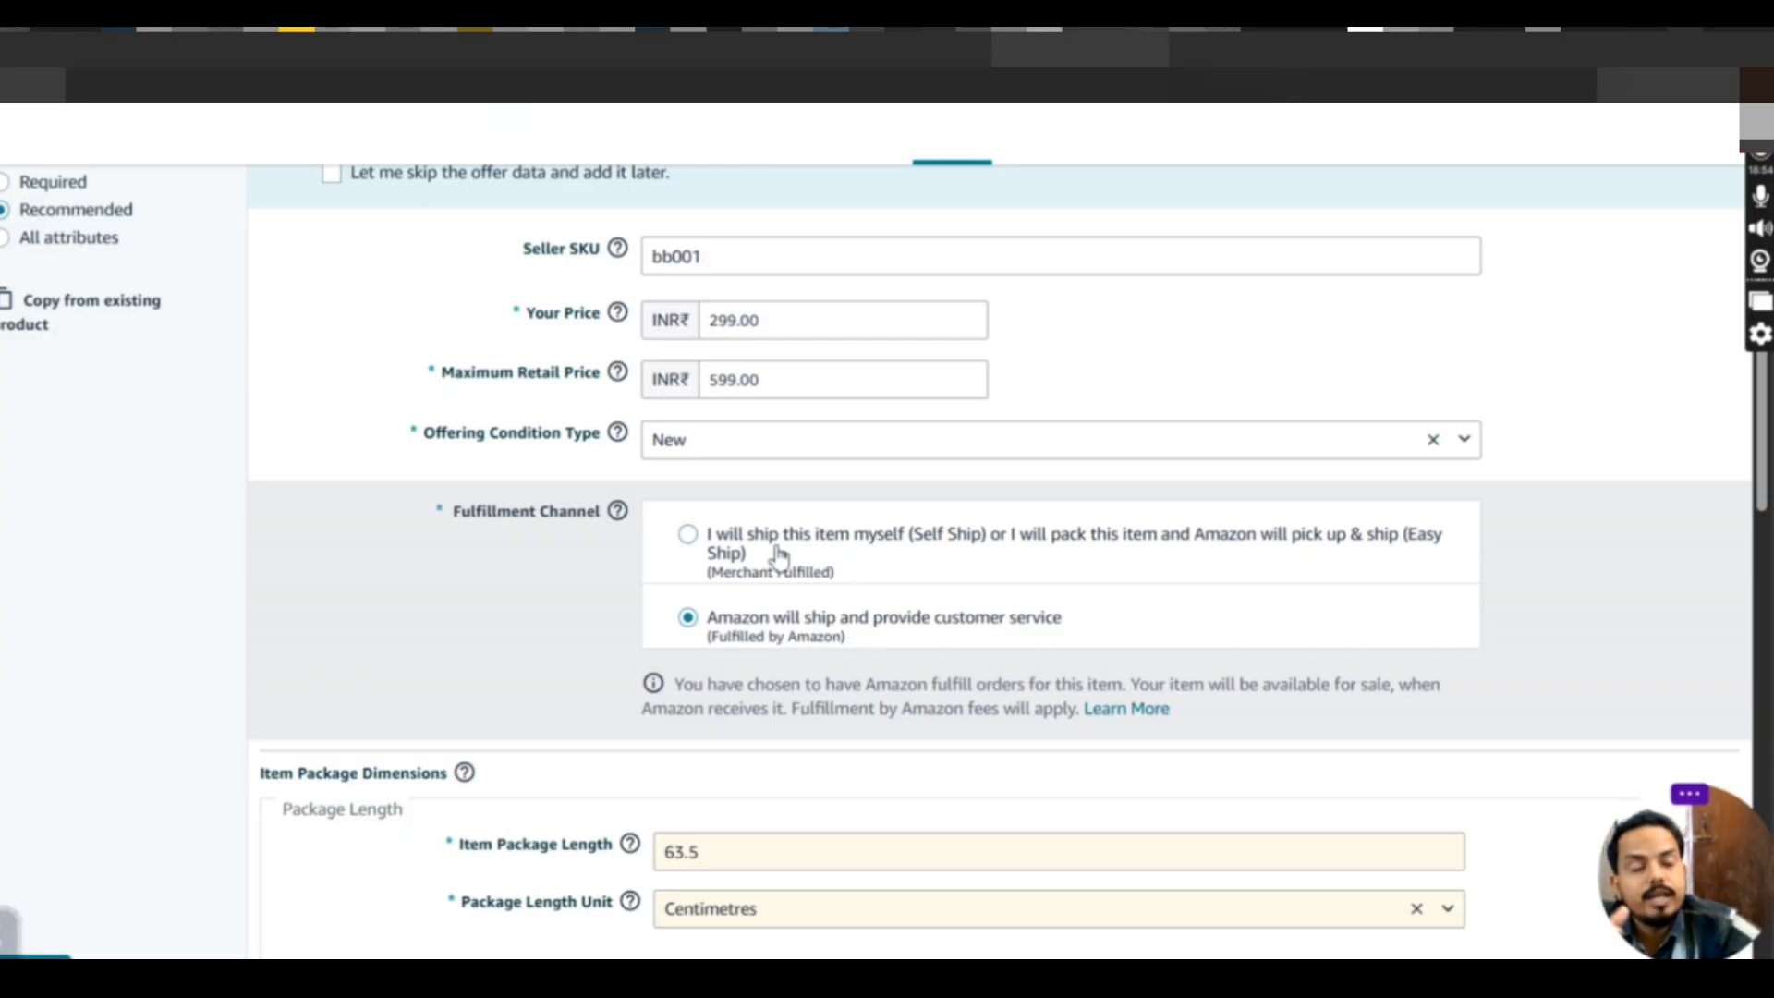
pyautogui.scroll(-3, 884, 587)
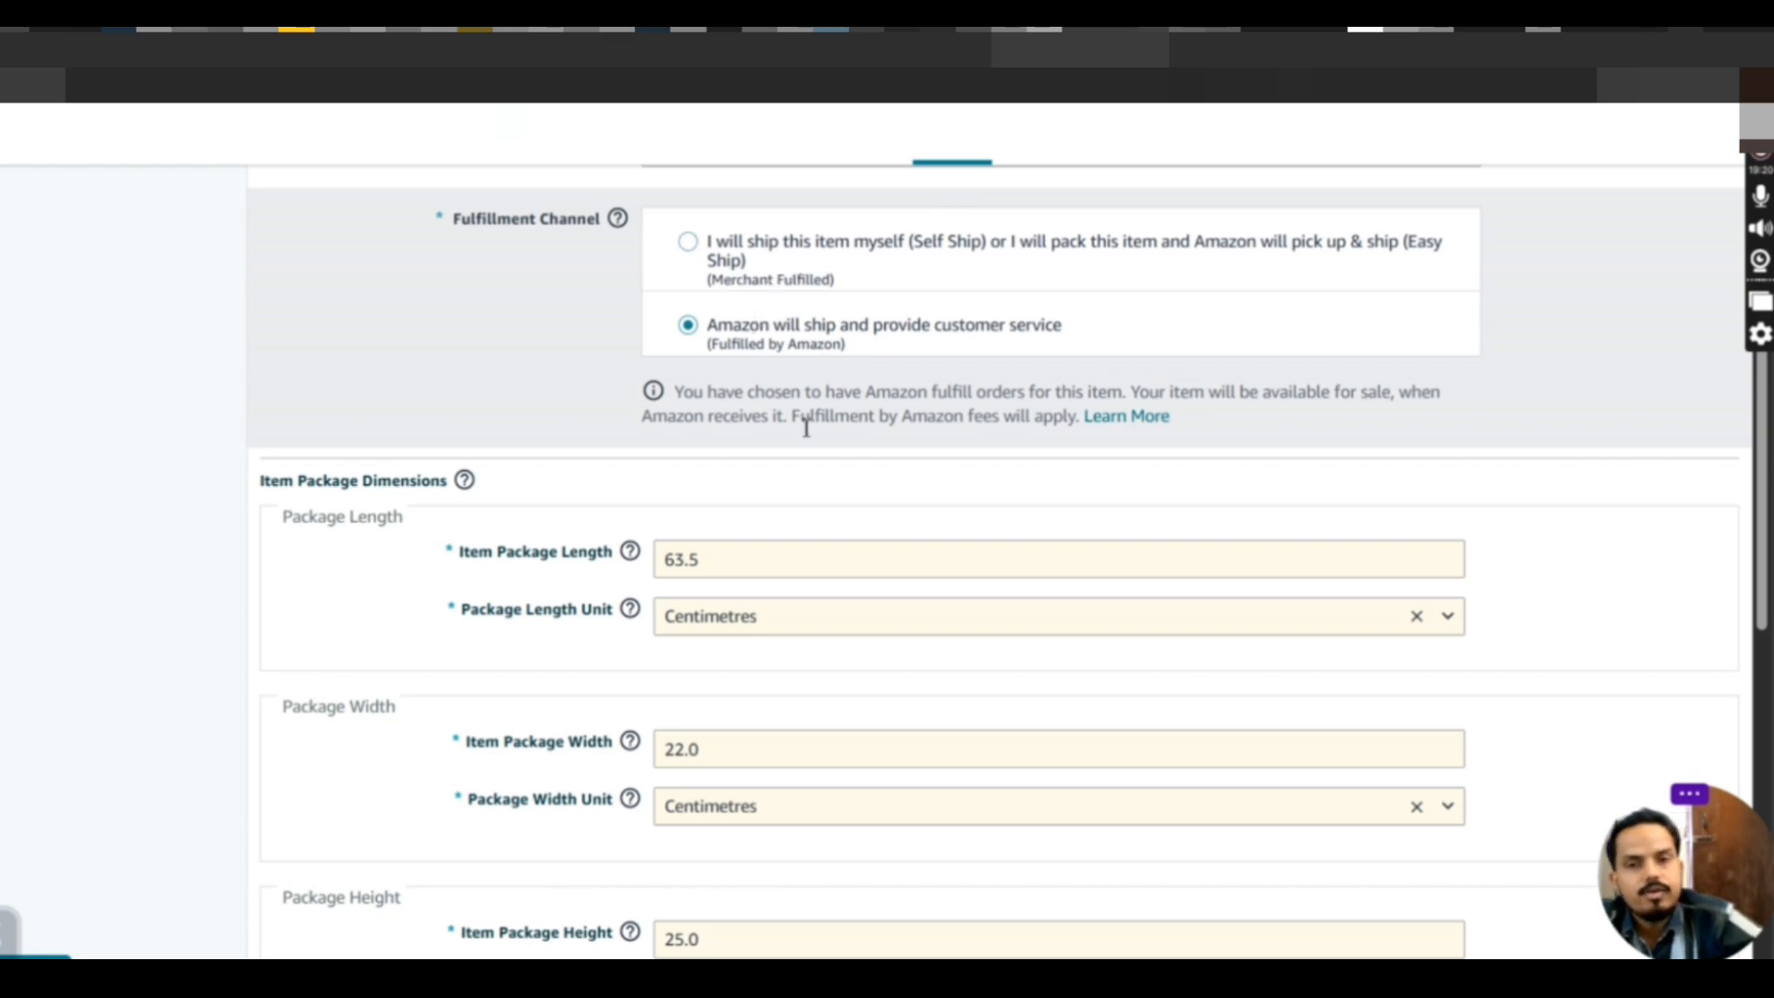
pyautogui.scroll(-2, 837, 594)
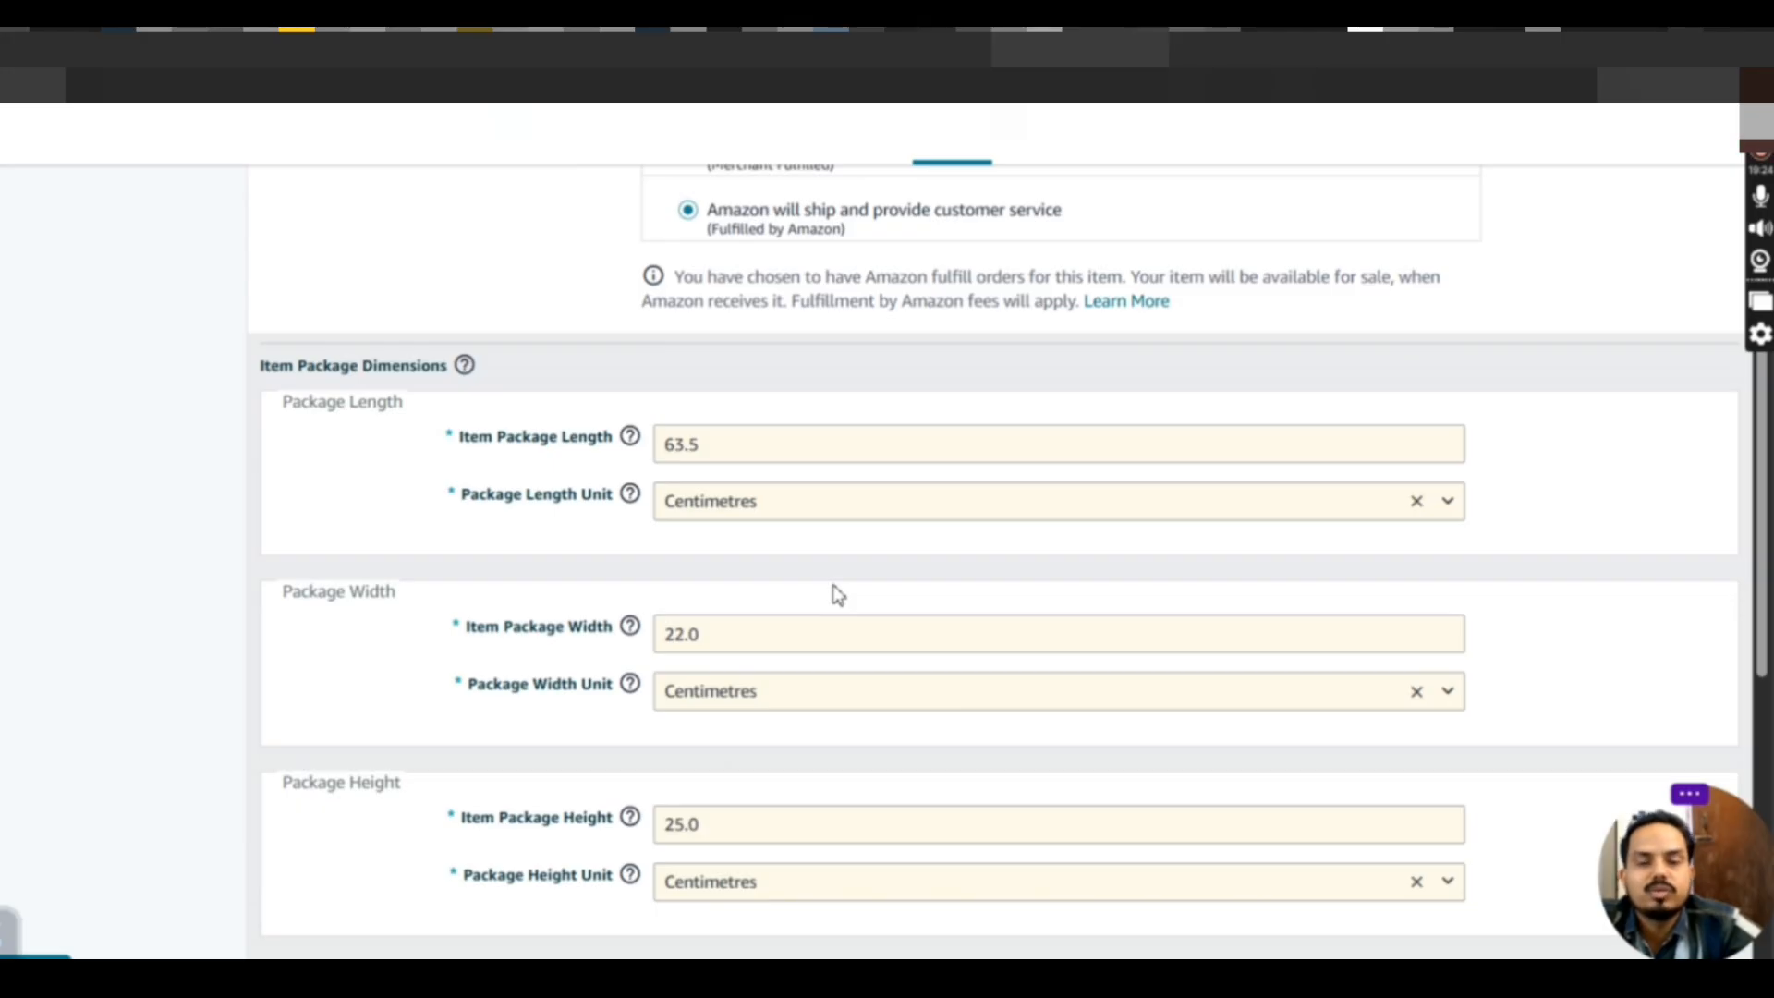
pyautogui.scroll(1, 837, 594)
pyautogui.scroll(-3, 837, 594)
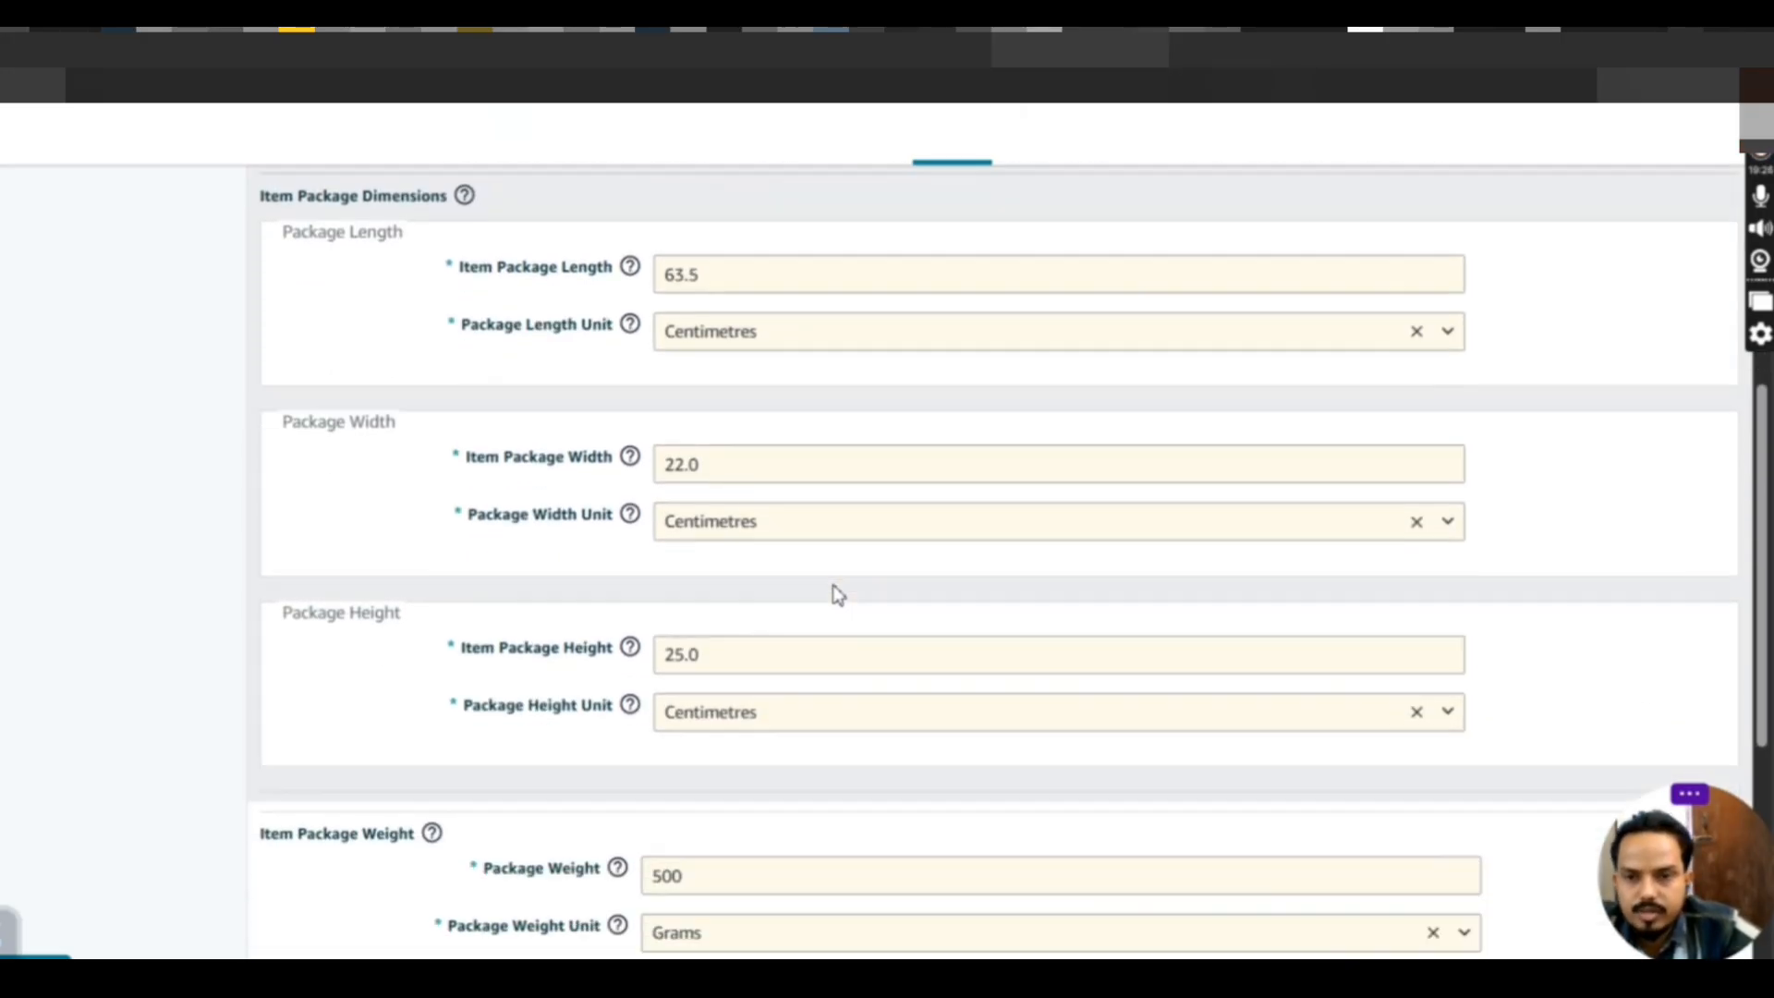
pyautogui.scroll(-1, 837, 594)
pyautogui.scroll(1, 837, 587)
pyautogui.scroll(-1, 837, 587)
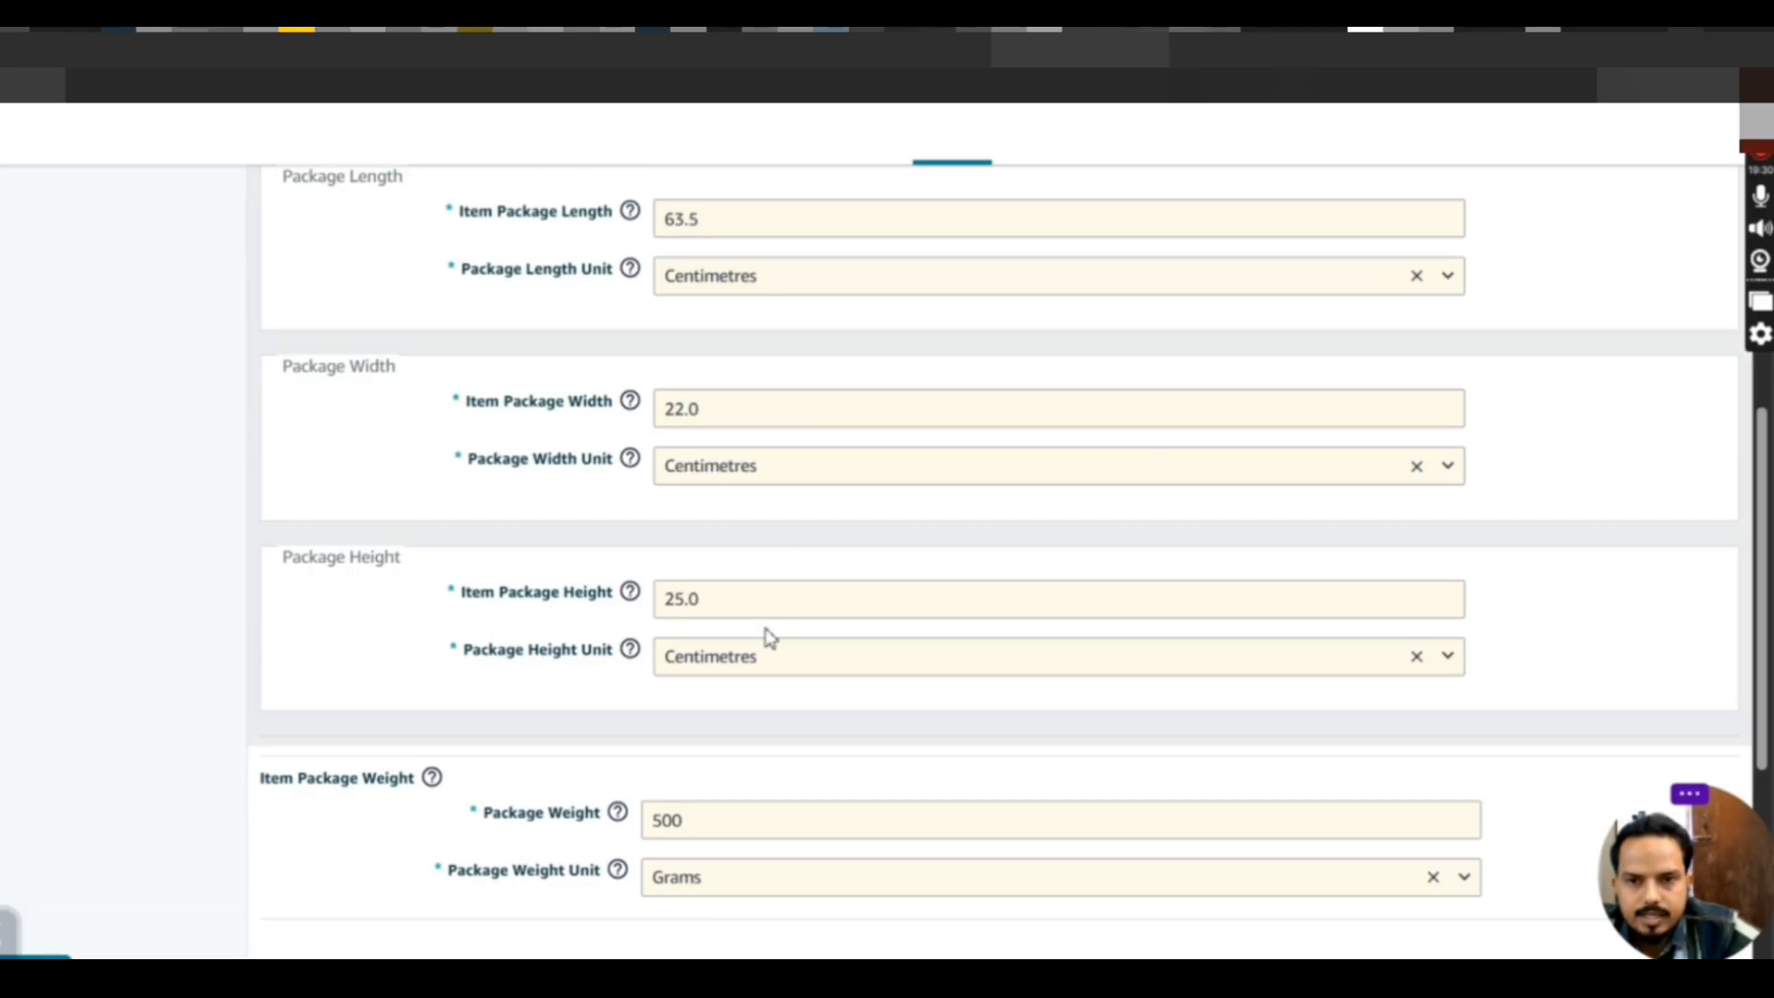
# Submit the listing with Save product details for future listings enabled and go to the first item requiring attention
pyautogui.scroll(-4, 767, 635)
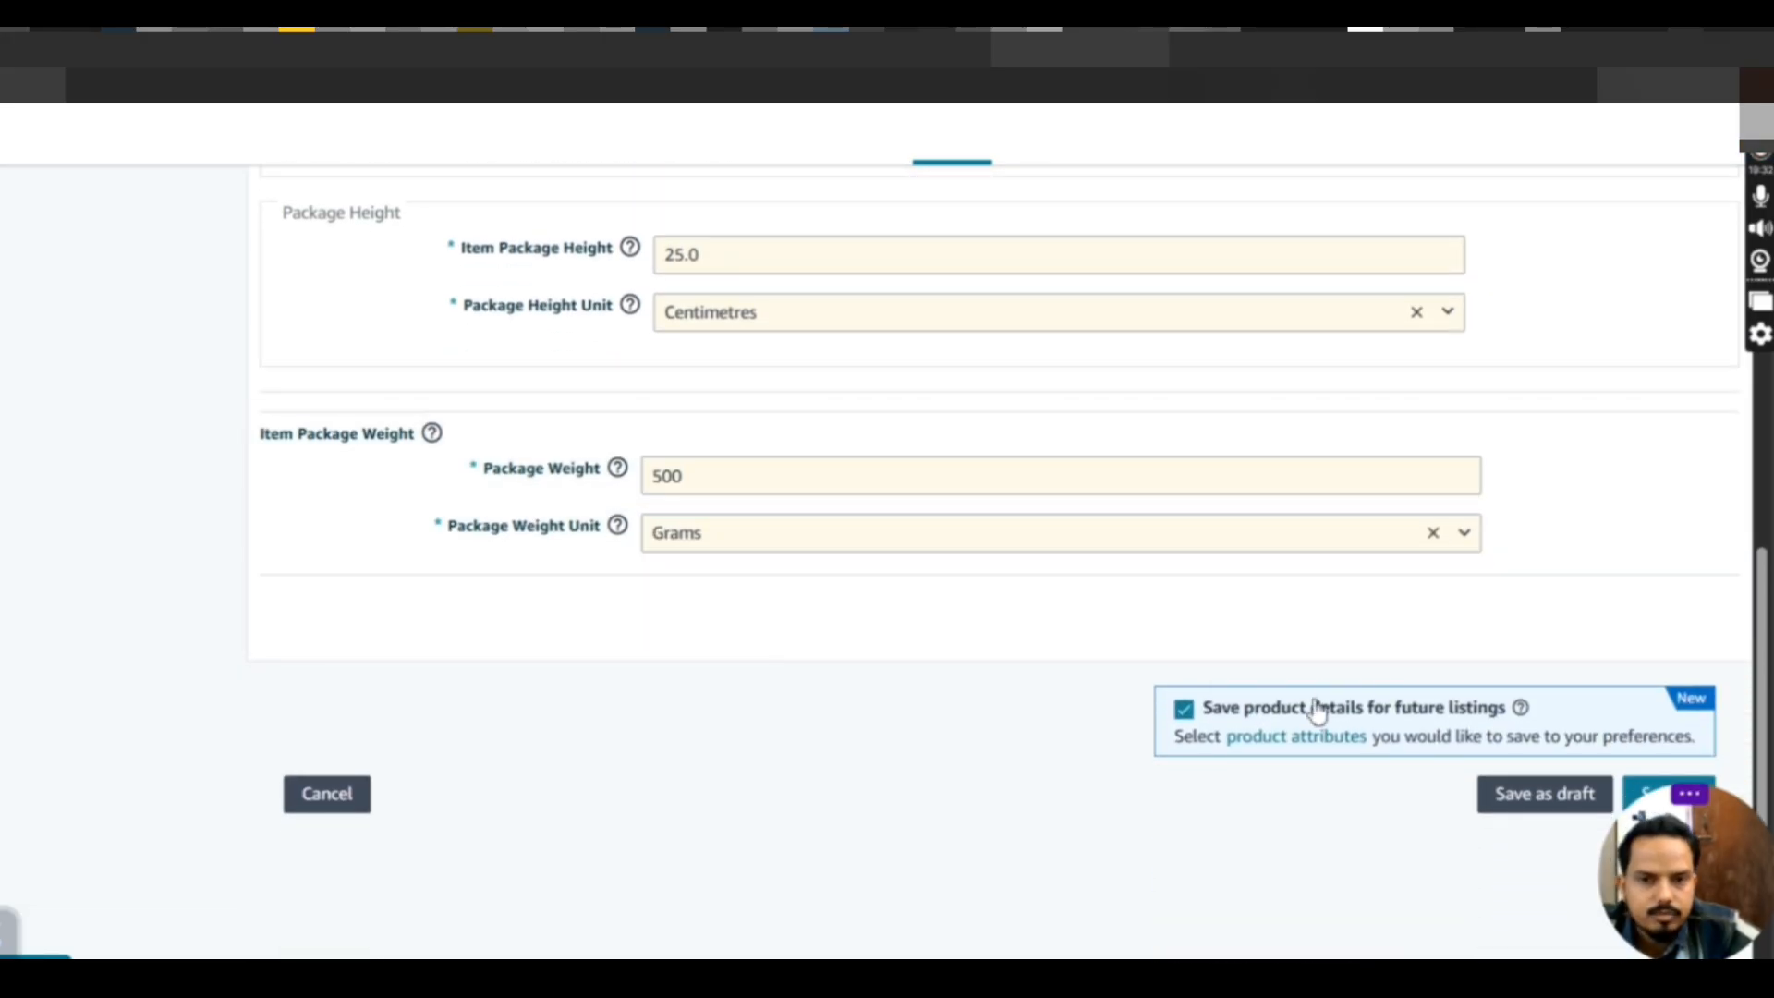
pyautogui.scroll(-1, 1525, 705)
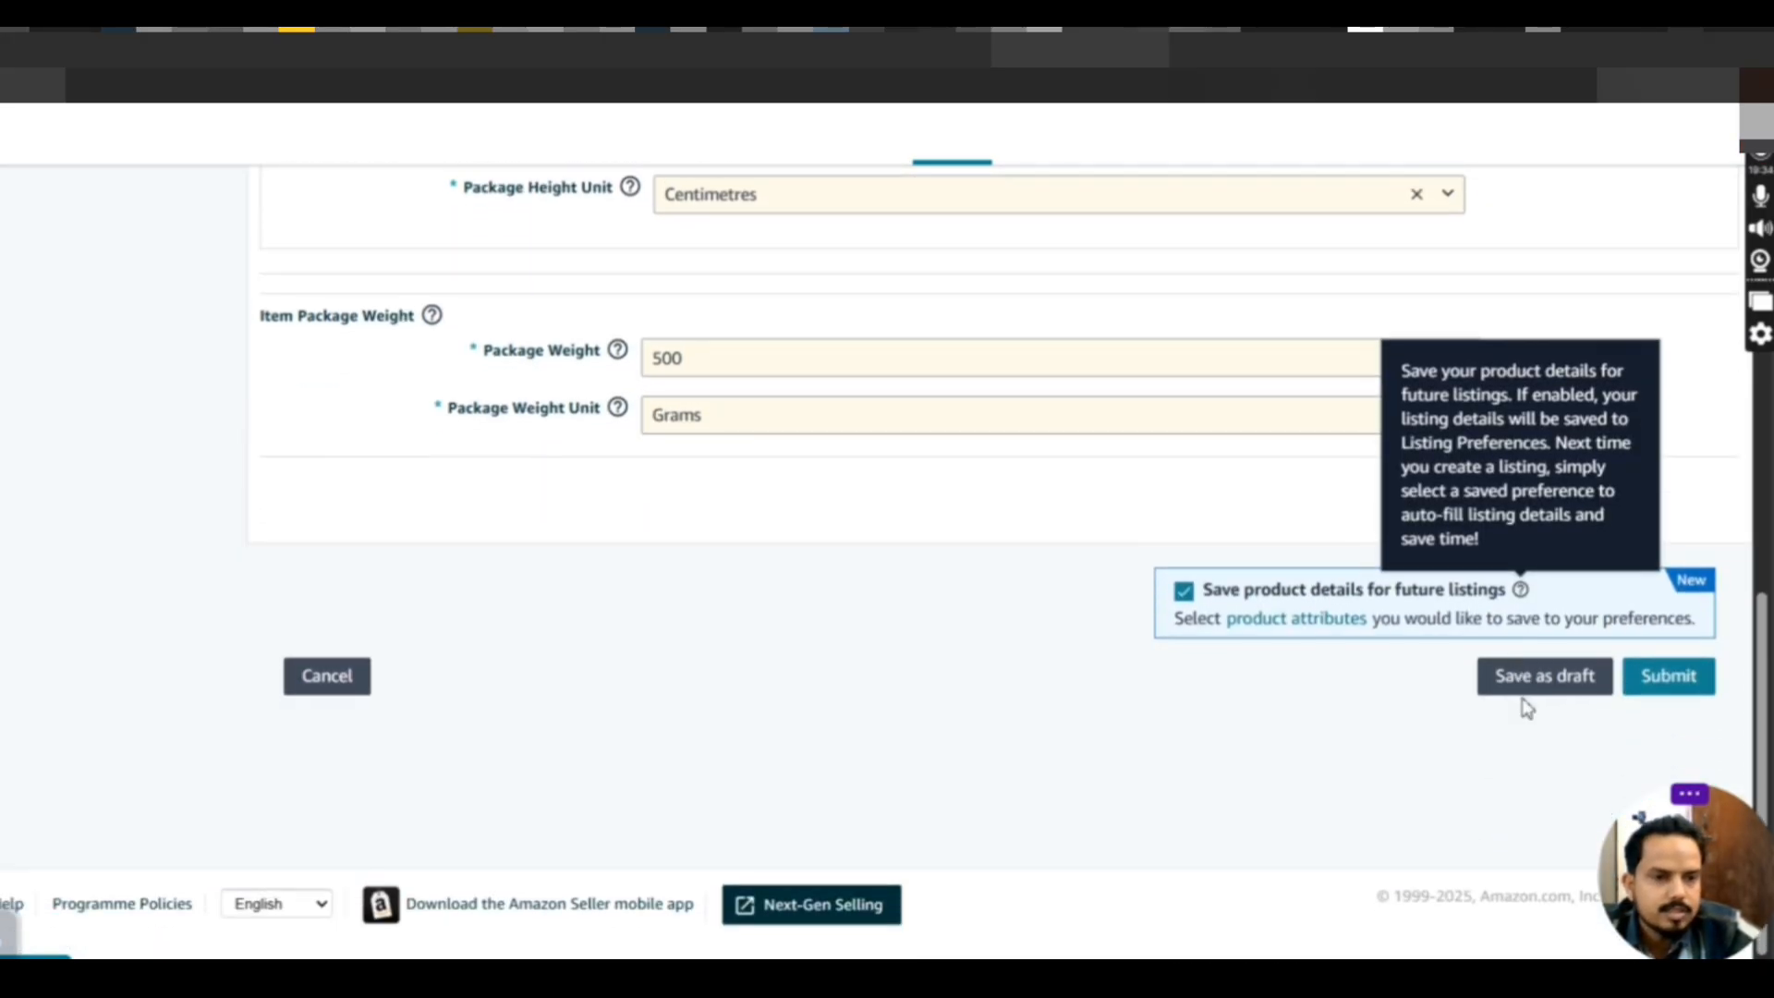
pyautogui.click(1670, 688)
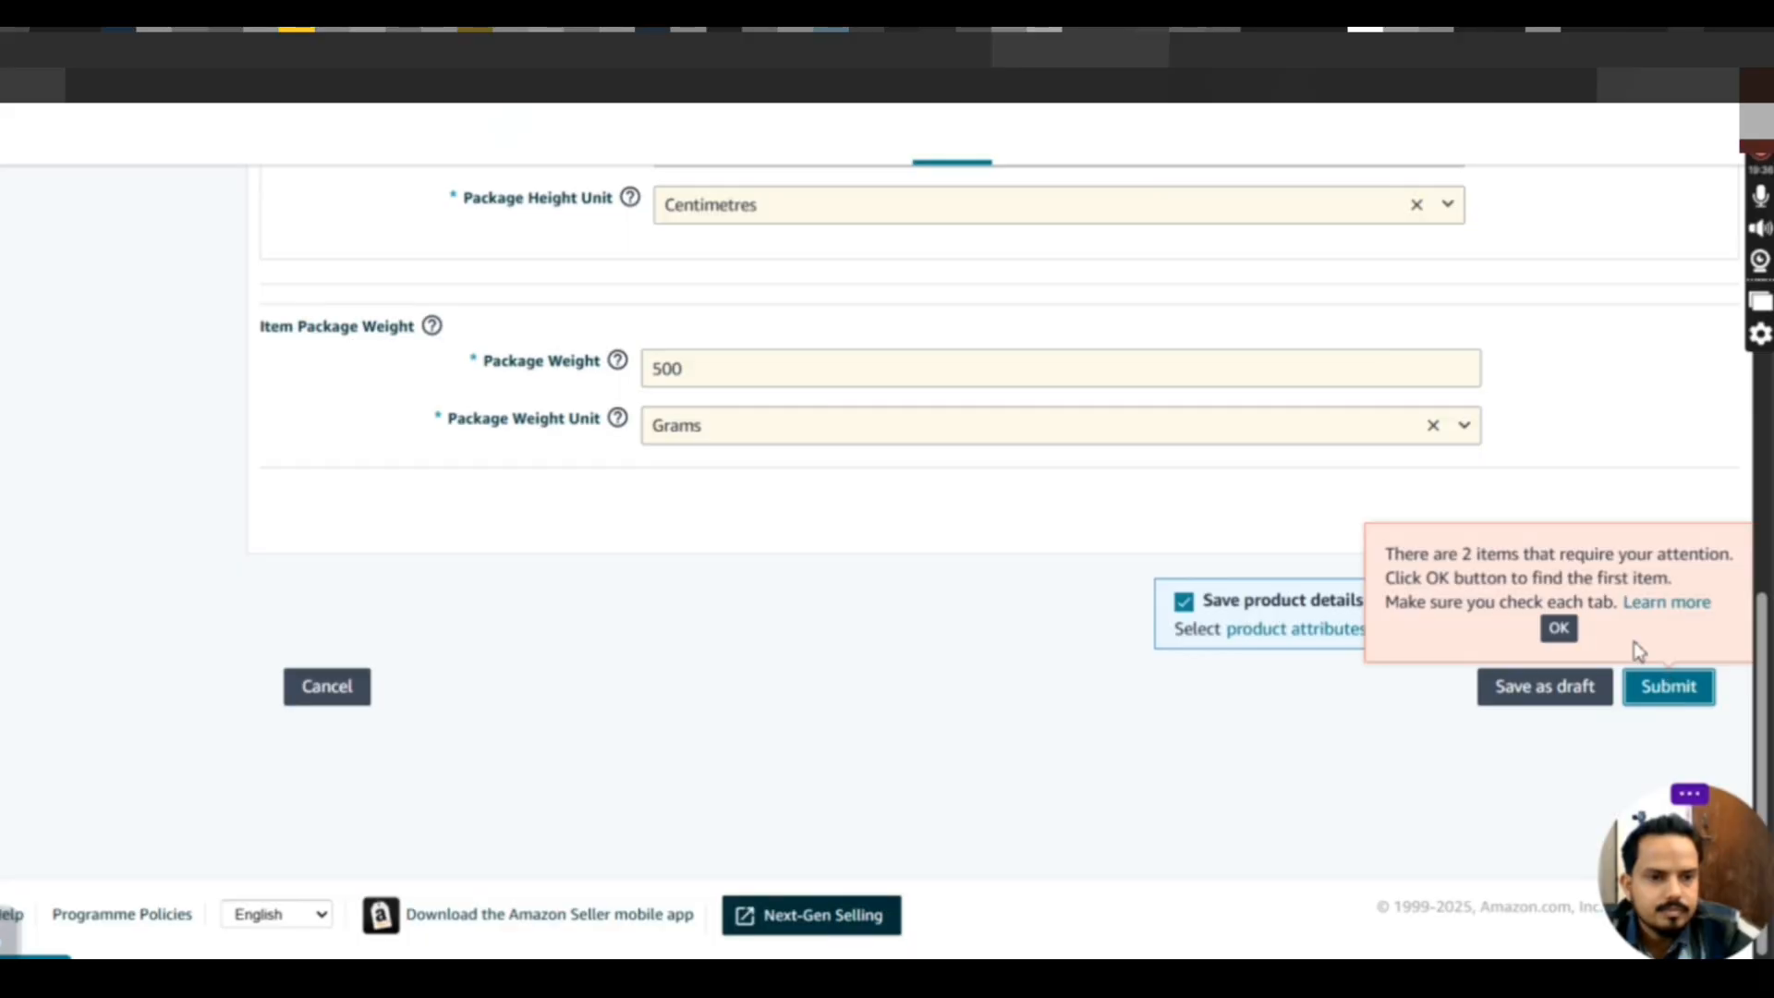
pyautogui.click(1561, 629)
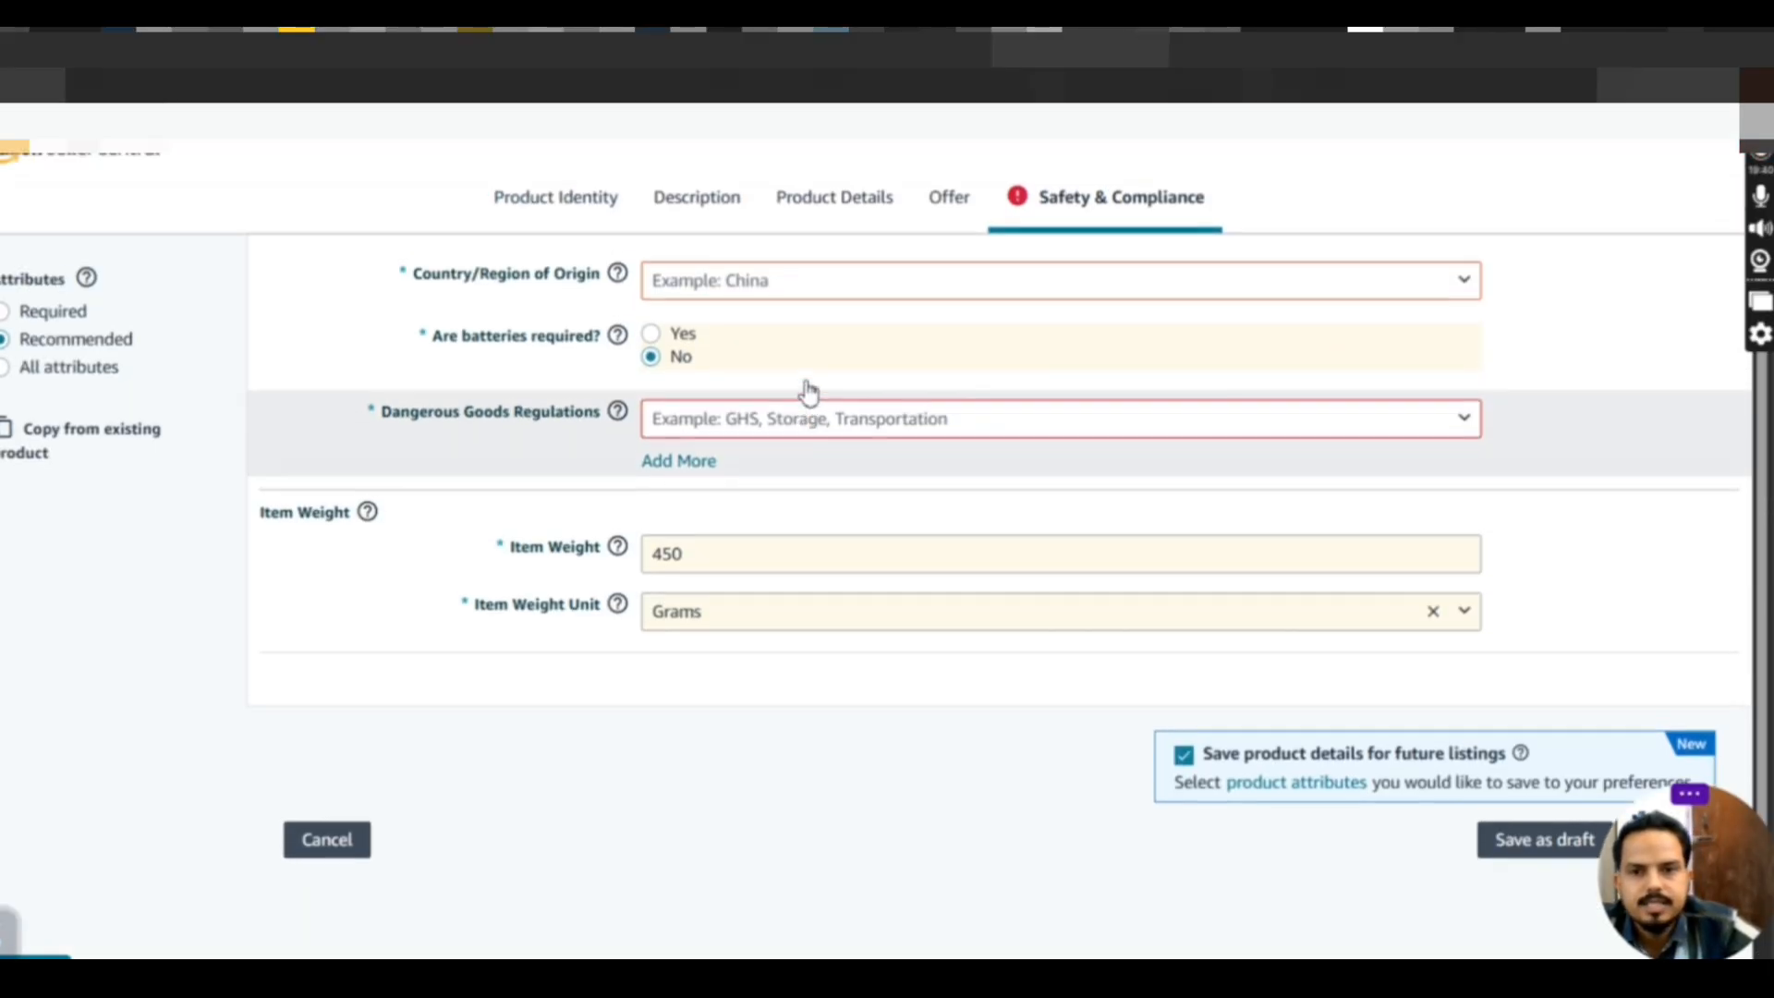
# Set the Country/Region of Origin to India and the Dangerous Goods Regulations to Not Applicable
pyautogui.click(742, 263)
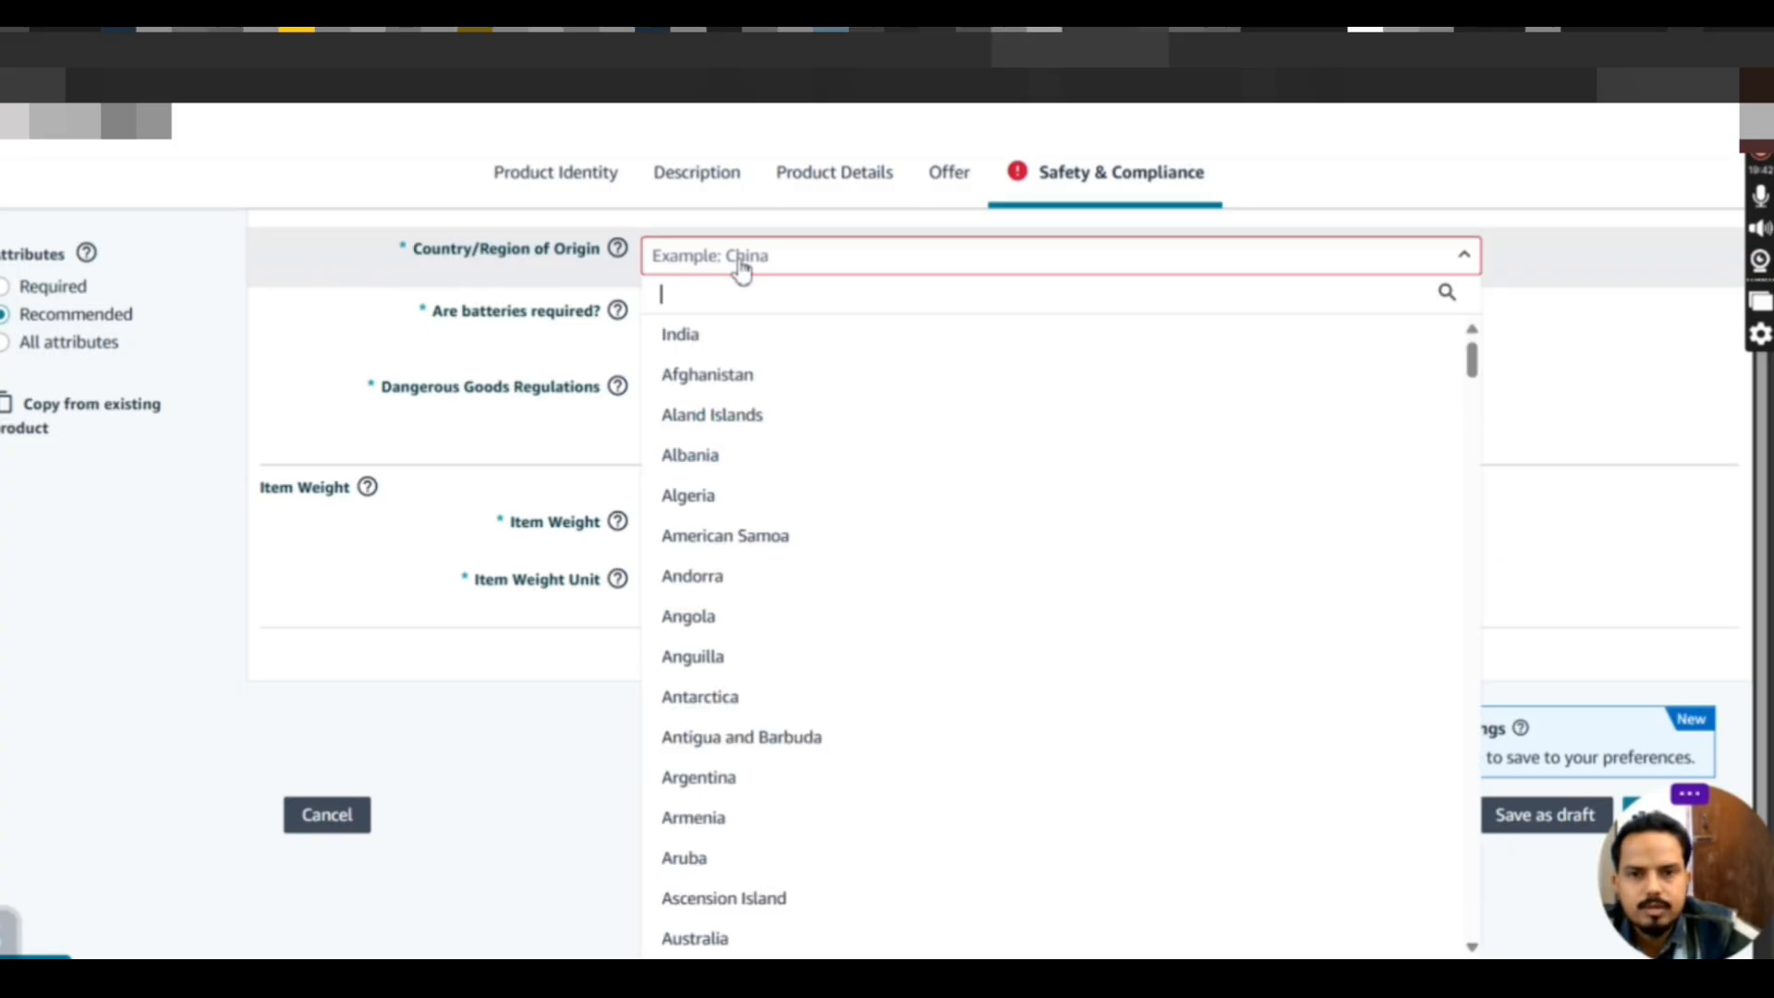
pyautogui.click(677, 337)
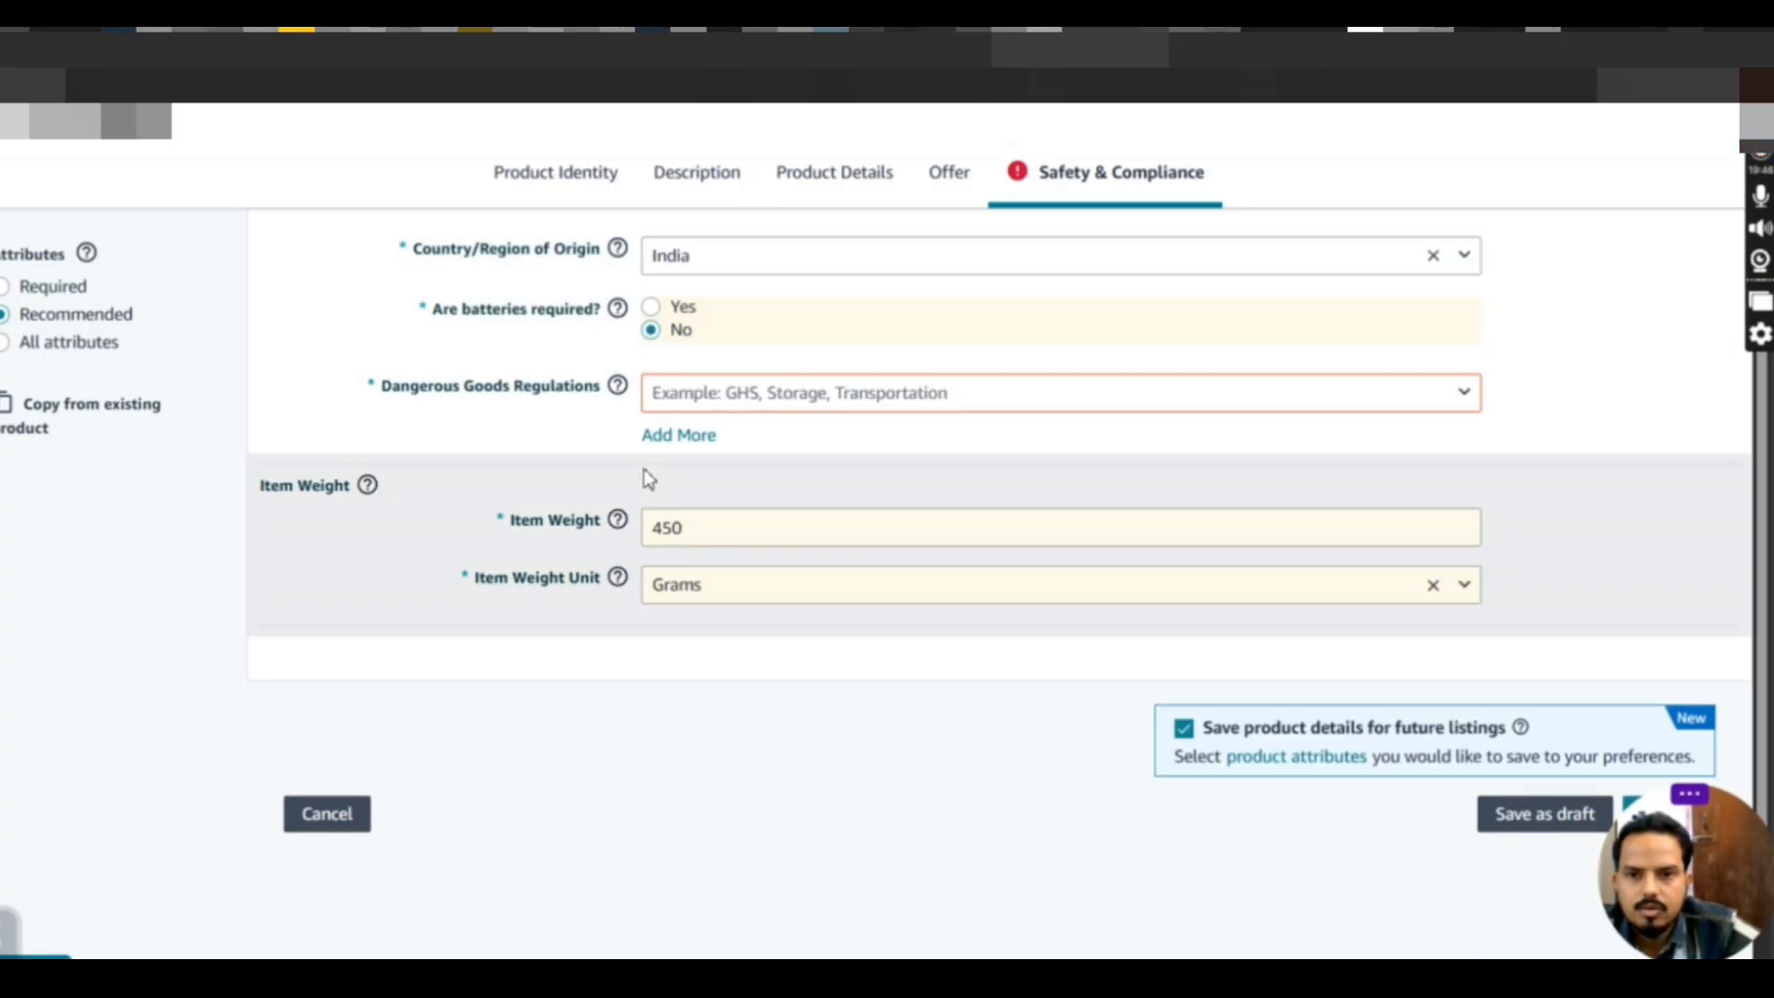
pyautogui.click(733, 393)
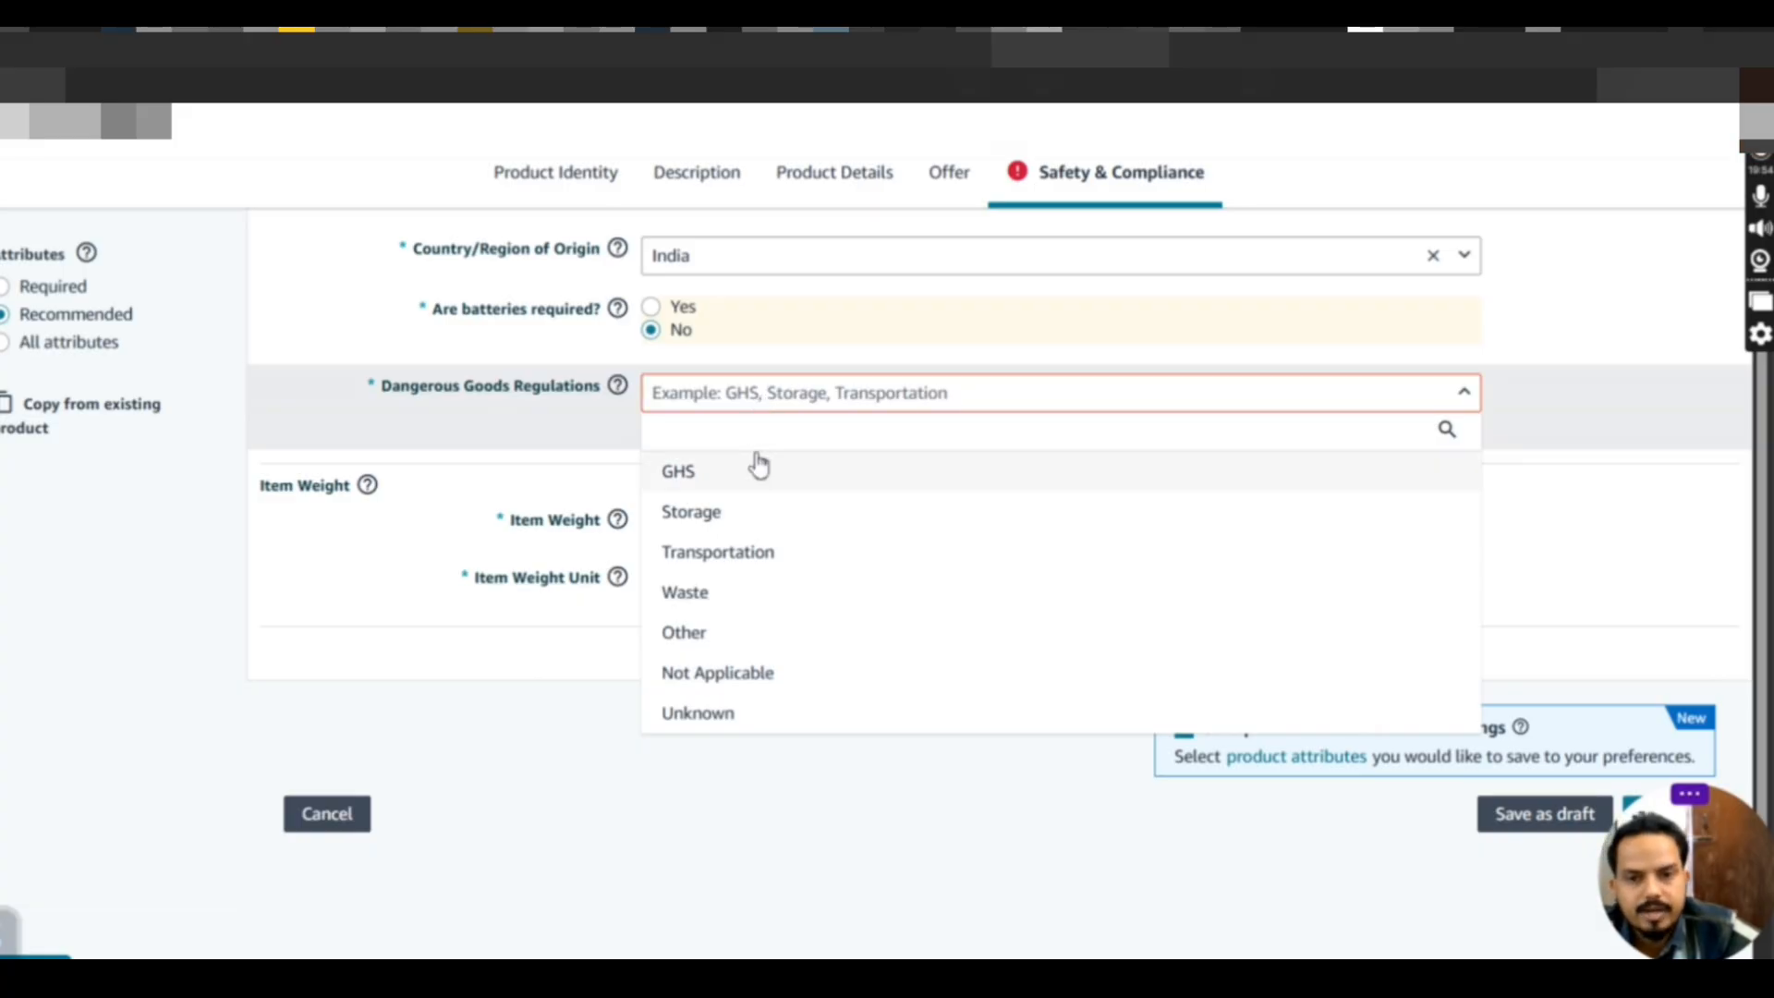
pyautogui.click(754, 679)
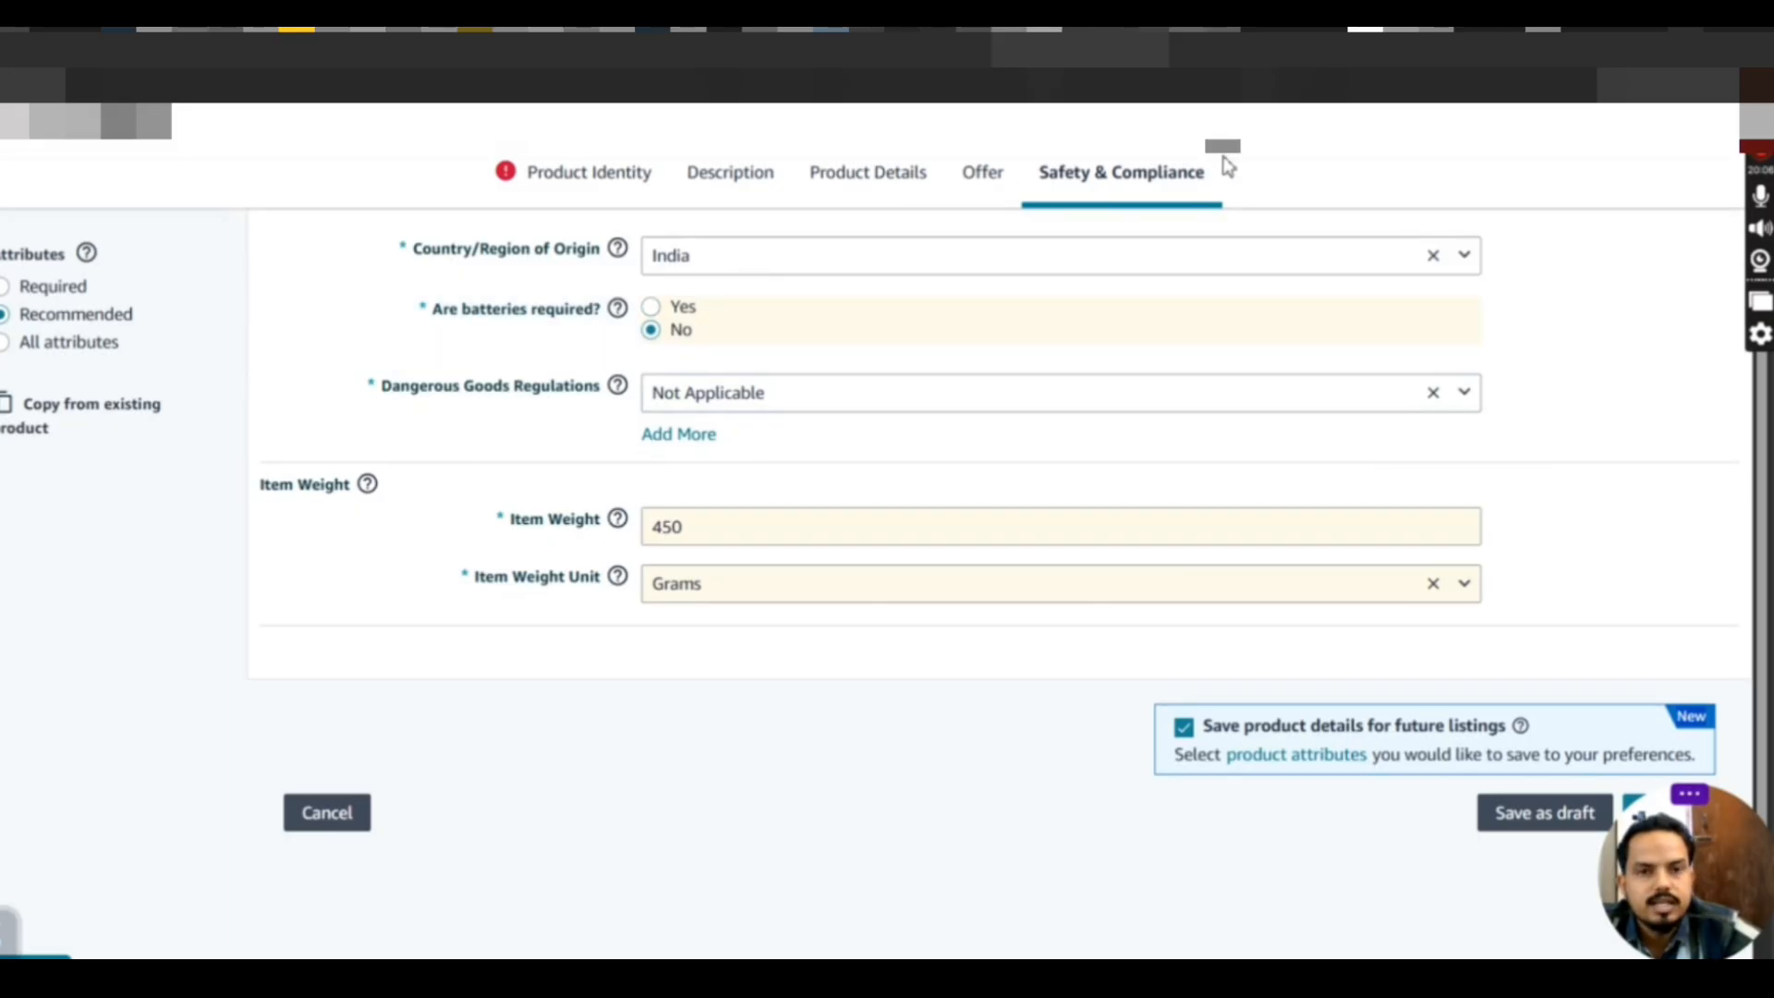
# Check the flagged External Product ID in the Product Identity section and try to submit the listing again
pyautogui.click(549, 185)
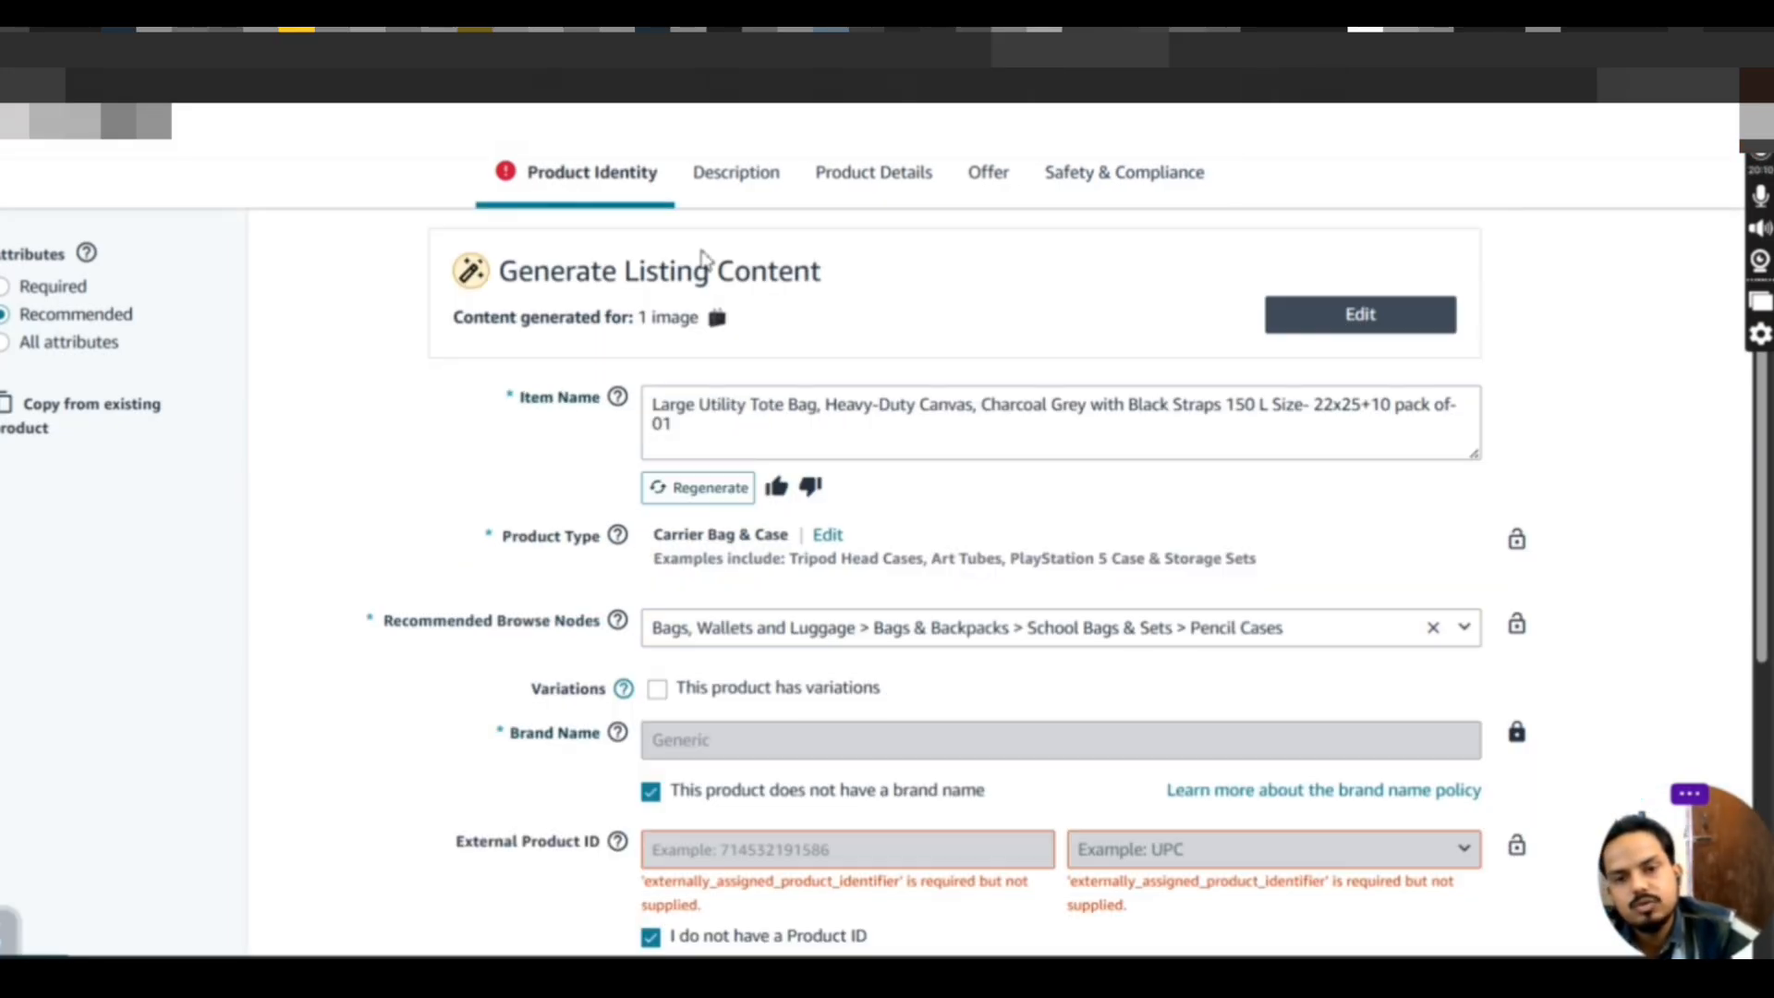
pyautogui.scroll(-3, 816, 689)
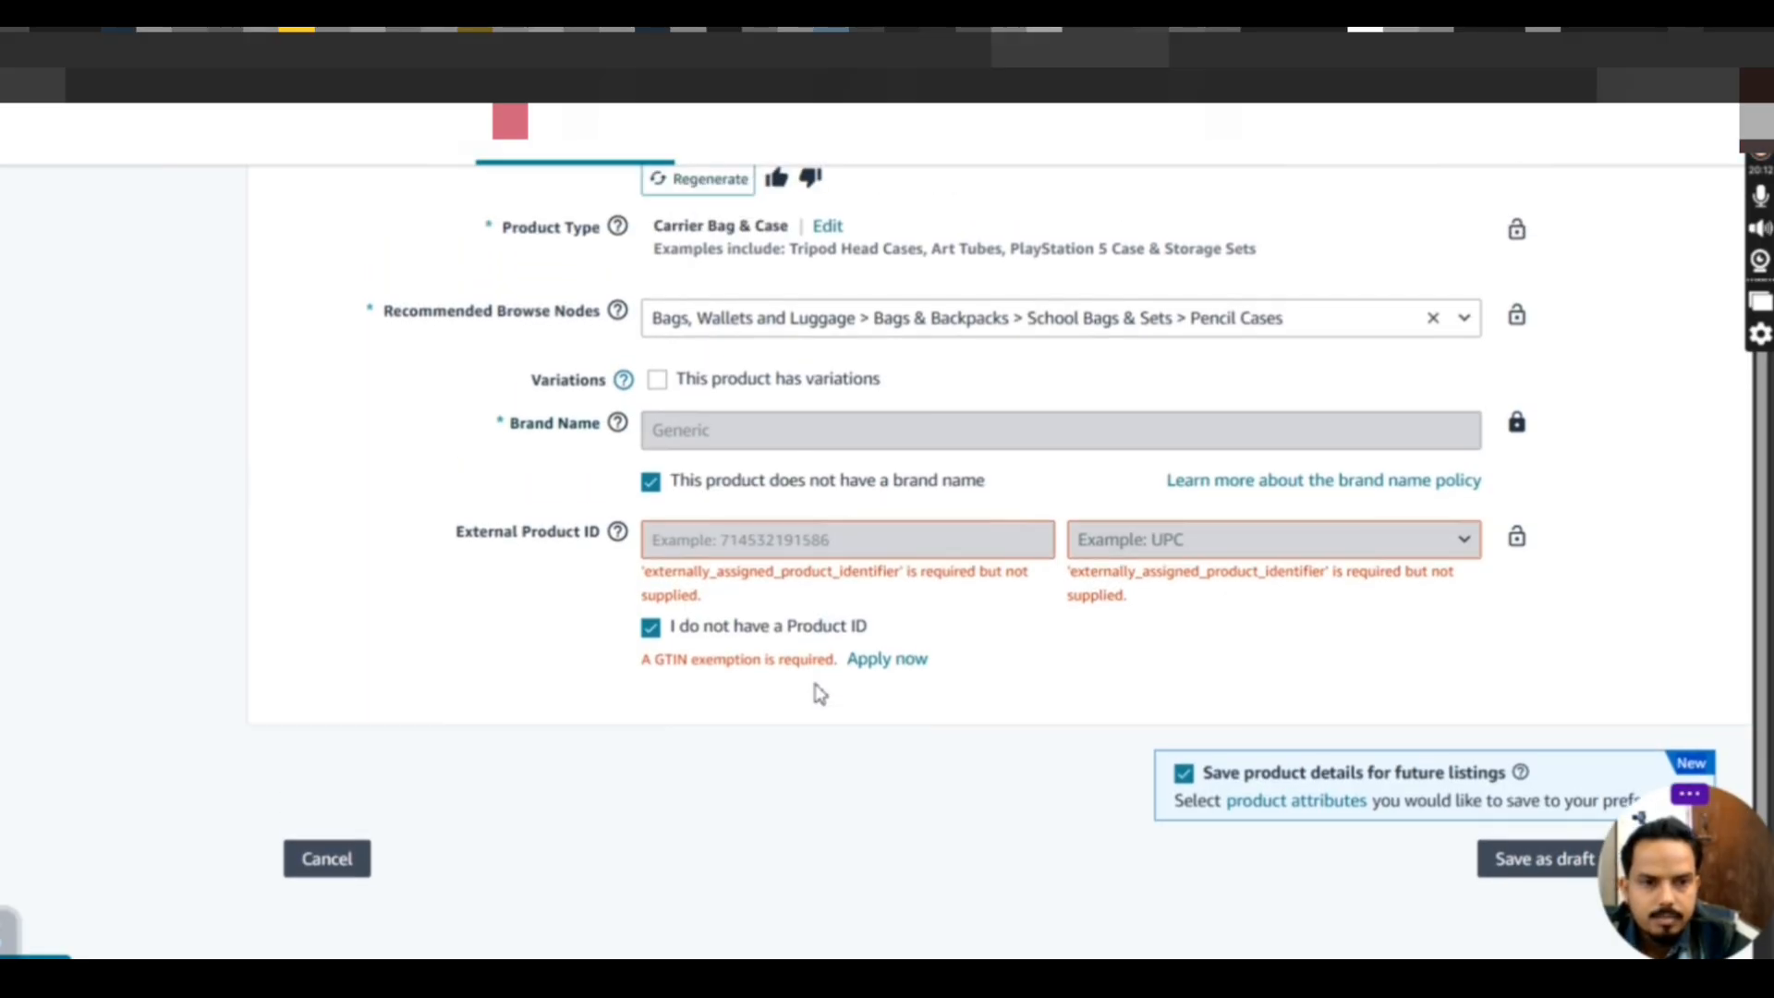
pyautogui.scroll(-2, 817, 689)
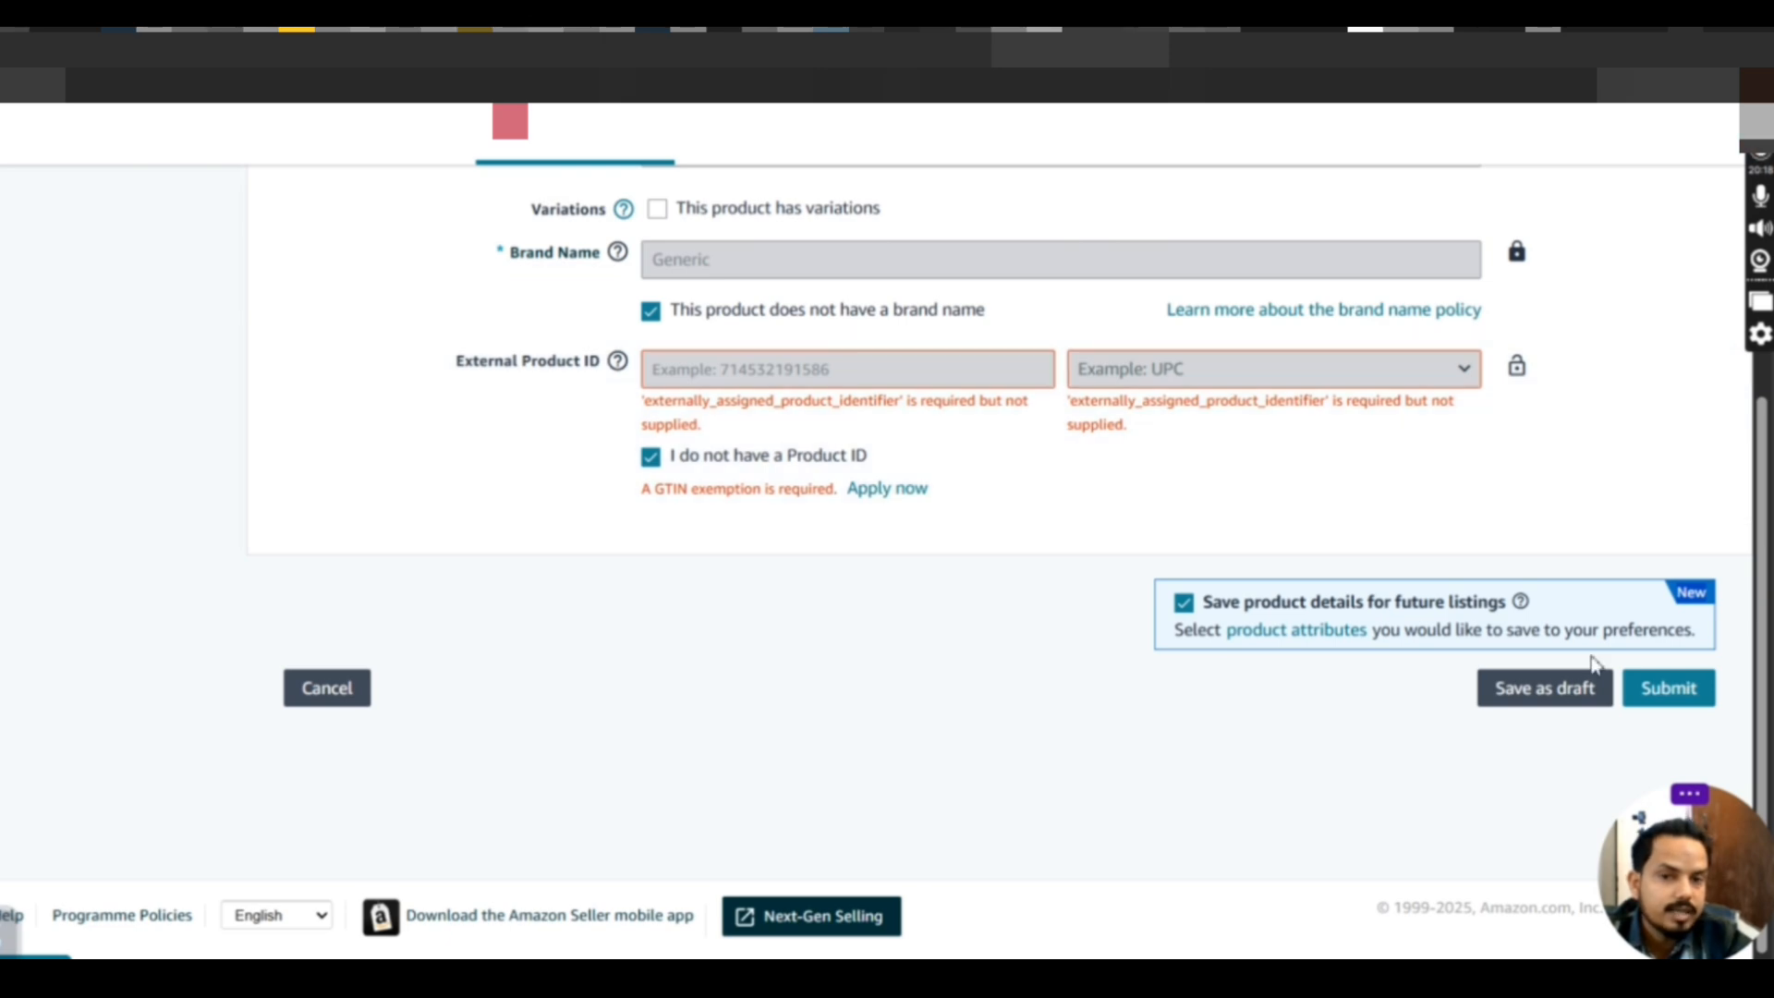
pyautogui.click(1666, 689)
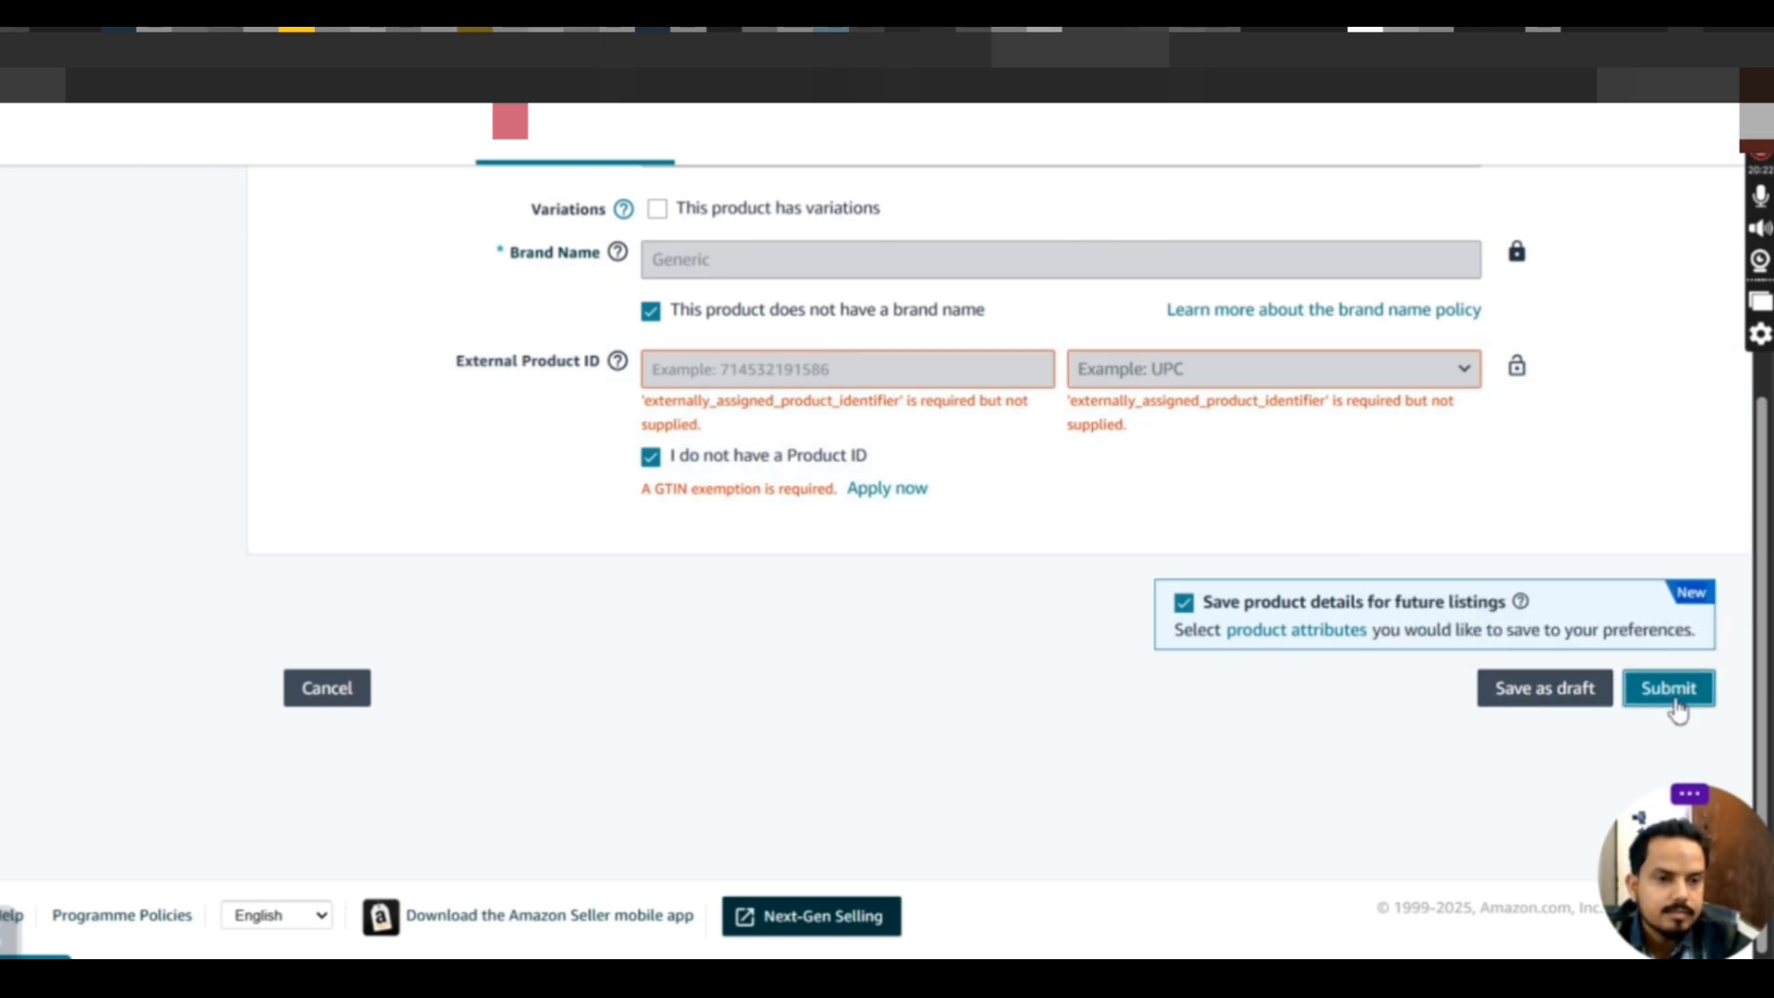
pyautogui.click(1674, 698)
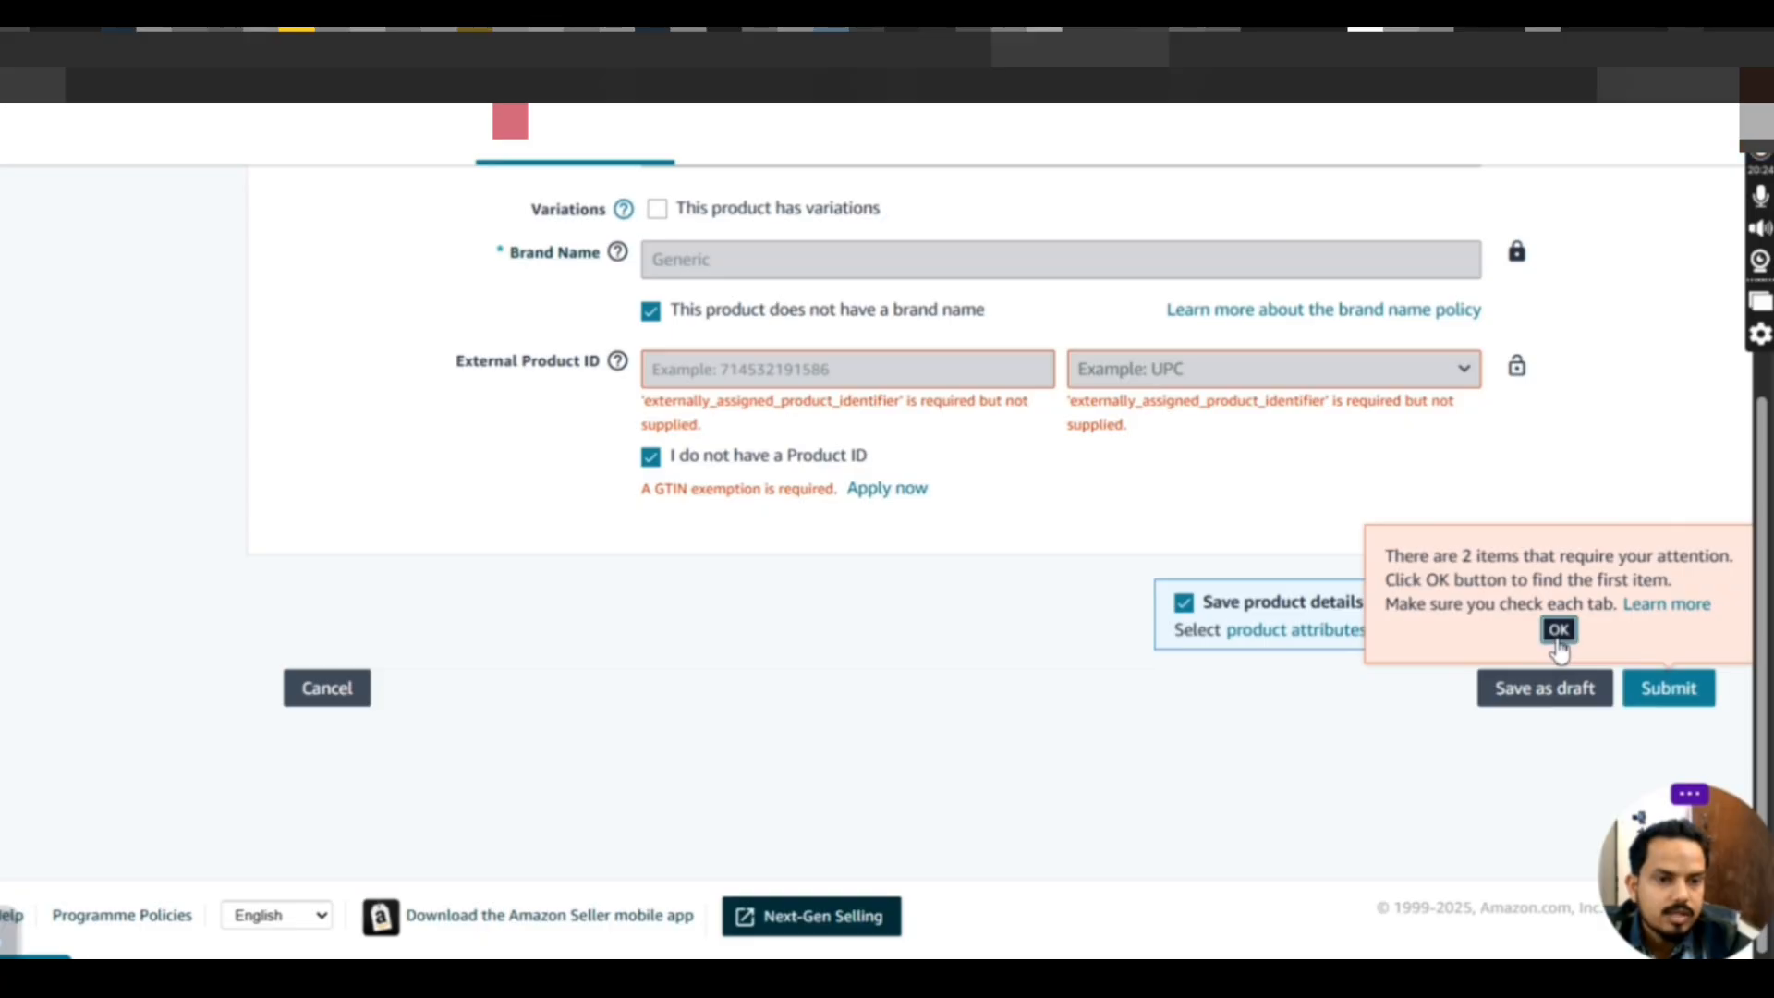
pyautogui.click(1558, 630)
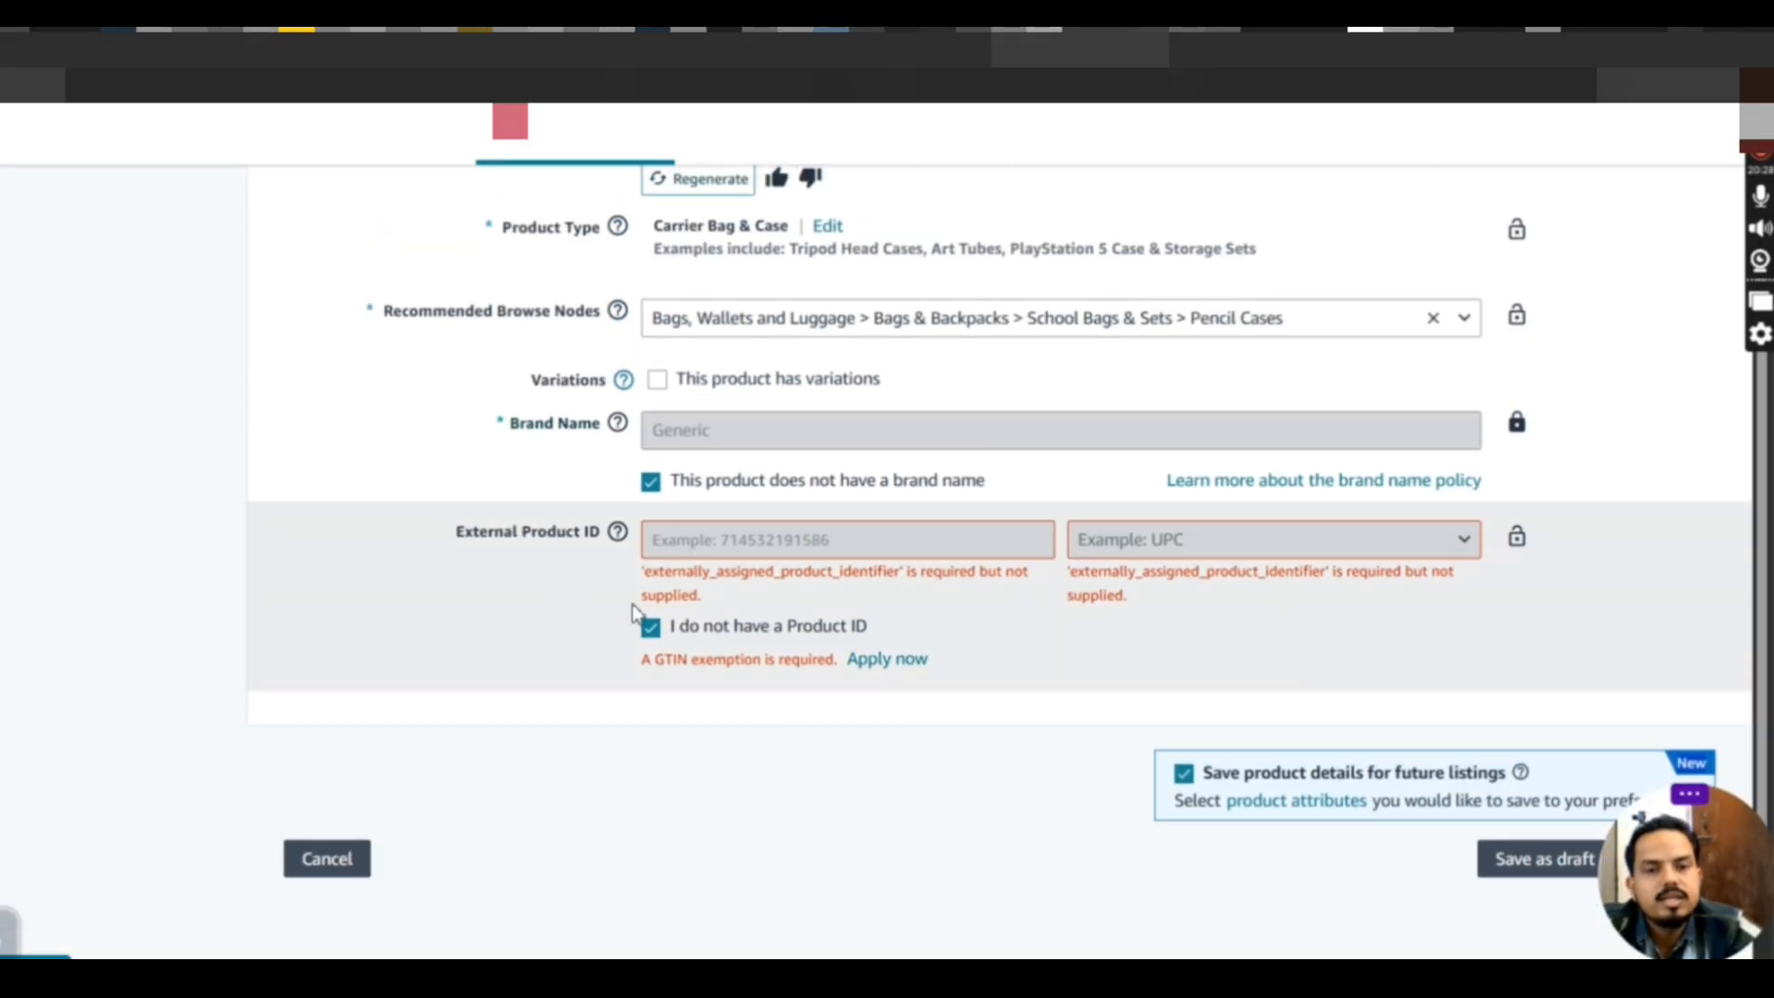
# Save the listing as a draft and review its Product Identity details
pyautogui.scroll(-2, 978, 569)
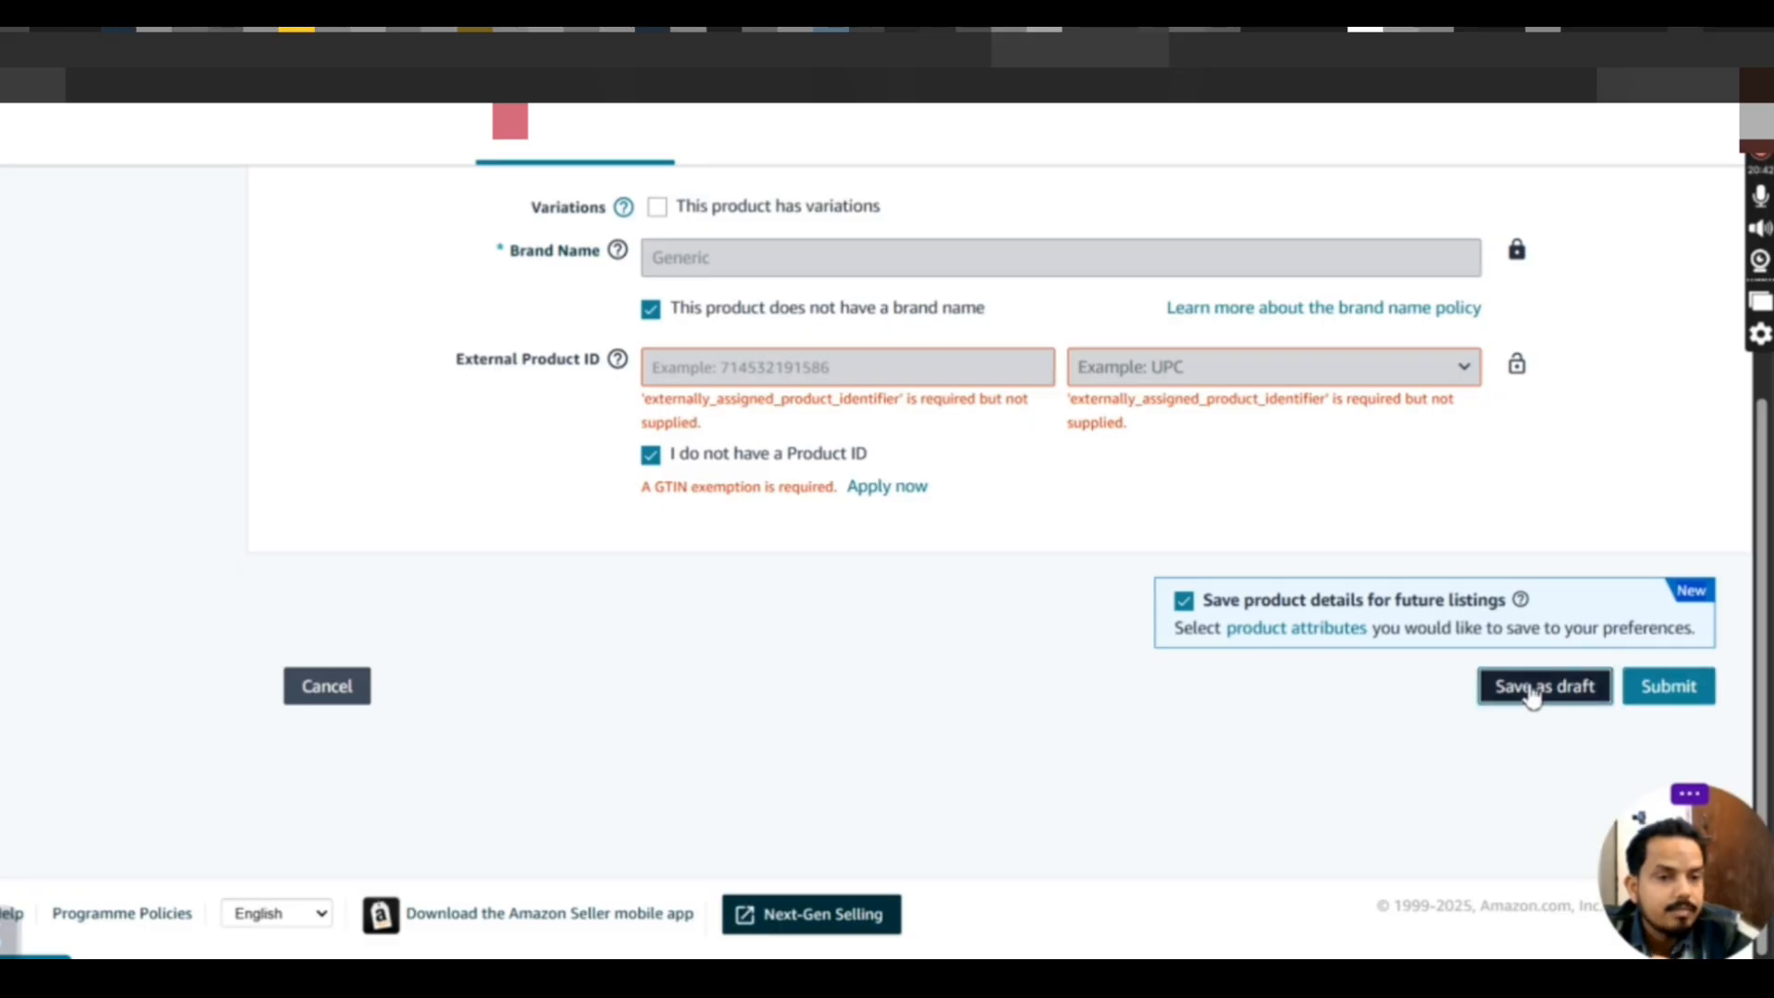
pyautogui.click(1530, 689)
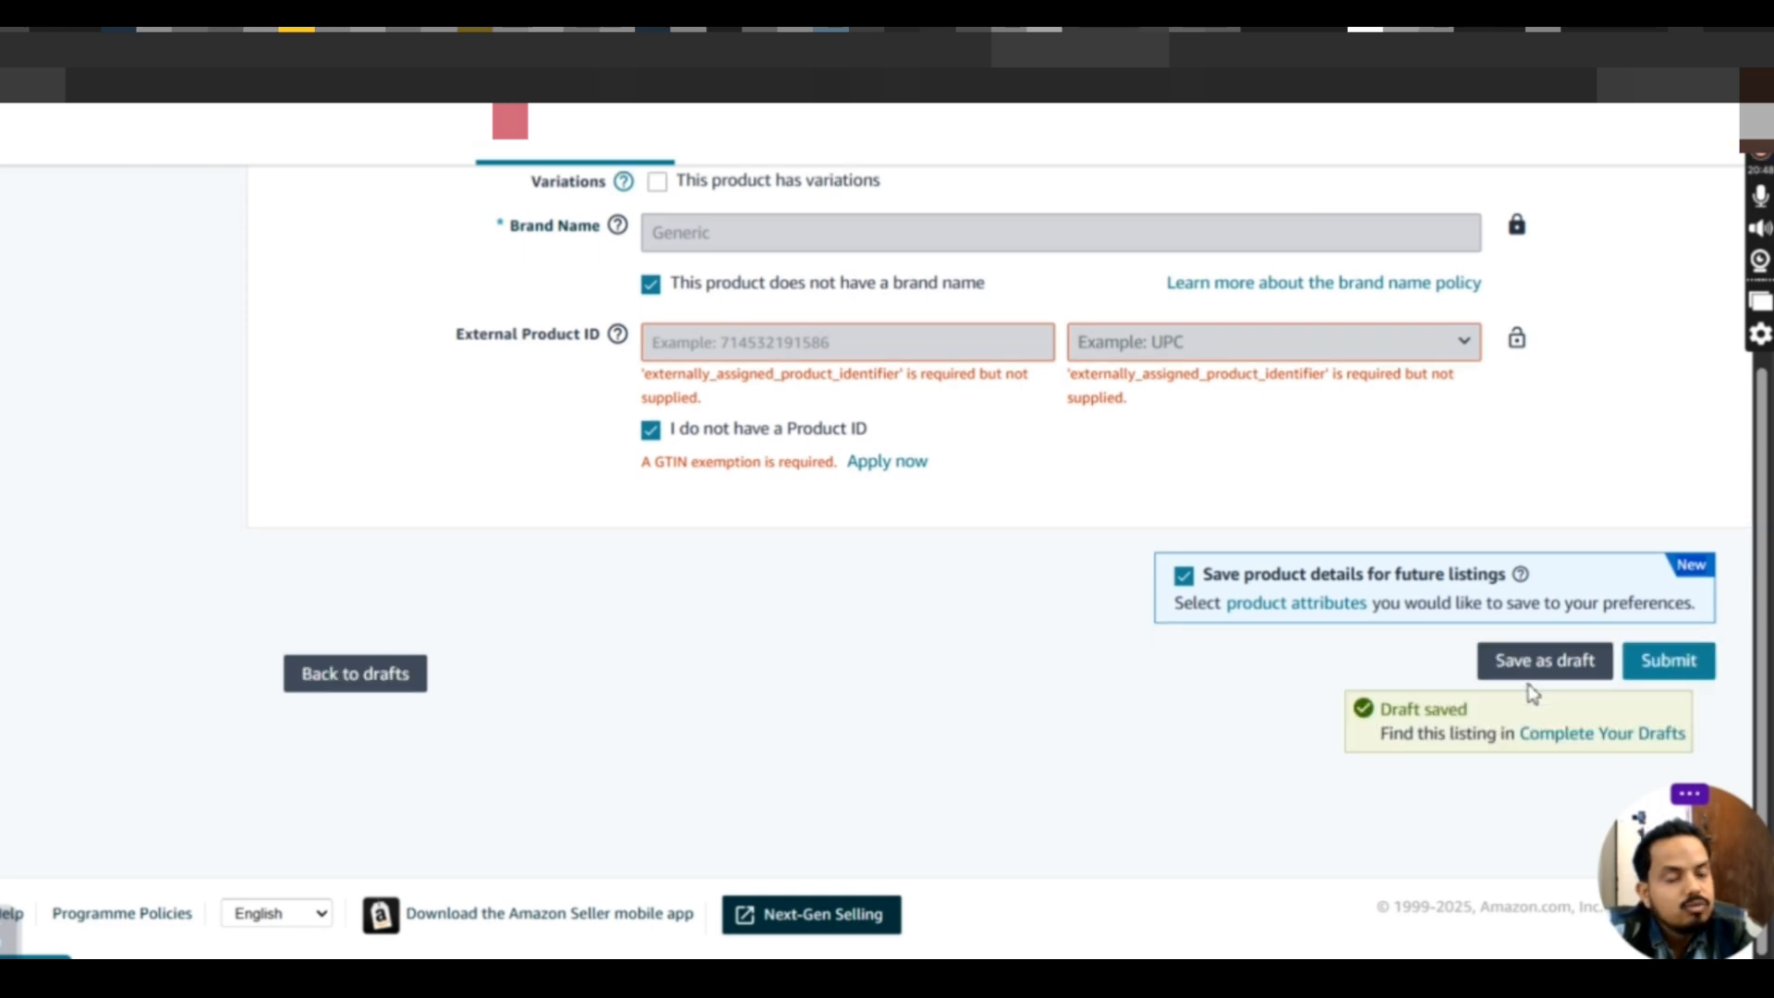
pyautogui.scroll(5, 1141, 310)
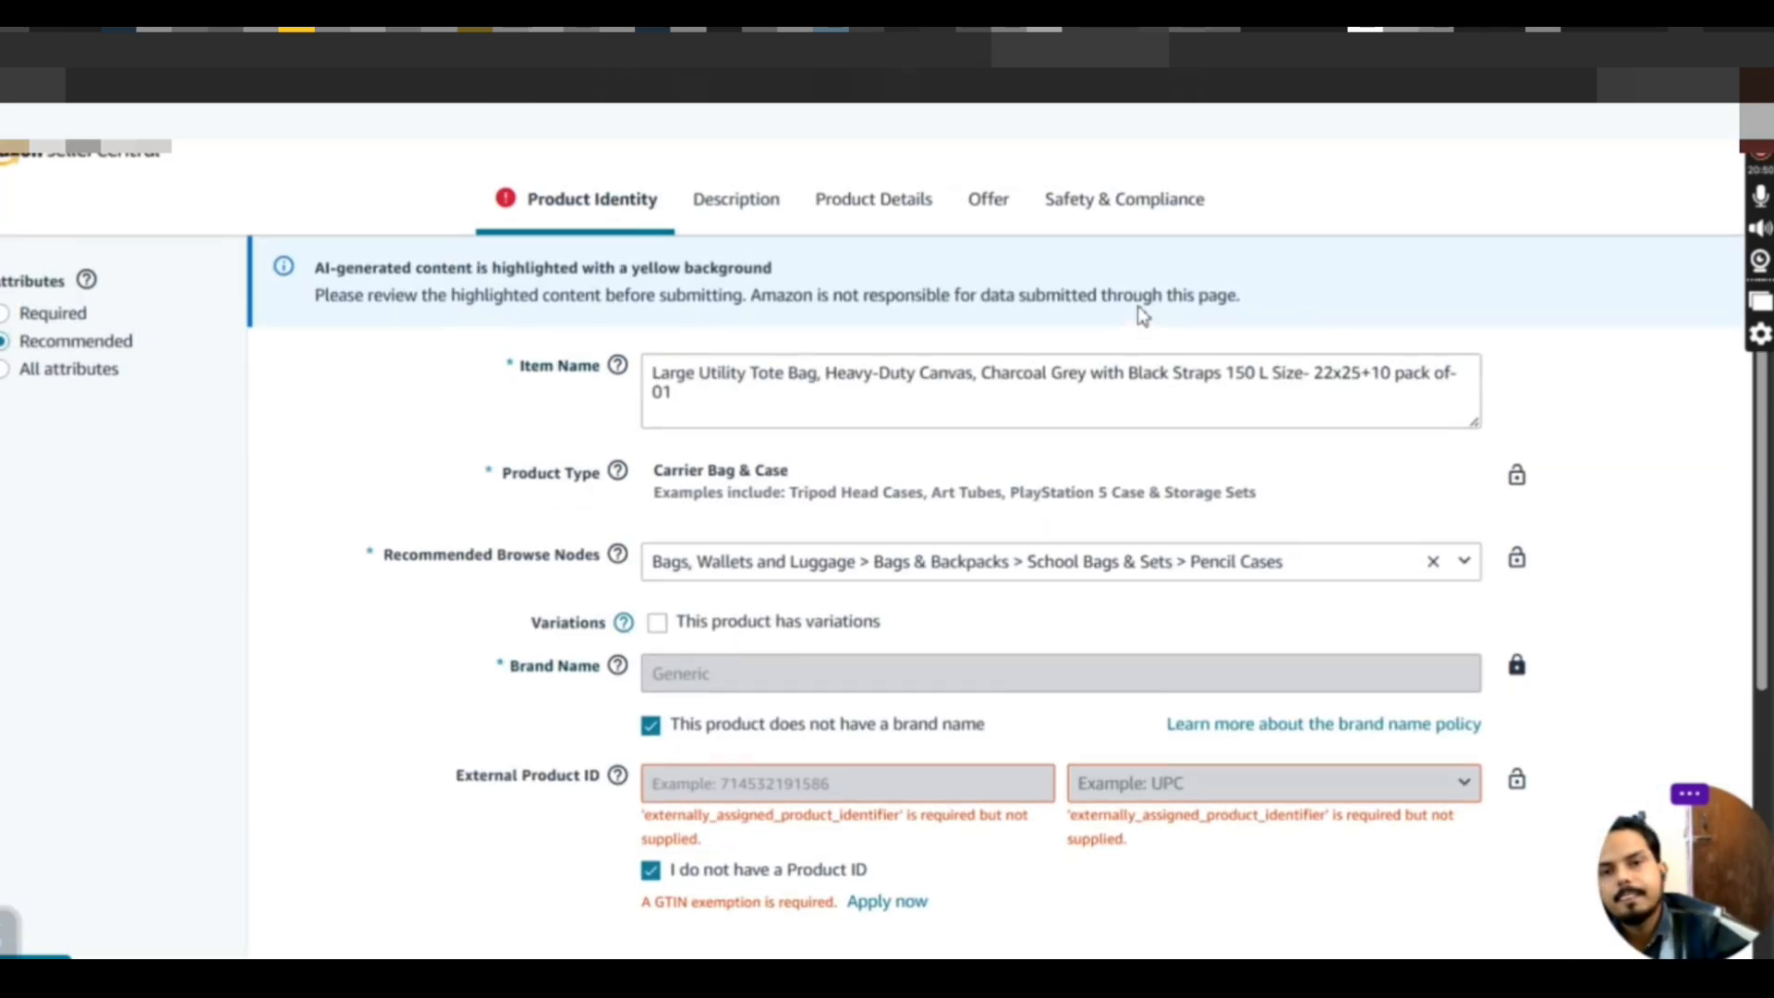
pyautogui.scroll(-1, 1143, 316)
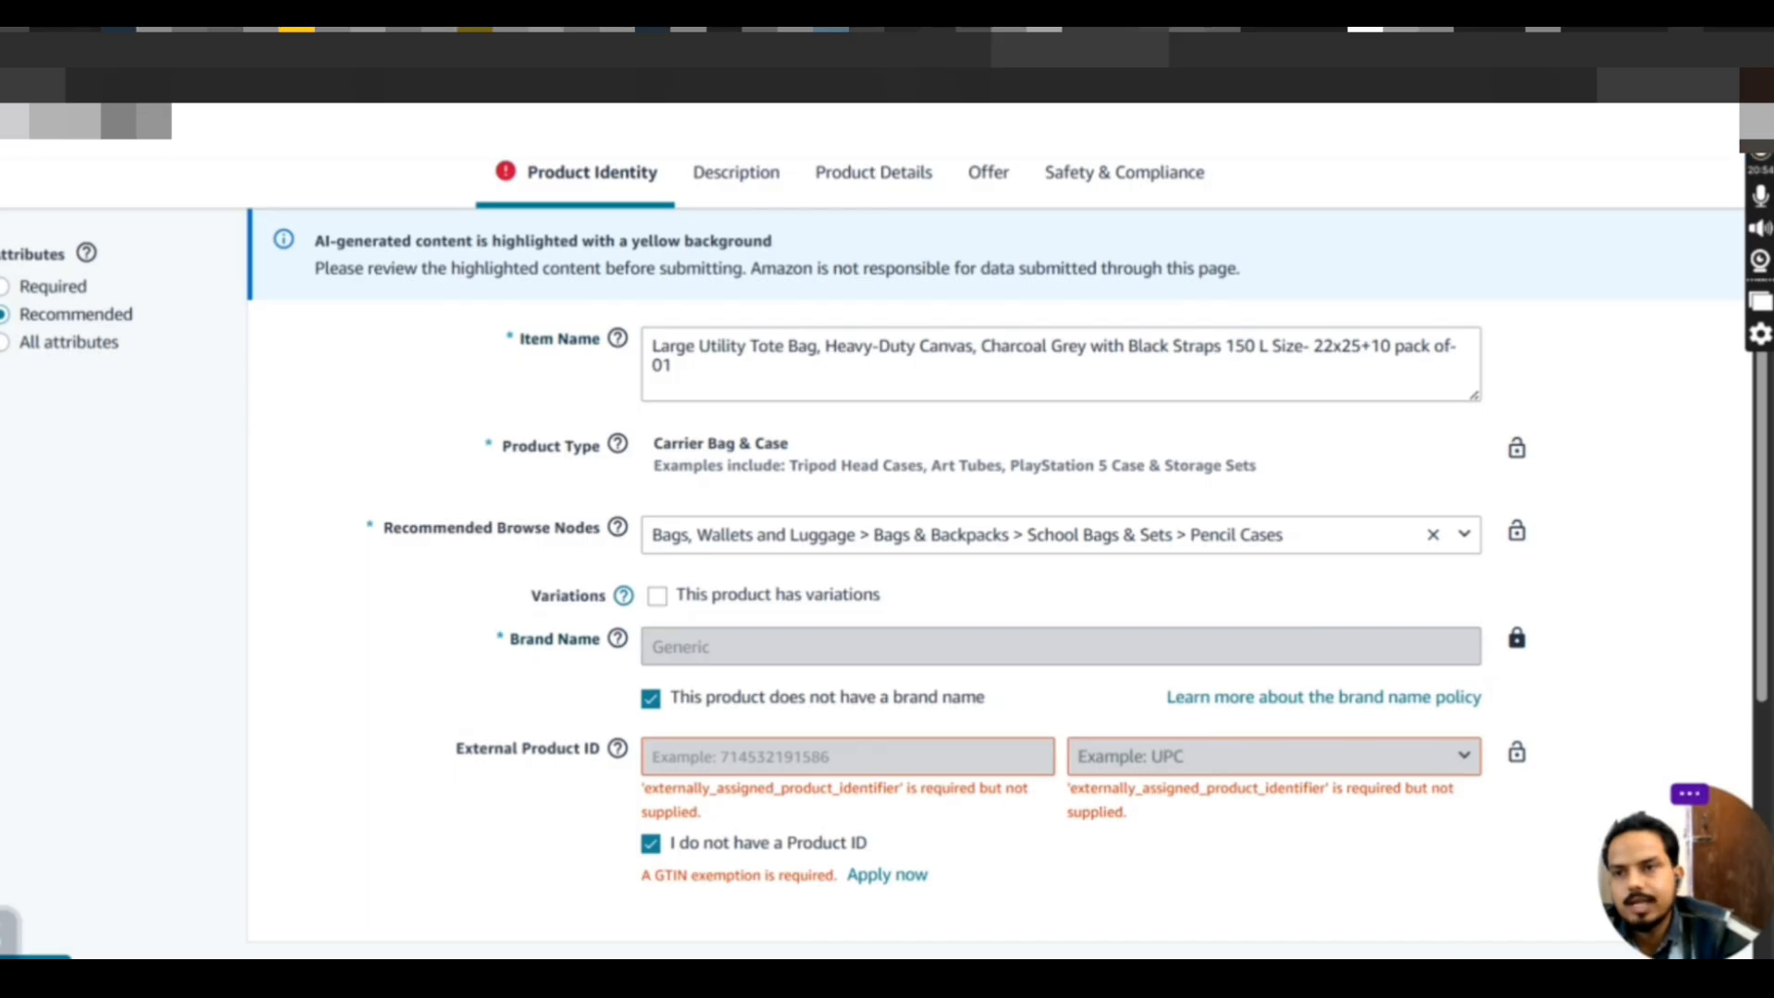
pyautogui.scroll(-1, 924, 555)
pyautogui.scroll(-1, 884, 560)
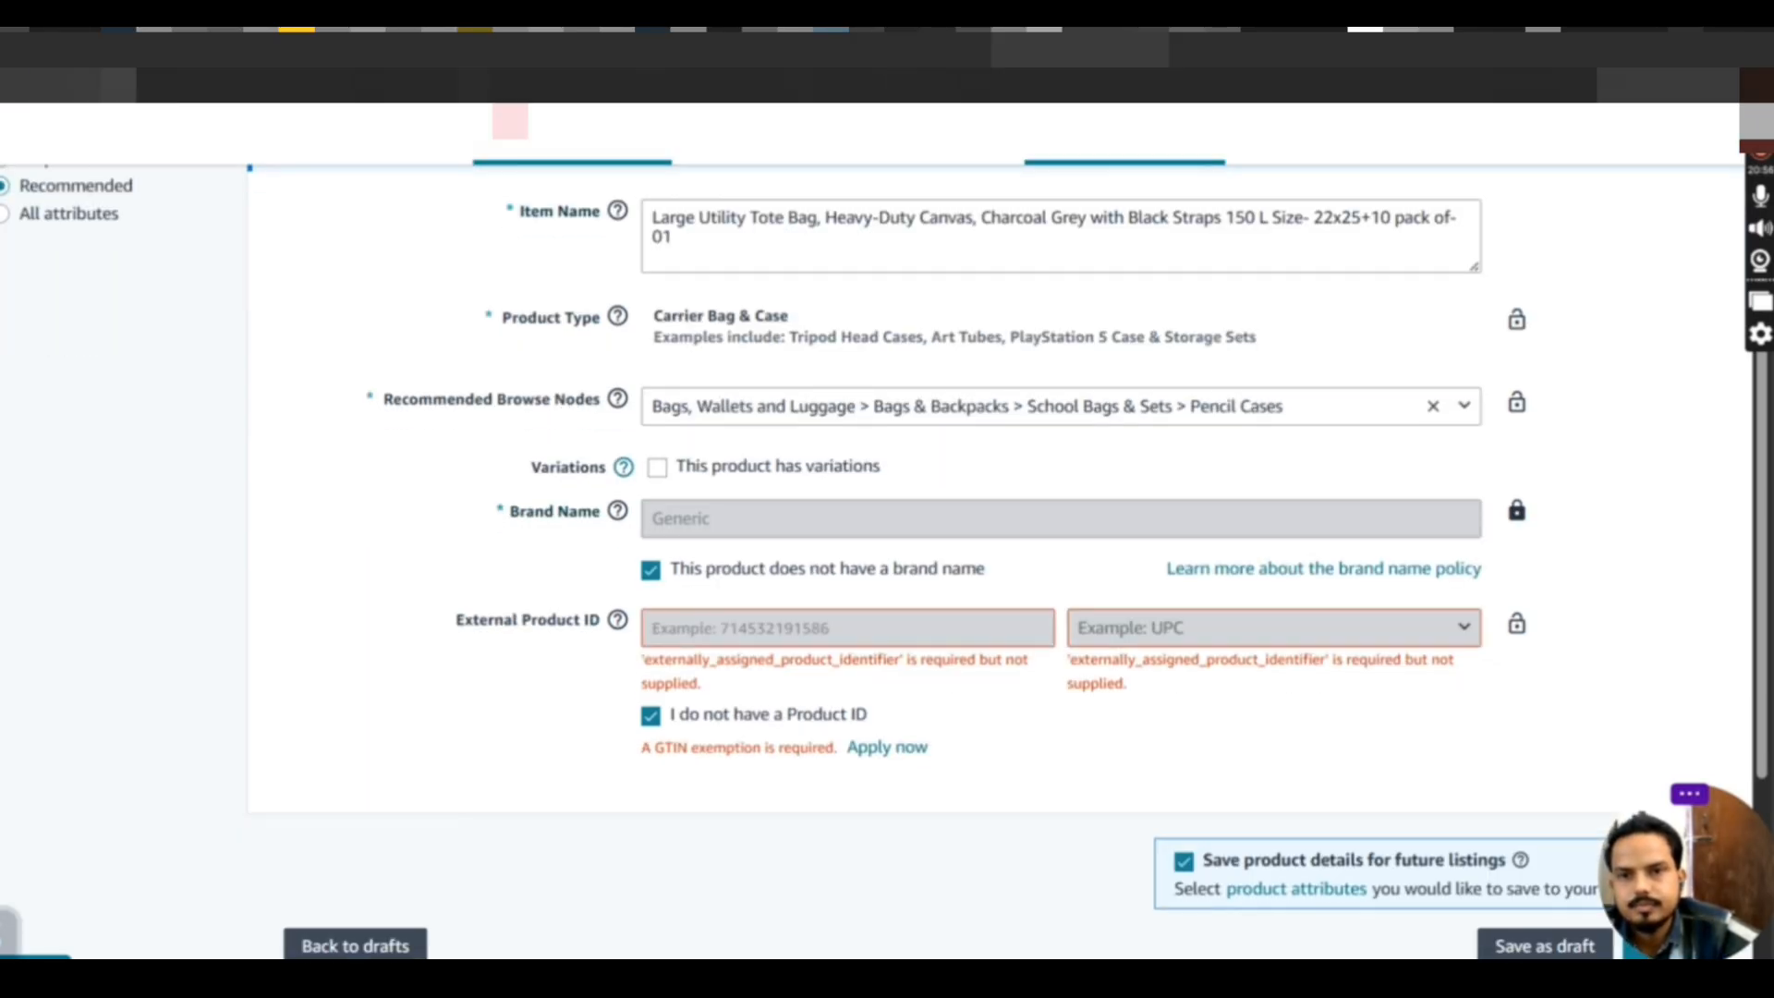
pyautogui.scroll(-3, 924, 555)
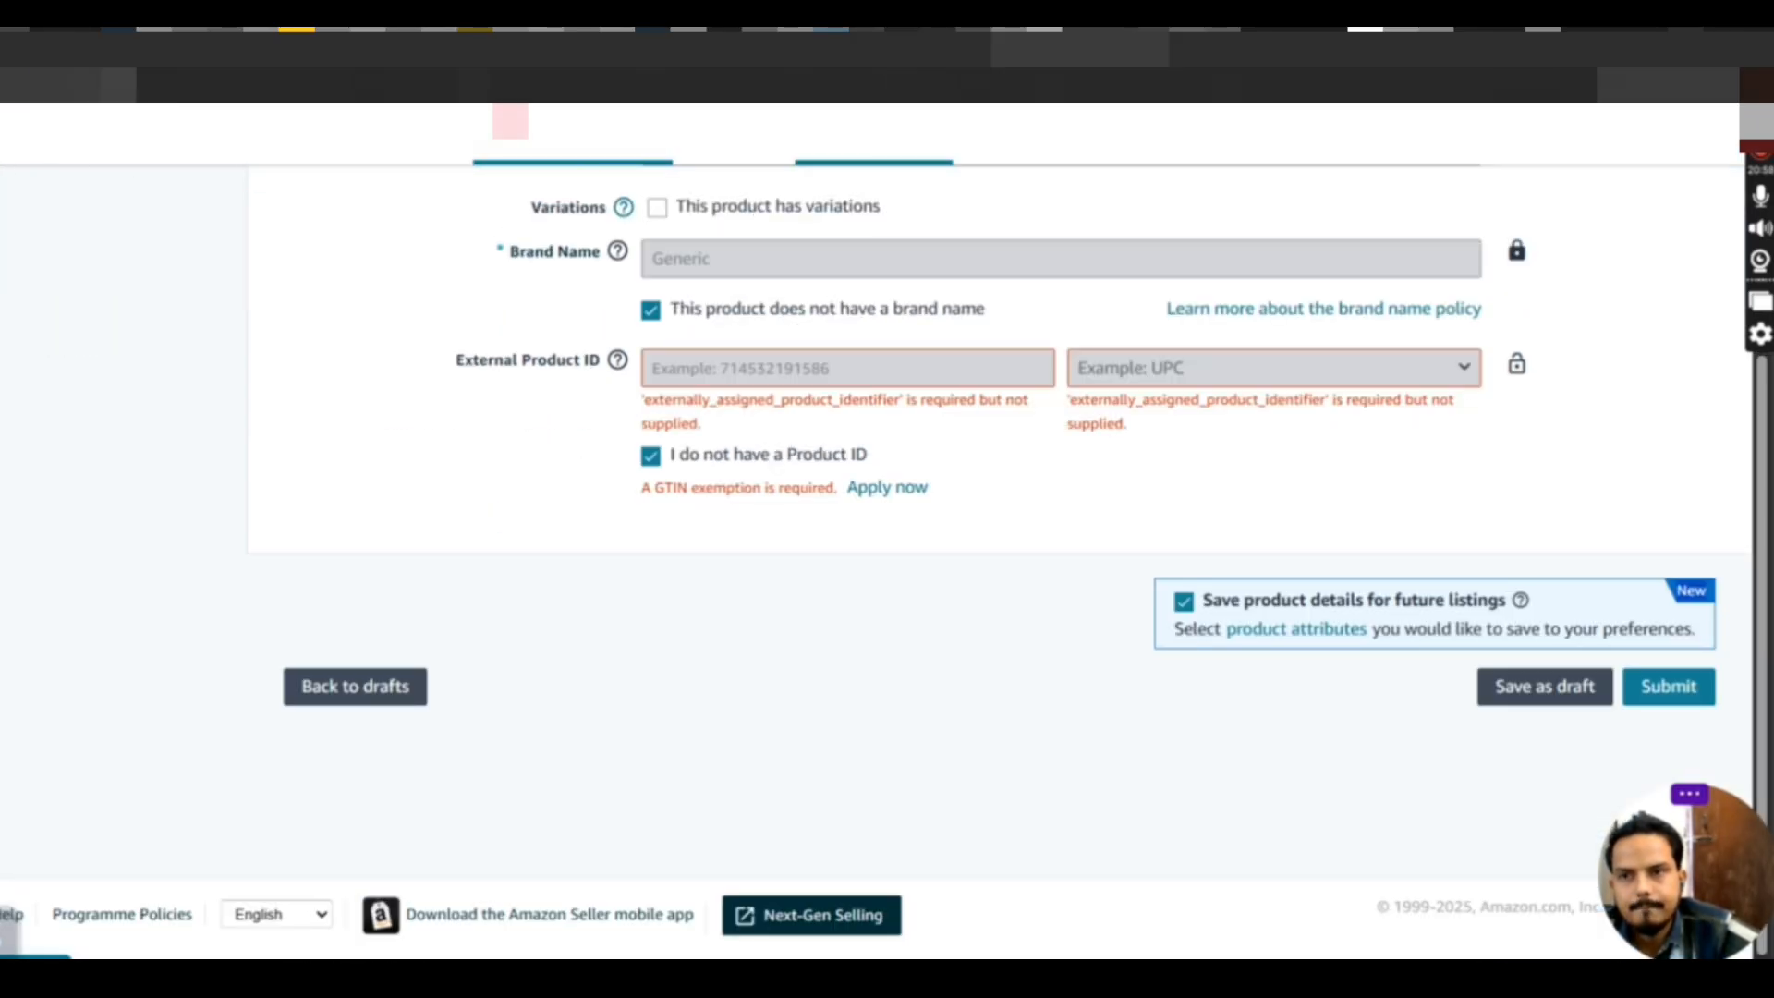
pyautogui.scroll(1, 924, 462)
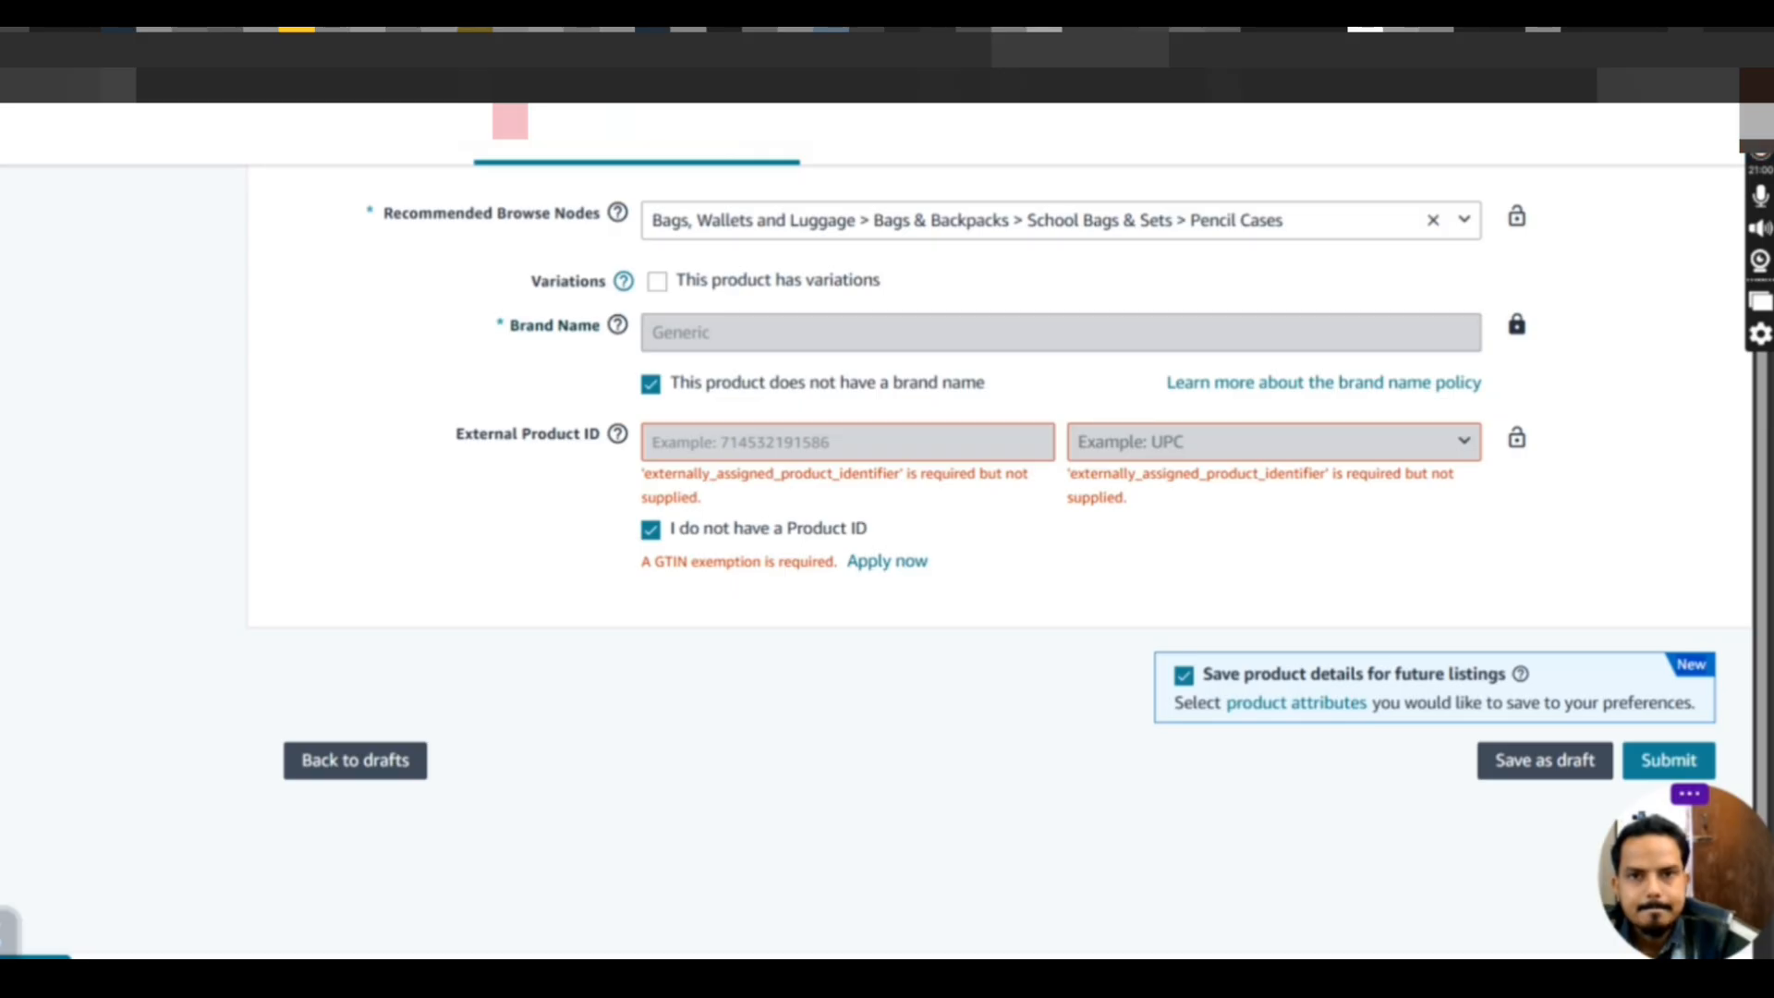
pyautogui.scroll(3, 924, 554)
pyautogui.scroll(-1, 924, 555)
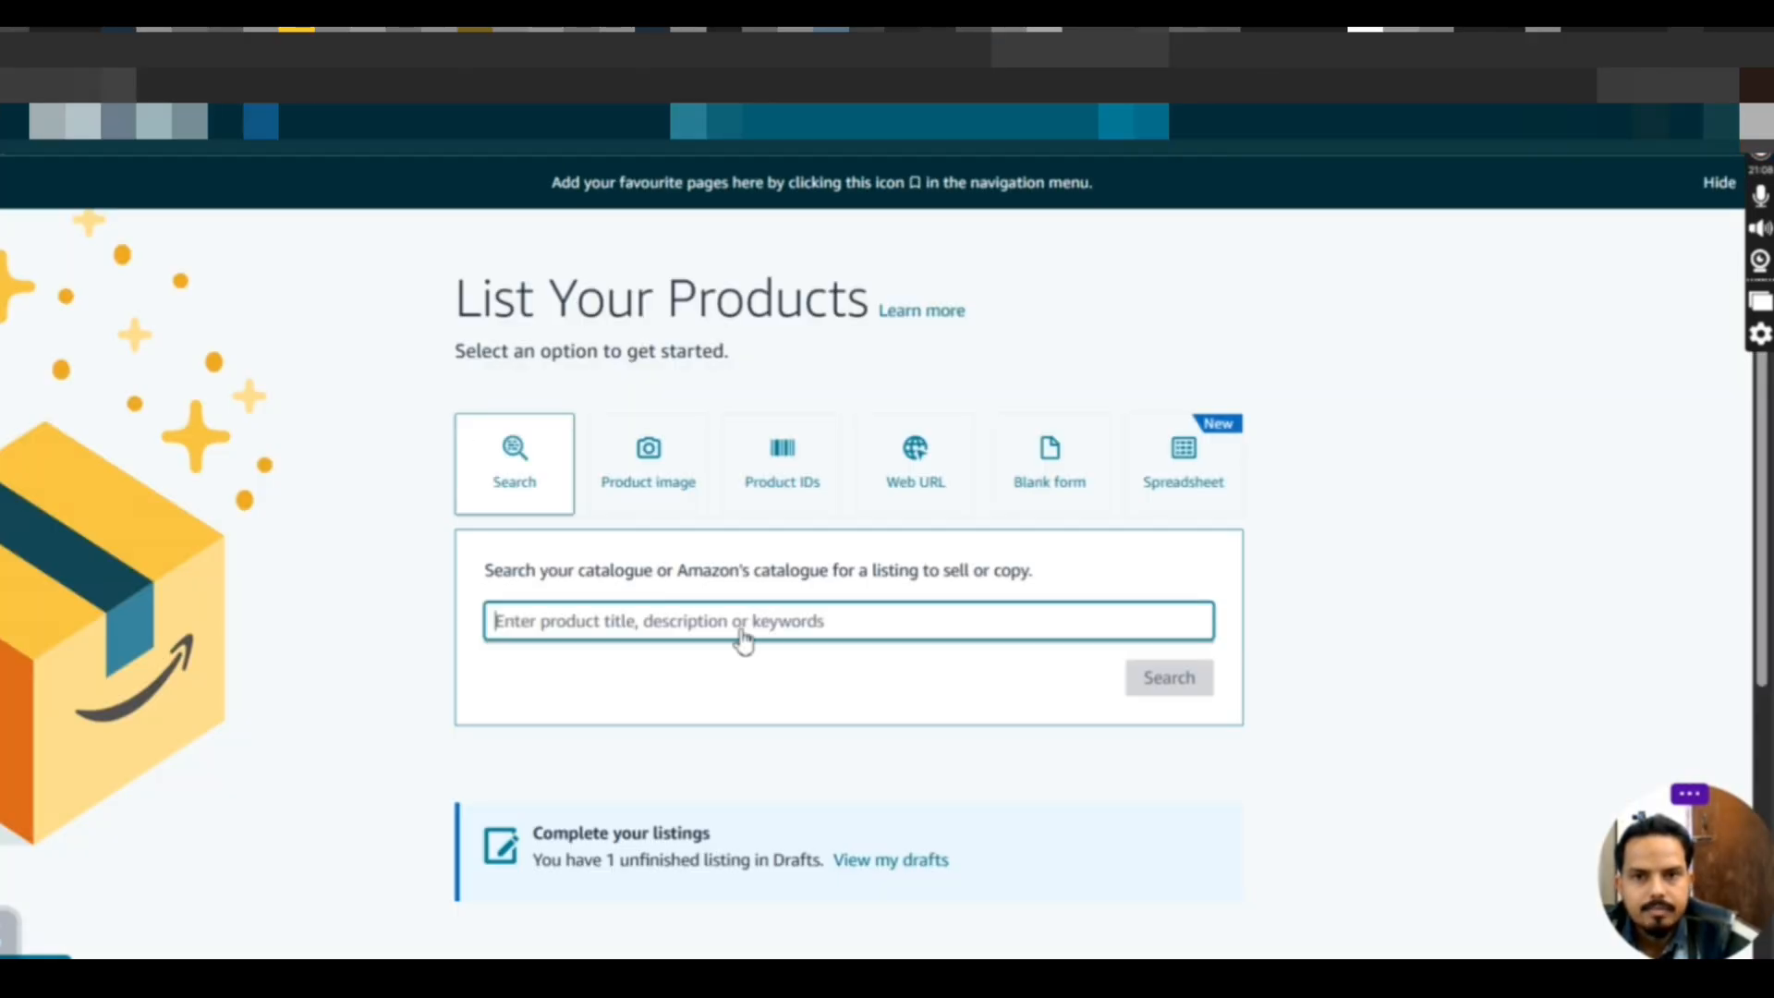
# View the unfinished drafts from the List Your Products page and open the Large Utility Tote Bag draft for review and submission
pyautogui.scroll(-3, 670, 639)
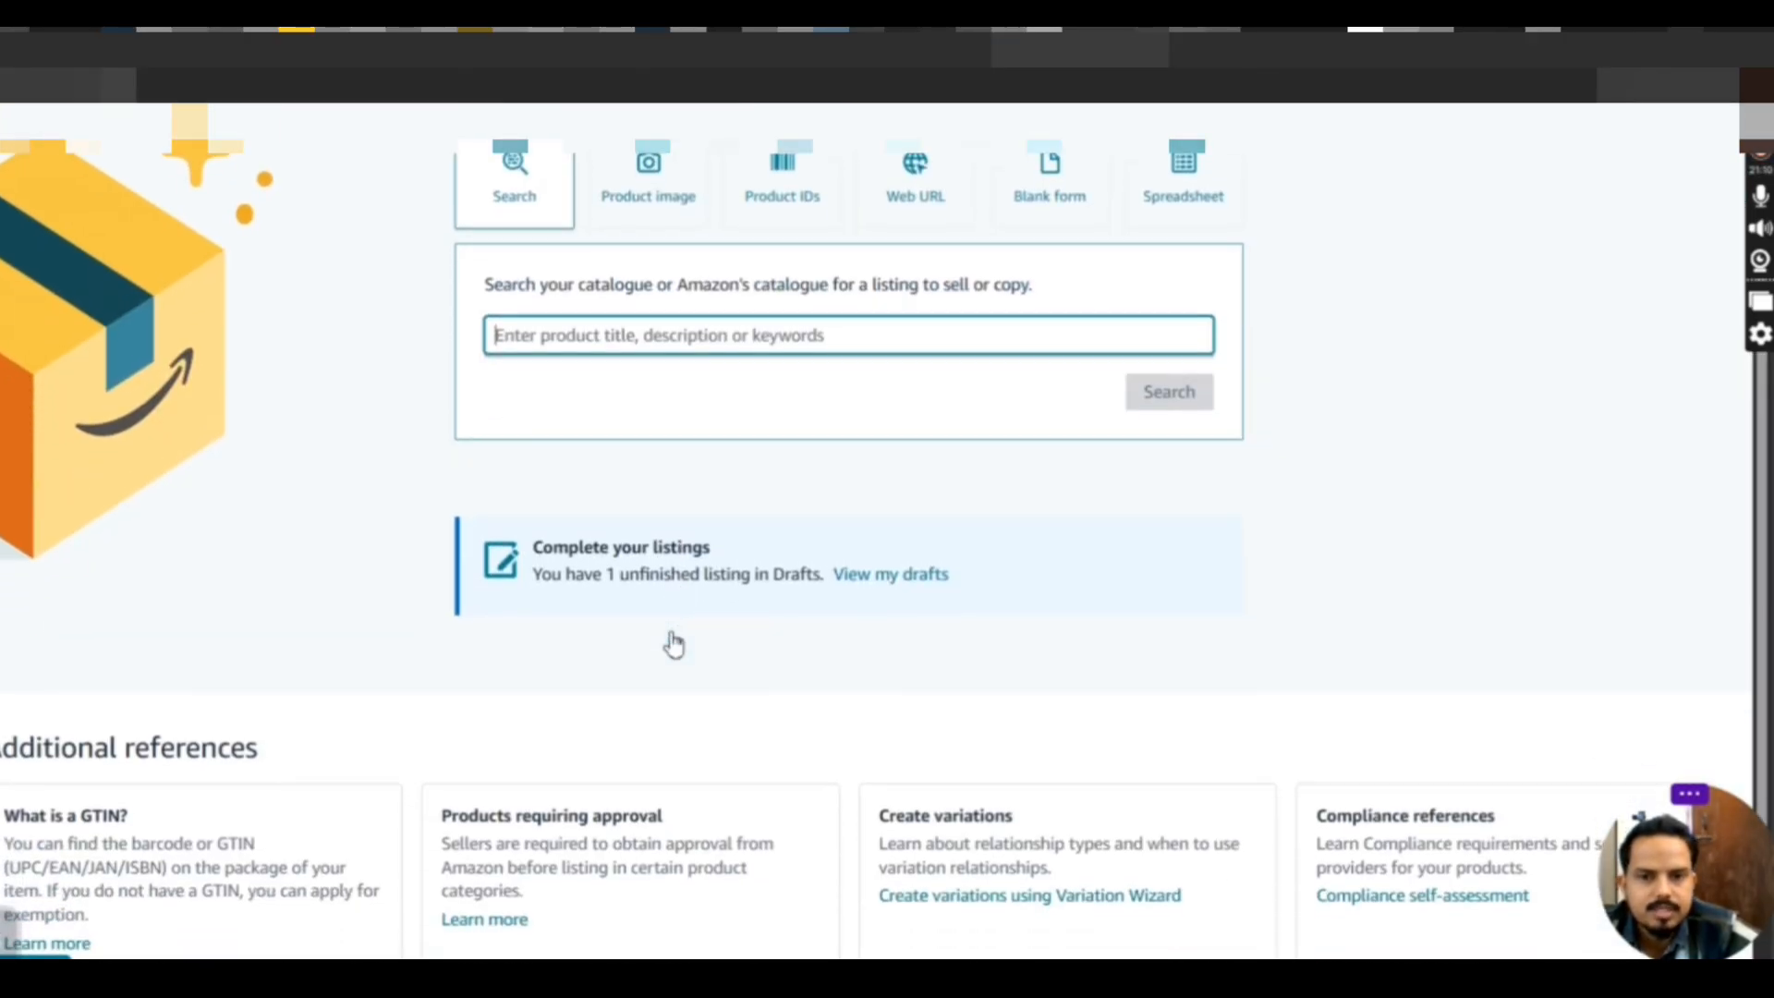
pyautogui.scroll(-1, 673, 644)
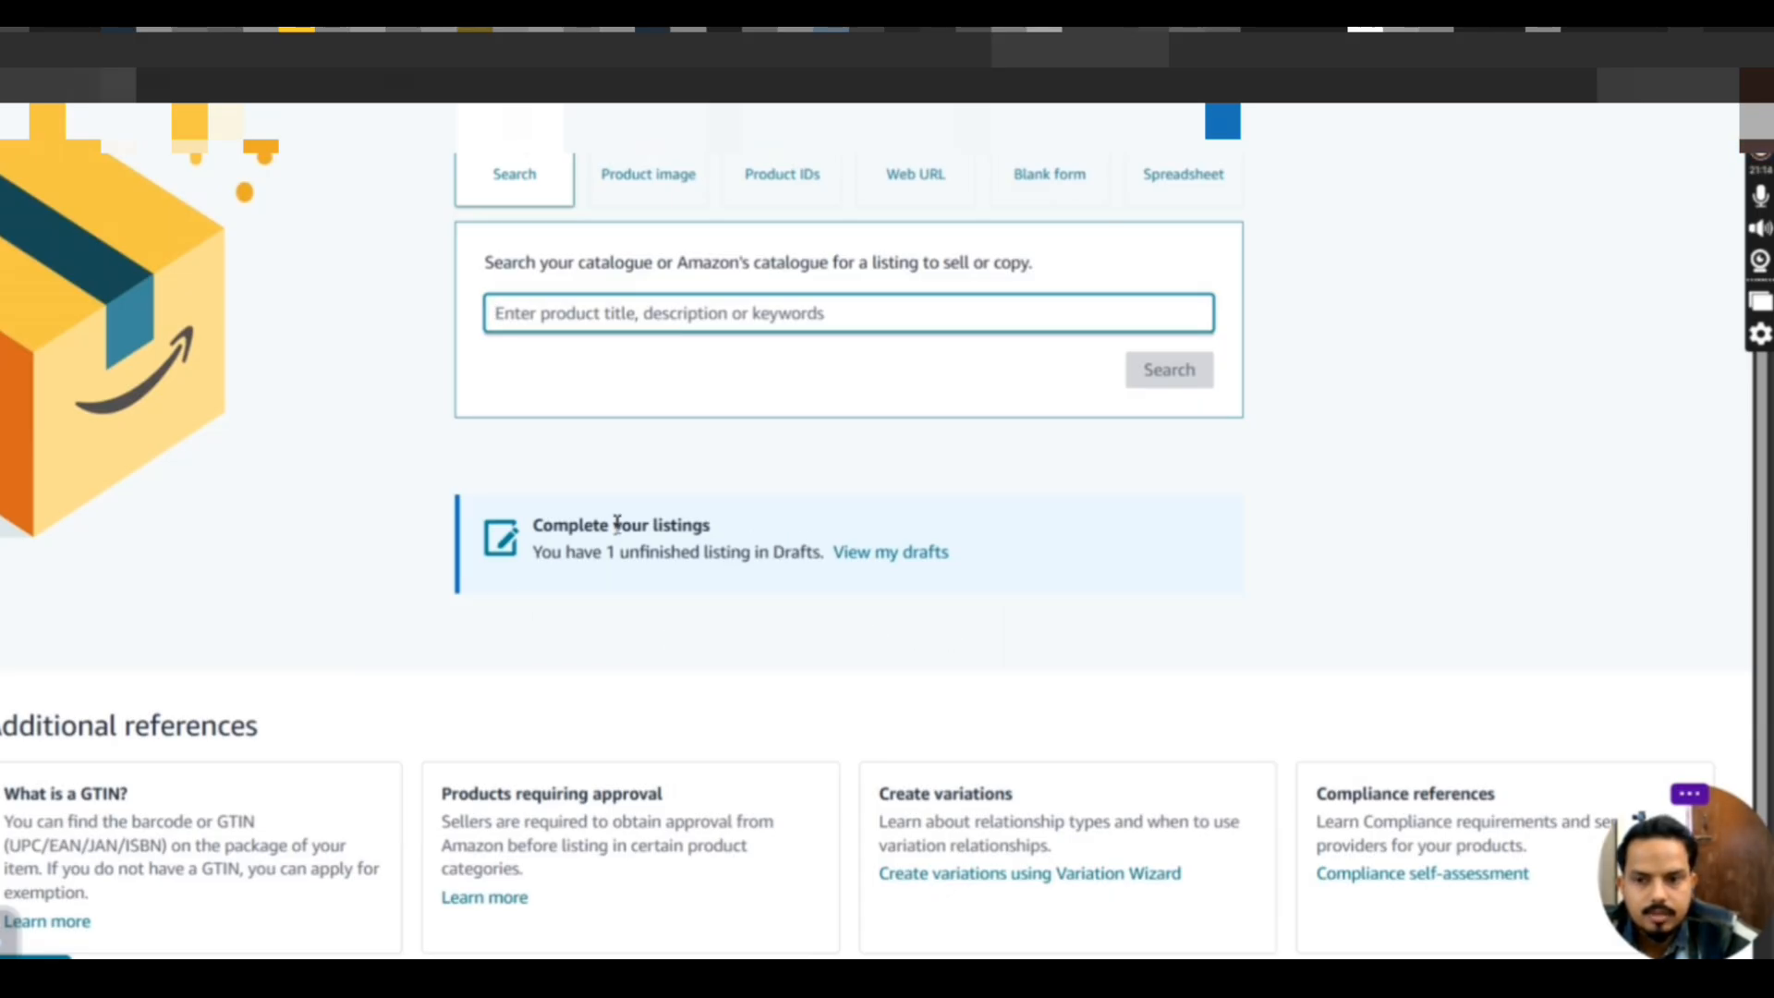
pyautogui.scroll(3, 618, 524)
pyautogui.scroll(-3, 729, 741)
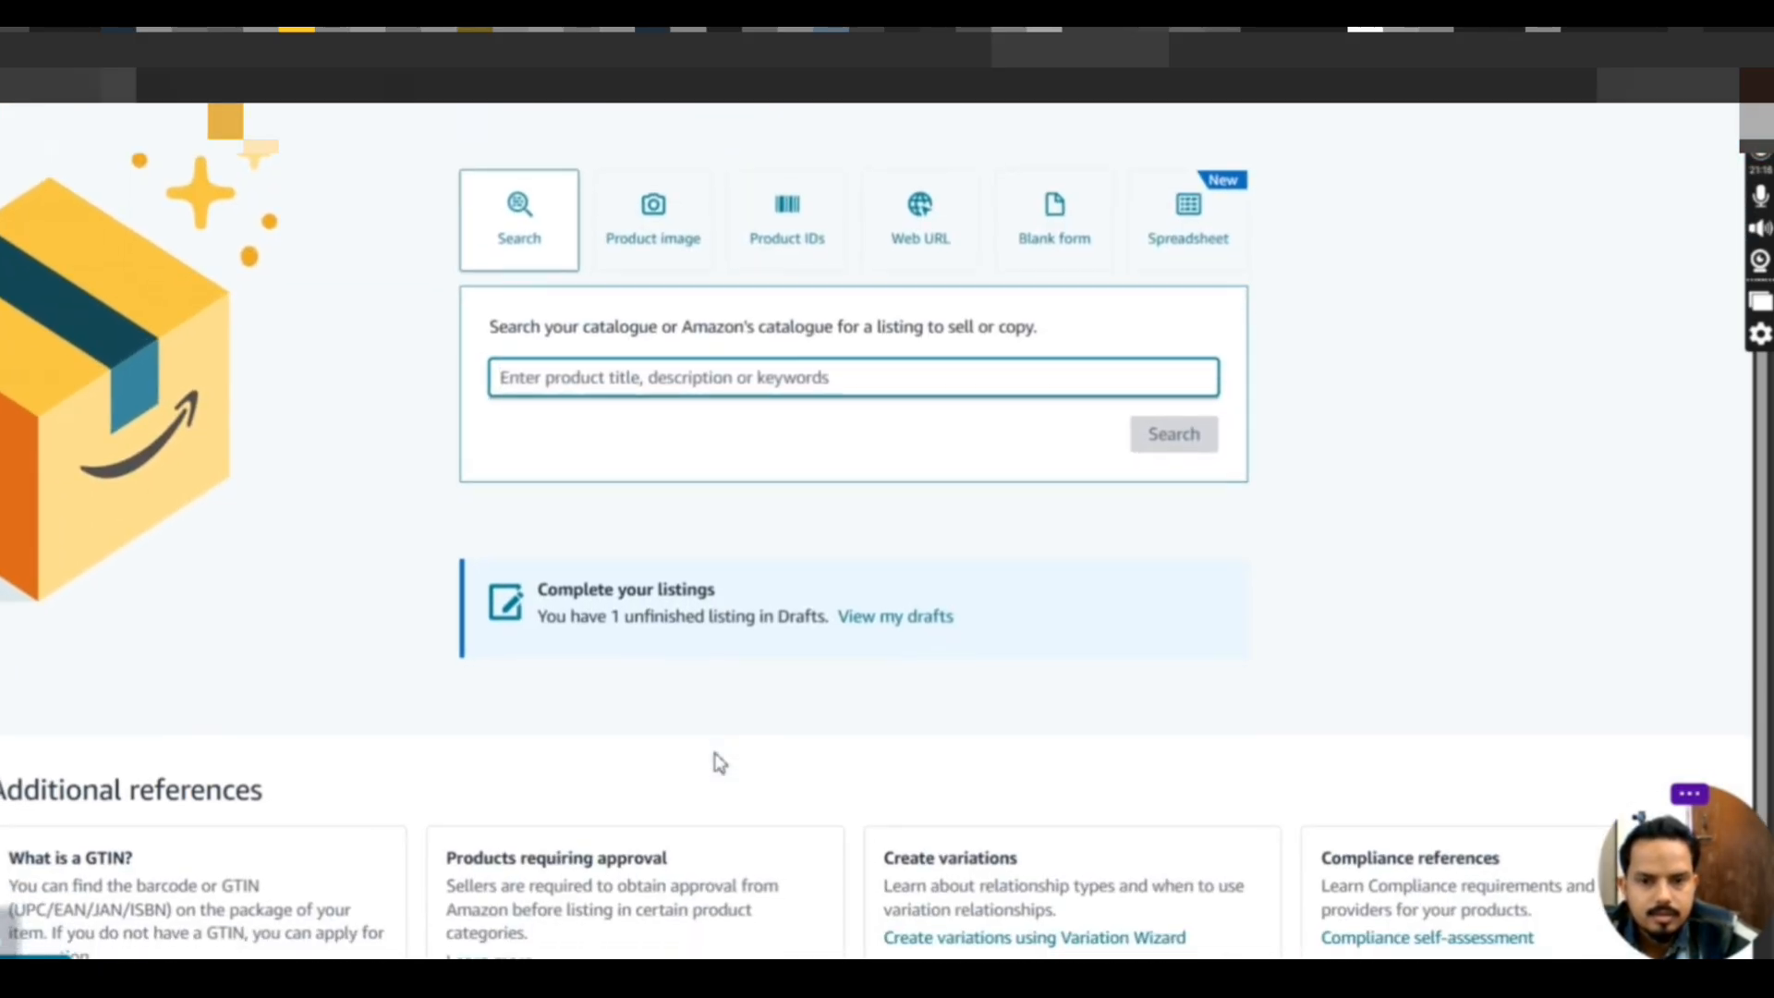
pyautogui.scroll(3, 684, 538)
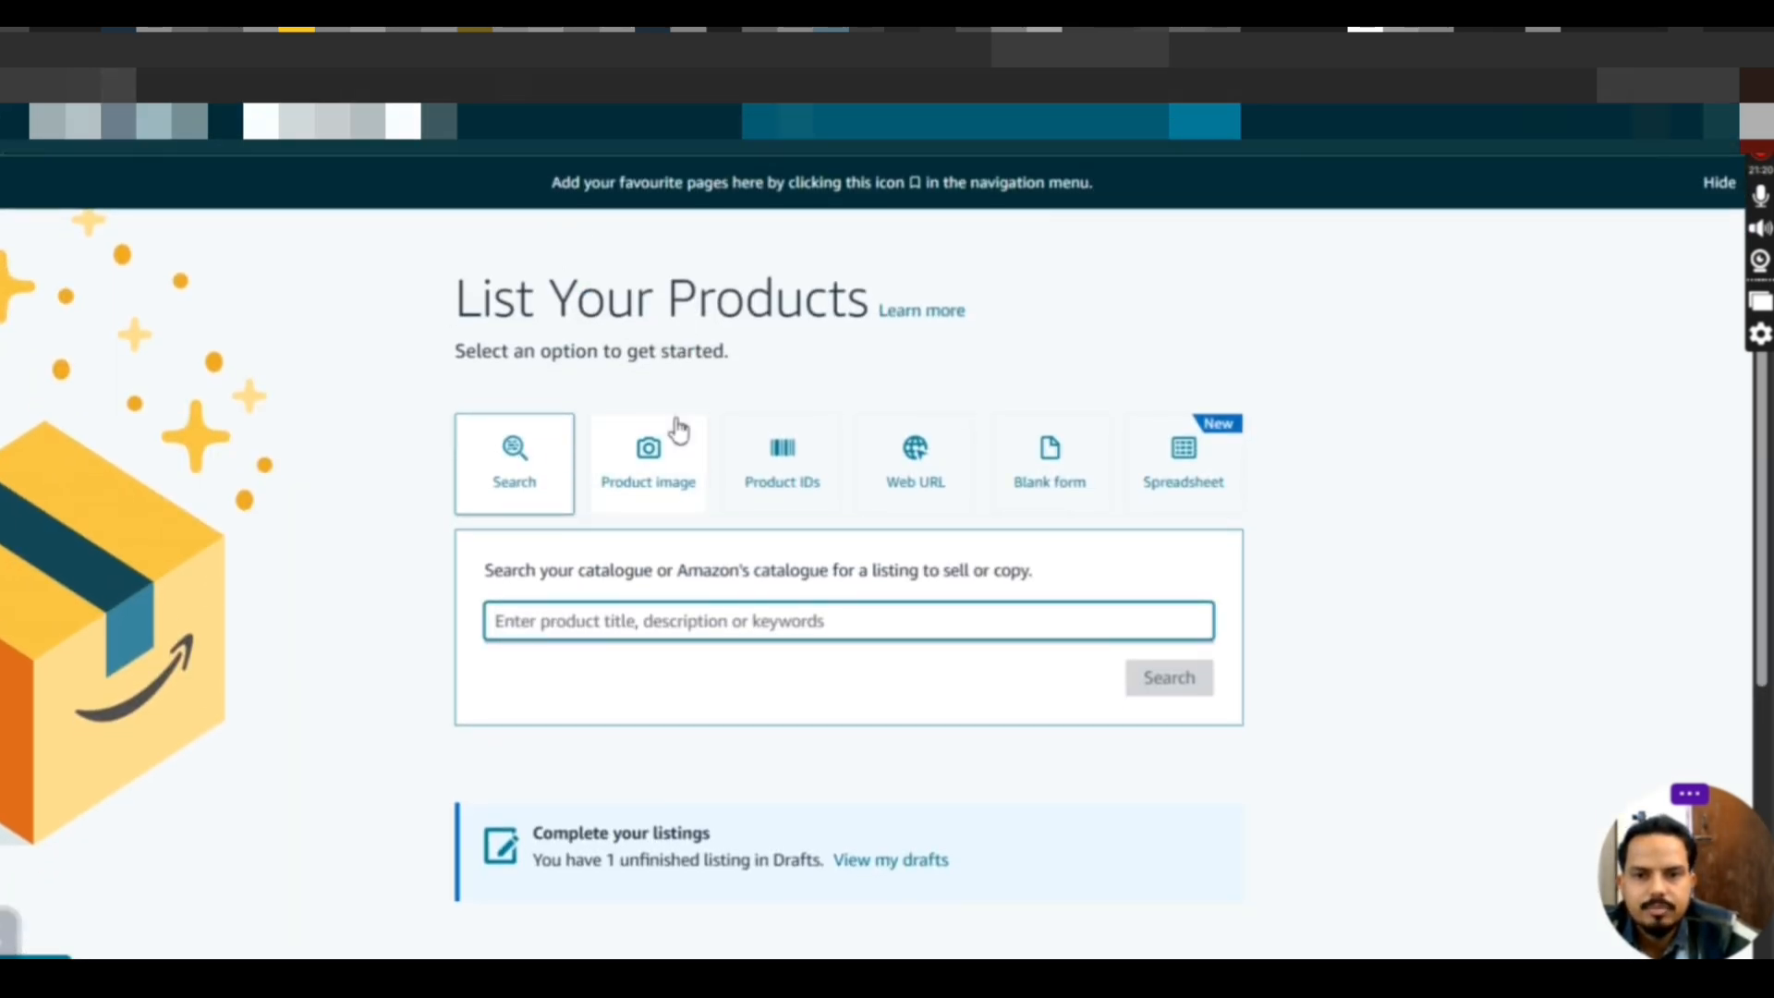
pyautogui.scroll(-3, 711, 703)
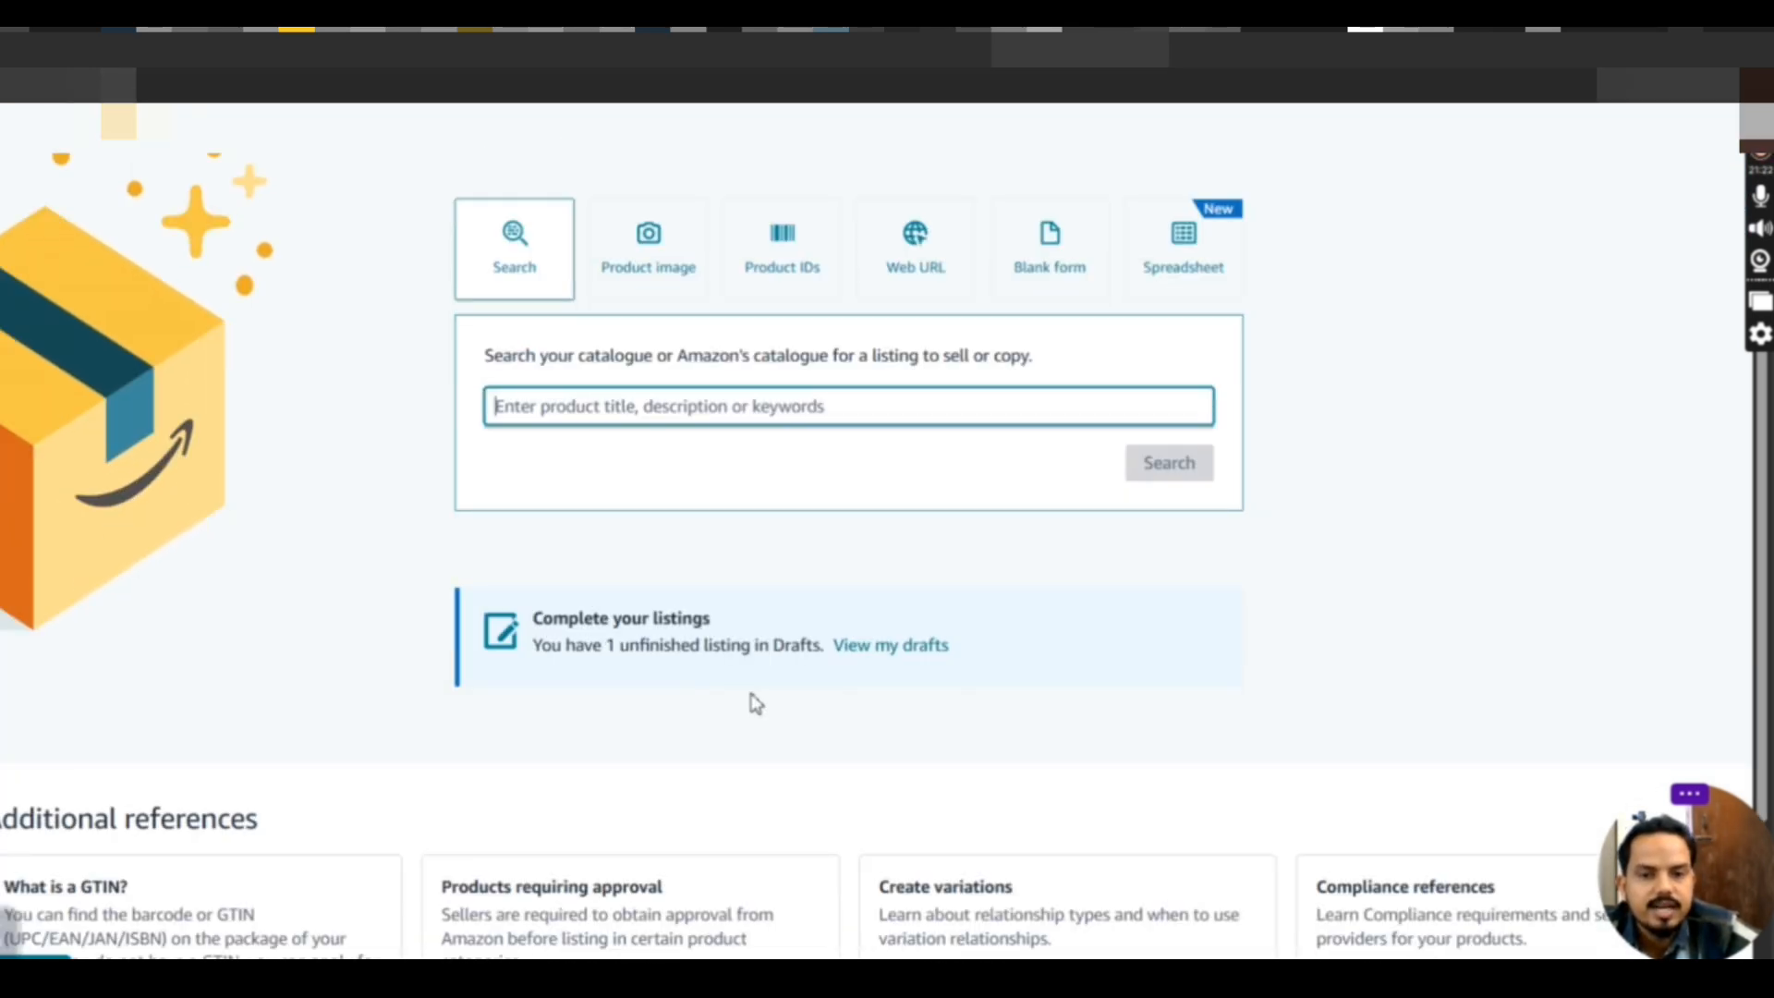
pyautogui.click(907, 655)
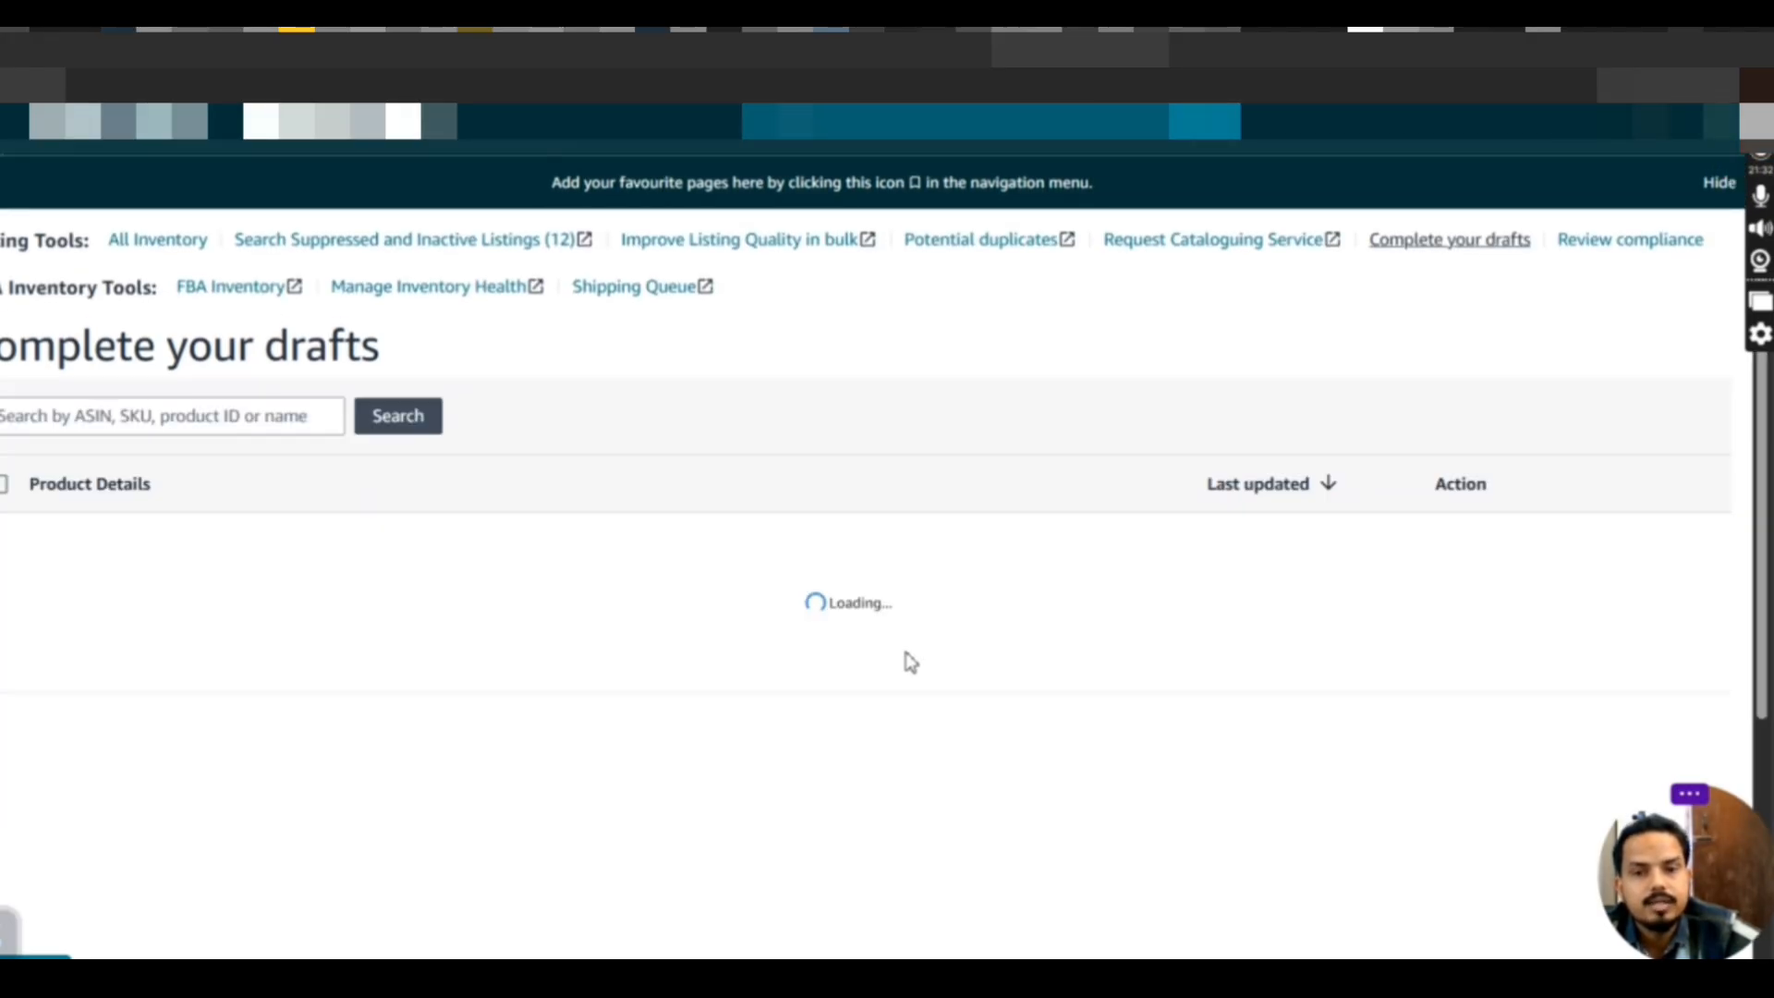
pyautogui.scroll(-3, 910, 663)
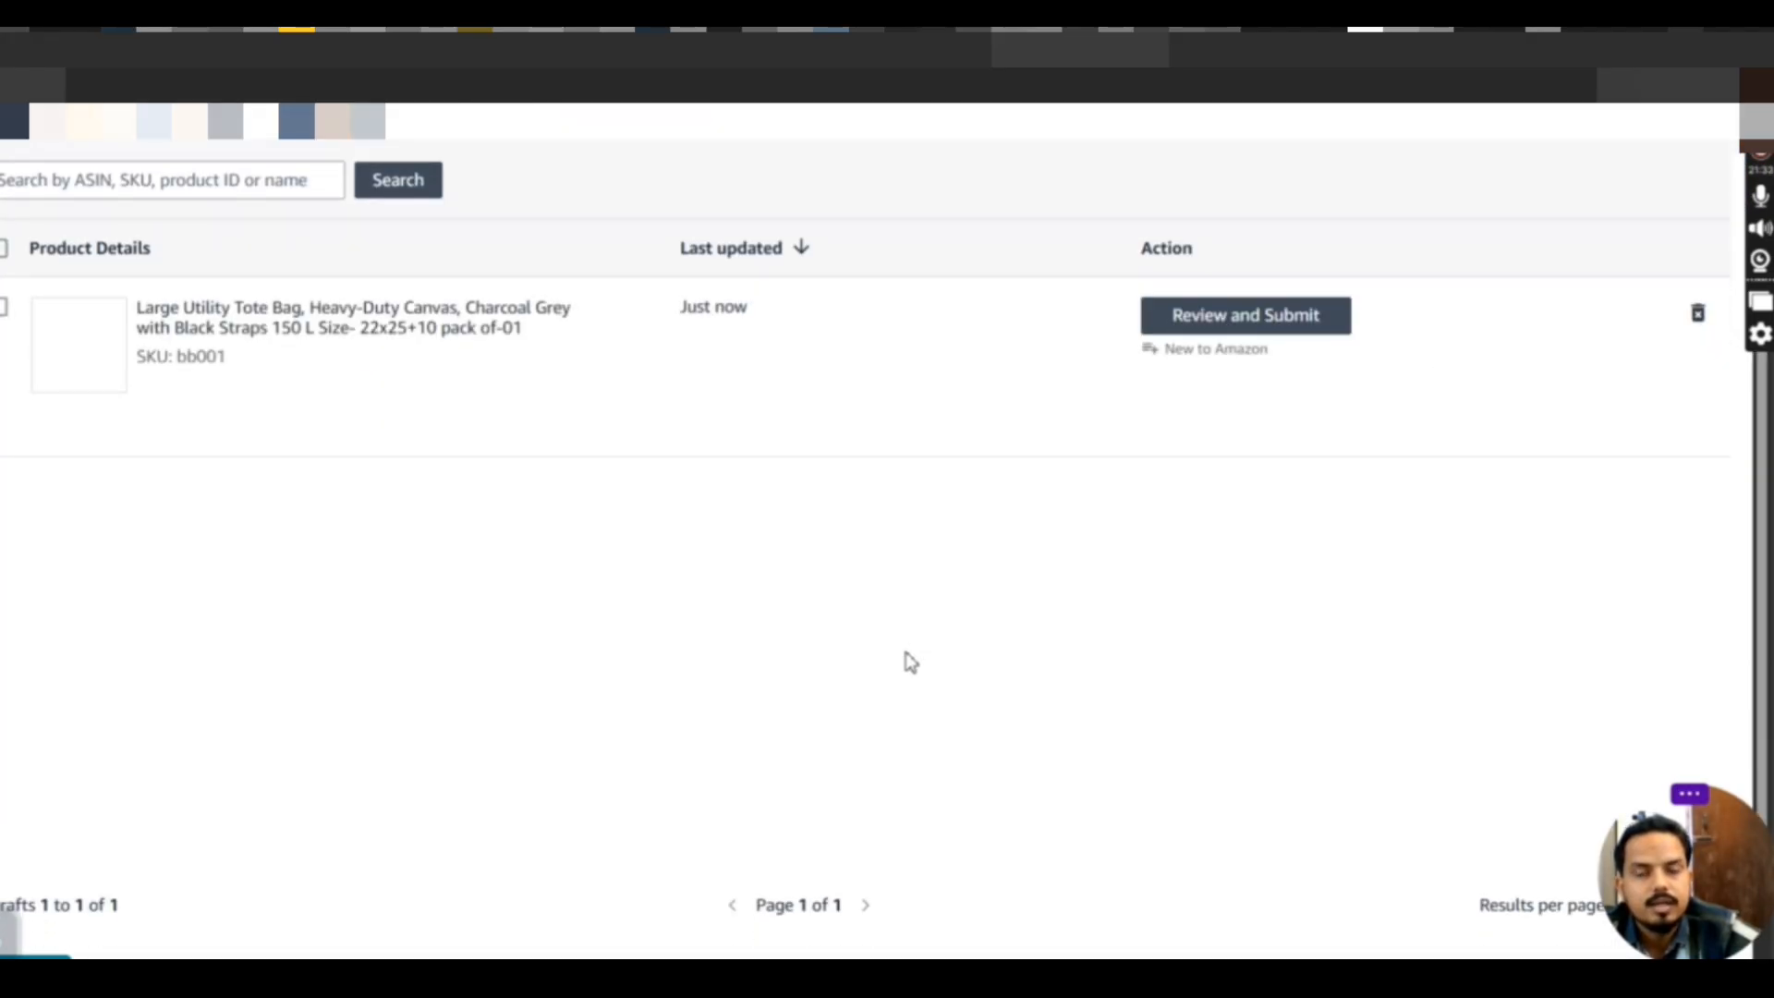
pyautogui.click(1281, 319)
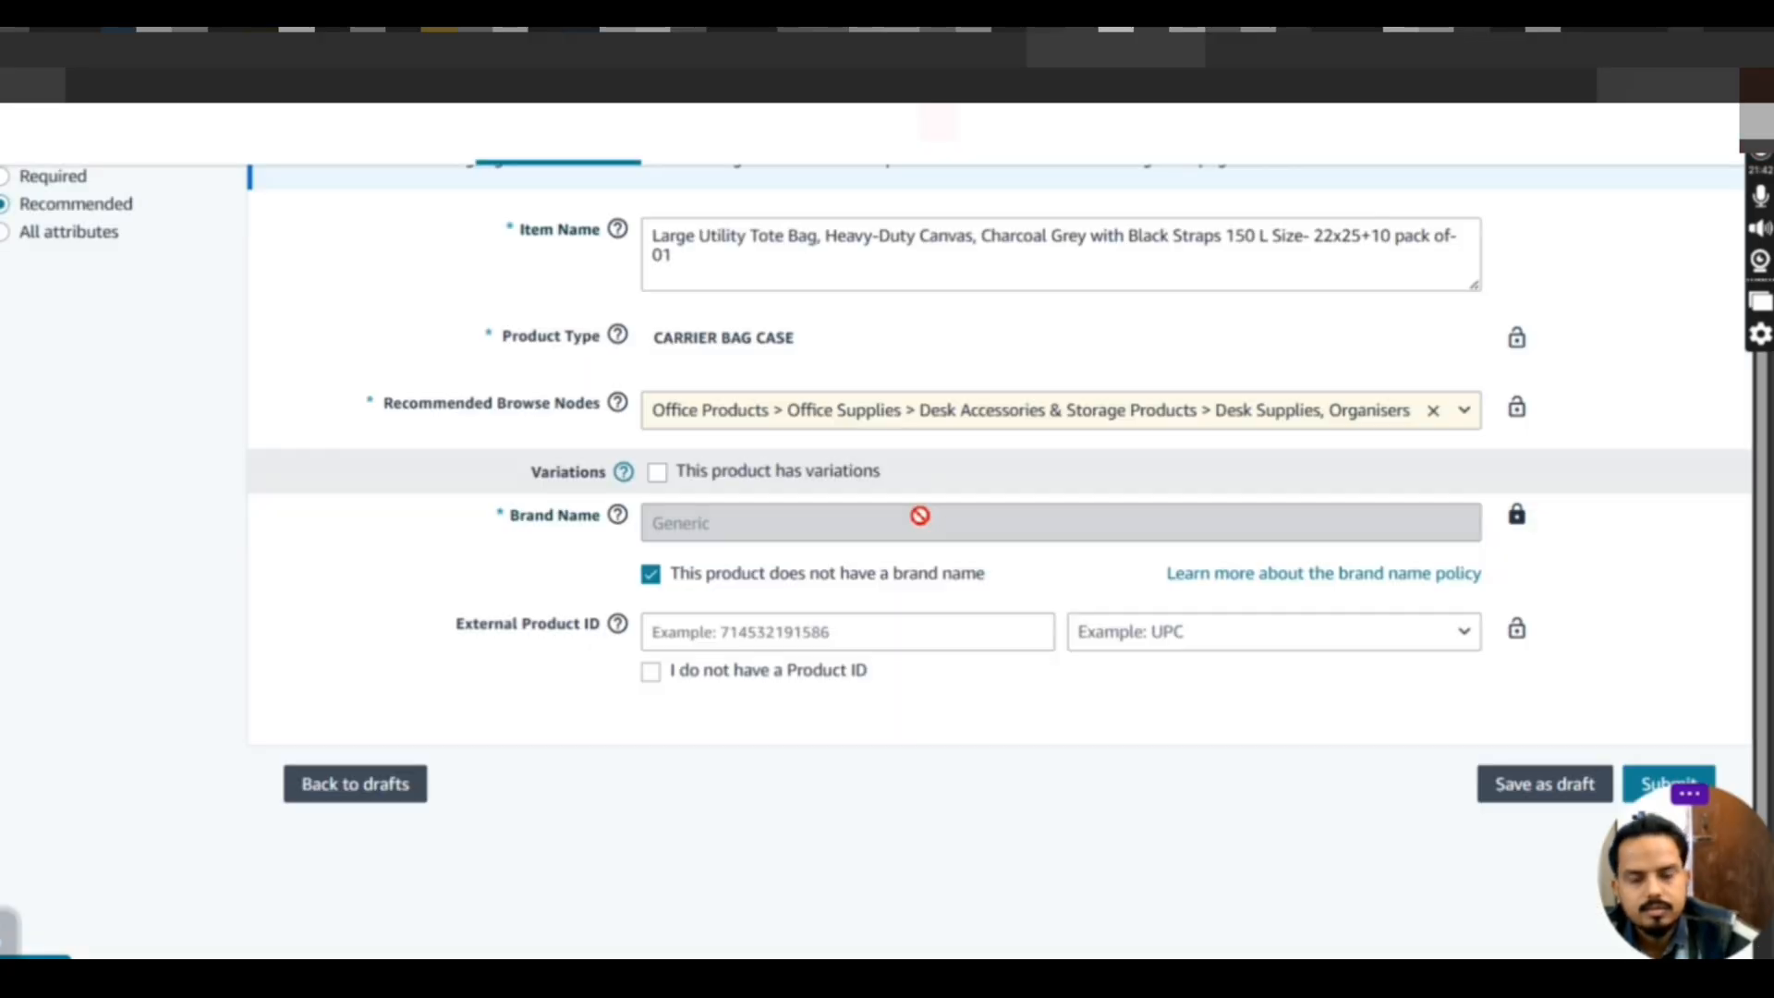
# Review the Large Utility Tote Bag draft's offer and package details and submit the listing
pyautogui.scroll(-1, 883, 745)
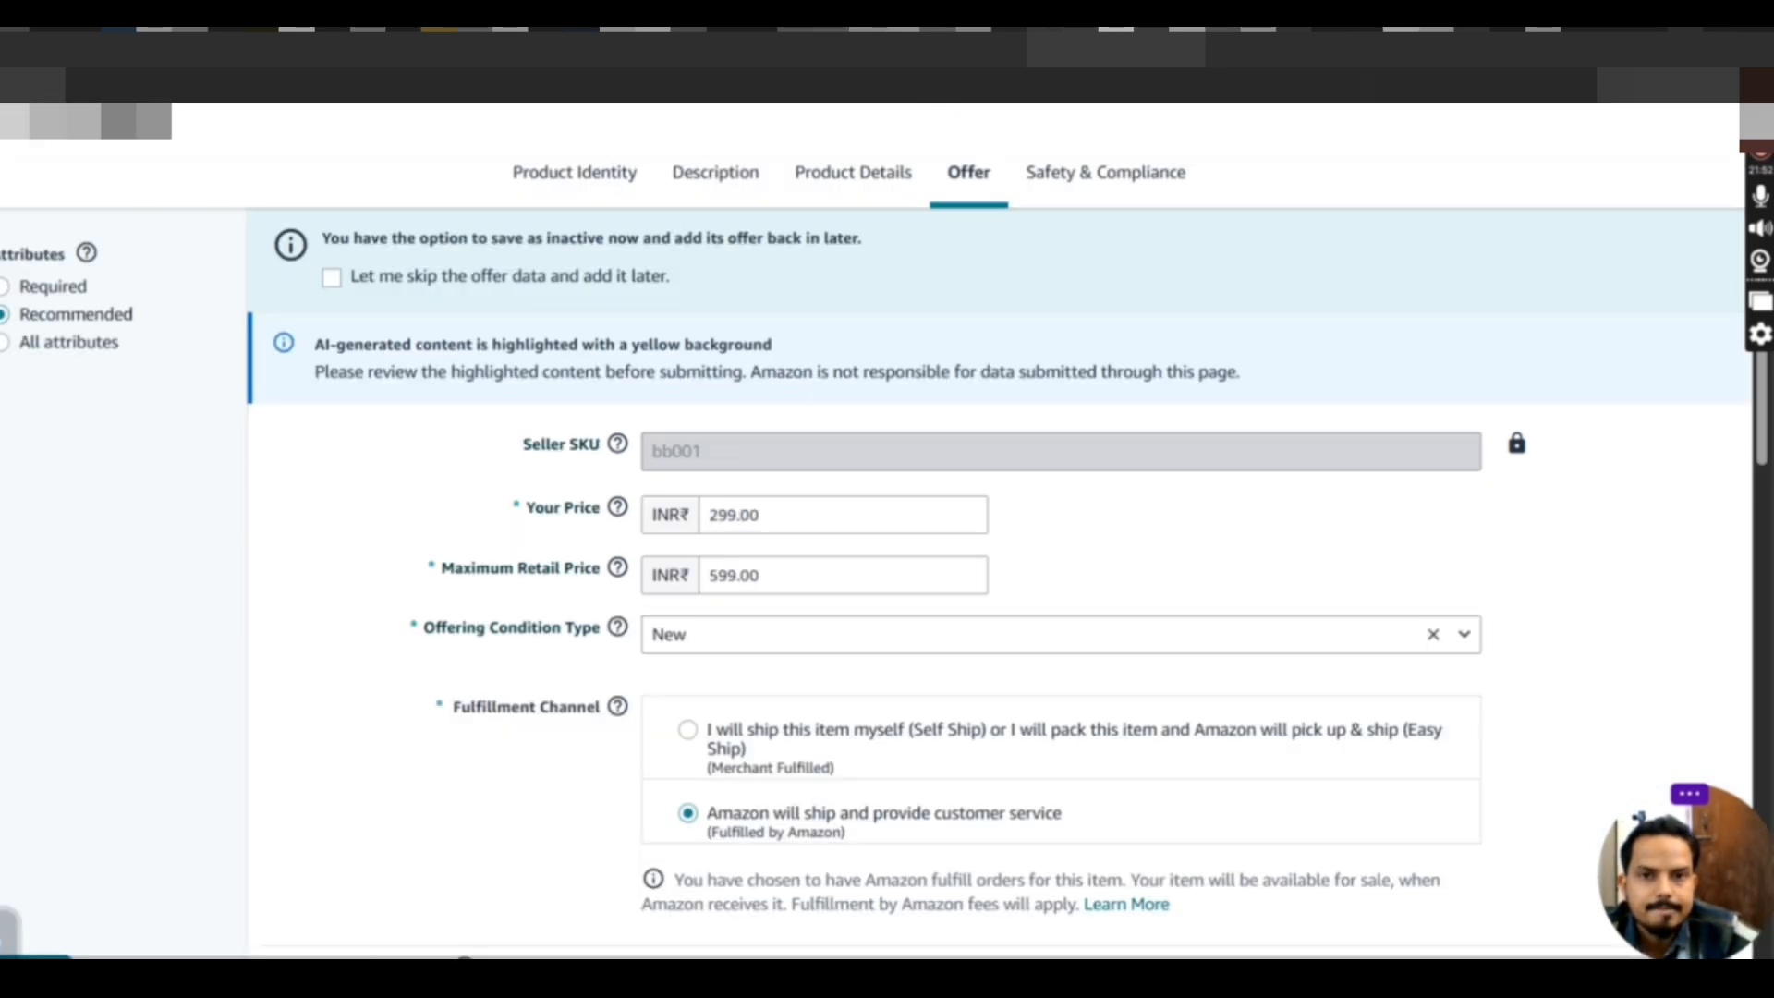
pyautogui.scroll(-15, 937, 531)
pyautogui.scroll(15, 941, 540)
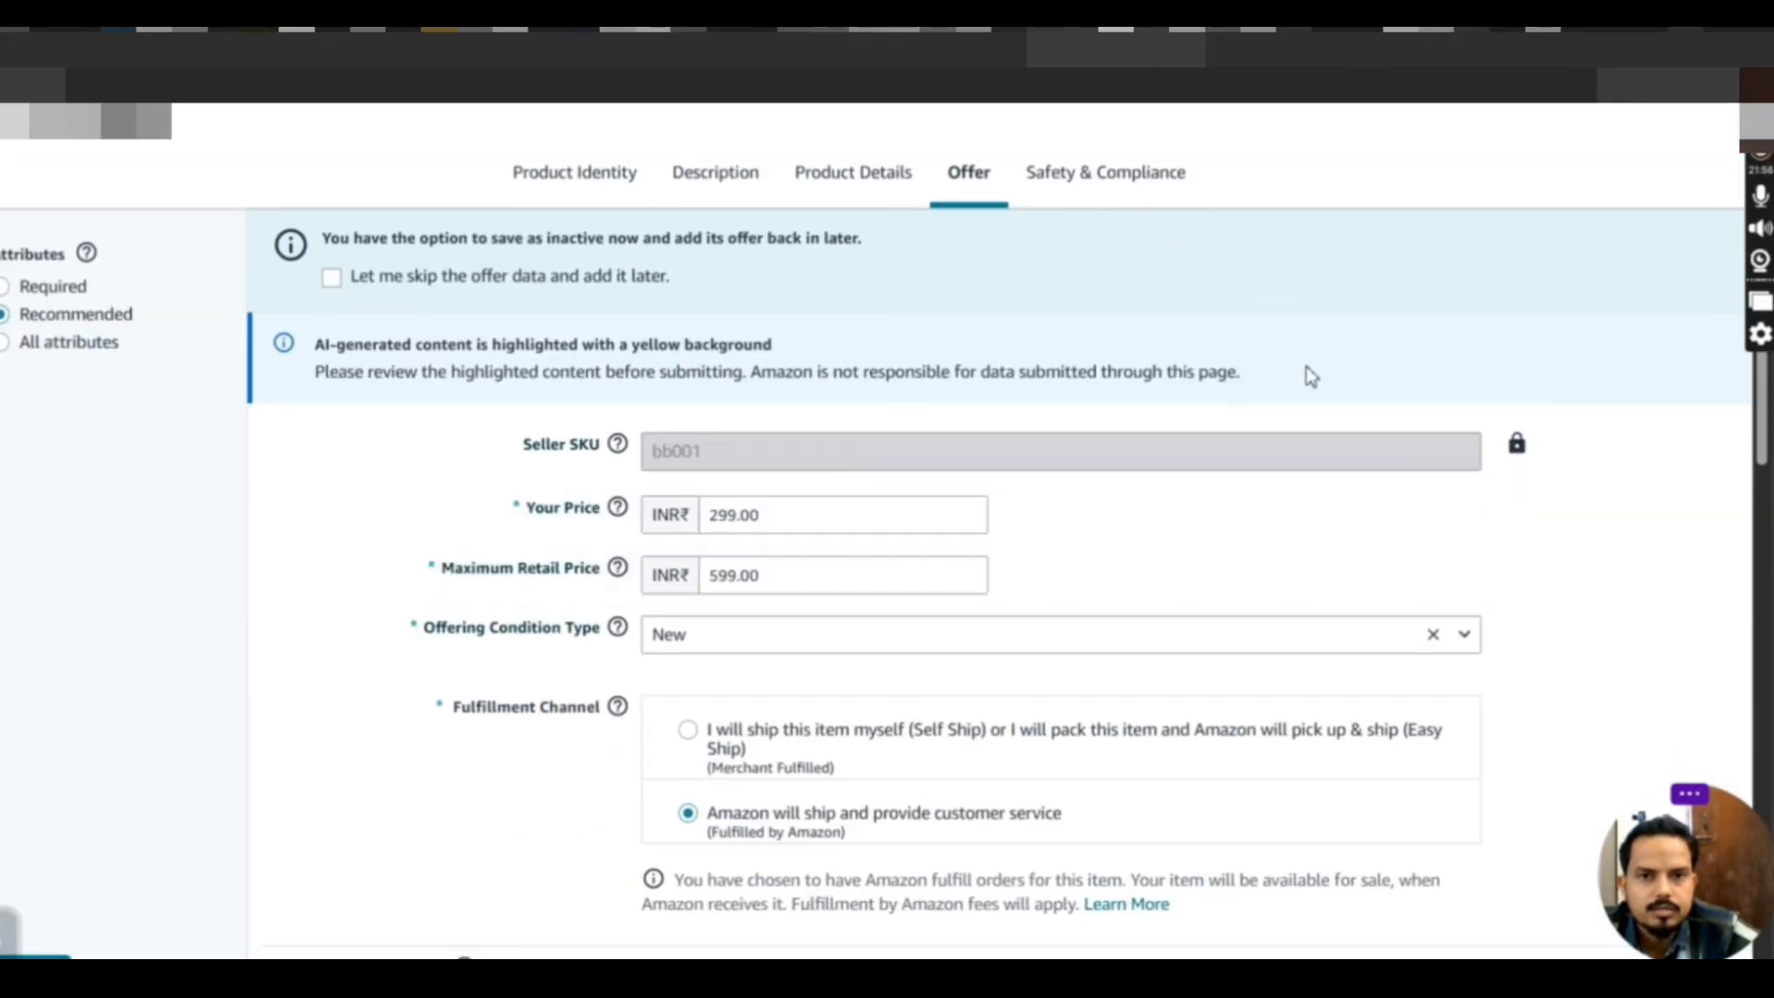
pyautogui.scroll(-10, 1239, 773)
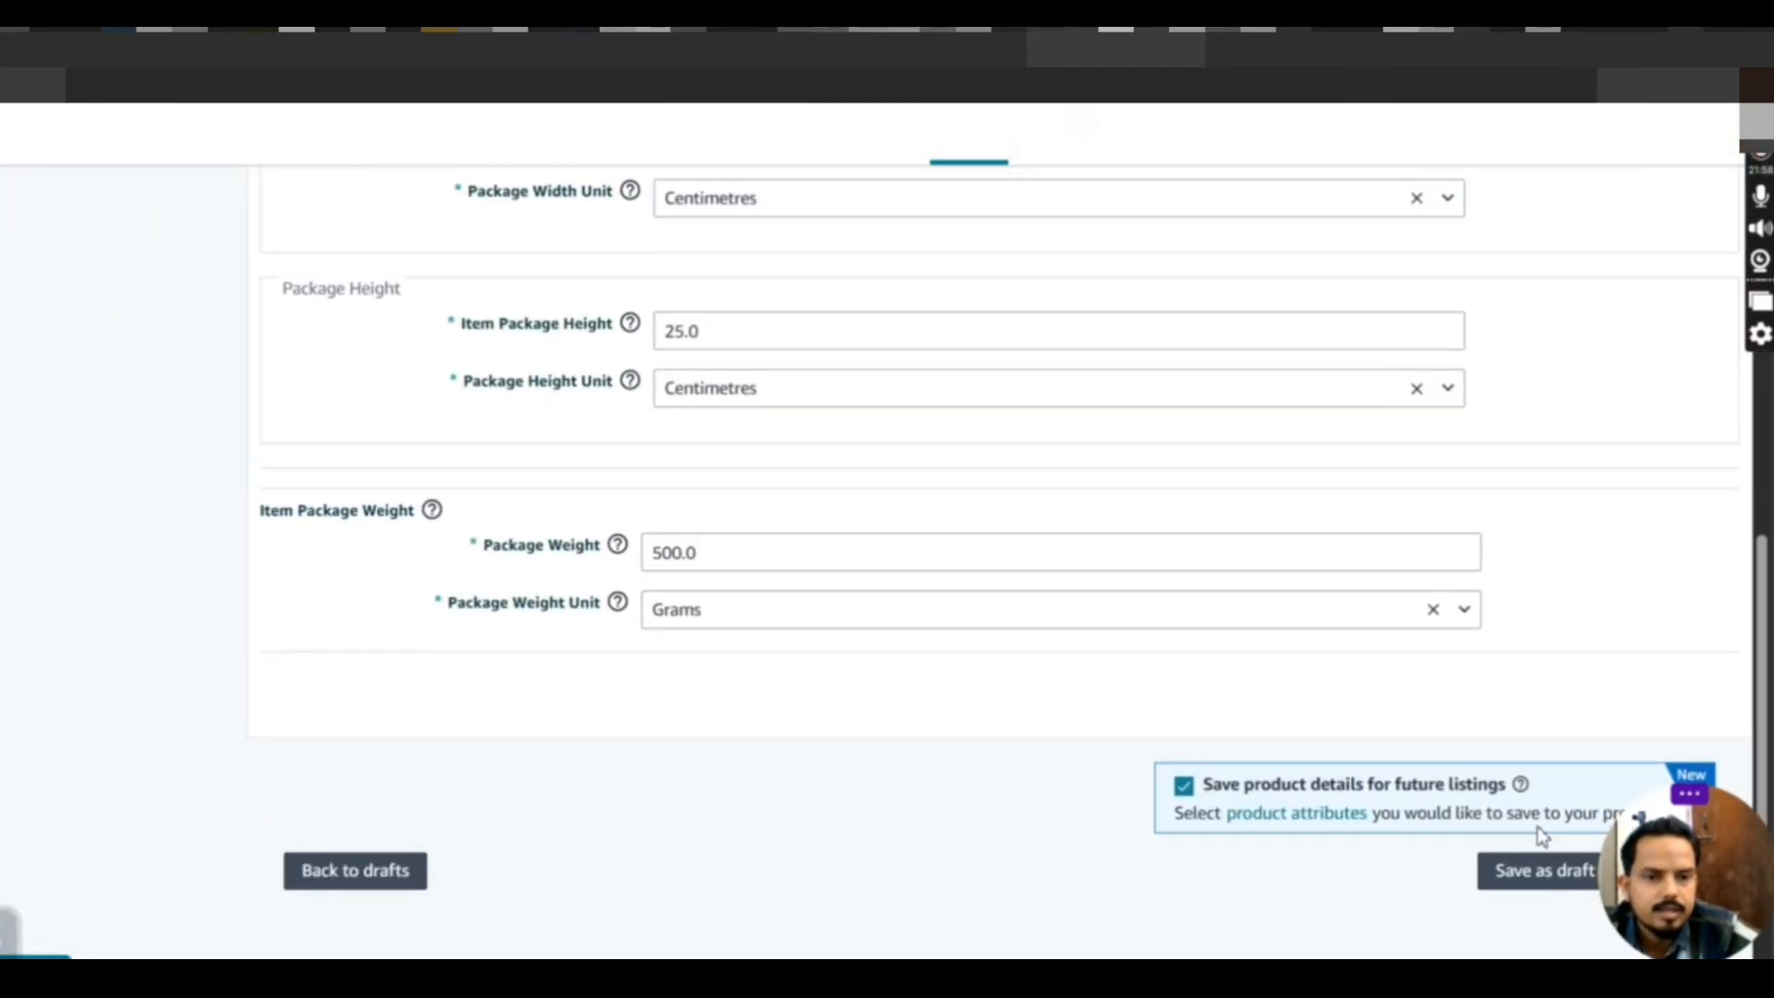
pyautogui.scroll(-2, 1541, 833)
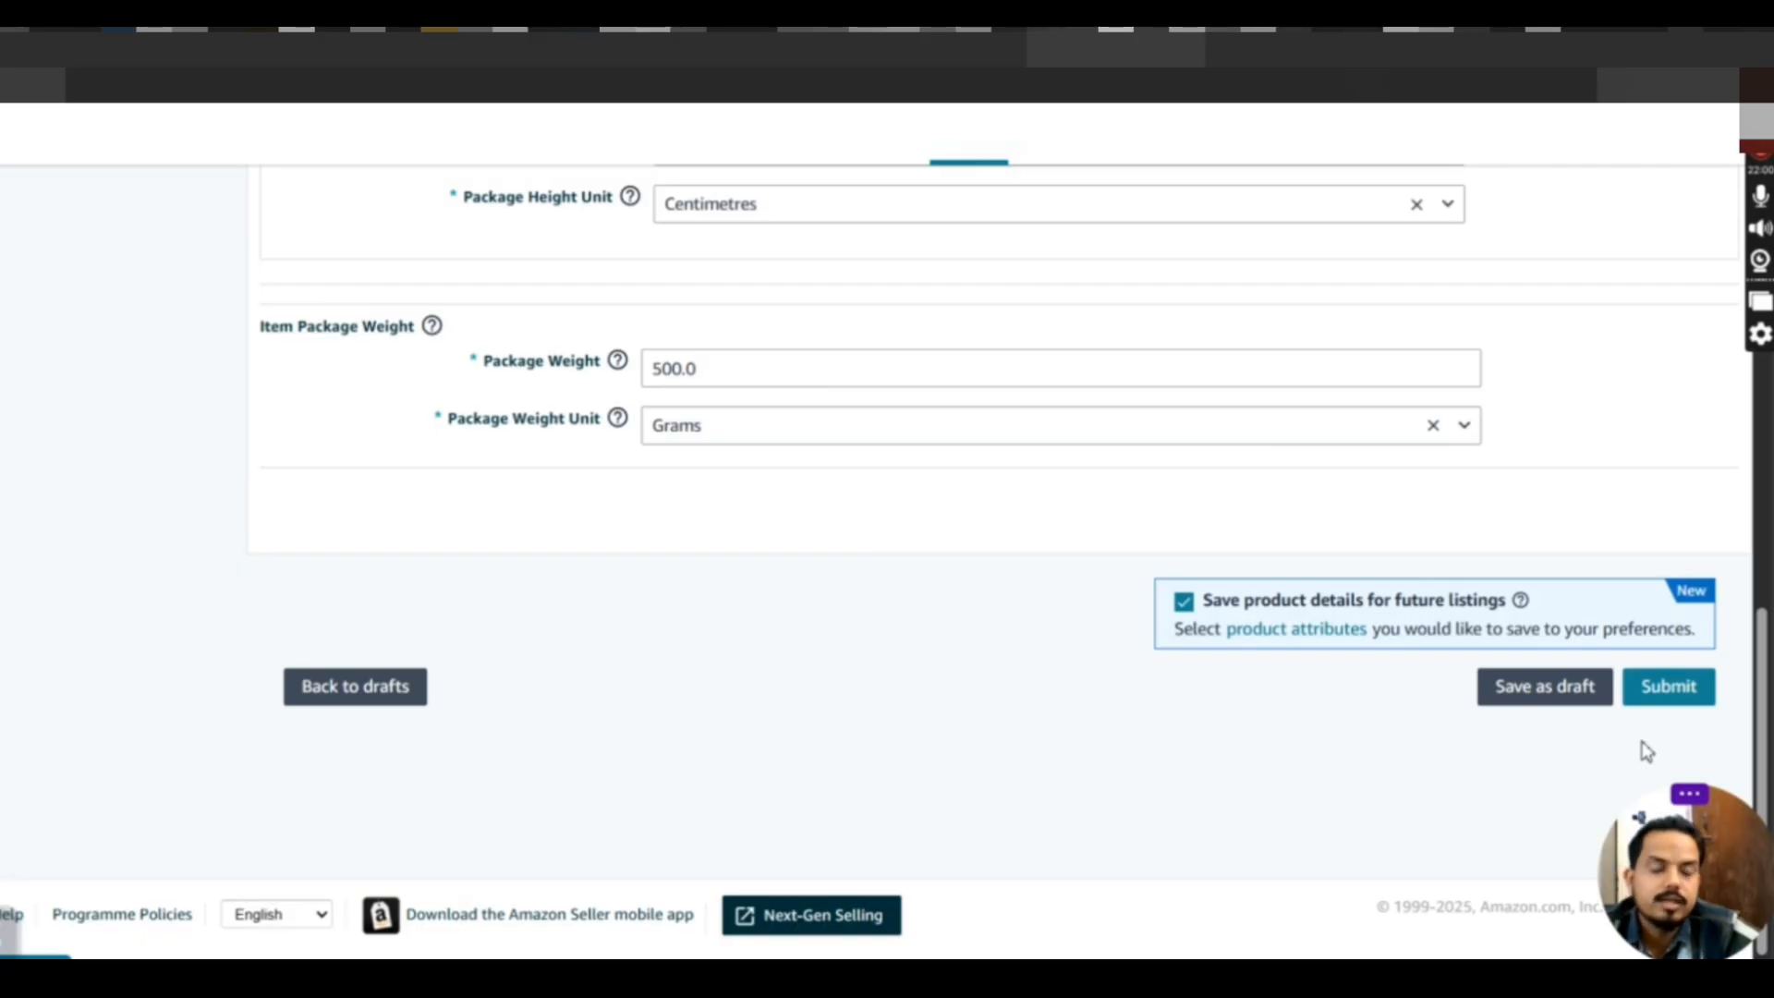
pyautogui.click(1680, 691)
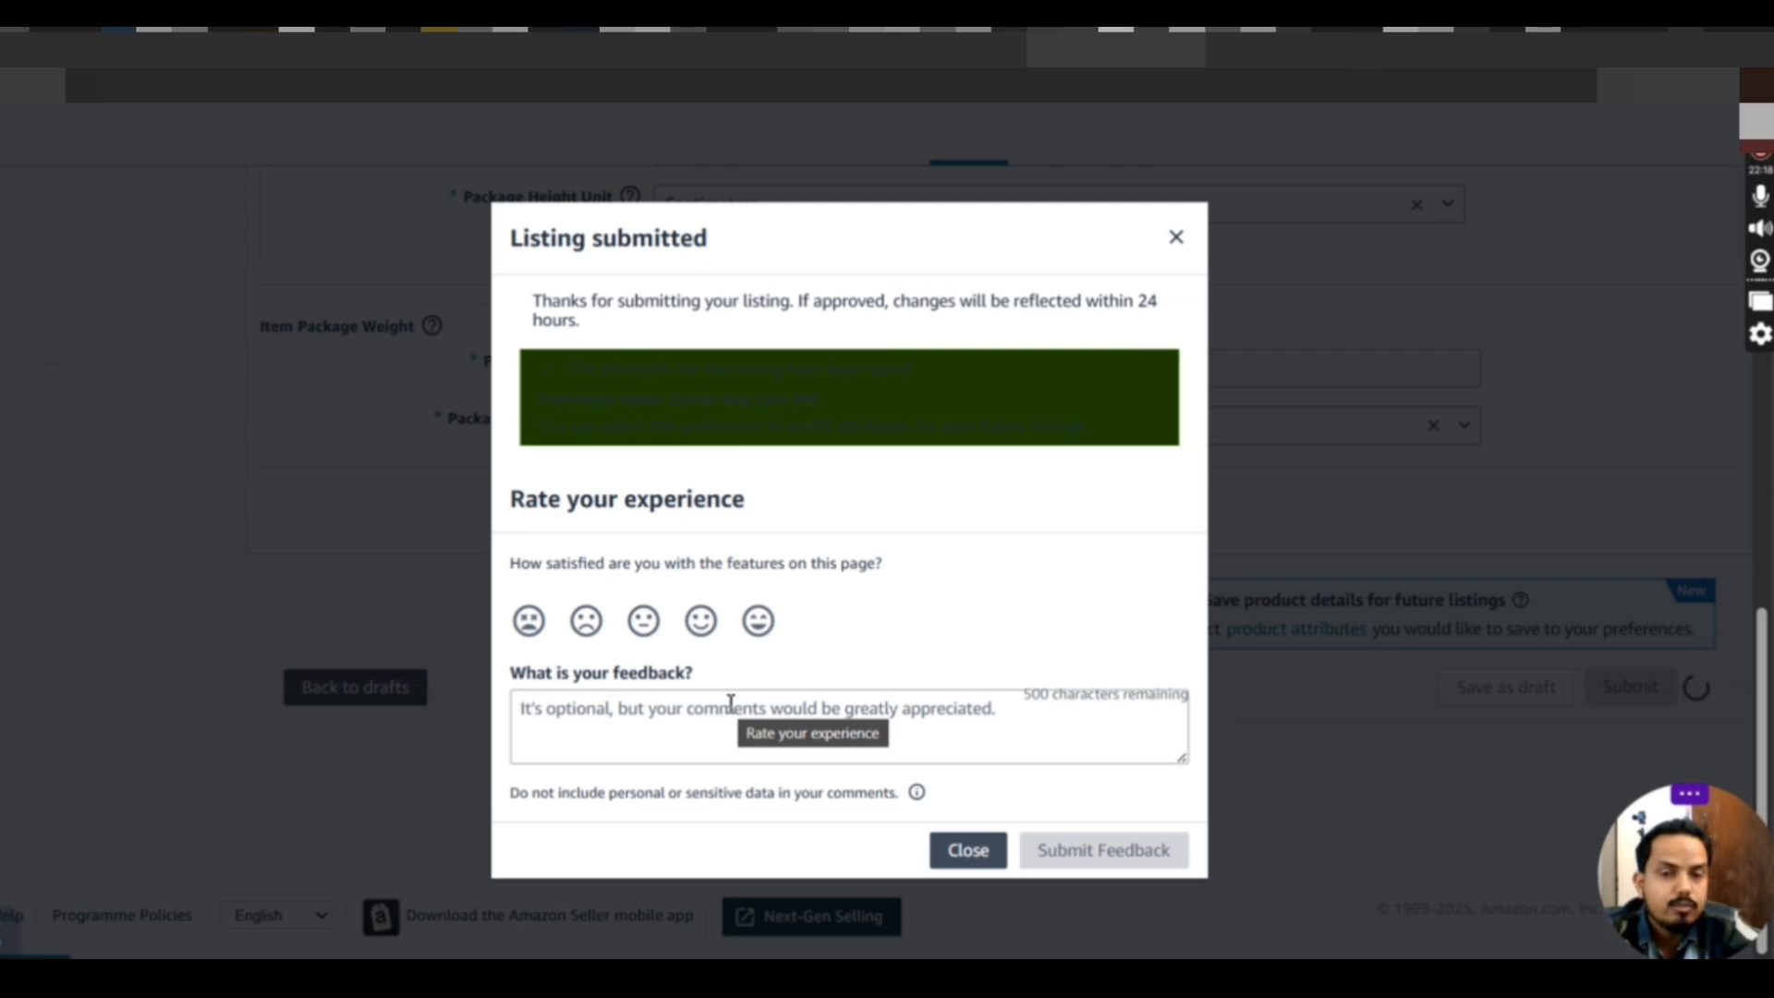
# Continue past the submission and Fulfilled by Amazon notices to Manage All Inventory and dismiss the business prices introduction
pyautogui.click(968, 850)
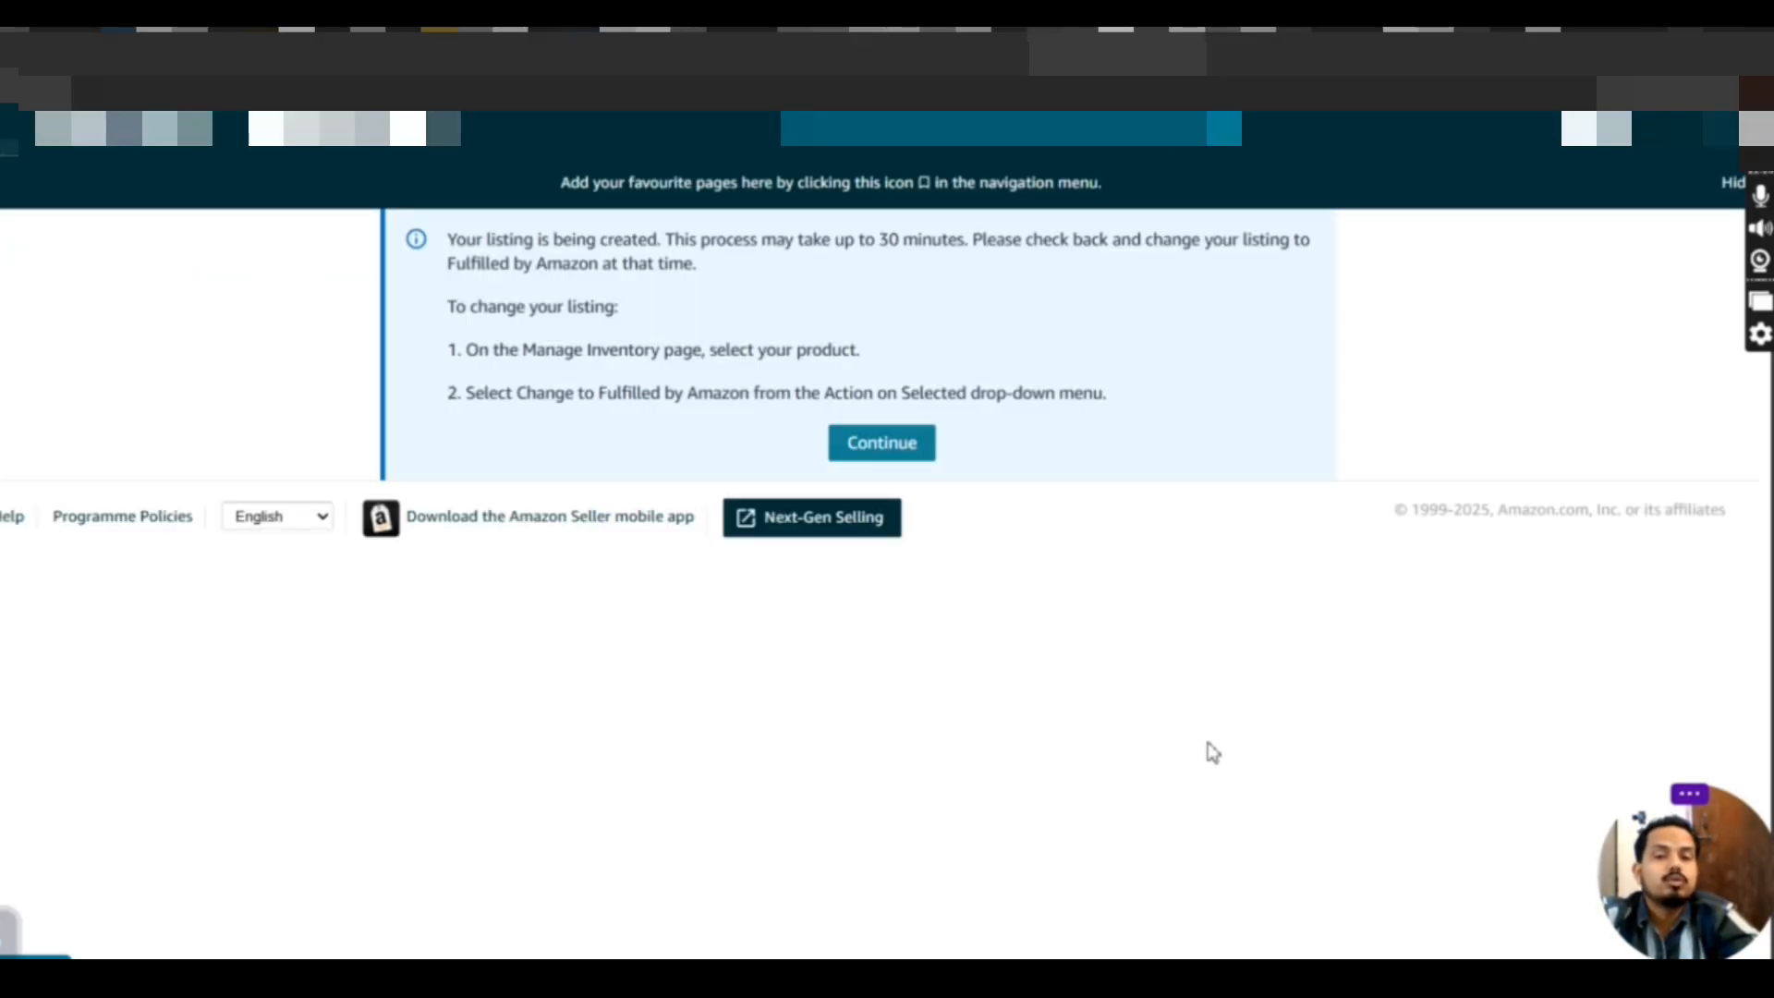
pyautogui.click(910, 447)
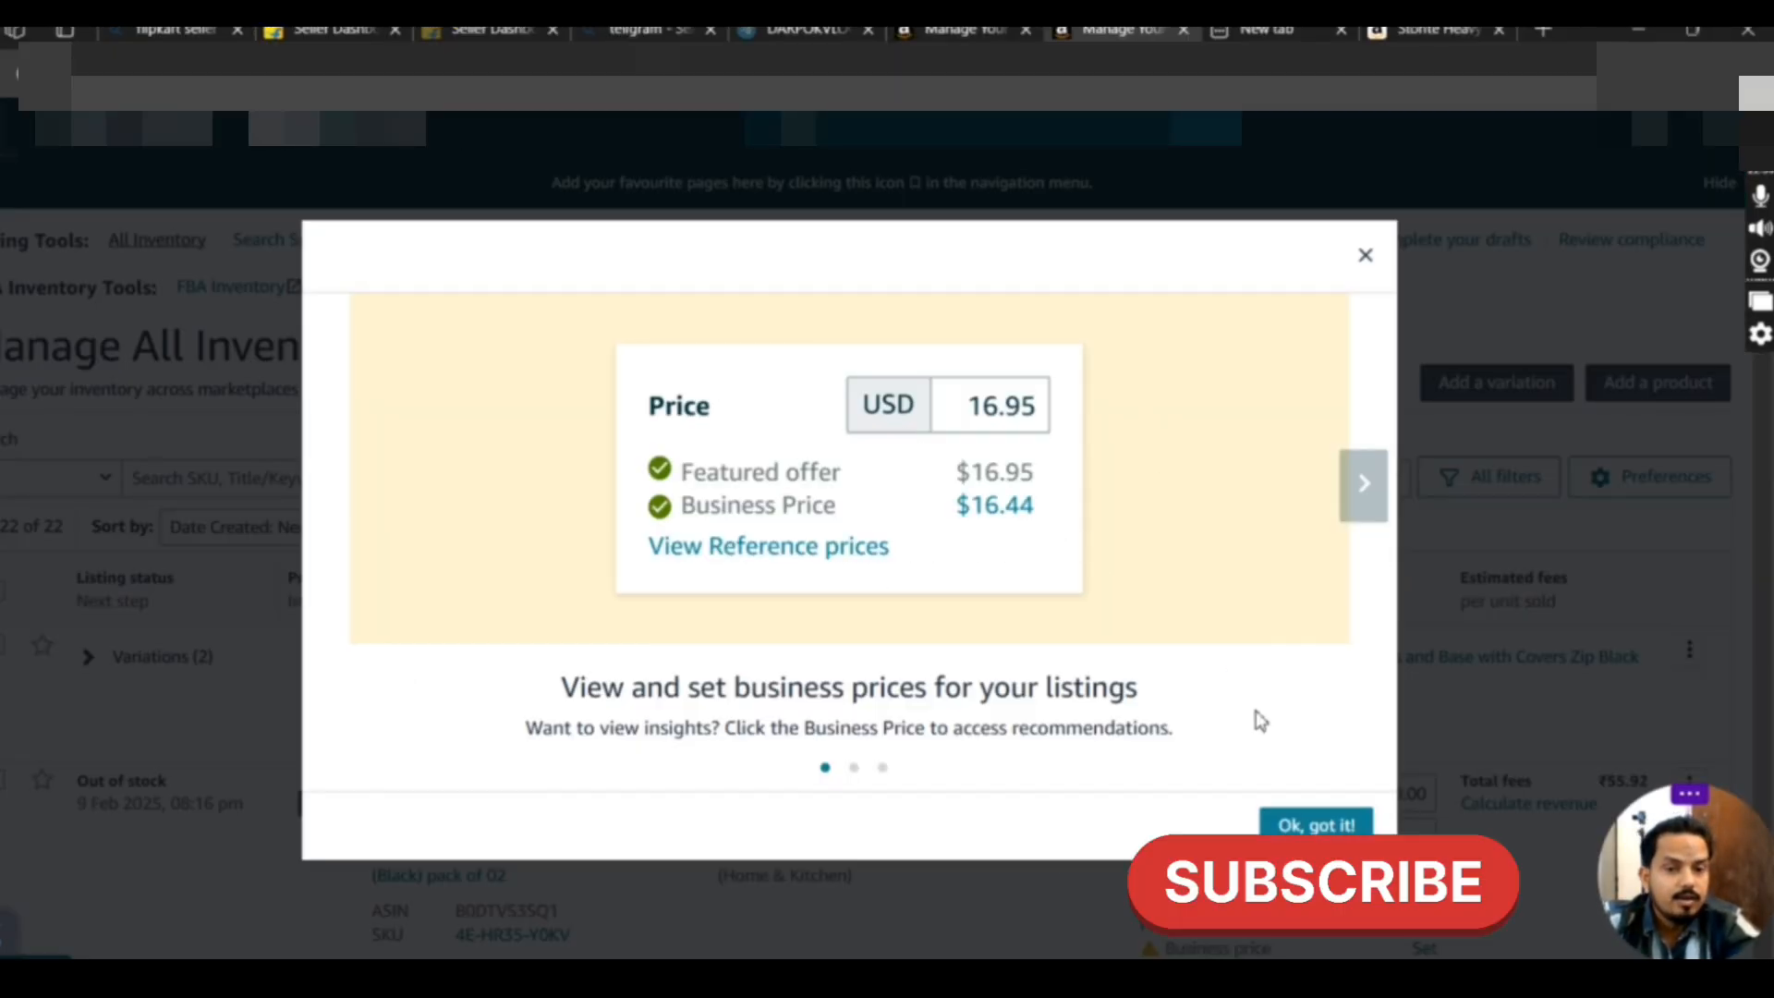
pyautogui.click(1316, 826)
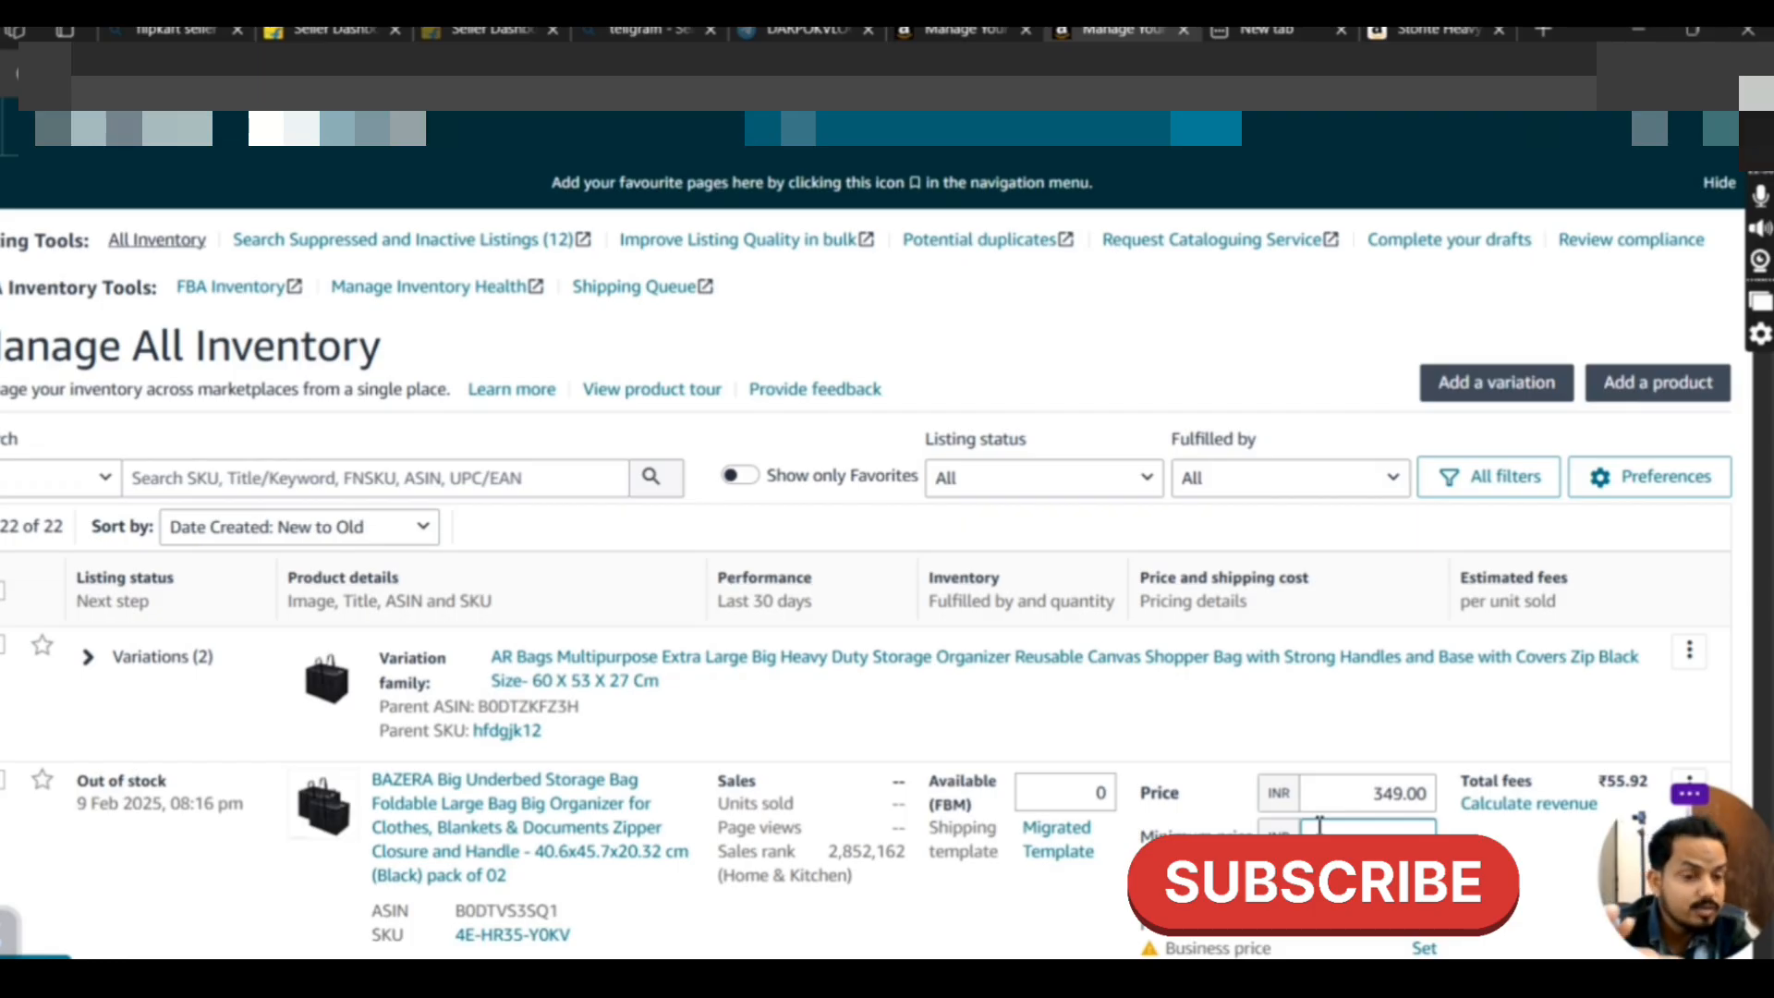